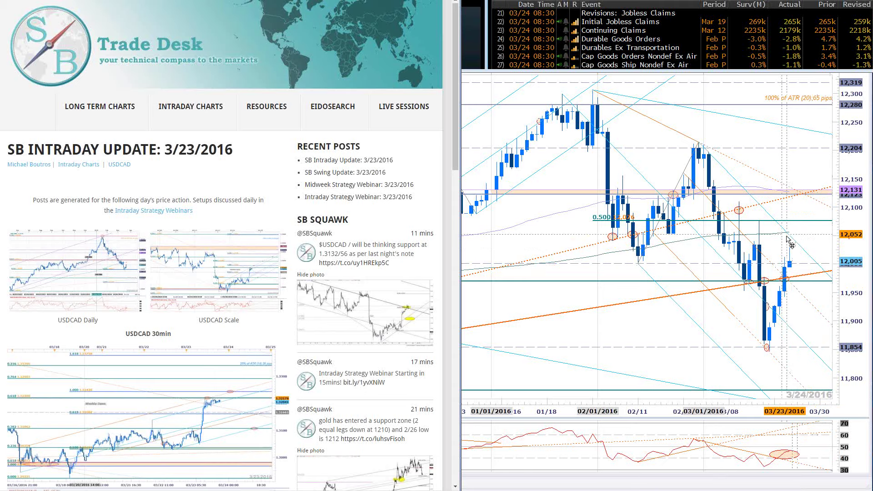
Switch to Marketscope and mark with a small ellipse where the upper descending channel line meets the 200-day average on the USDOLLAR D1 chart
key("super+Up")
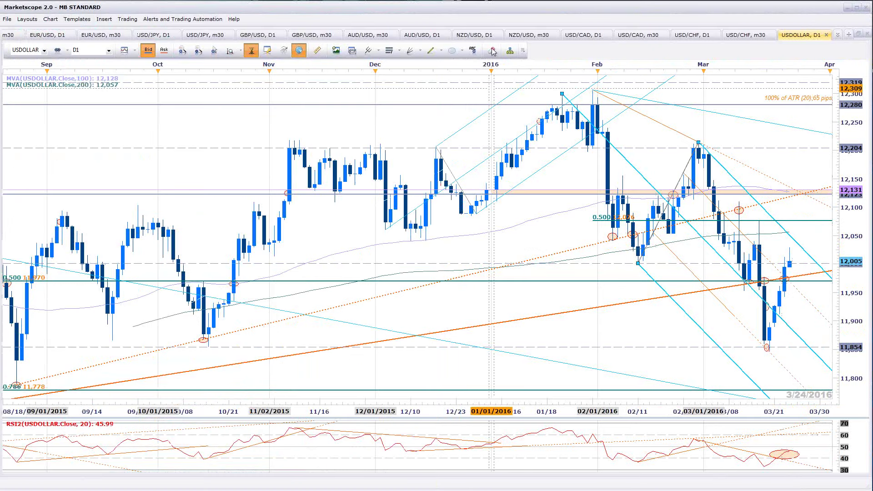
left_click(618, 254)
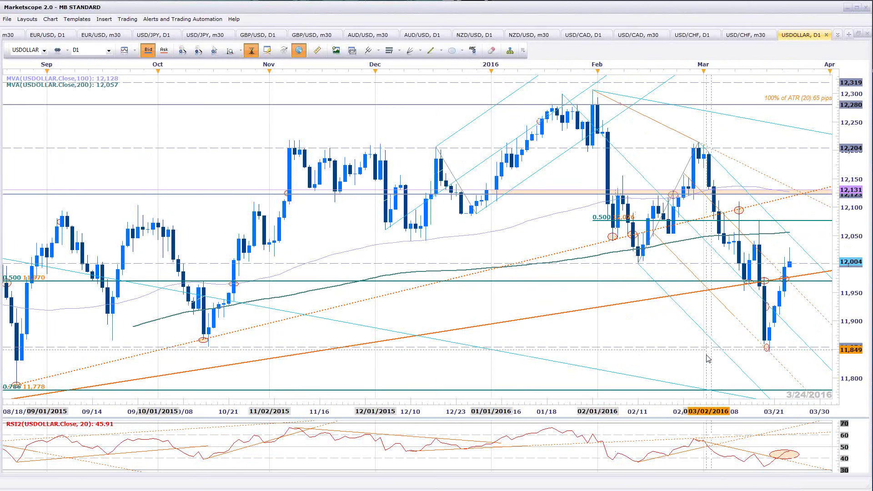
left_click(791, 238)
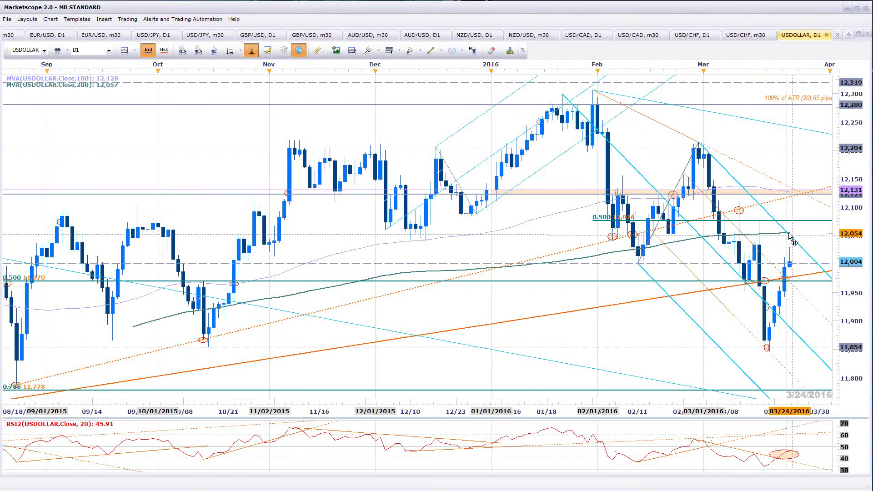
left_click(746, 212)
left_click(789, 234)
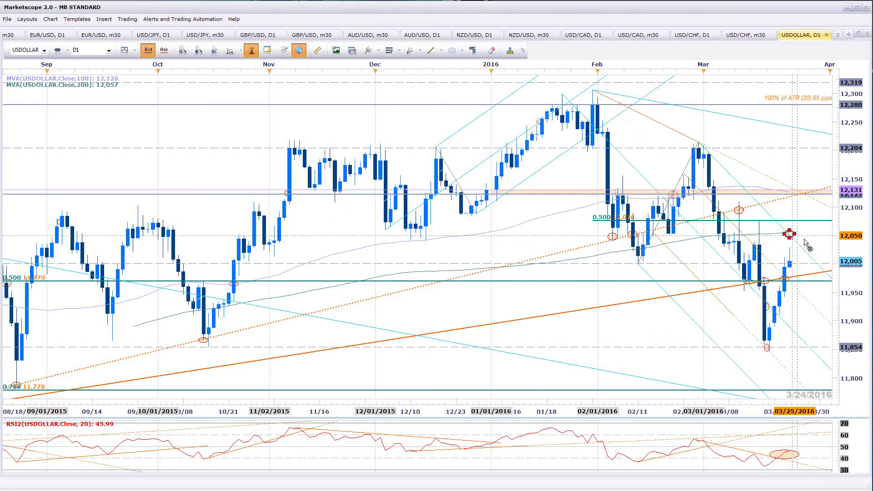
left_click(803, 240)
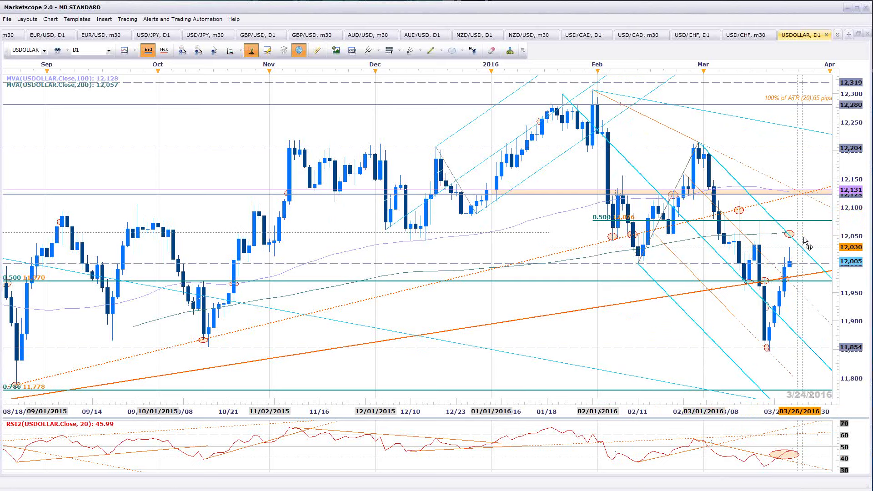
left_click(755, 201)
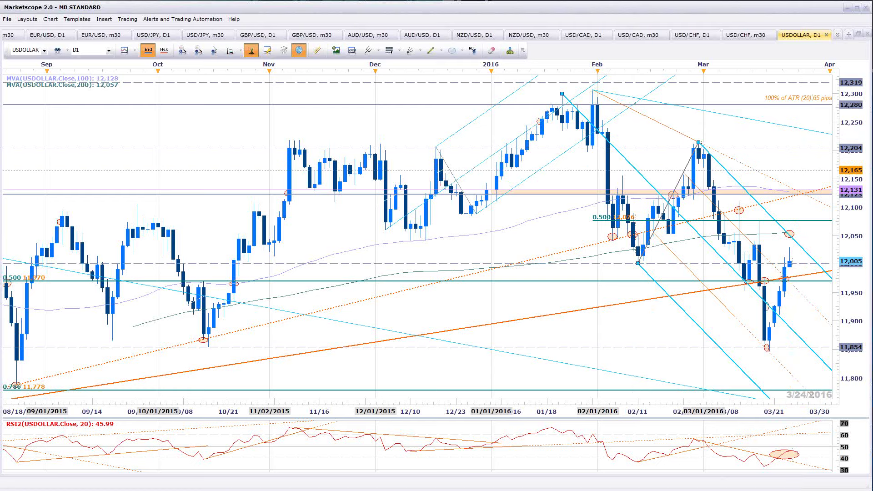
Switch to the Equities/Commodities chart window and open its USDOLLAR, m30 chart
key("alt+Tab")
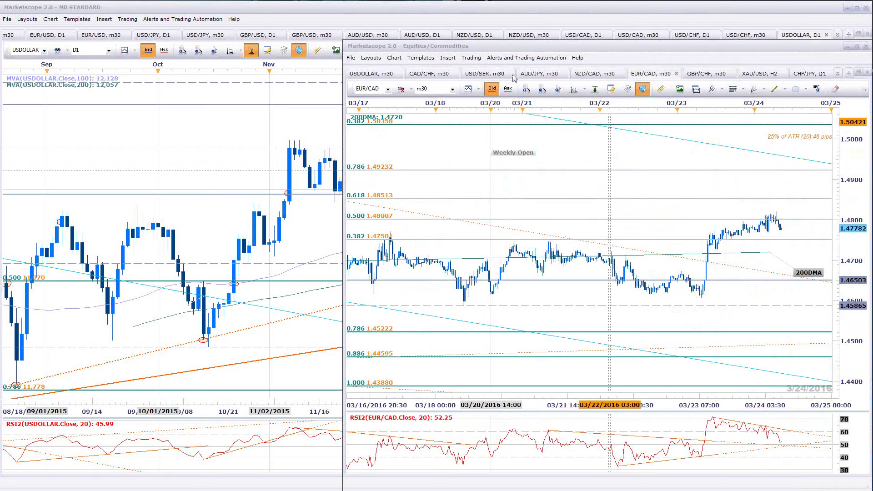
left_click(371, 74)
scroll(685, 257, "down", 5)
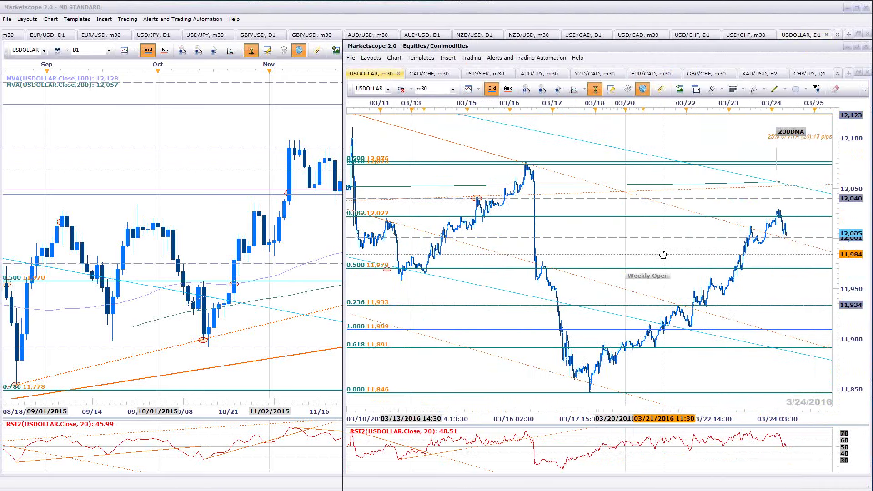
Draw an ascending trend line on the USDOLLAR m30 chart from the March low at the 0.000 level up to about 12,023
scroll(701, 347, "up", 4)
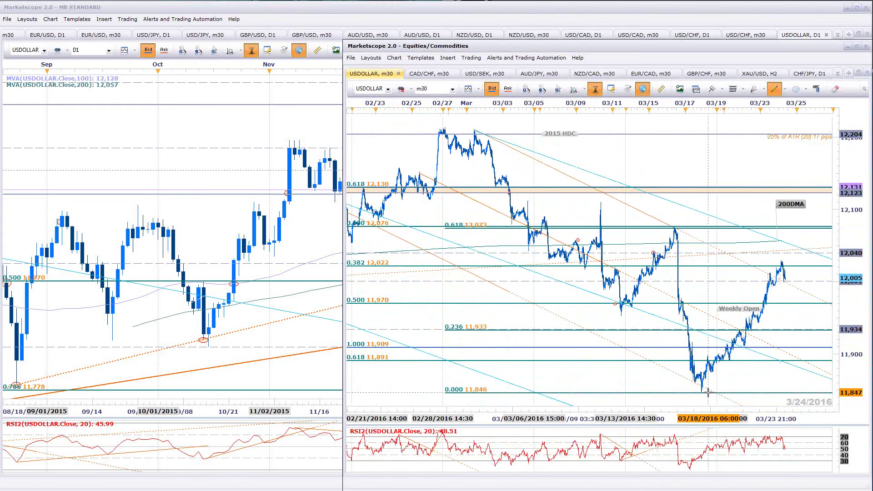
left_click_drag(701, 392, 818, 265)
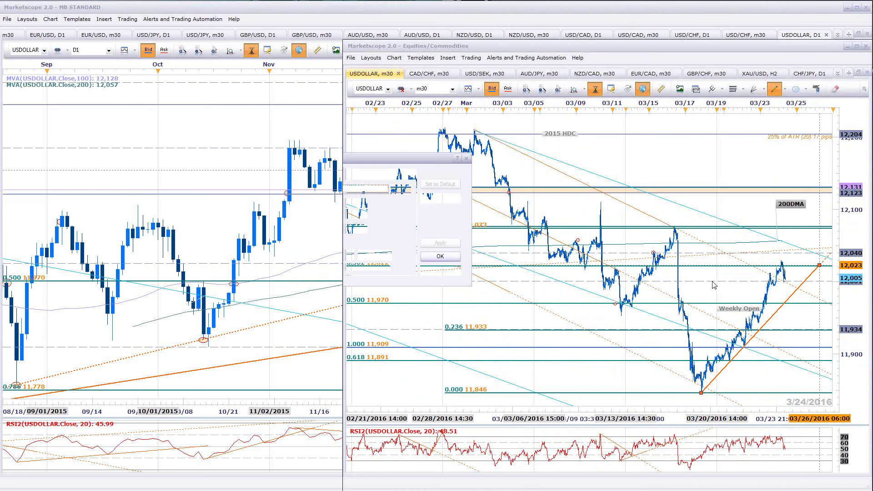
left_click(789, 249)
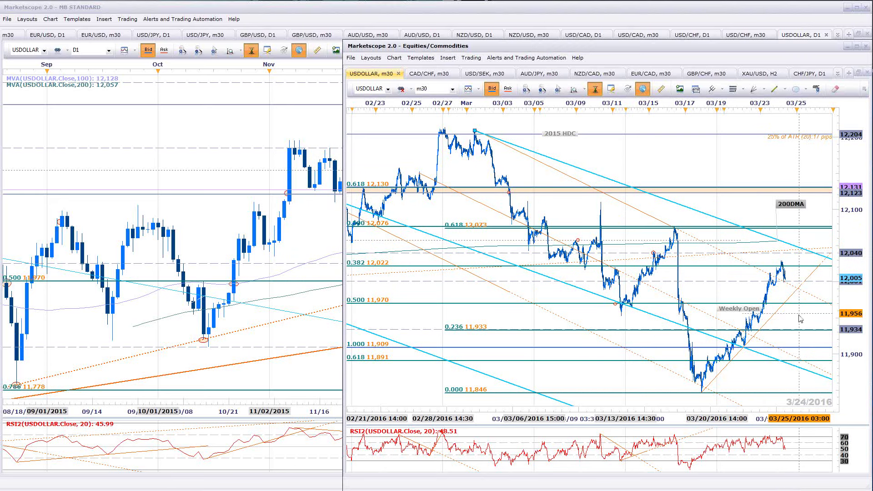
Examine the descending trend lines from the February and March highs and the recent price action on the USDOLLAR m30 chart
scroll(801, 322, "down", 2)
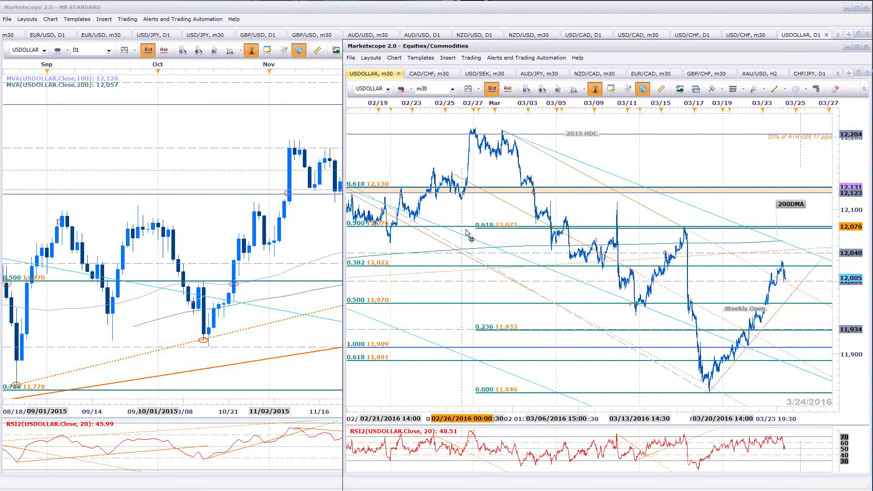
scroll(505, 205, "down", 2)
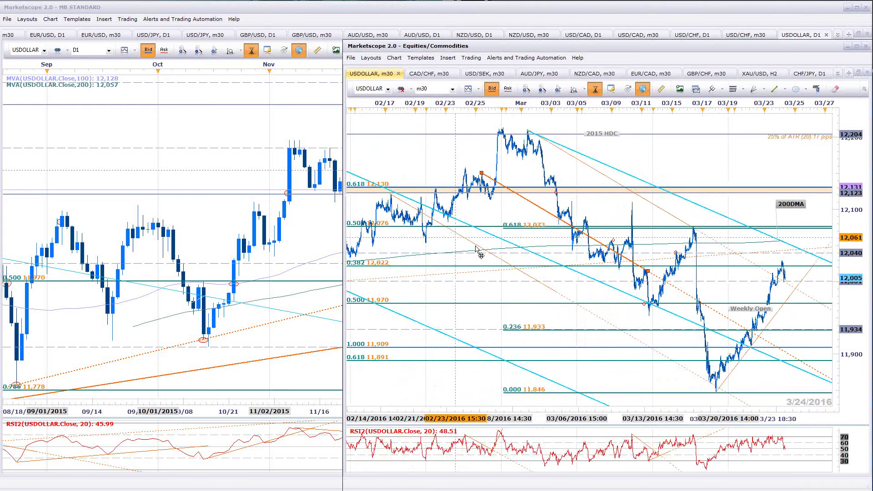
left_click_drag(498, 246, 533, 291)
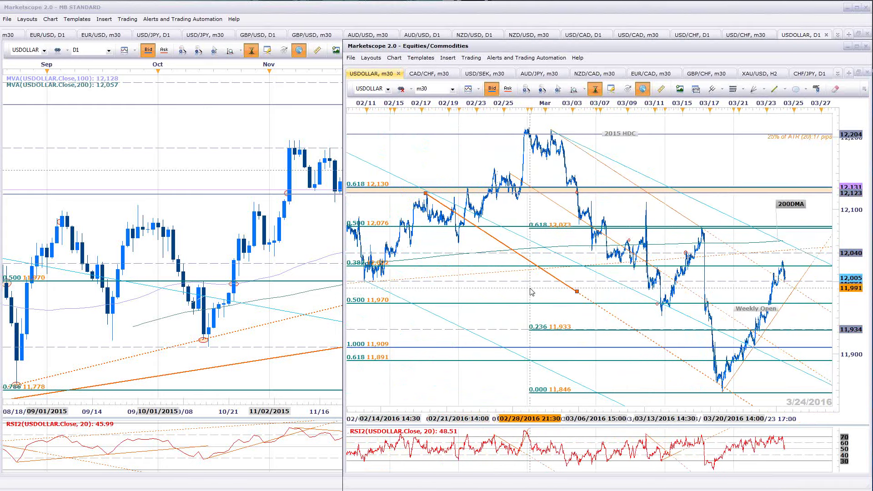
left_click_drag(465, 221, 590, 156)
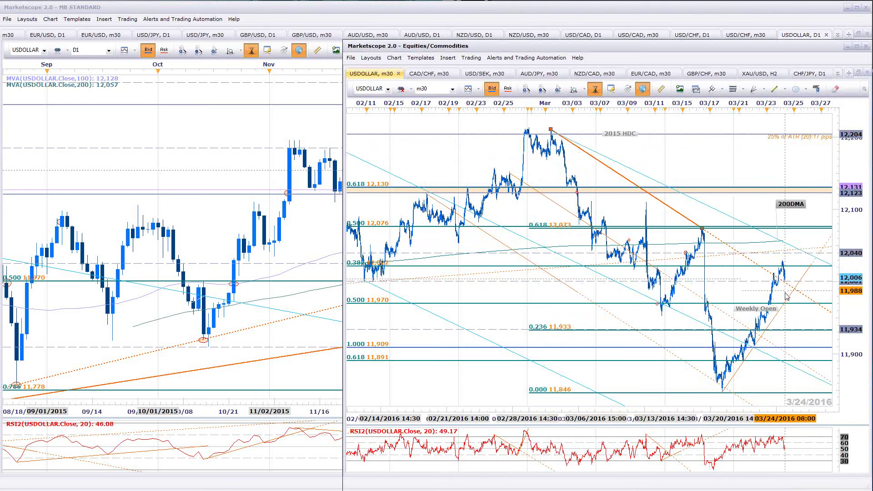
scroll(803, 294, "up", 3)
scroll(808, 299, "up", 4)
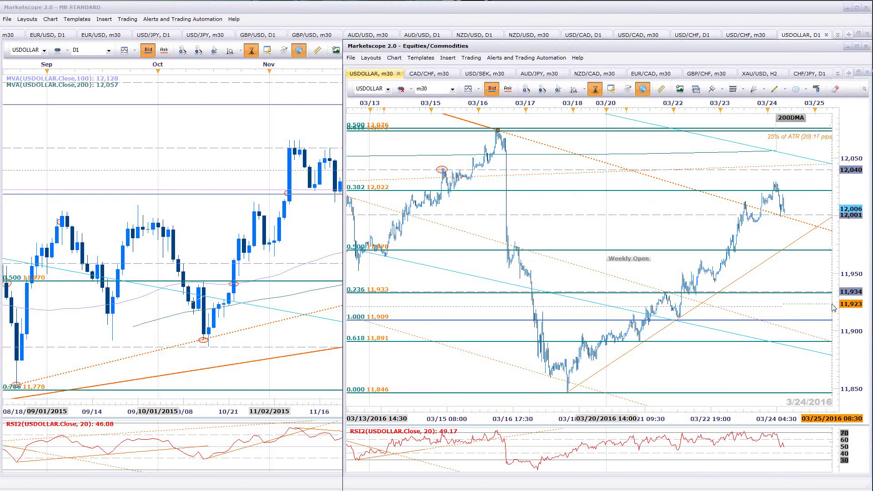
left_click_drag(764, 272, 756, 271)
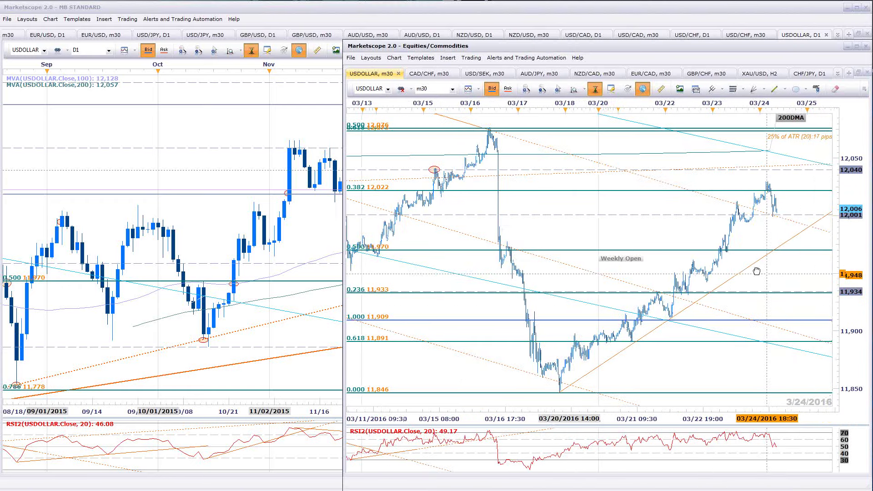
scroll(751, 272, "up", 2)
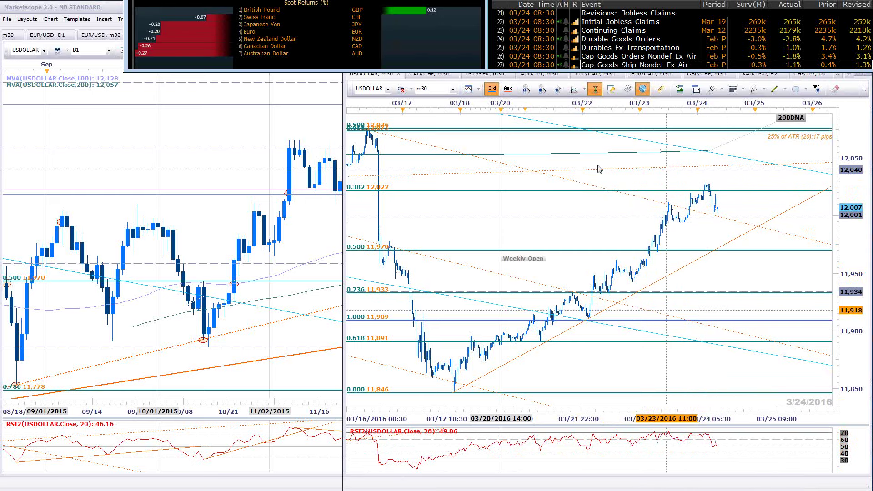
Draw a rising trend line along the RSI lows below the USDOLLAR m30 chart, from about 22 March to 24 March
left_click(776, 91)
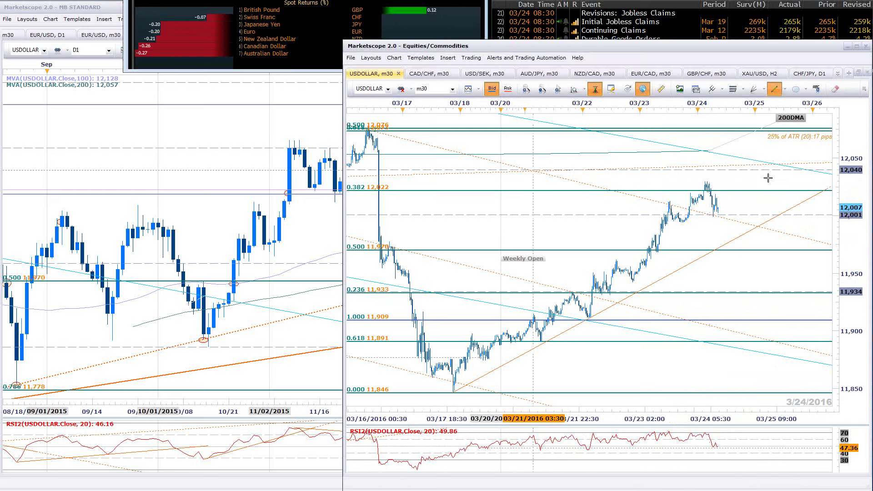
left_click_drag(588, 450, 730, 437)
key("Return")
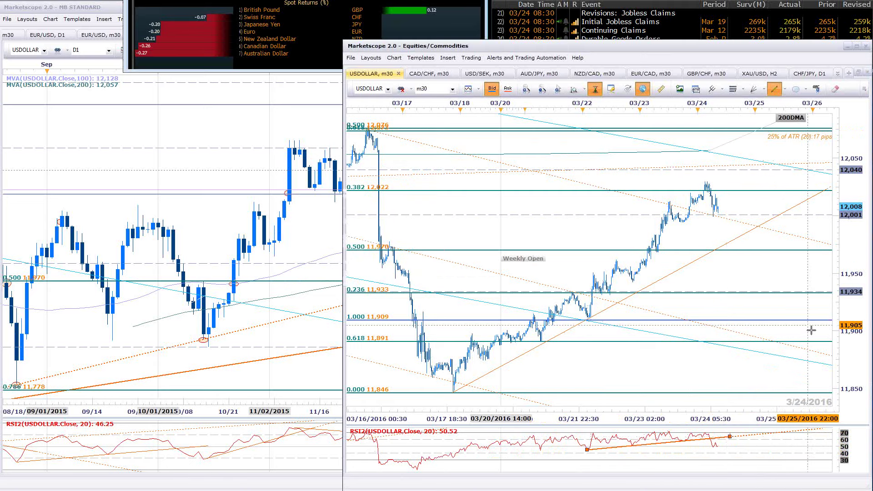
Review the recent USDOLLAR m30 price action, and compare it with the longer-term USDOLLAR D1 history back to March 2015
scroll(801, 301, "up", 2)
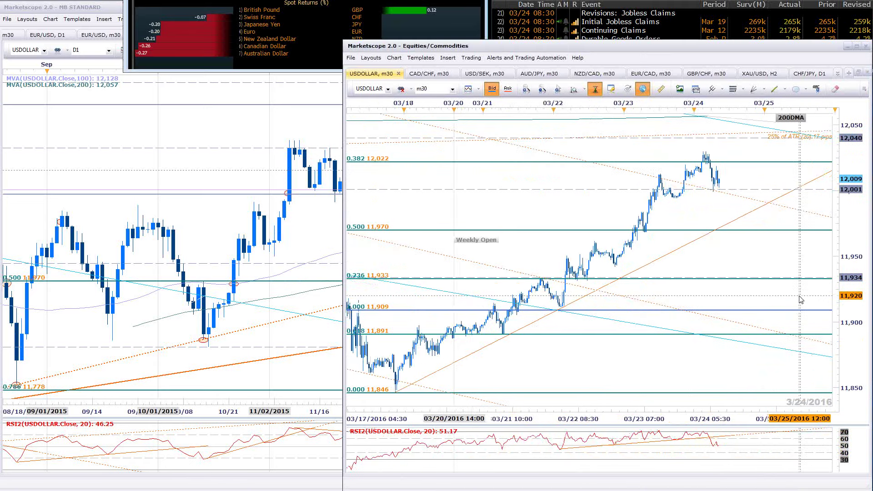
scroll(801, 300, "up", 1)
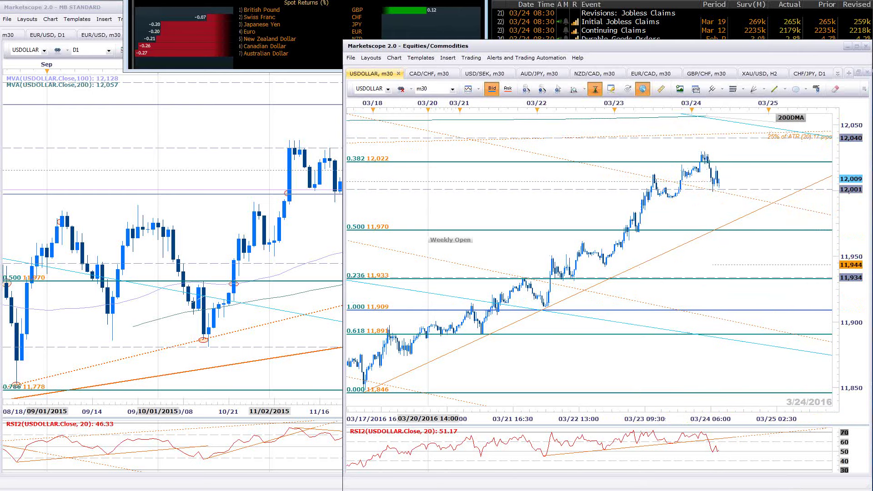
scroll(757, 262, "up", 2)
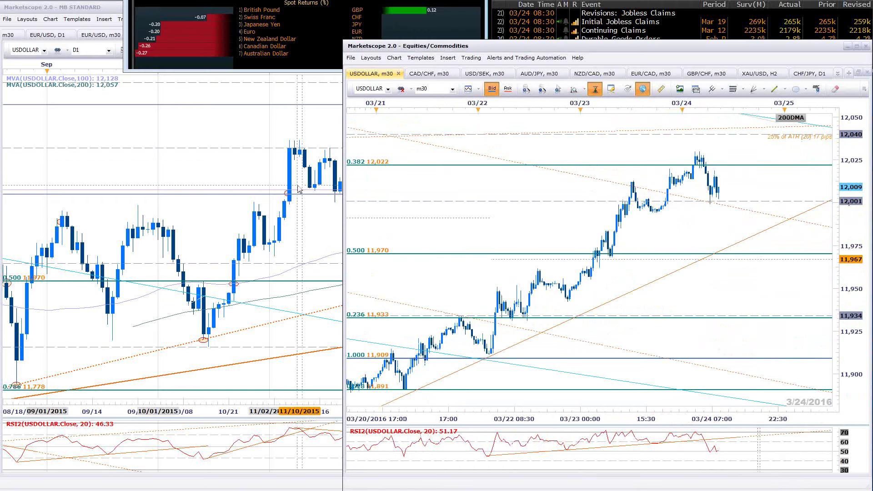
left_click(314, 222)
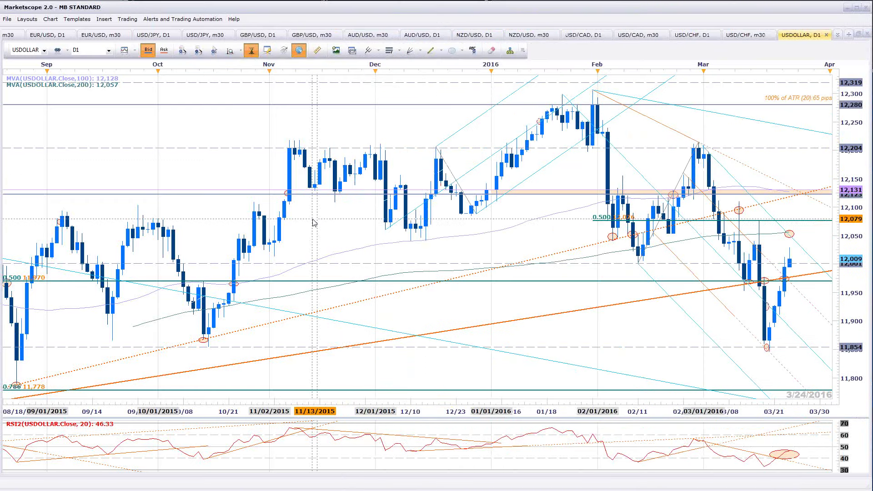
scroll(418, 273, "down", 3)
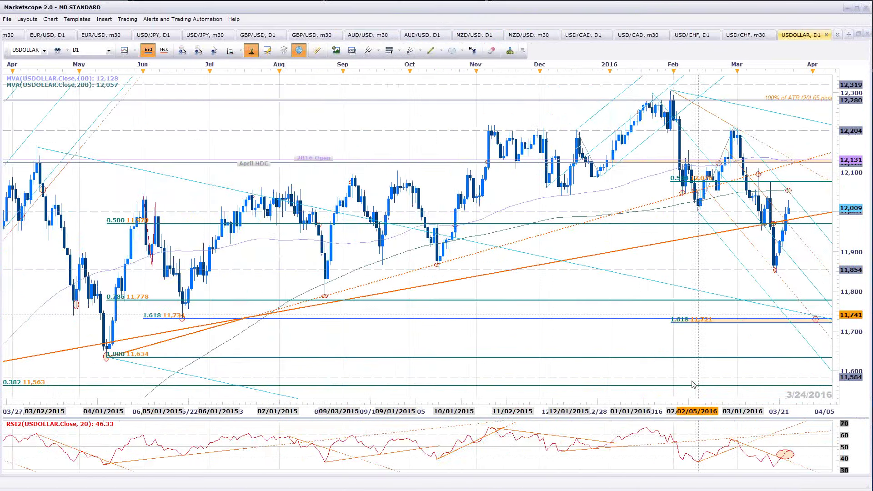
scroll(655, 235, "down", 3)
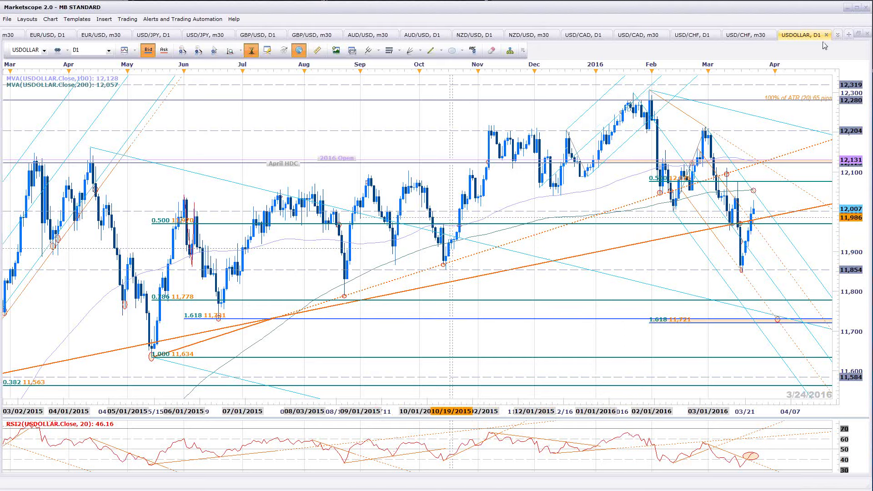
Switch to the SB Trade Desk web page and enlarge the USDCAD Daily chart image in the 3/23/2016 intraday update
key("alt+Tab")
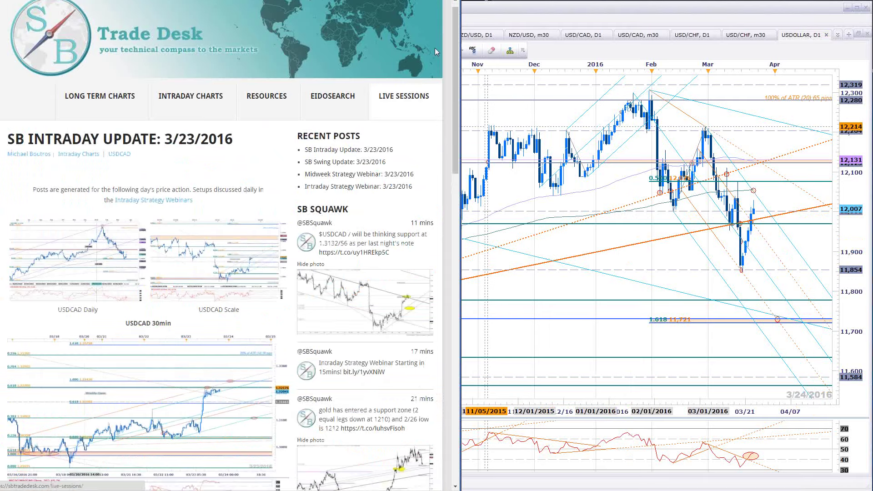
scroll(409, 137, "down", 5)
scroll(407, 138, "down", 1)
left_click(109, 93)
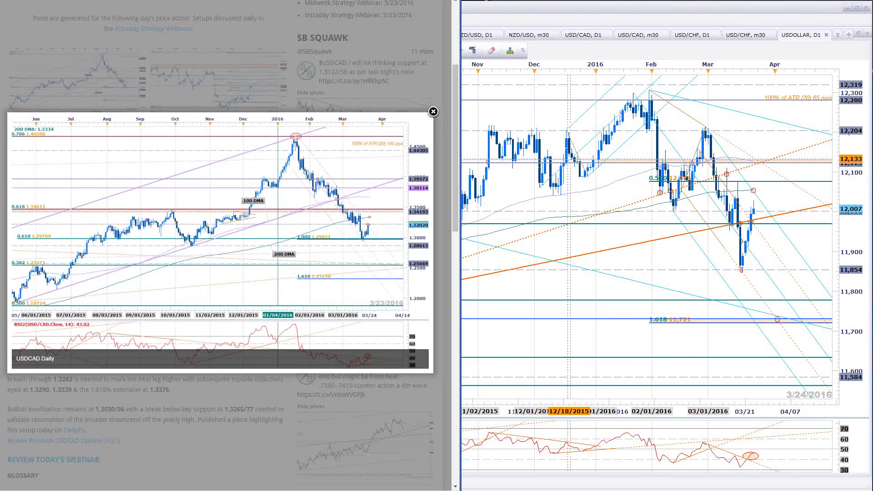
Open the USD/CAD, D1 chart in Marketscope and compare it with the published USDCAD Daily image on the web page
left_click(839, 40)
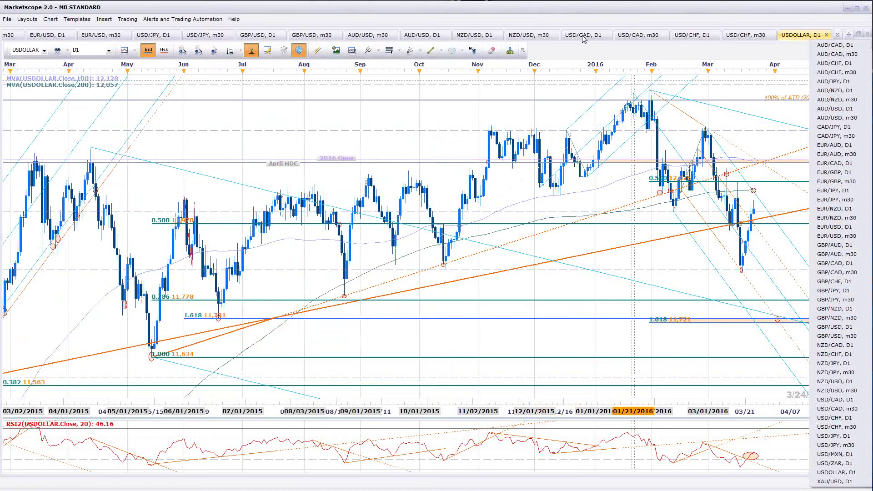
left_click(837, 364)
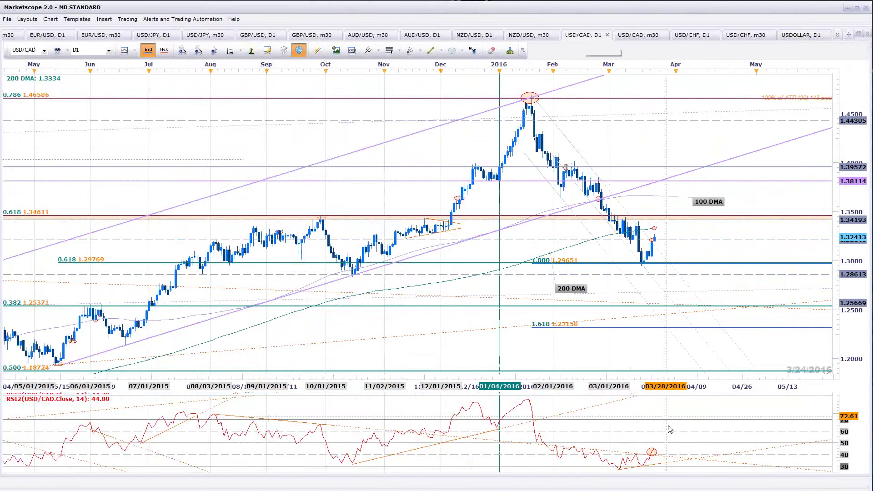
key("alt+Tab")
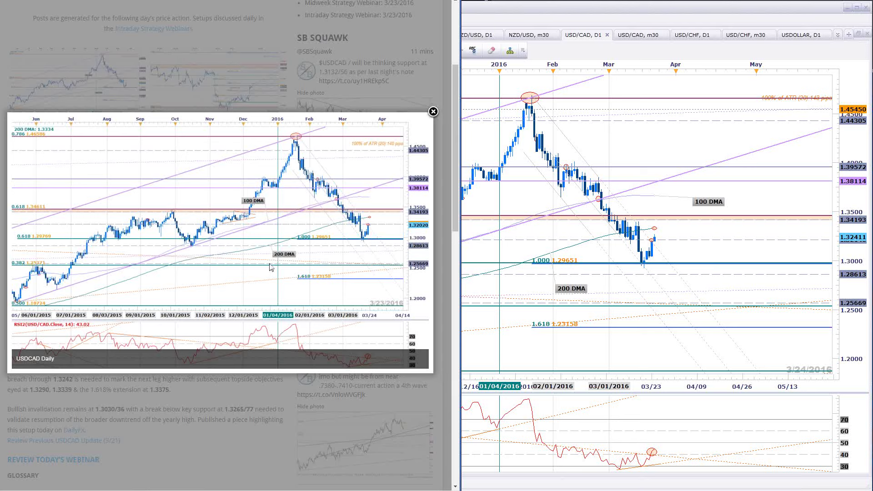
Inspect the descending line from the January high and the RSI resistance line on the USD/CAD D1 chart, and return to the web page
left_click(665, 248)
mouse_move(835, 253)
left_mouse_down()
mouse_move(828, 179)
mouse_move(836, 115)
mouse_move(828, 255)
left_mouse_up()
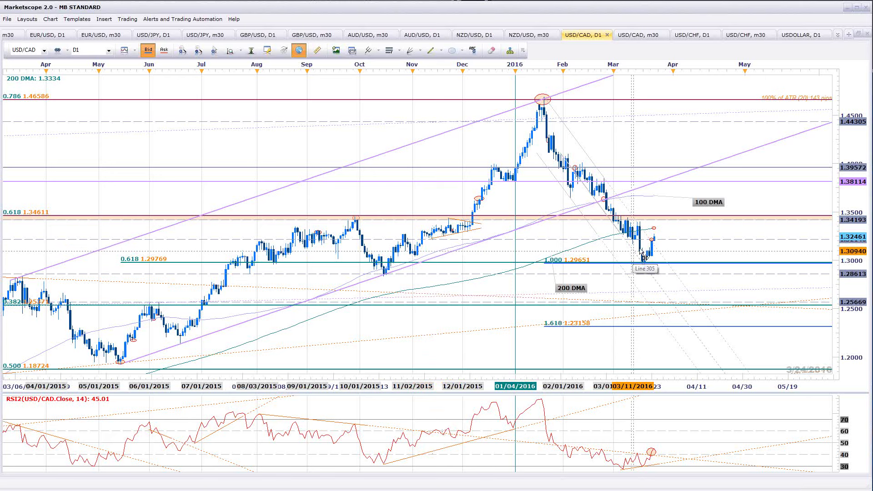
left_click(595, 171)
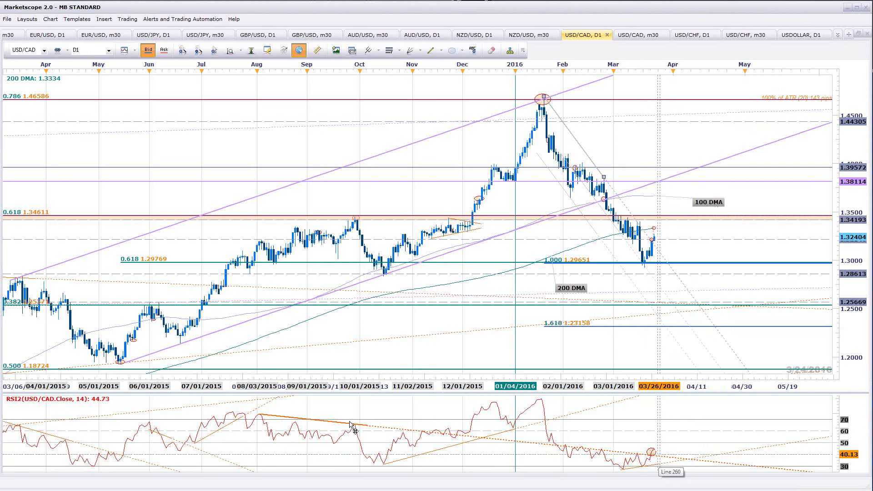
left_click(593, 457)
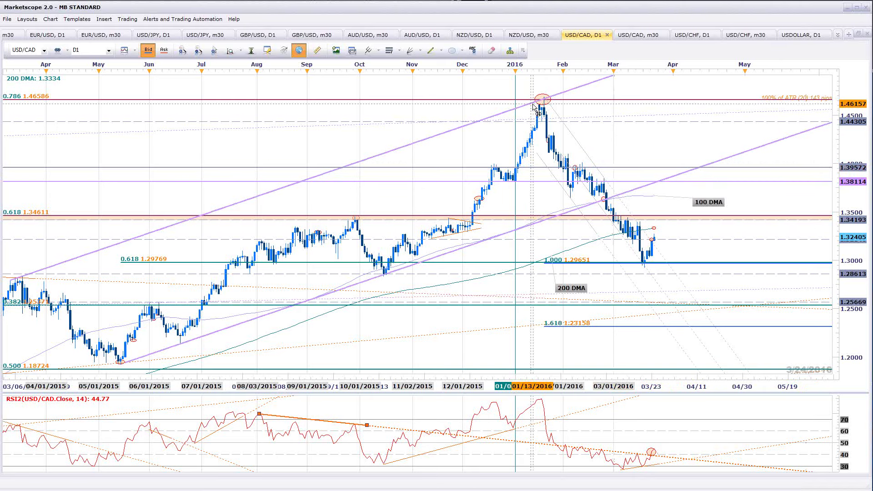
key("alt+Tab")
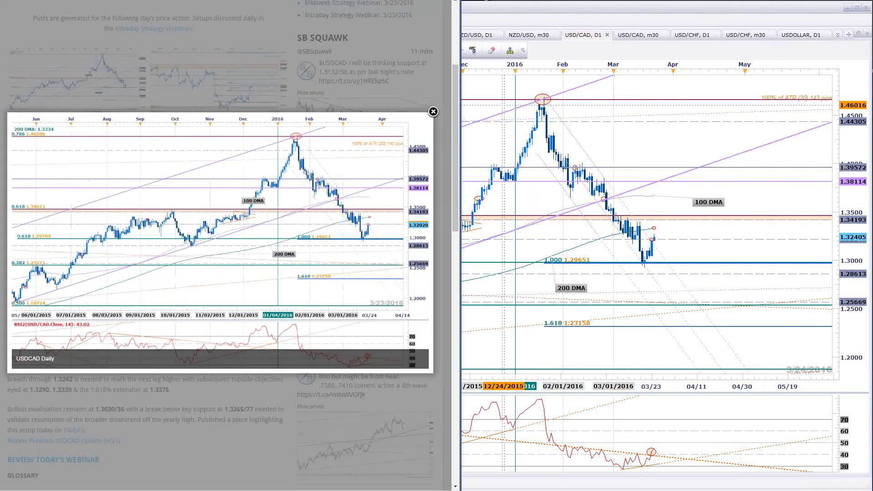
Page through the published USDCAD Scale and USDCAD 30min images, and compare them with the USD/CAD, m30 chart in Marketscope
left_click(419, 244)
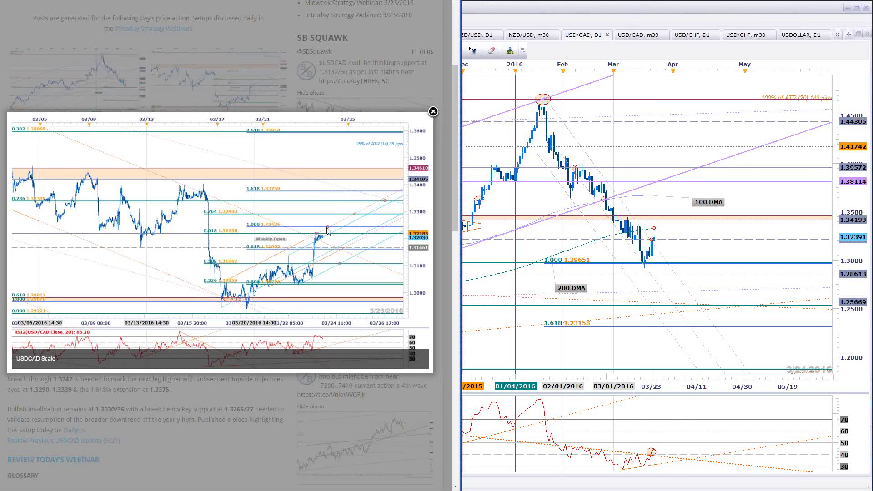
key("Right")
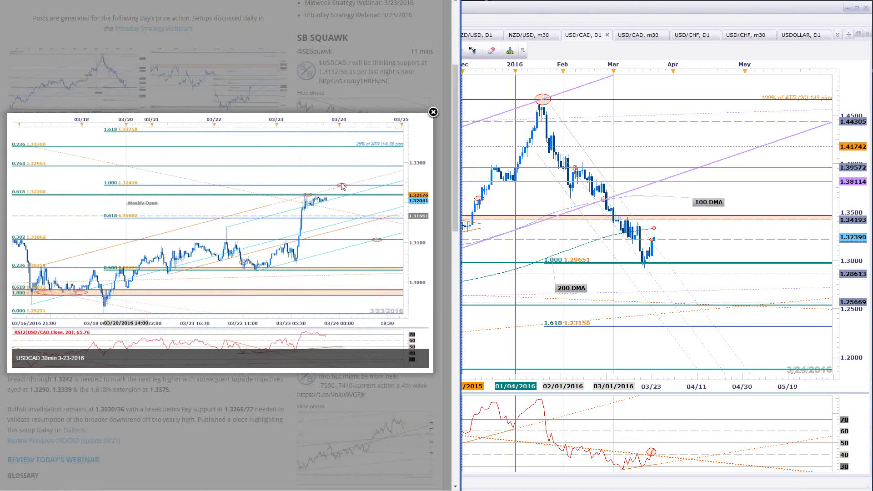
left_click(812, 85)
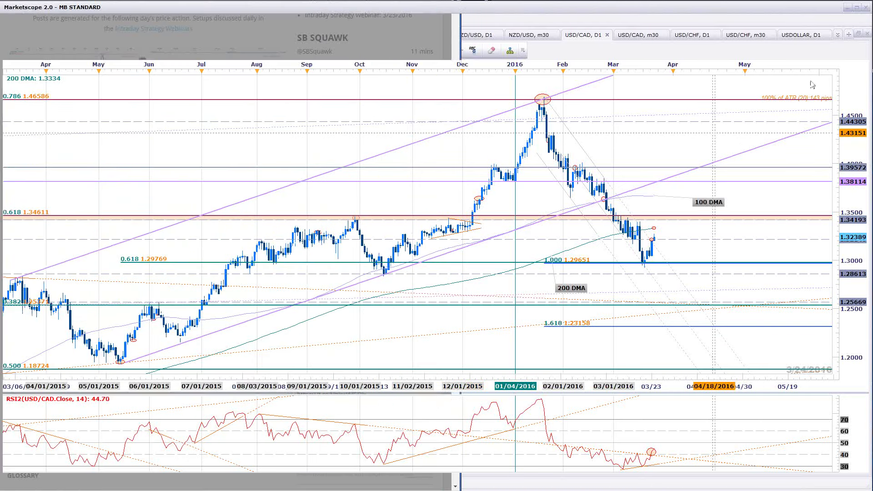
left_click(630, 36)
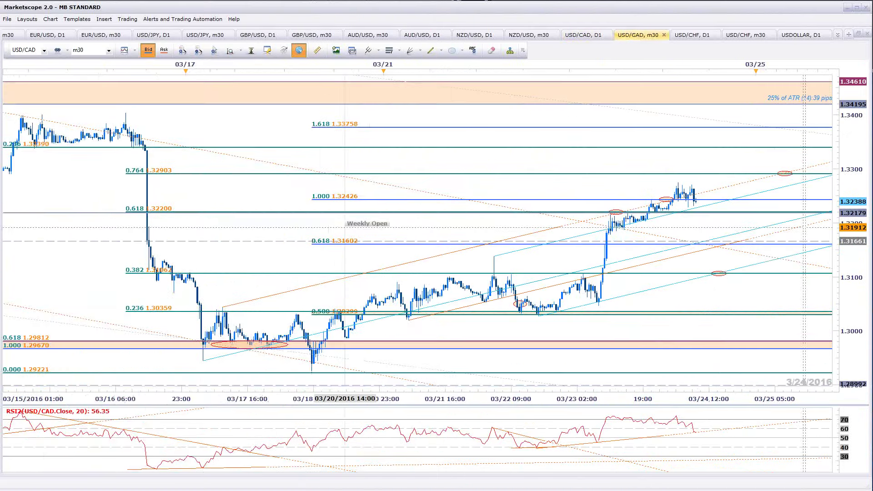
left_click(345, 227)
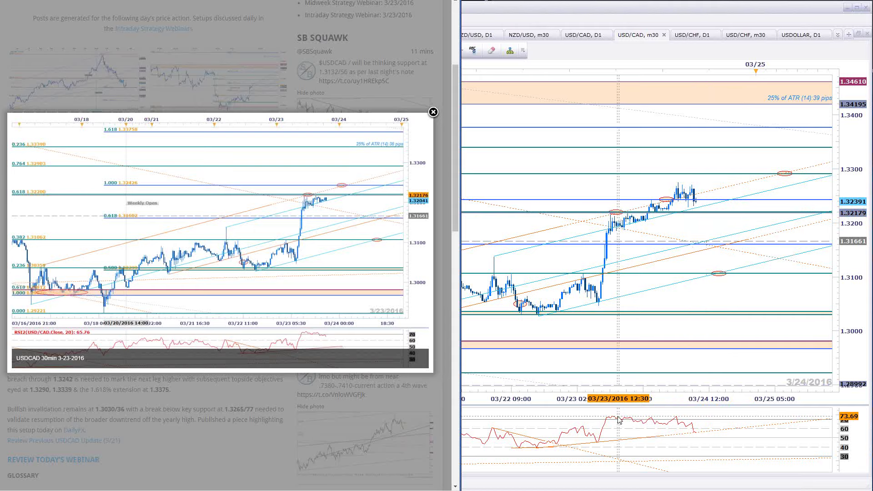
Inspect the rising RSI support line and the descending line from the January high on the USD/CAD m30 chart, with vertical autoscaling on
left_click(623, 455)
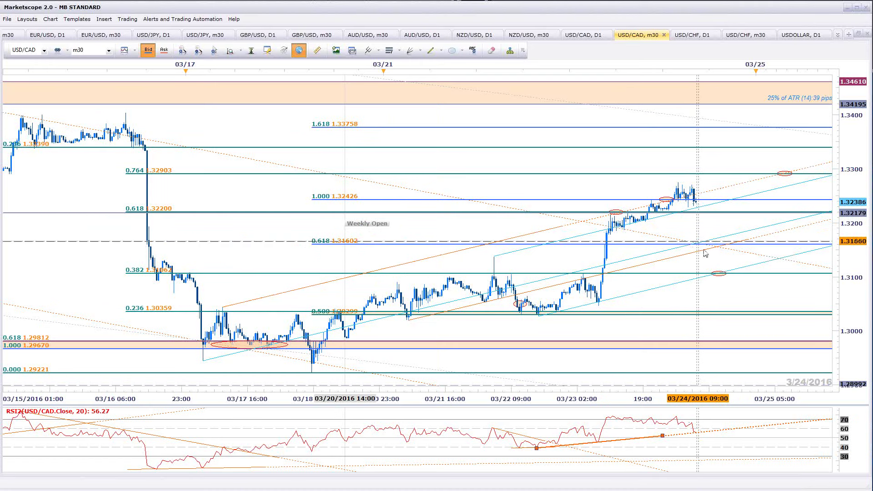
scroll(689, 258, "down", 5)
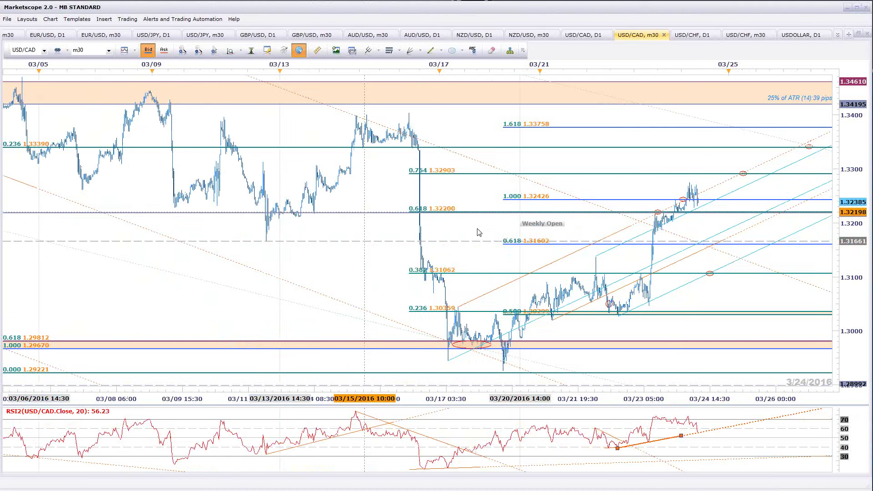
left_click(251, 50)
scroll(225, 112, "down", 5)
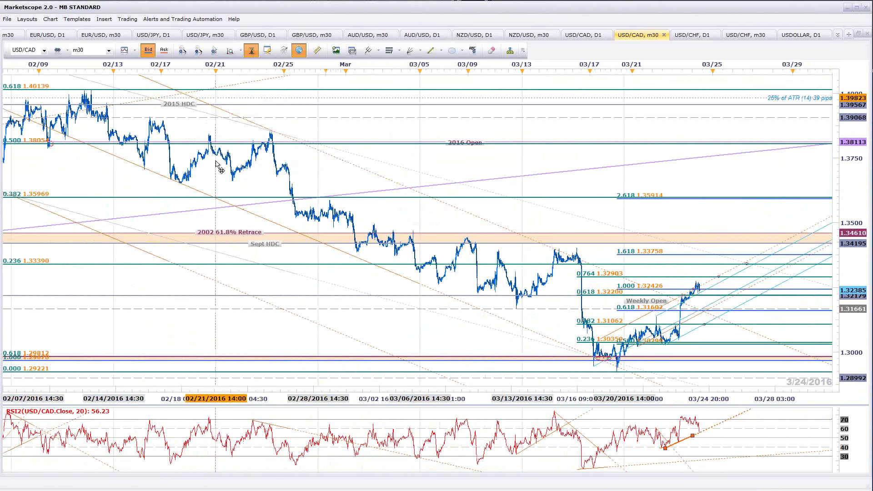
left_click(225, 113)
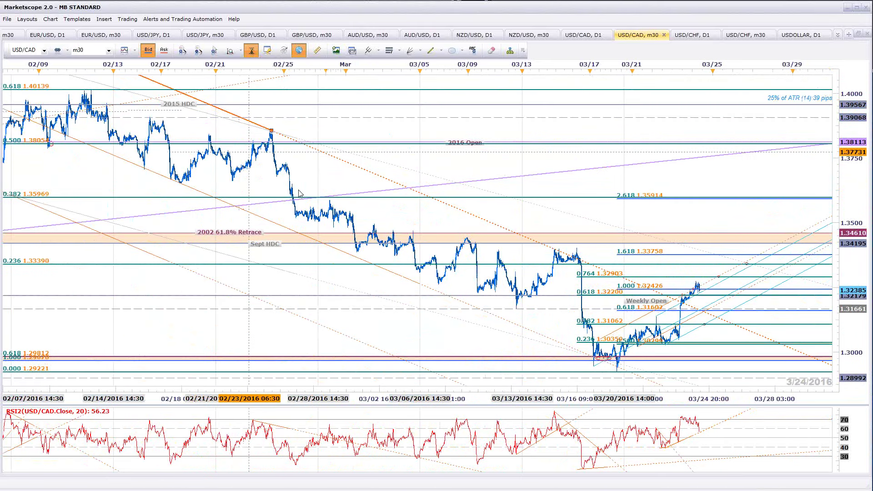
scroll(300, 195, "down", 5)
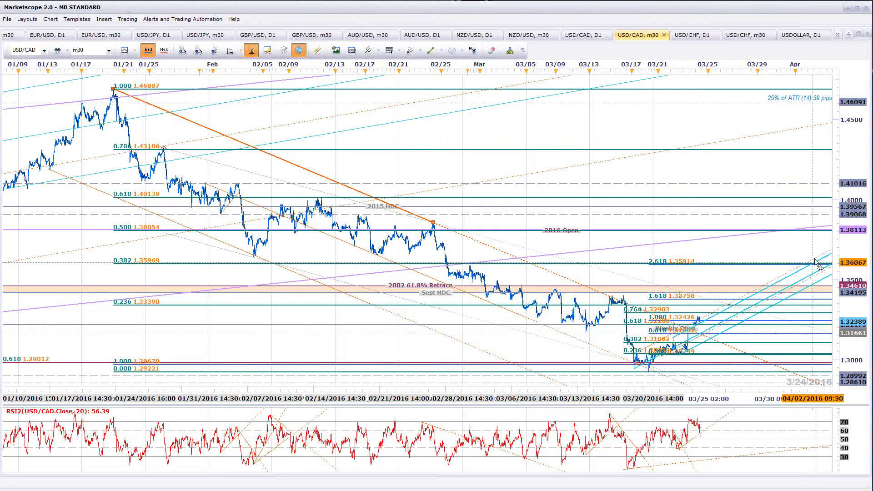
Mark the intersection of the rising median line and the 0.618 level at 1.31602 with a red ellipse near 03/24
scroll(785, 265, "up", 8)
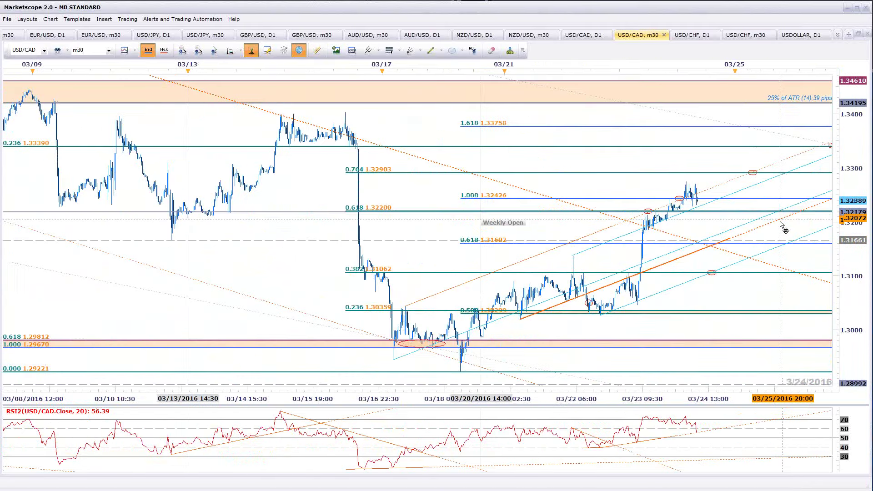
scroll(780, 224, "up", 2)
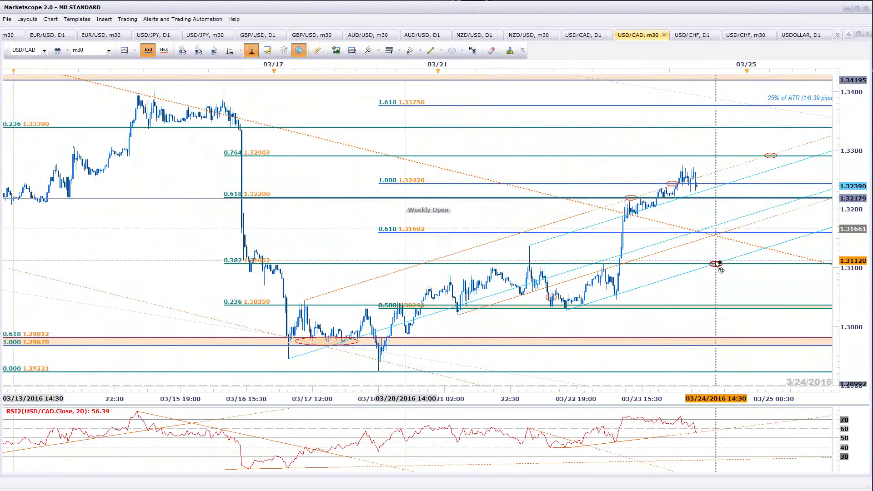
left_click(701, 231)
left_click(705, 234)
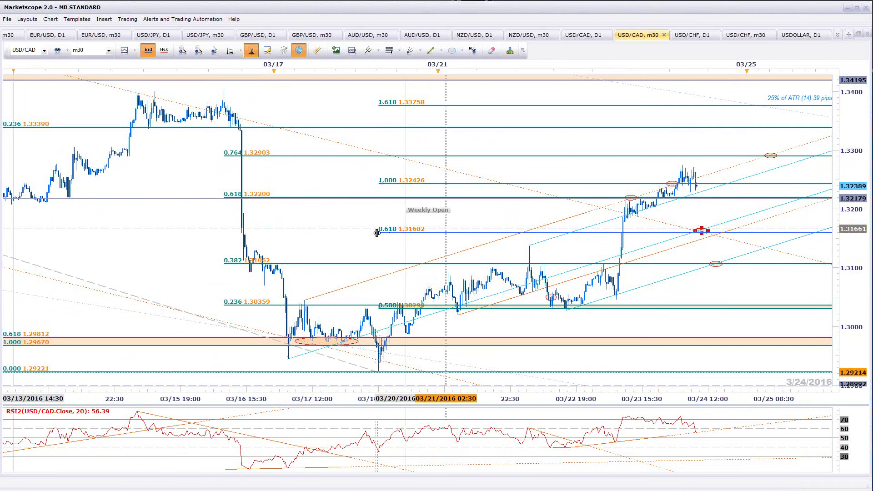
Examine the marked support areas and the rising channel on the USD/CAD m30 chart against the mid-March decline and recent price action
scroll(869, 231, "down", 2)
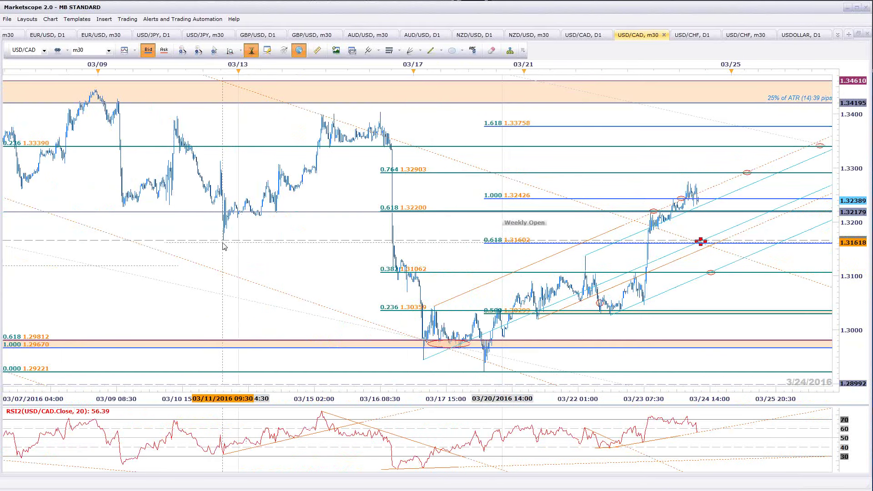
scroll(777, 313, "up", 1)
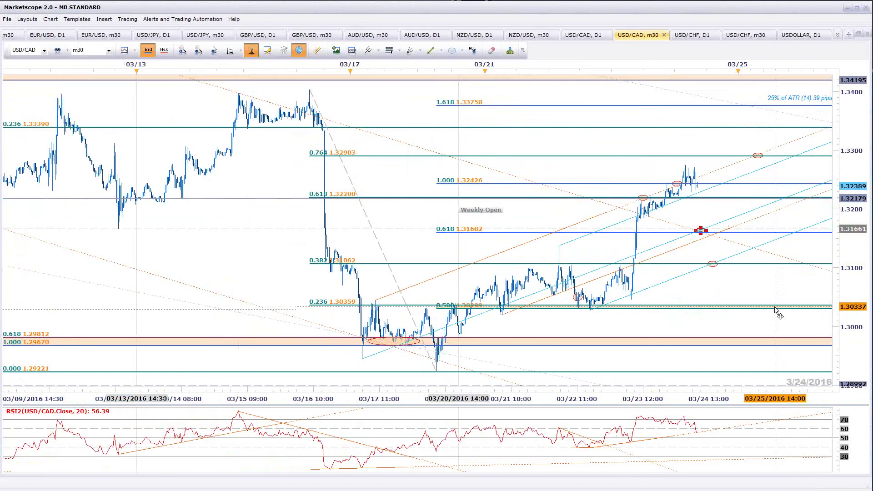
scroll(777, 313, "up", 3)
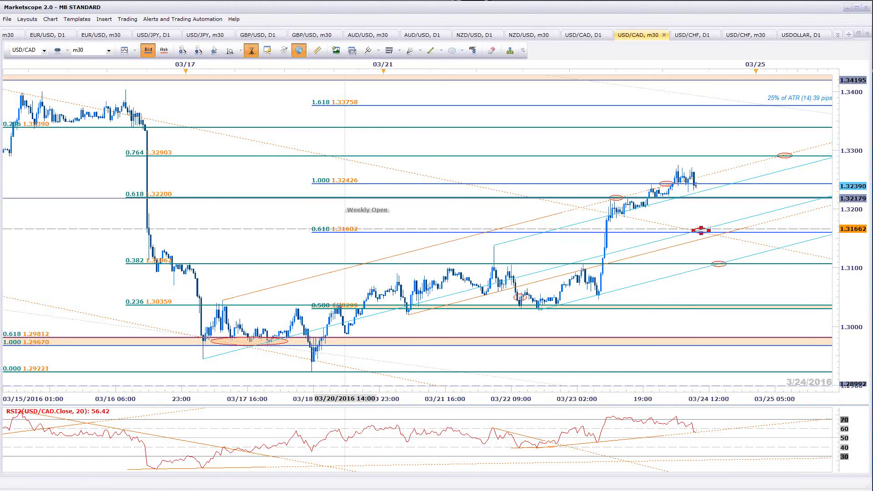
scroll(409, 227, "up", 1)
scroll(655, 350, "up", 1)
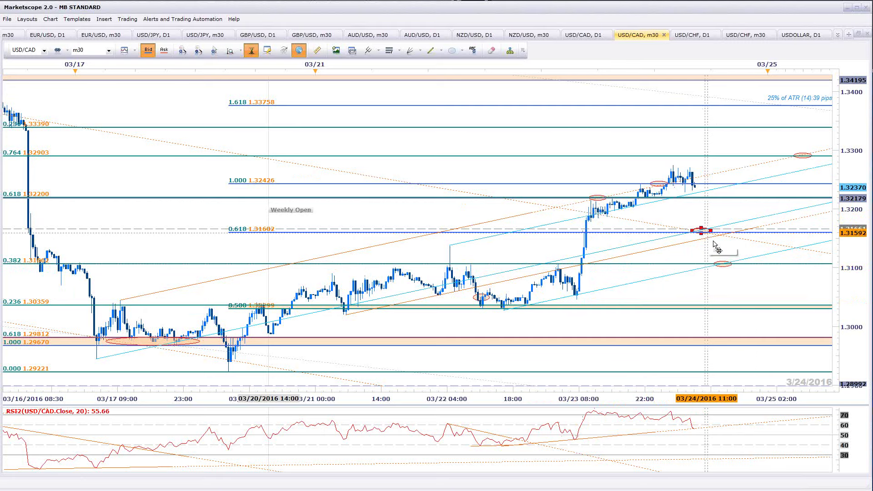
scroll(753, 256, "up", 2)
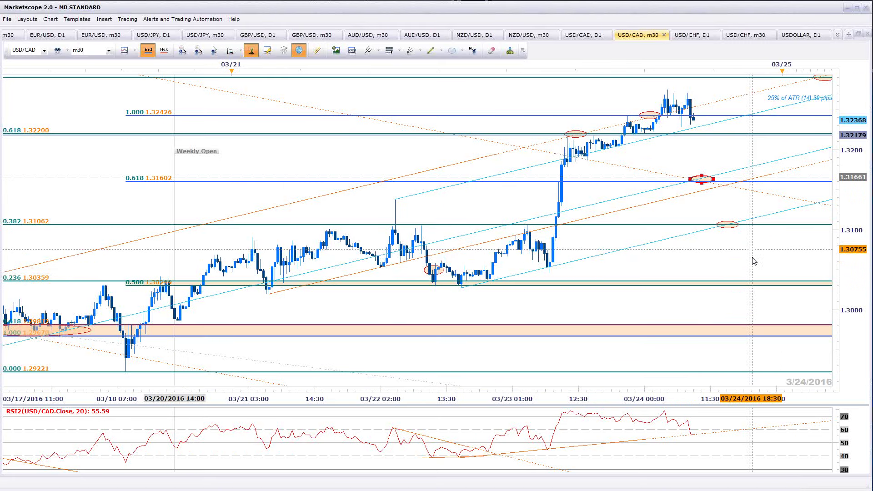
scroll(750, 275, "down", 1)
scroll(762, 257, "down", 1)
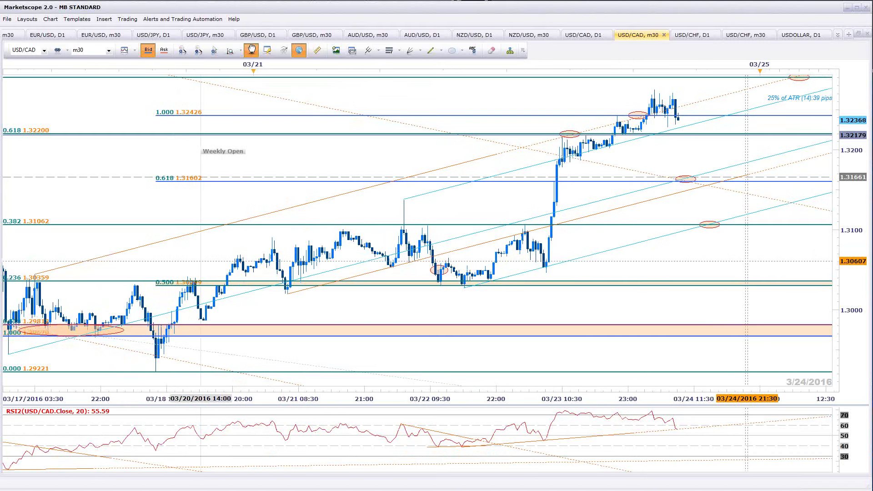
left_click_drag(756, 240, 752, 256)
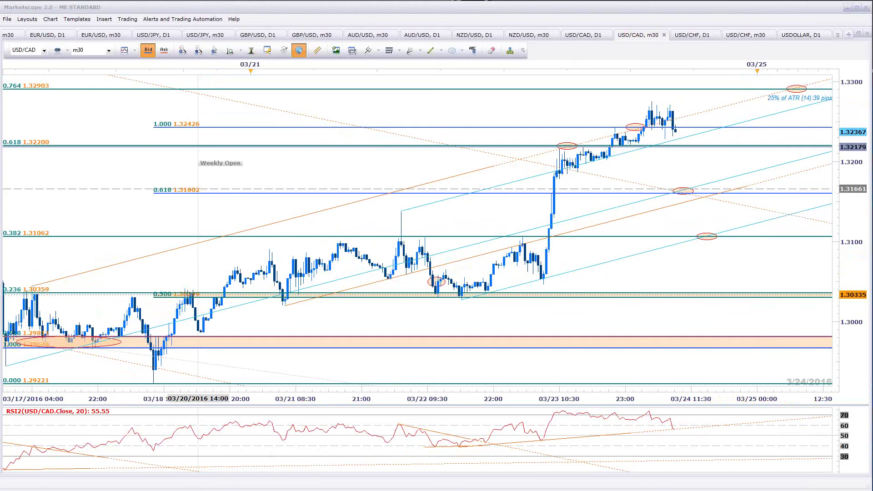
Switch to the Equities/Commodities chart window, open the USOil, D1 chart, and place the window alongside the USD/CAD m30 chart
key("alt+Tab")
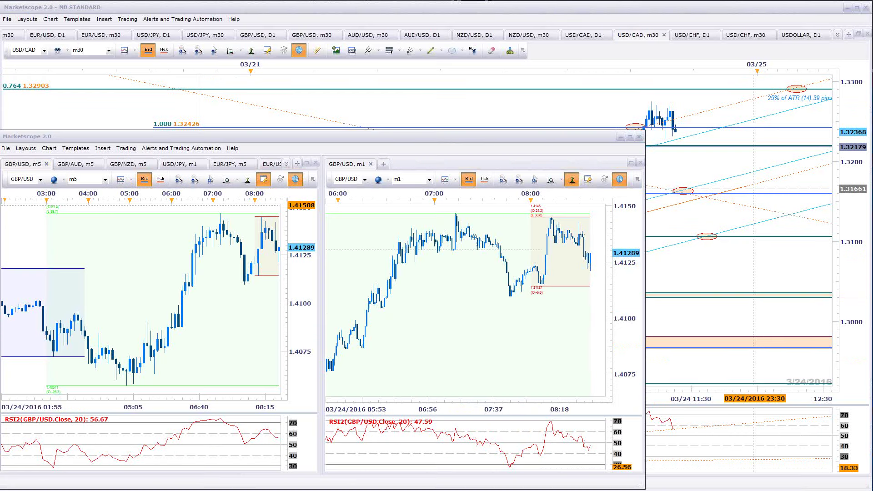
key("alt+Tab")
key("alt+Tab")
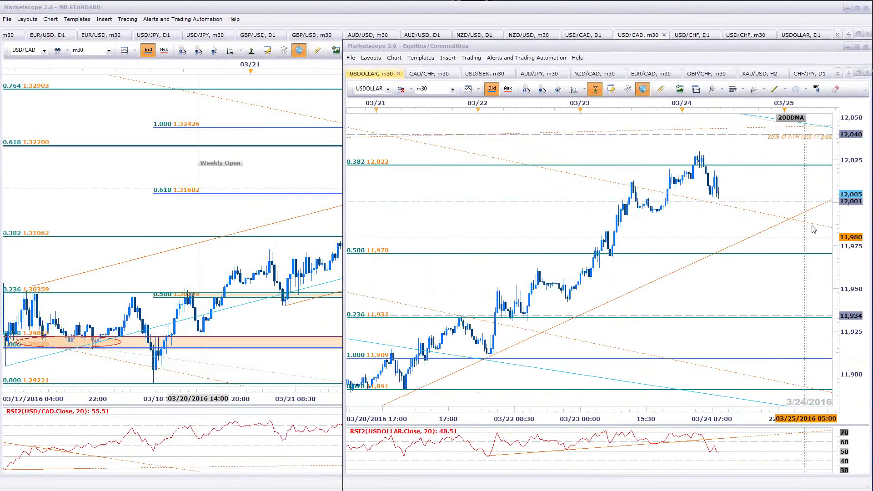
left_click_drag(700, 48, 432, 47)
left_click(575, 72)
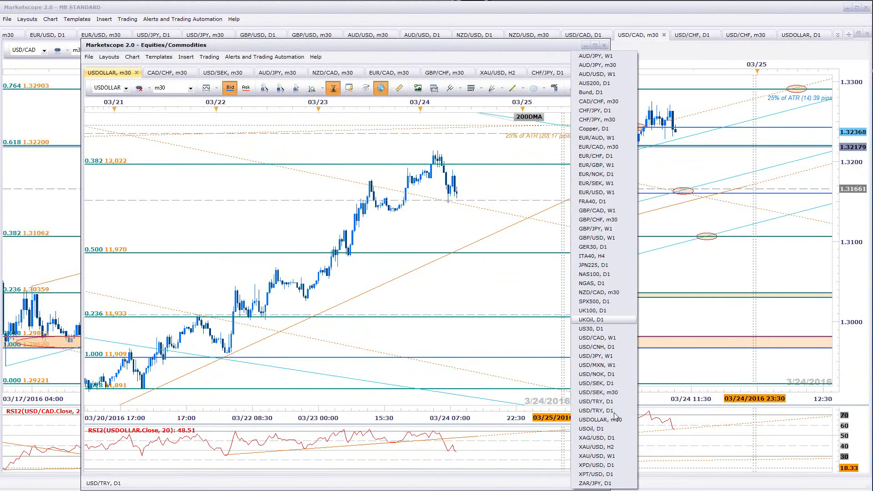
left_click(609, 429)
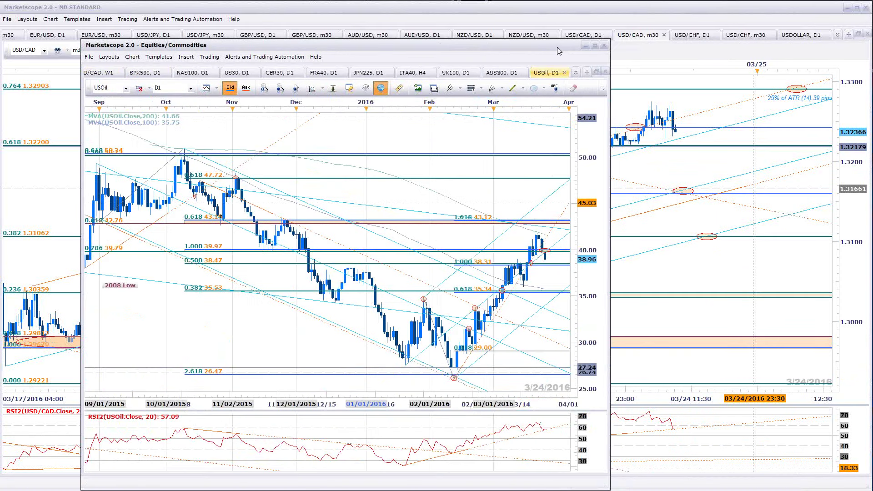
left_click_drag(559, 51, 485, 48)
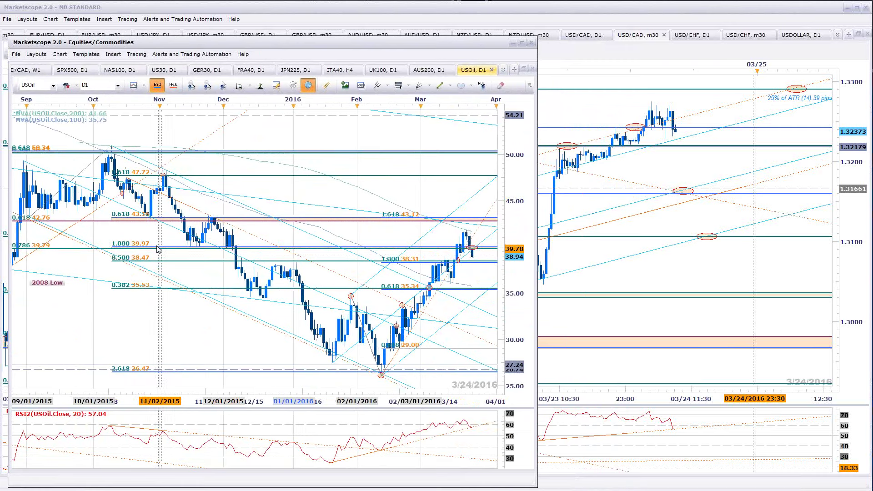
Check the rising pitchfork on the USOil D1 chart and mark the 0.618 level at 35.34 with a red ellipse near late March
left_click(476, 231)
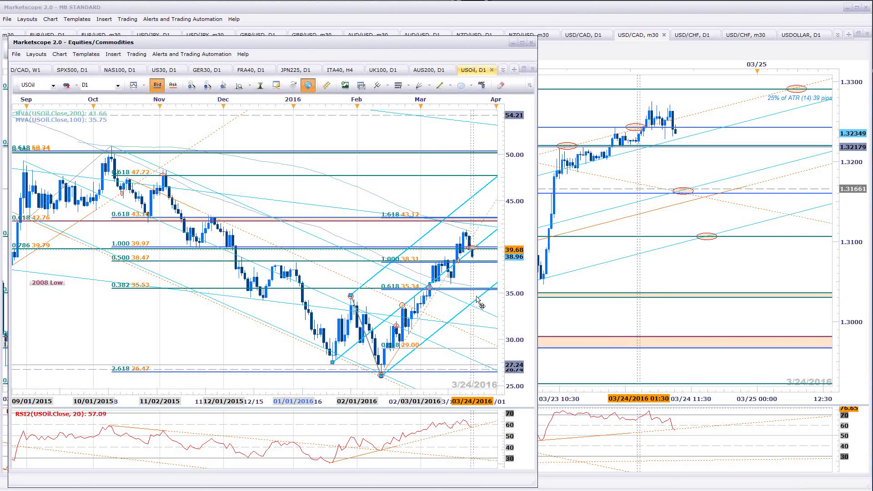
left_click_drag(477, 258, 479, 295)
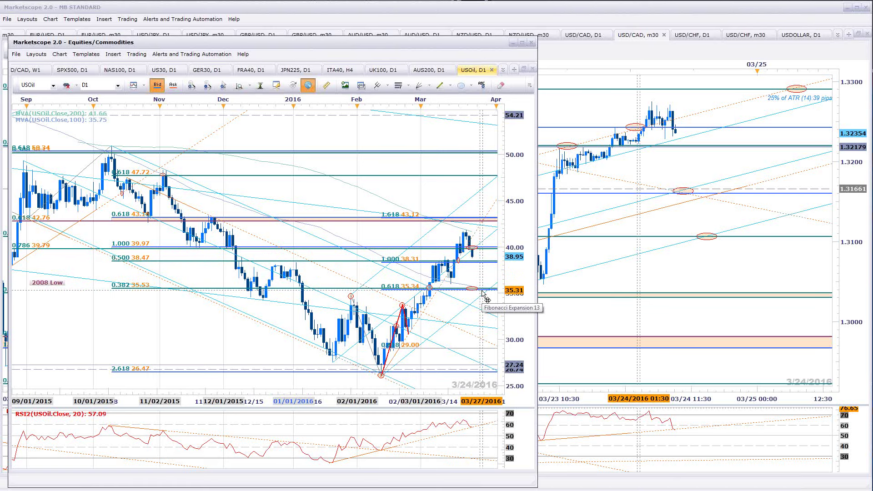
Inspect the rising RSI support line on the USOil D1 chart since August, and reposition the chart window
scroll(498, 404, "down", 2)
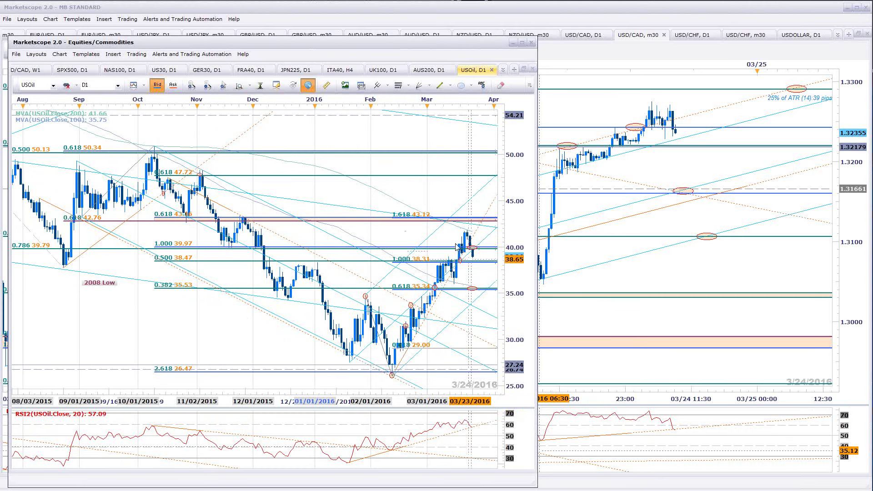
left_click(400, 450)
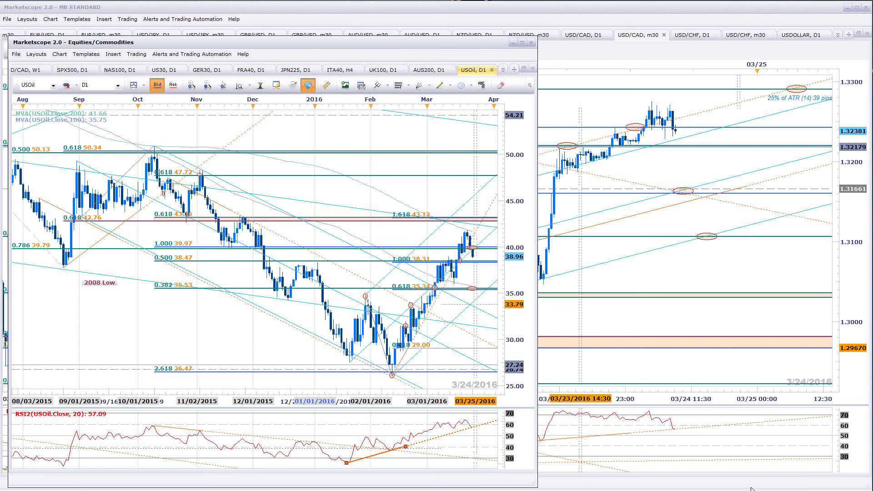
left_click_drag(476, 46, 470, 51)
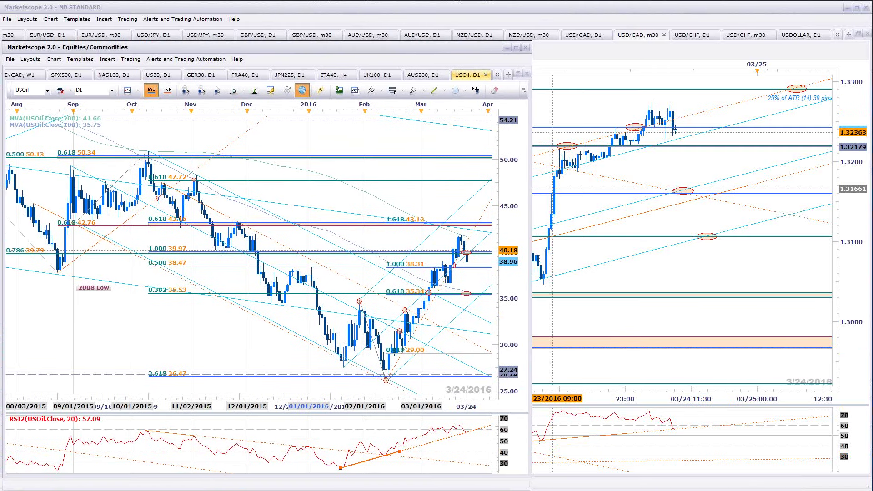
Return to the SB Trade Desk web page, open its Intraday Charts section, and enlarge the EURUSD 30min chart image
key("alt+Tab")
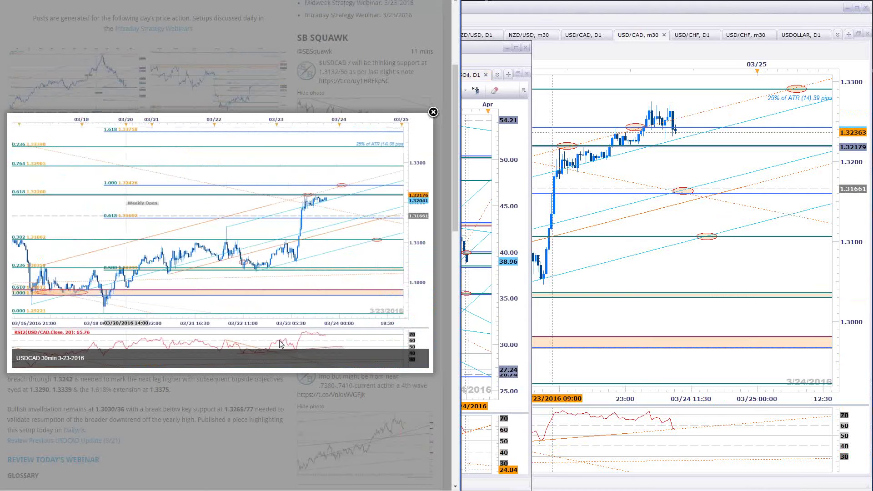
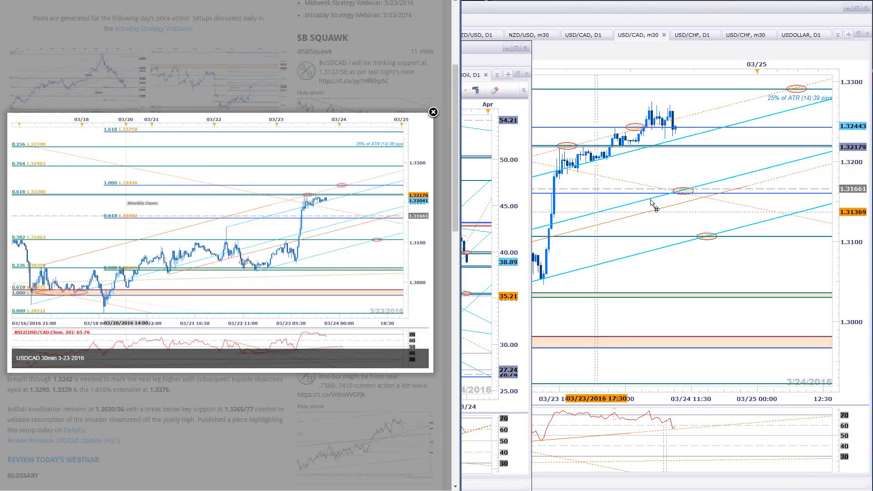
left_click(239, 465)
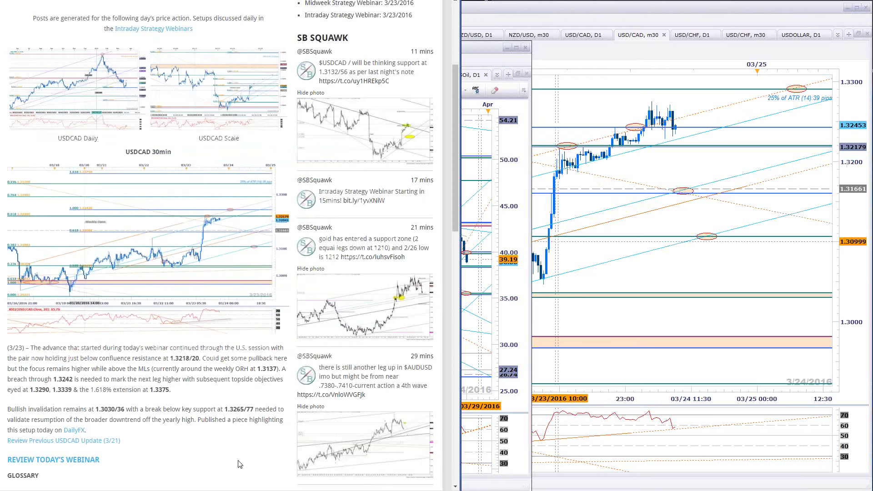
scroll(236, 418, "up", 4)
left_click(191, 107)
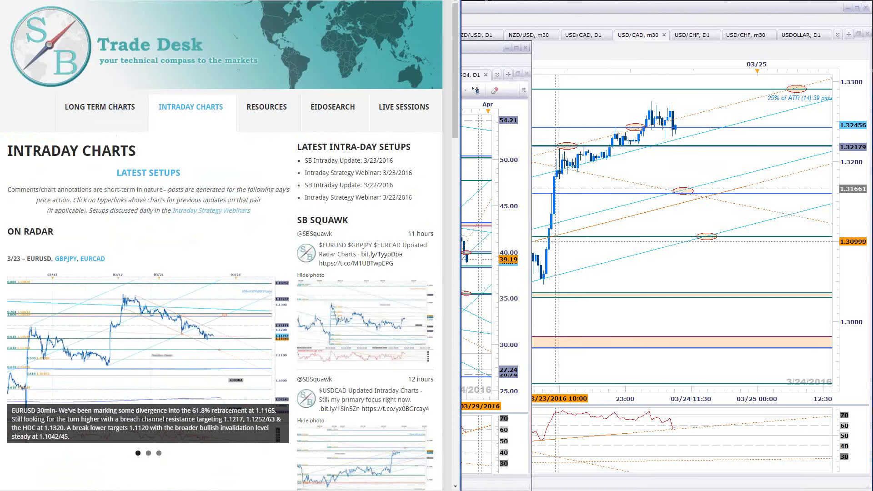
right_click(208, 361)
key("Escape")
left_click(184, 309)
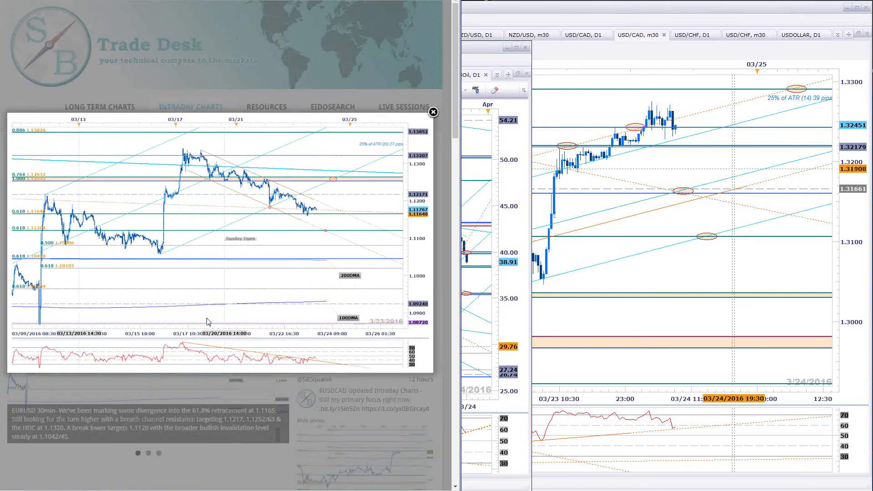
Switch to the Marketscope EUR/USD m30 chart and inspect its descending channel, rising pitchfork and RSI trend lines
key("alt+Tab")
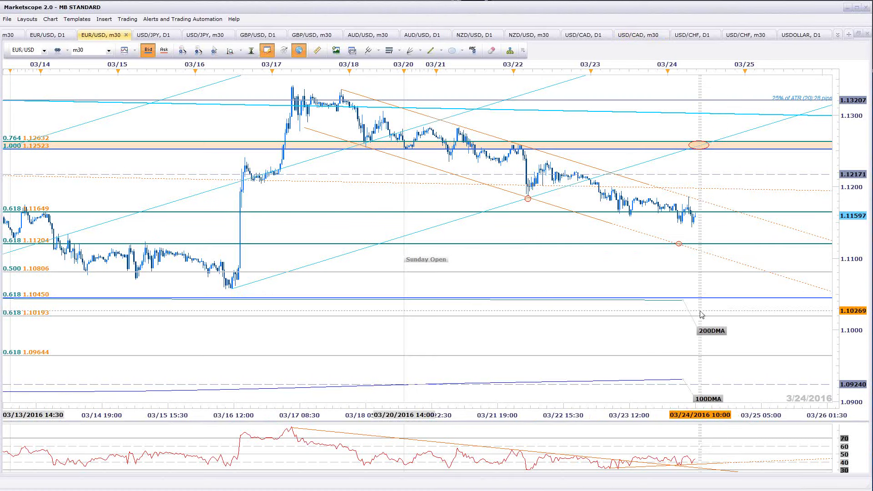
left_click(542, 152)
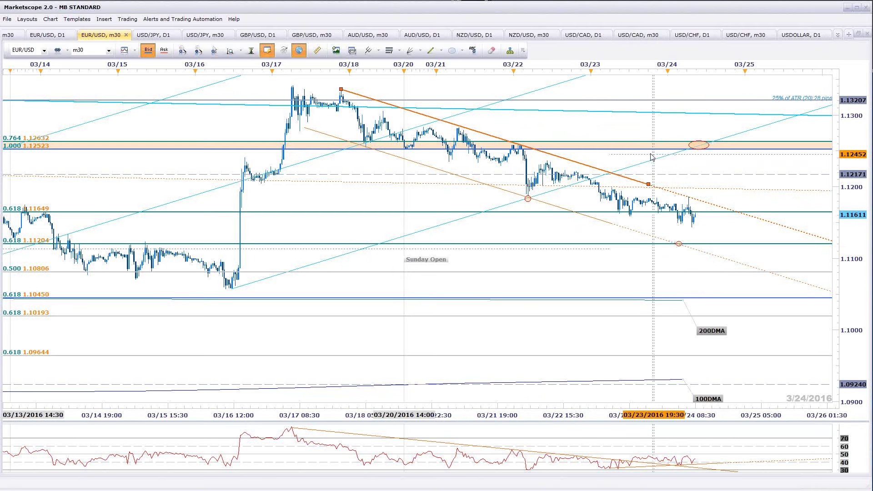
left_click(433, 232)
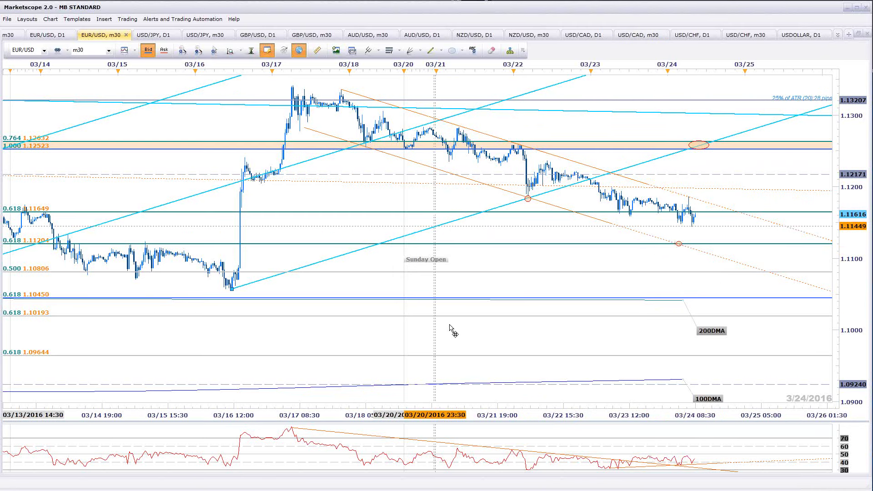
scroll(405, 263, "down", 2)
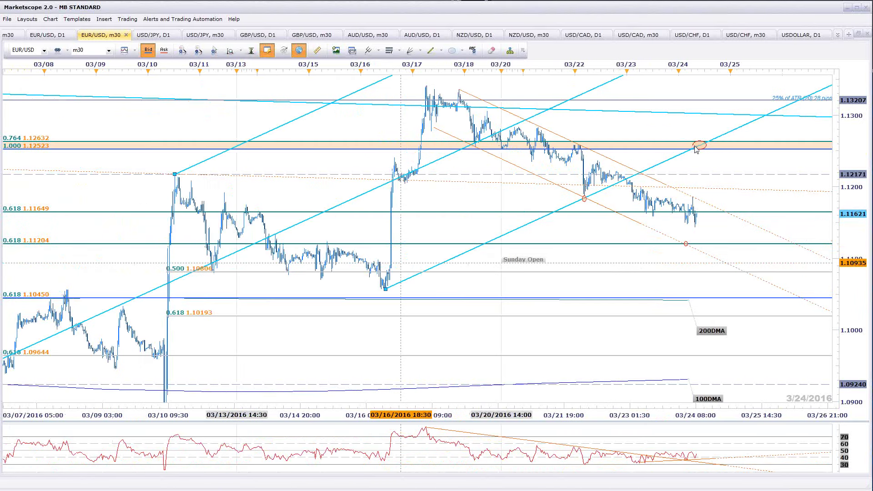
scroll(696, 151, "down", 1)
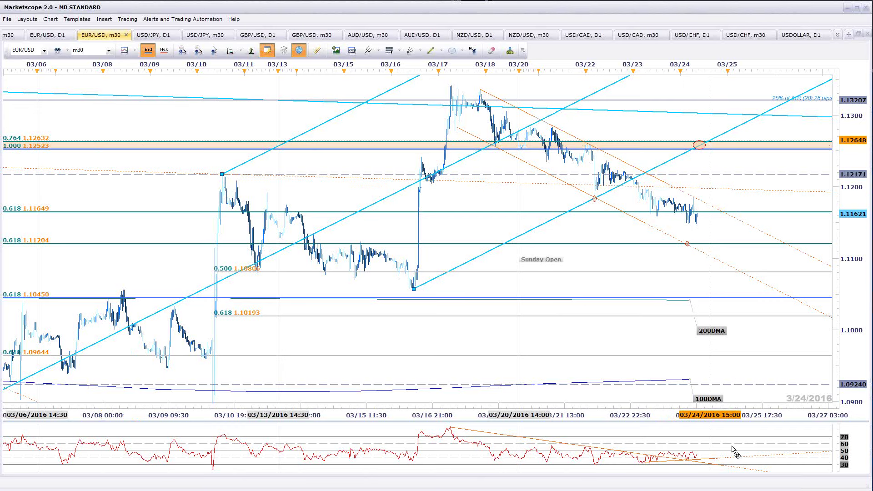
left_click(711, 452)
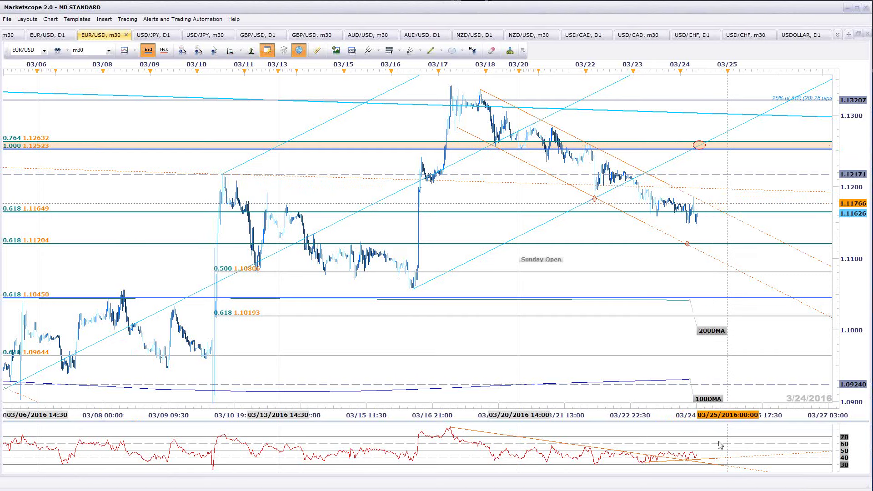
Compare the EUR/USD m30 decline since 03/17 with the earlier price action back to 03/08
scroll(750, 204, "up", 1)
scroll(730, 237, "up", 2)
scroll(730, 237, "up", 1)
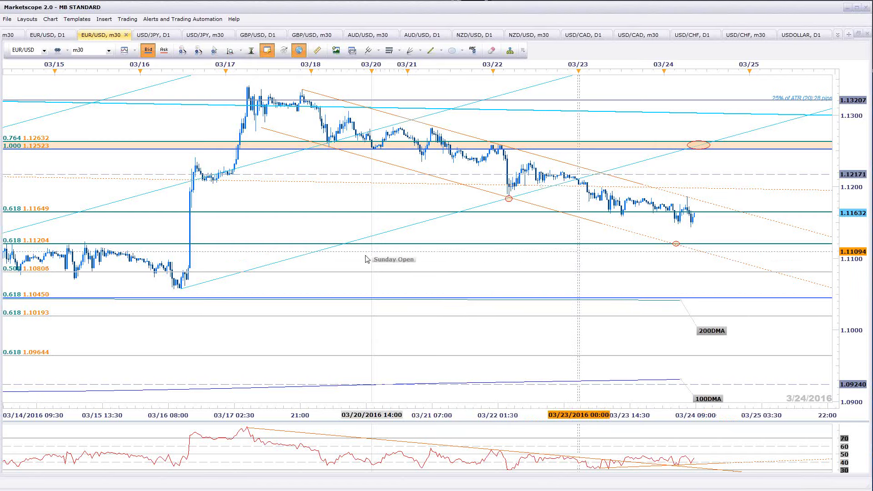
scroll(58, 251, "down", 2)
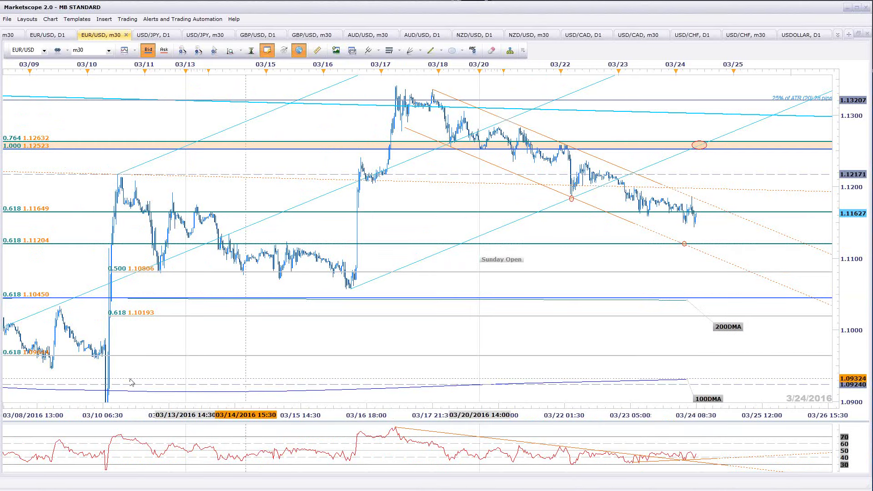
scroll(91, 315, "down", 1)
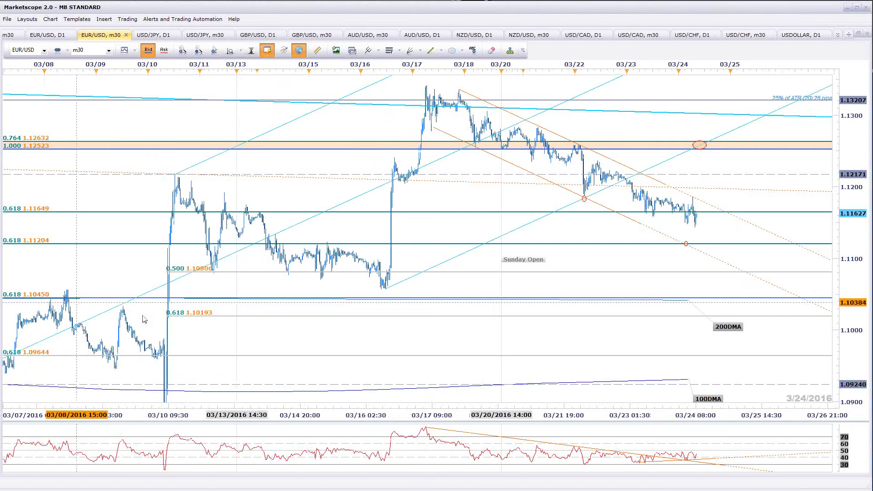
Check the 200-day moving average near the 1.10459 level on the EUR/USD D1 chart, and return to recent prices on the m30 chart
left_click(58, 36)
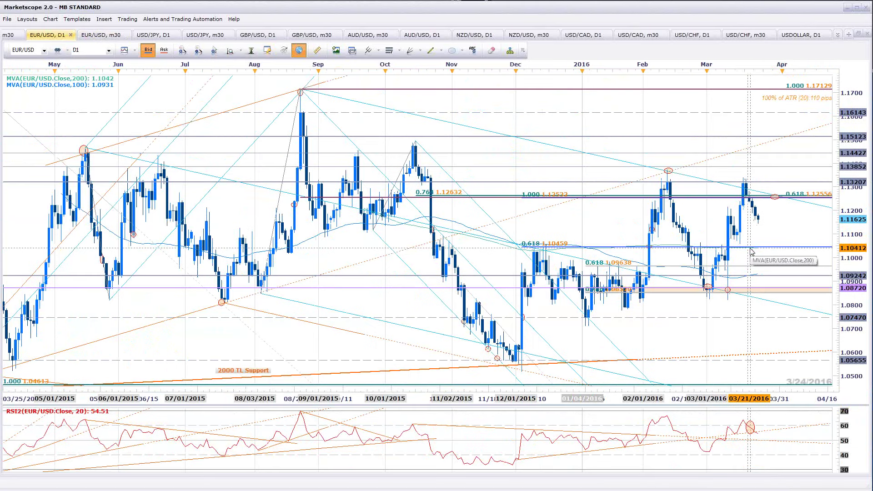
left_click(673, 248)
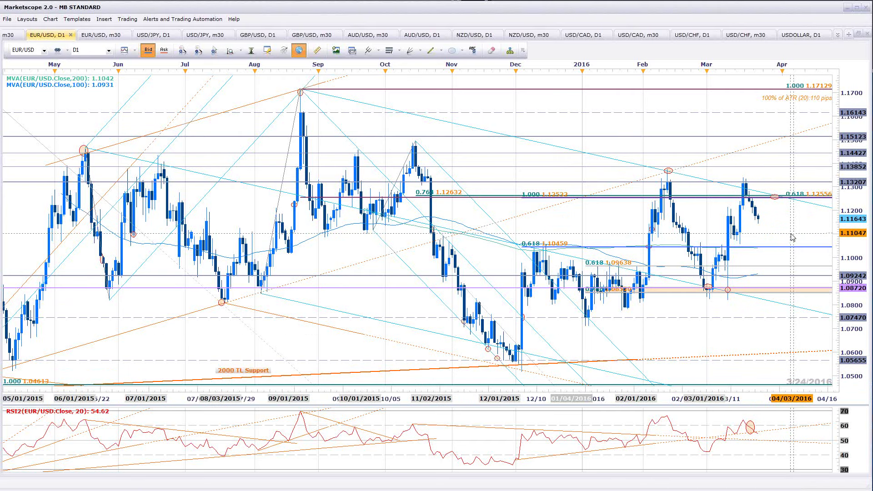
left_click(101, 35)
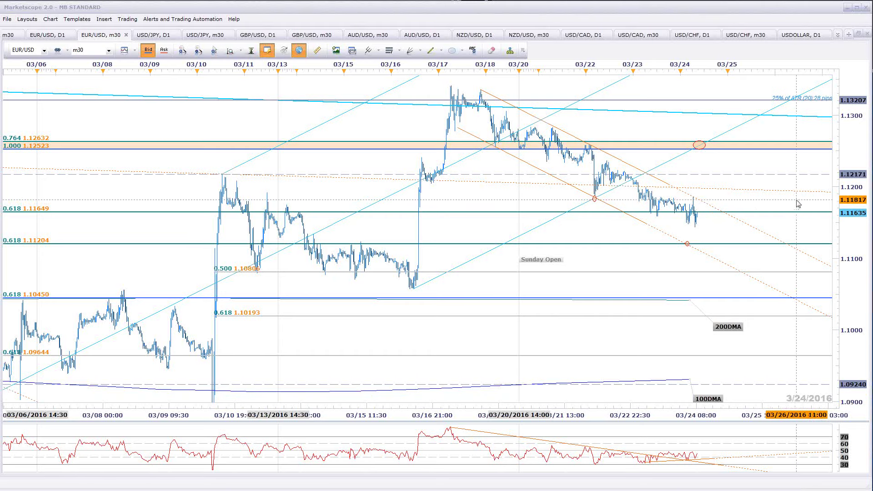
scroll(772, 206, "down", 2)
scroll(761, 214, "up", 3)
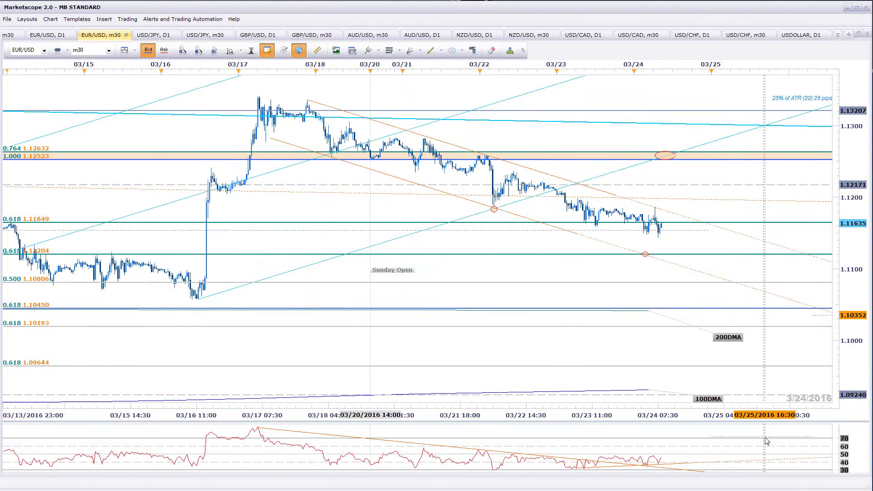
Switch to the m5 and m1 chart window and set its GBP/USD charts to EUR/USD
key("alt+Tab")
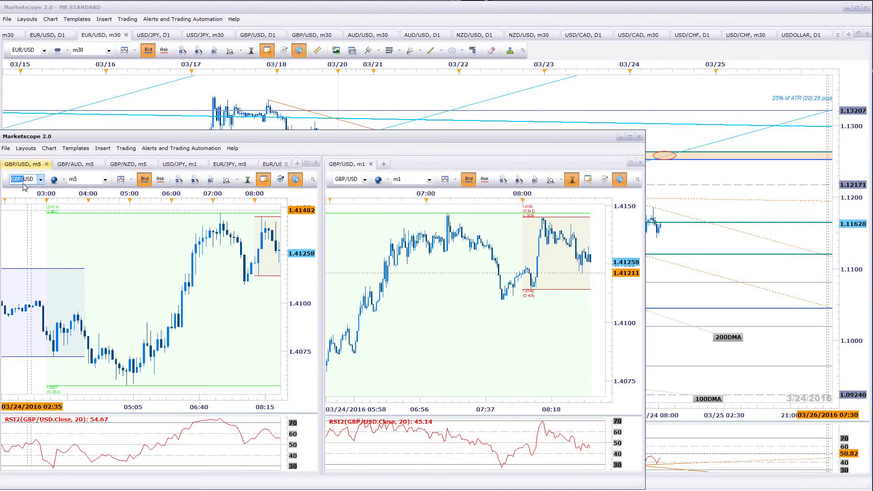
type("eur")
key("Return")
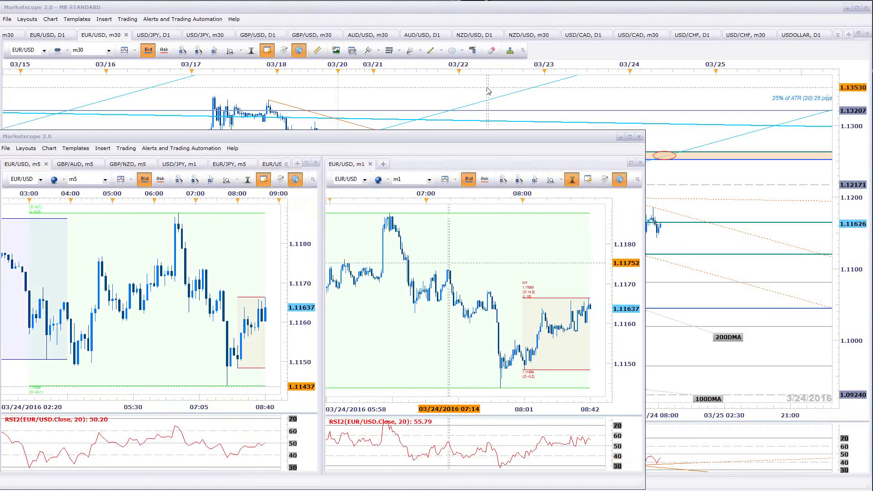
Examine the EUR/USD m1 chart's New York session range and RSI against the morning's price action
scroll(581, 397, "down", 2)
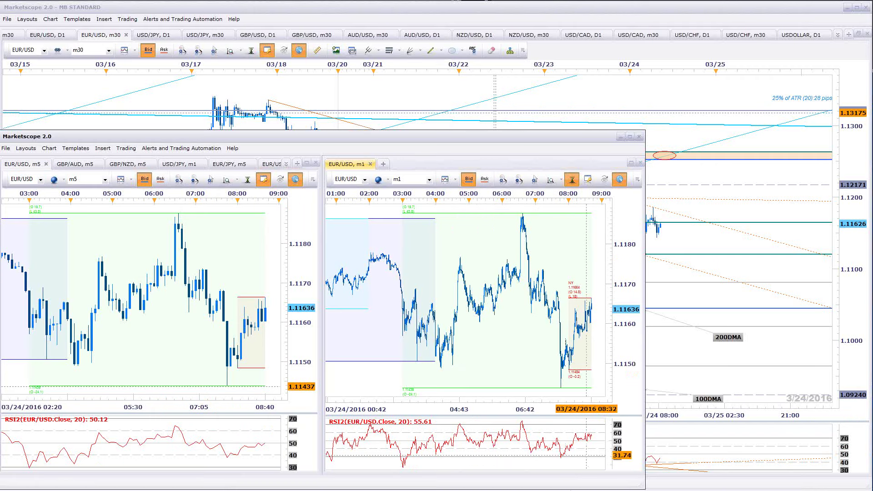
scroll(450, 359, "up", 3)
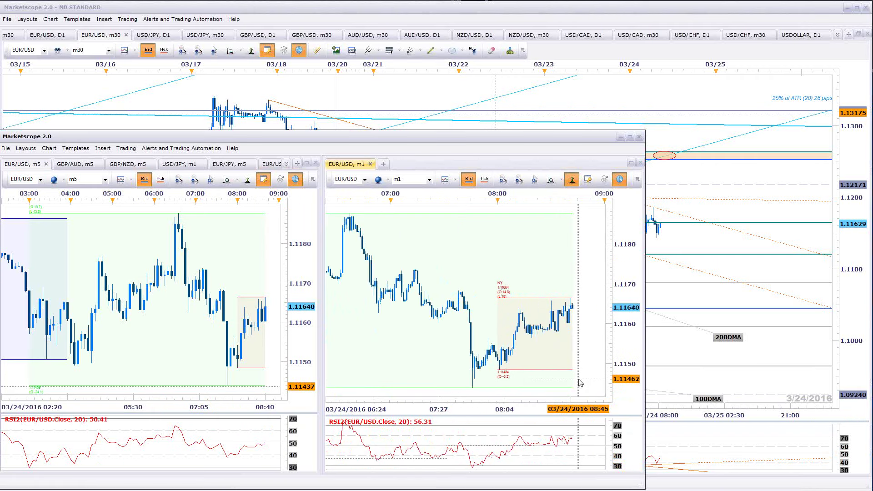
scroll(476, 309, "down", 2)
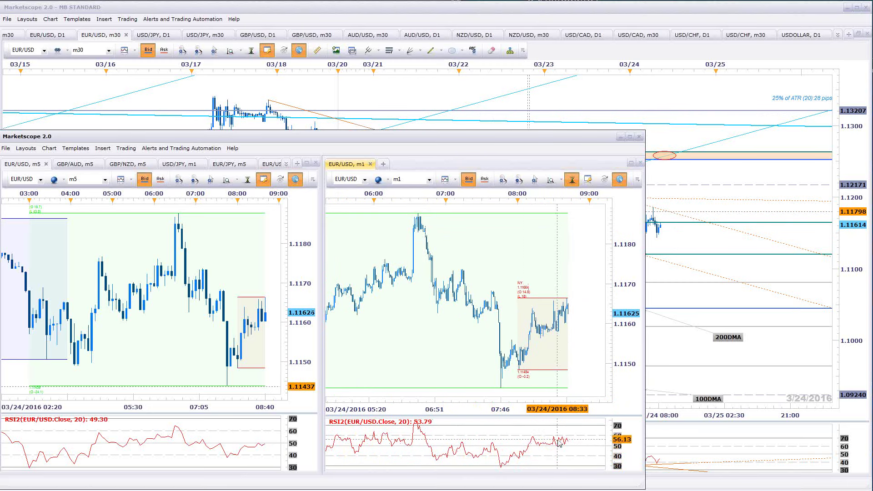
scroll(584, 351, "up", 1)
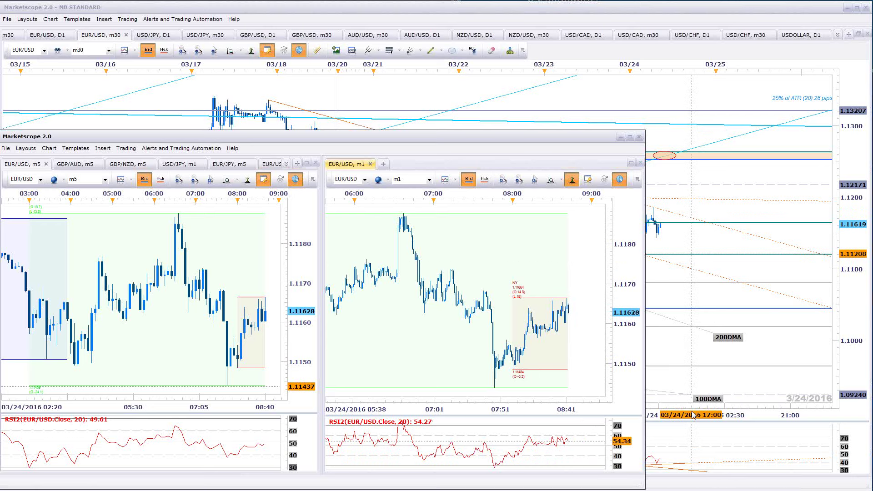
Shift the EUR/USD m5 chart to leave space after the latest candles, and move the window to uncover the latest m30 candles behind it
scroll(256, 464, "down", 3)
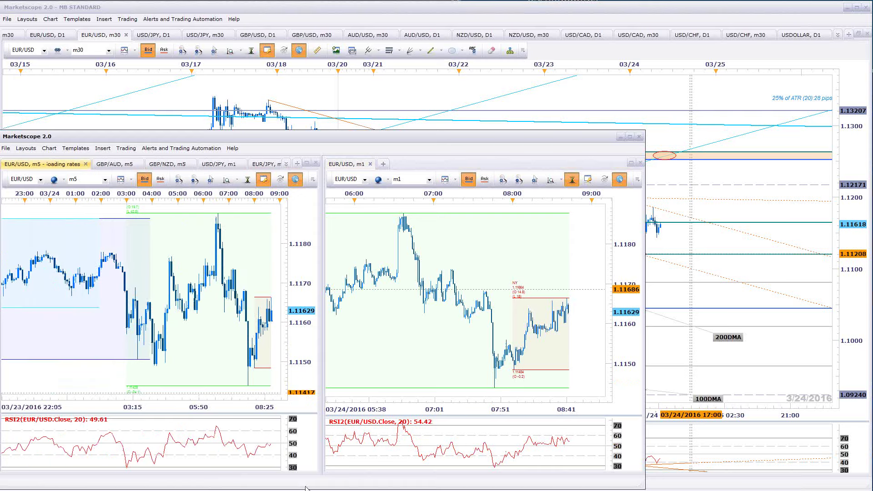
scroll(257, 463, "down", 1)
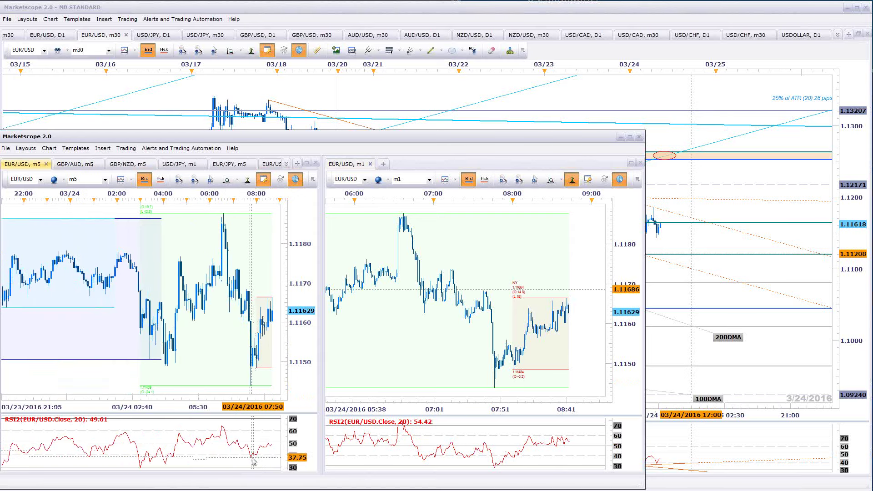
left_click_drag(216, 256, 176, 257)
left_click_drag(473, 141, 416, 142)
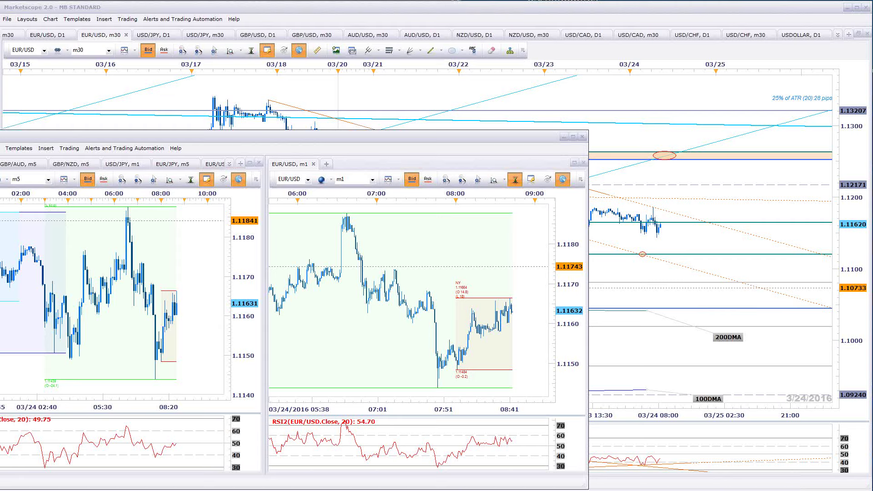
Return to the main chart window, open the EUR/USD D1 chart, and inspect the Fibonacci anchors and the descending pitchfork from the August high
left_click(718, 357)
scroll(717, 358, "down", 4)
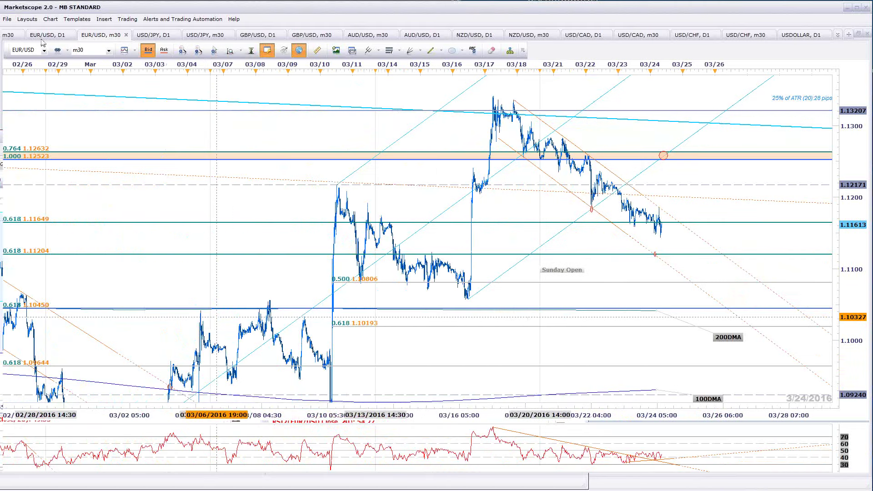
left_click(43, 36)
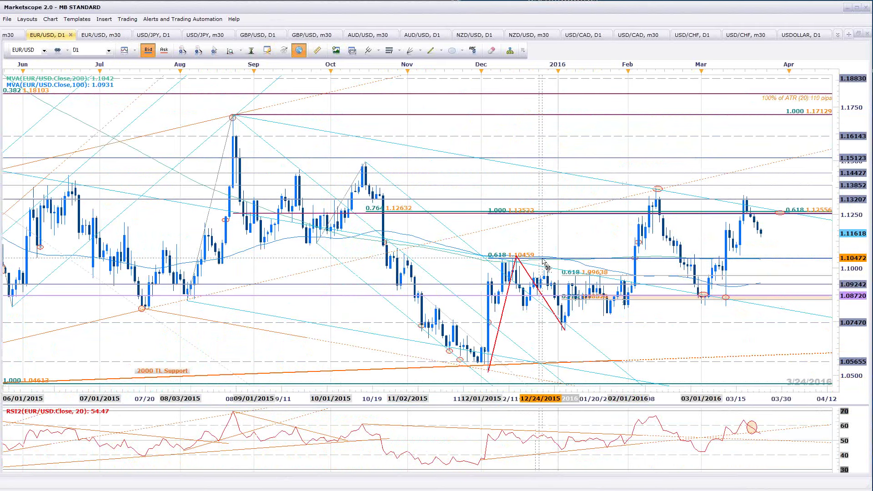
left_click(486, 372)
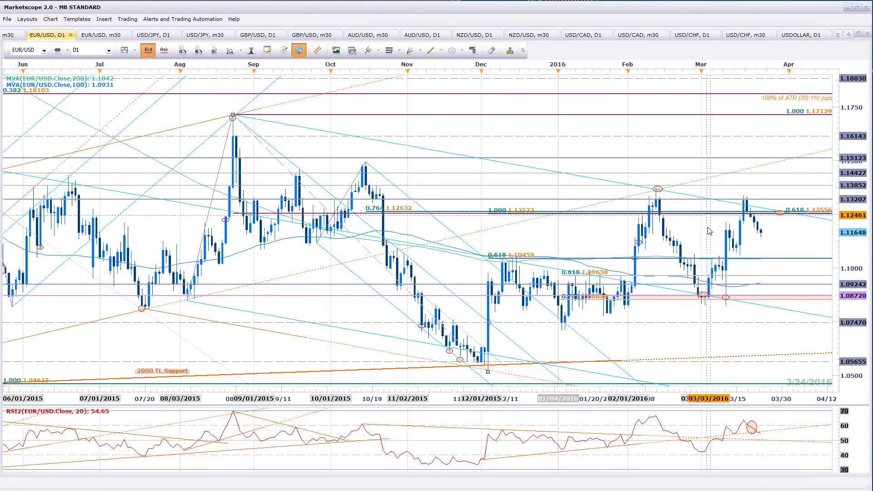
left_click(771, 216)
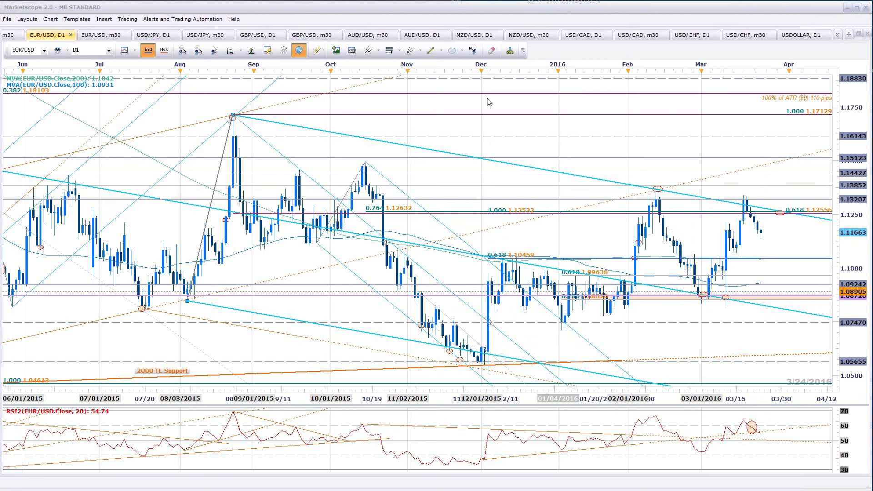
Inspect the long-term descending pitchfork and the Fibonacci extension from the December 2015 low on the EUR/USD m30 chart
left_click(109, 39)
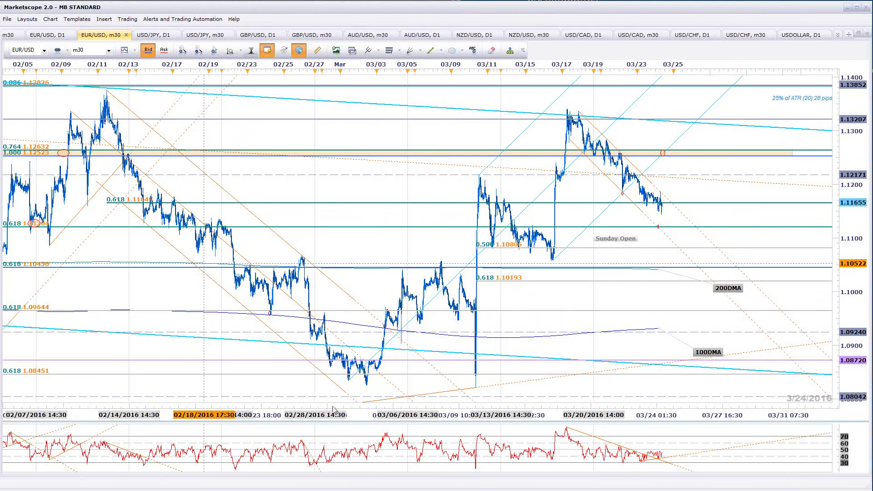
scroll(333, 407, "down", 3)
scroll(562, 408, "down", 1)
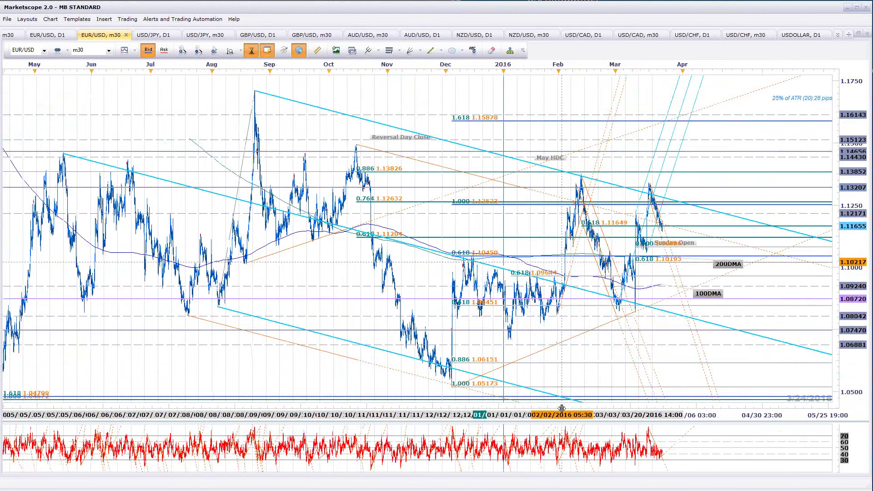
scroll(465, 403, "up", 4)
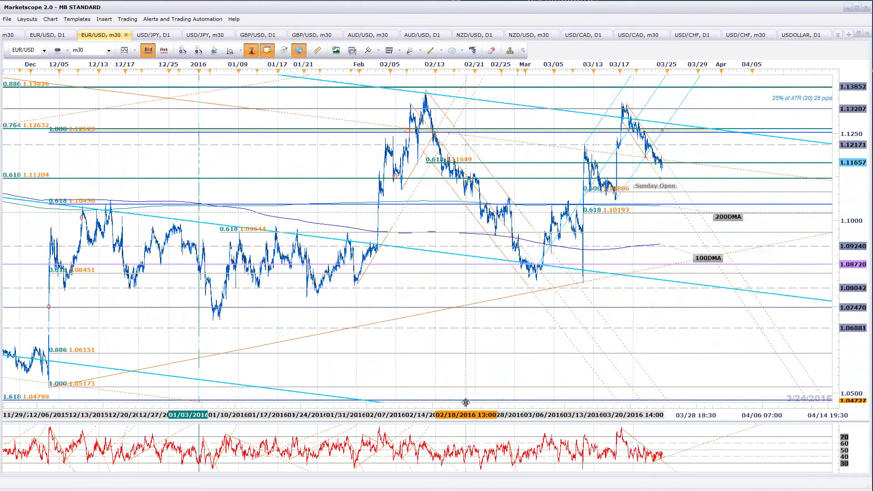
scroll(131, 211, "down", 1)
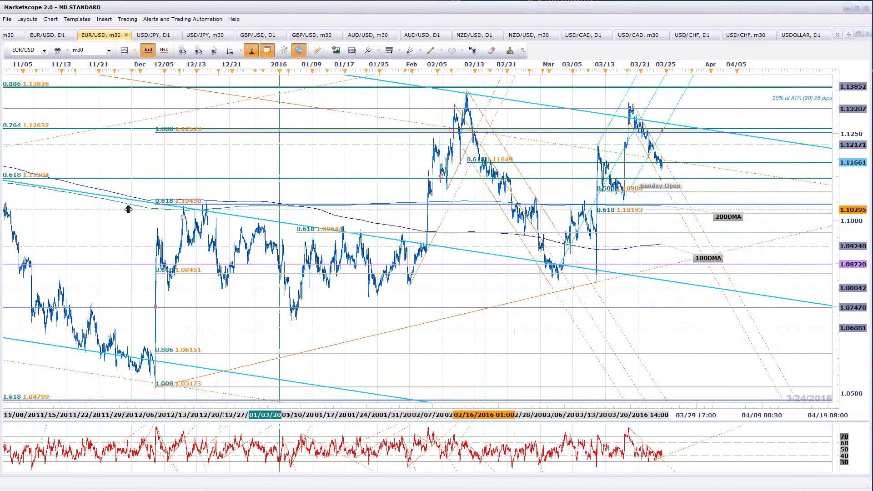
left_click(215, 207)
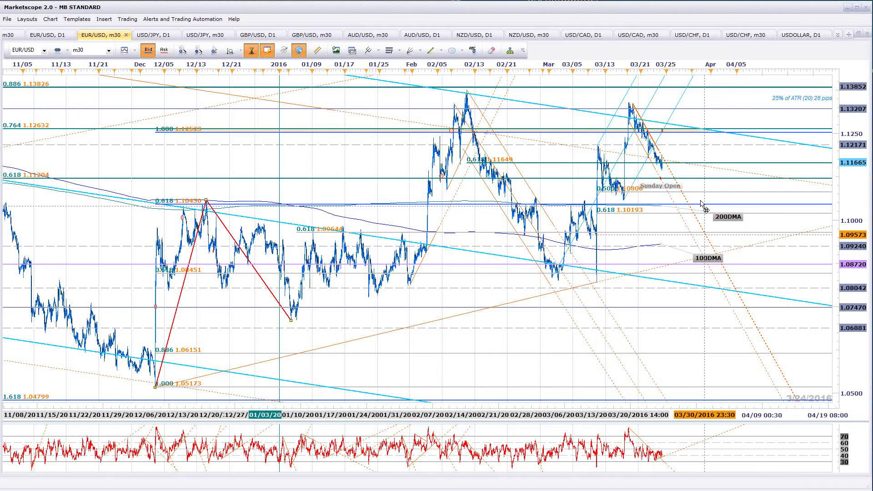
Inspect the EUR/USD m30 descending channel since 03/17, check the price in the m5 and m1 chart window, and return to the m30 chart
scroll(706, 207, "up", 2)
scroll(716, 211, "up", 5)
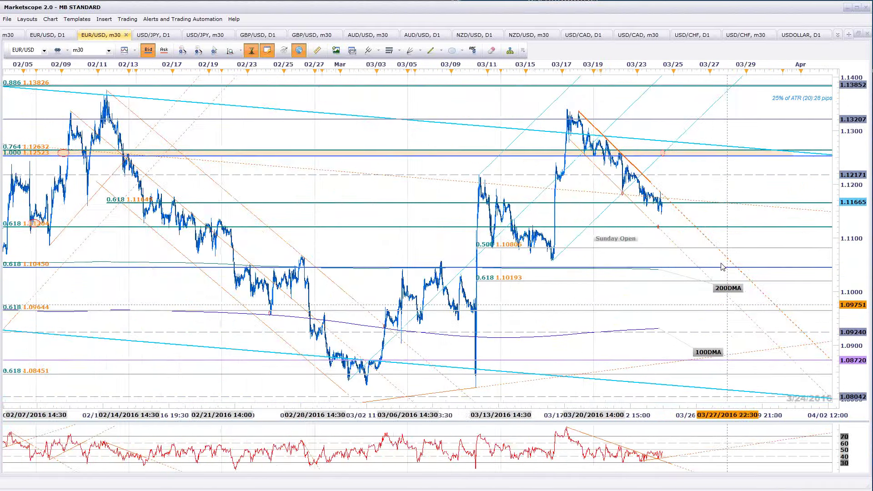
scroll(727, 312, "up", 4)
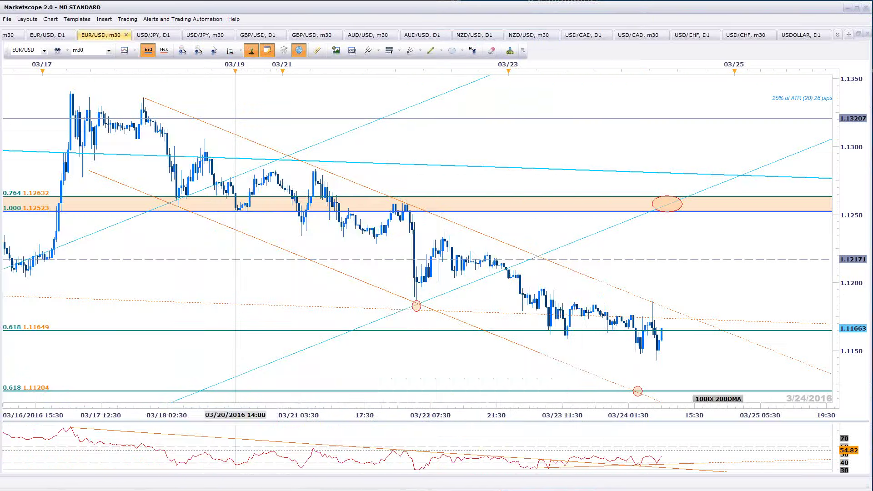
key("alt+Tab")
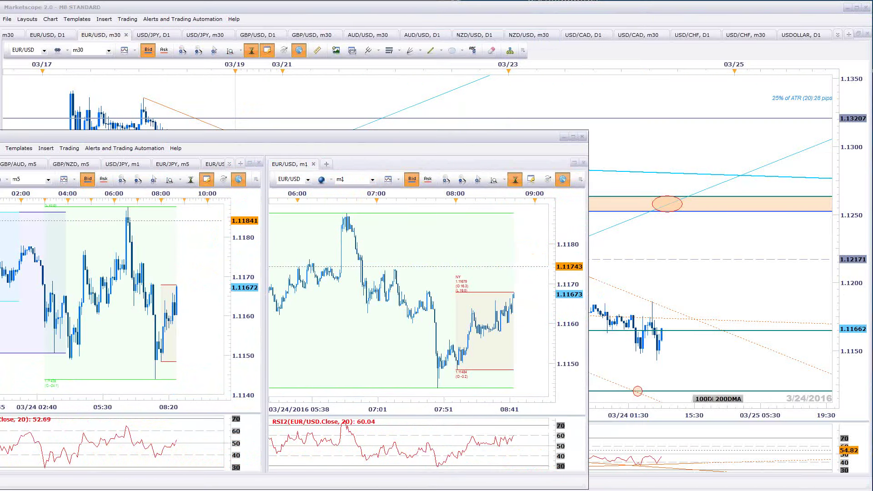
left_click(799, 306)
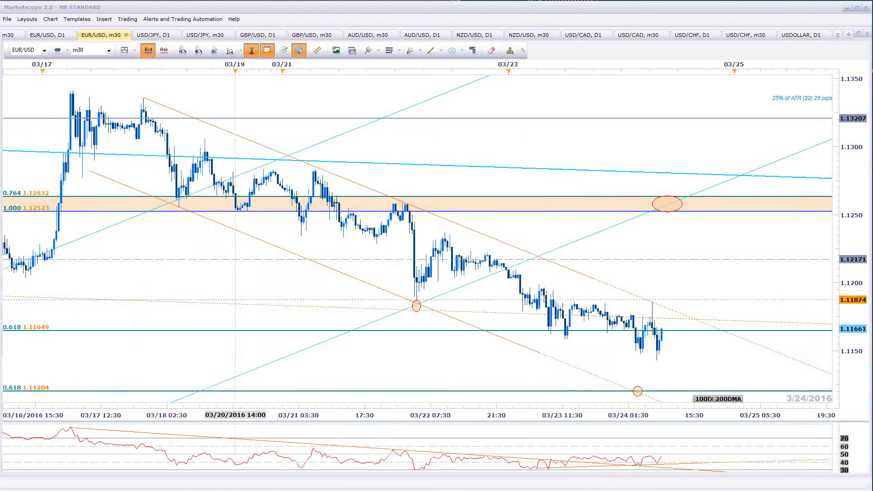
Compare the recent EUR/USD m30 candles with SB Trade Desk's published EURUSD 30min setup, then close the enlarged website chart
scroll(799, 306, "up", 2)
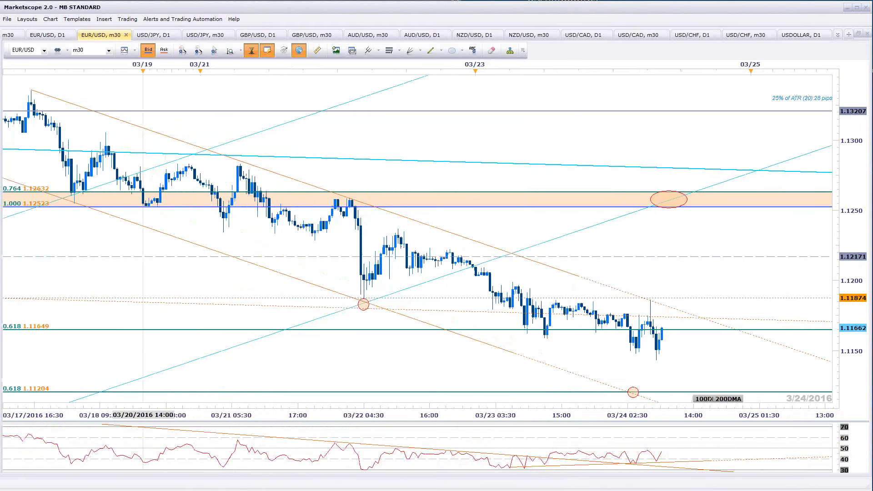
key("alt+Tab")
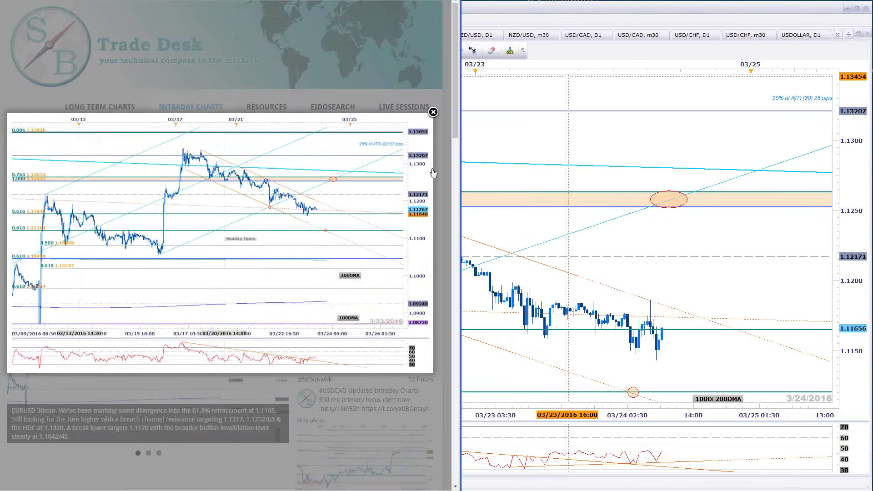
left_click(99, 369)
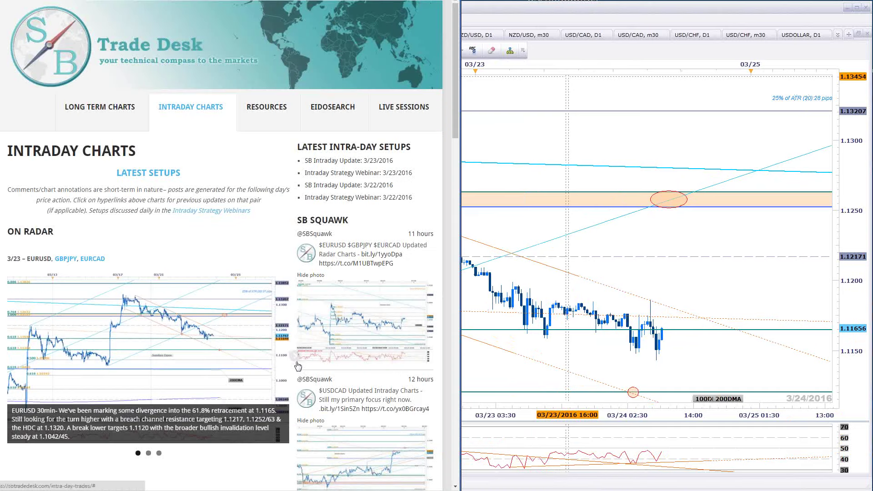
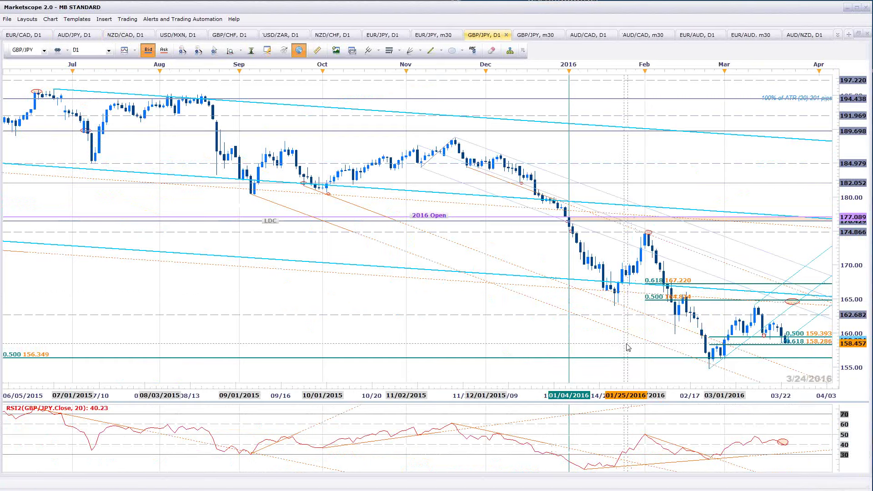
Move the ellipse marker in the GBP/JPY D1 RSI onto the 03/24 reading, then check the 0.618 retracement at 158.286
scroll(610, 364, "down", 3)
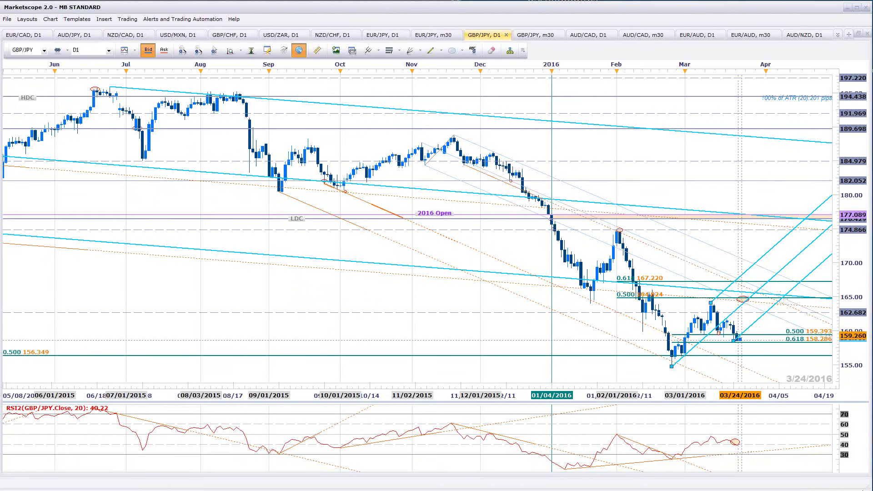
left_click(743, 450)
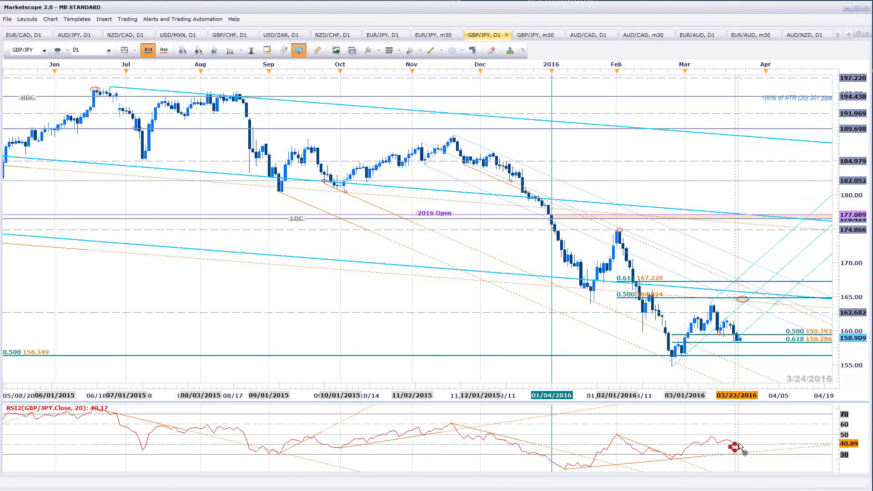
left_click_drag(743, 450, 746, 446)
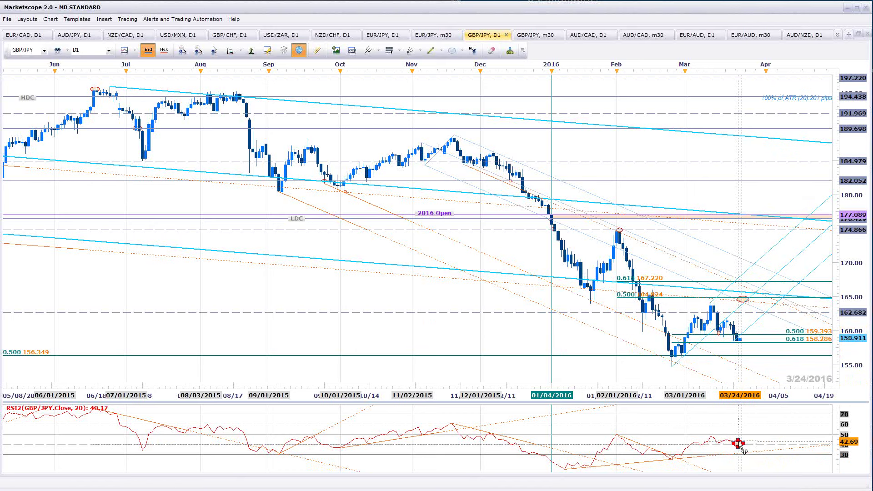
left_click(790, 449)
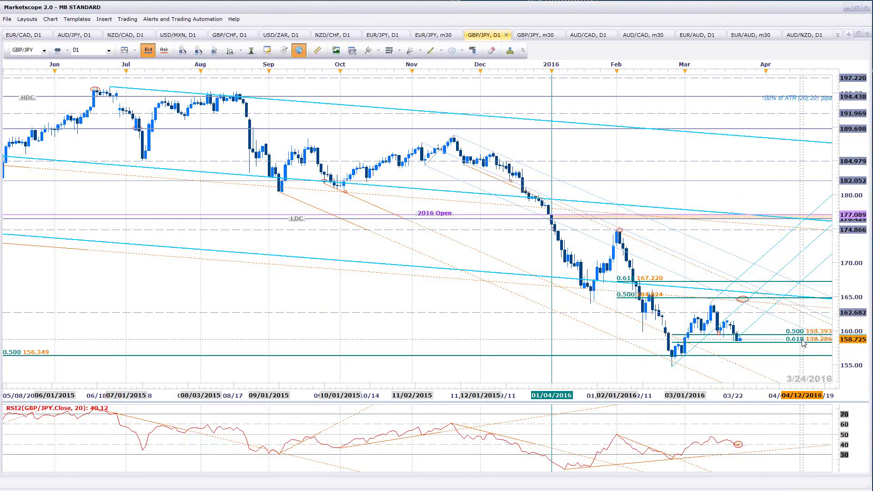
left_click(749, 345)
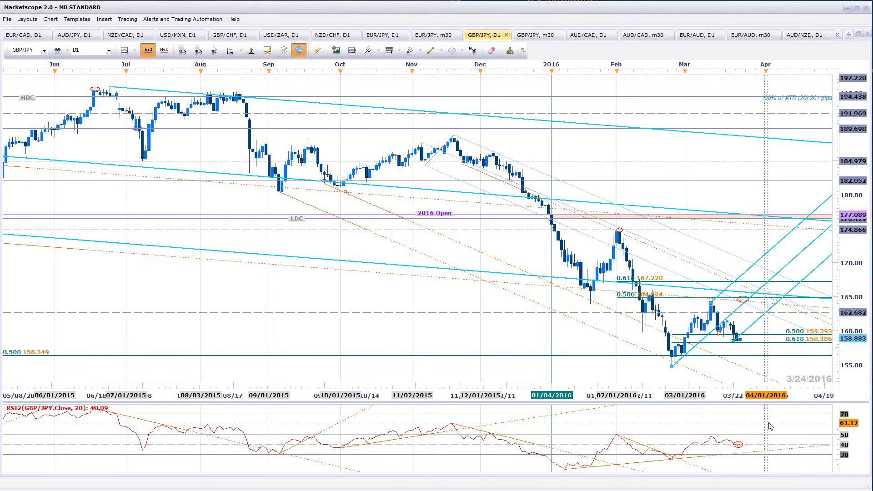
Open the GBP/JPY m30 chart and show the price action since mid-February, including the levels down to about 156.00
left_click(533, 35)
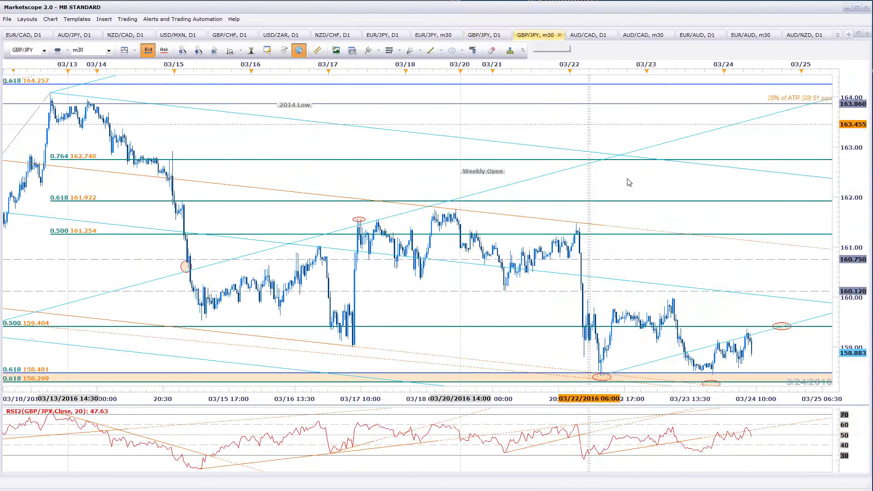
scroll(490, 326, "down", 2)
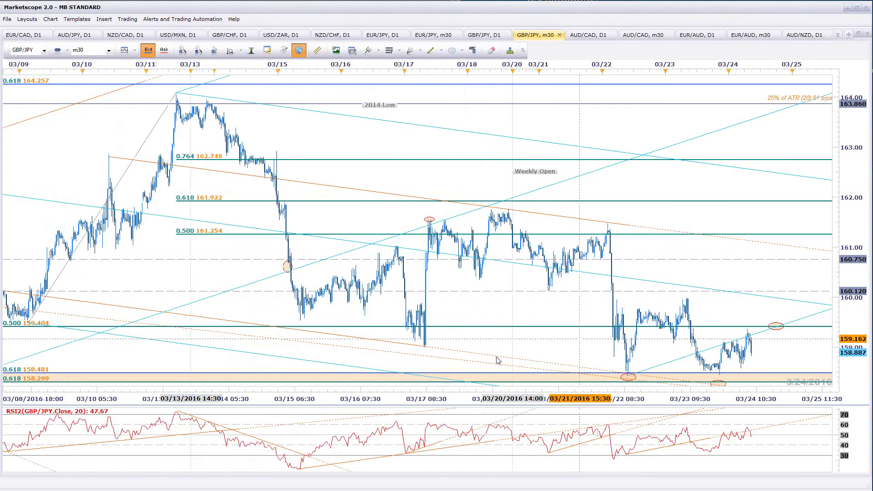
scroll(433, 247, "down", 2)
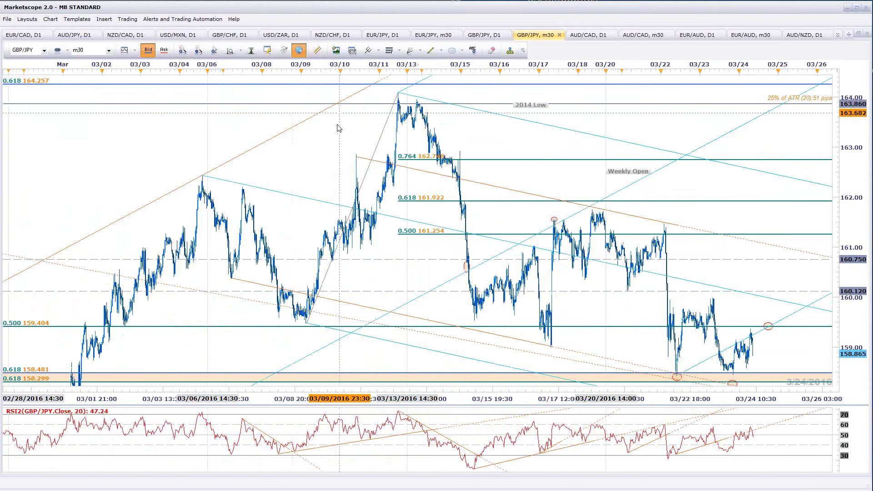
left_click(251, 51)
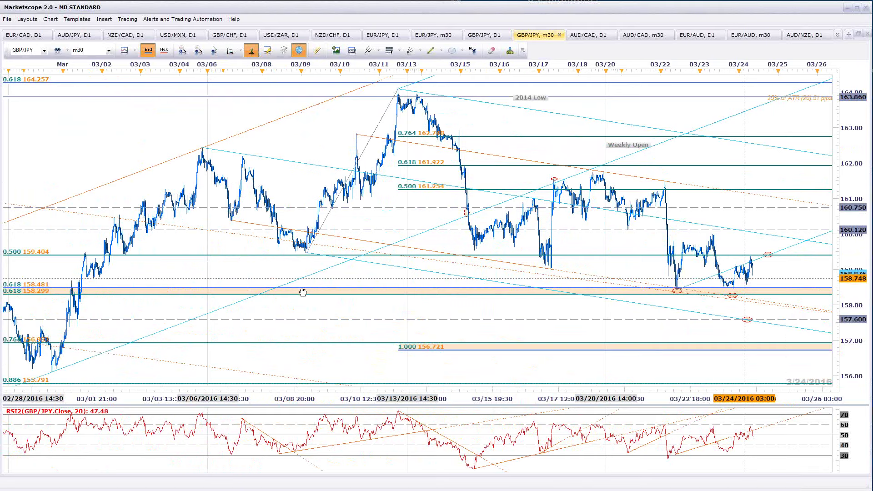
scroll(313, 298, "down", 1)
scroll(313, 318, "down", 2)
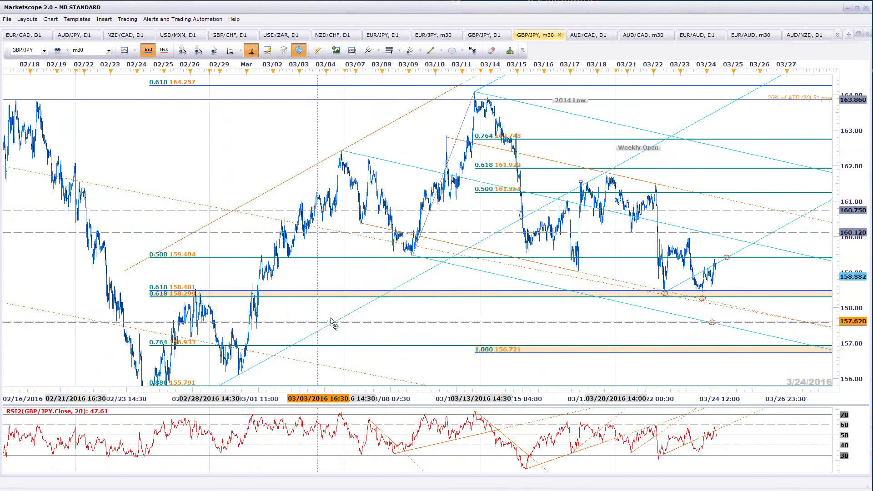
Inspect the ascending pitchfork and the Fibonacci anchors behind the 158.299–158.481 support zone on the GBP/JPY m30 chart
left_click(356, 312)
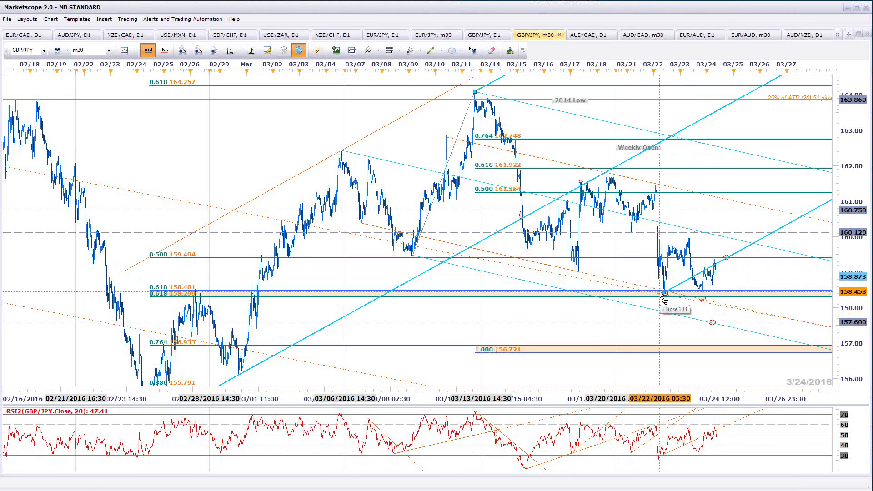
left_click(168, 297)
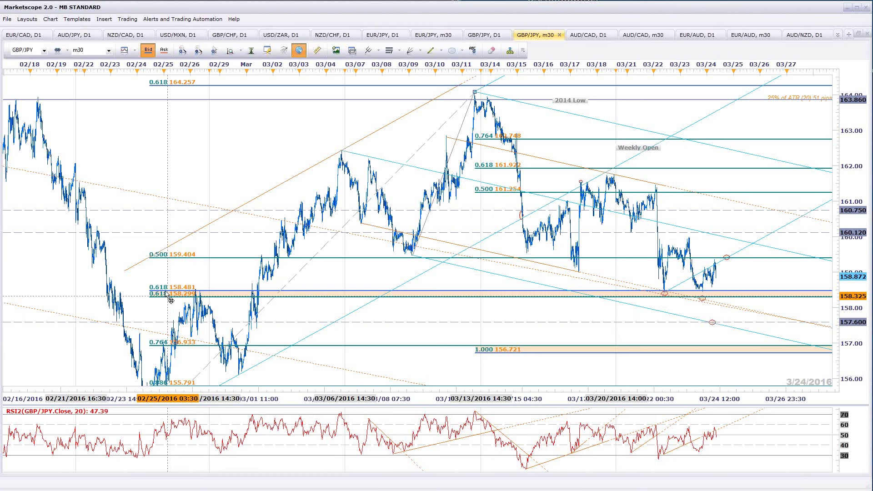
left_click(169, 299)
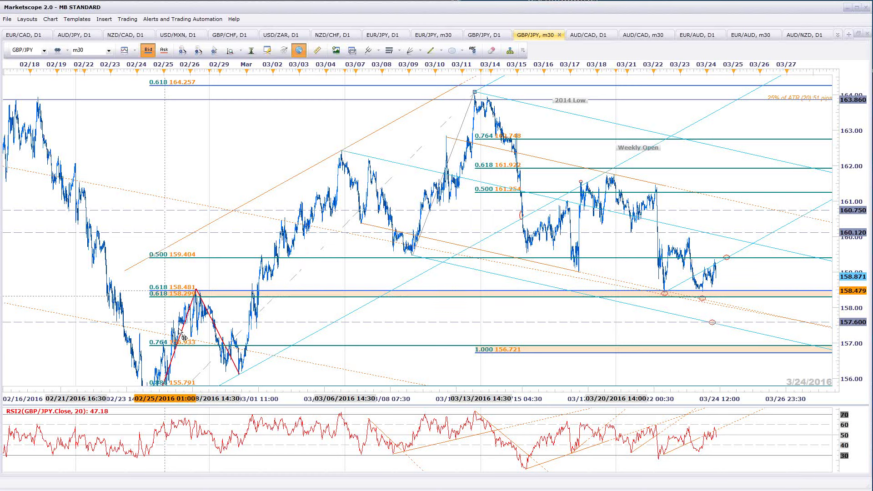
left_click(196, 306)
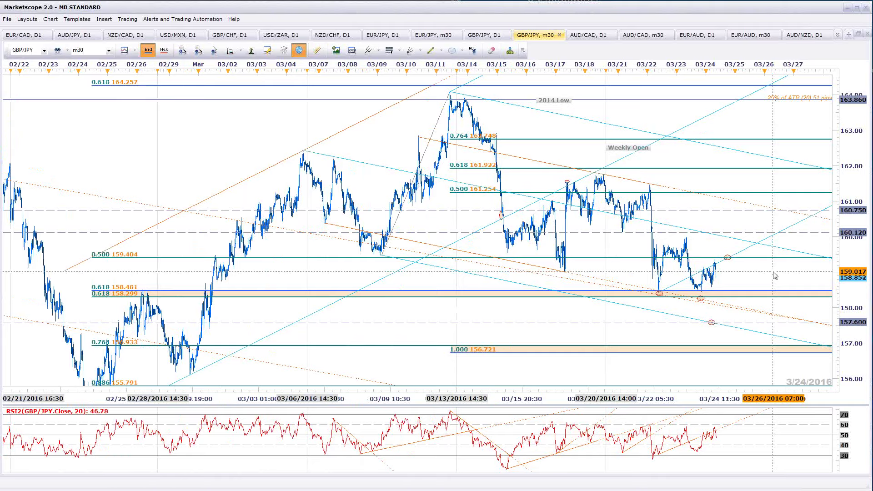
Re-anchor the latest rising RSI trend line on the GBP/JPY m30 chart at the 03/23 low and extend it past the 03/24 readings
scroll(775, 275, "up", 2)
scroll(775, 276, "up", 1)
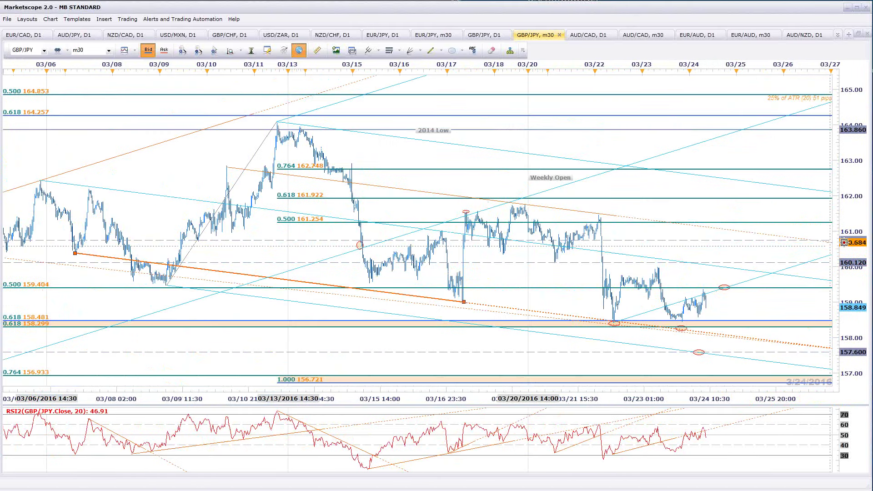
left_click_drag(837, 242, 832, 224)
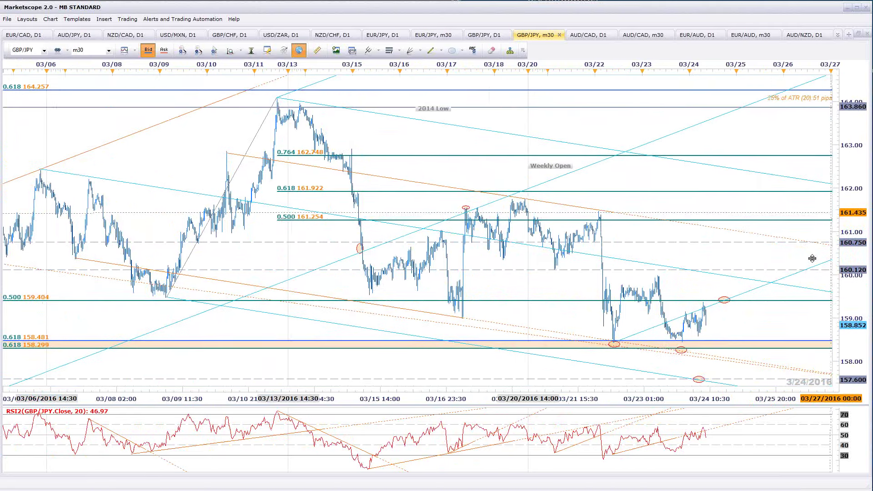
scroll(809, 254, "up", 2)
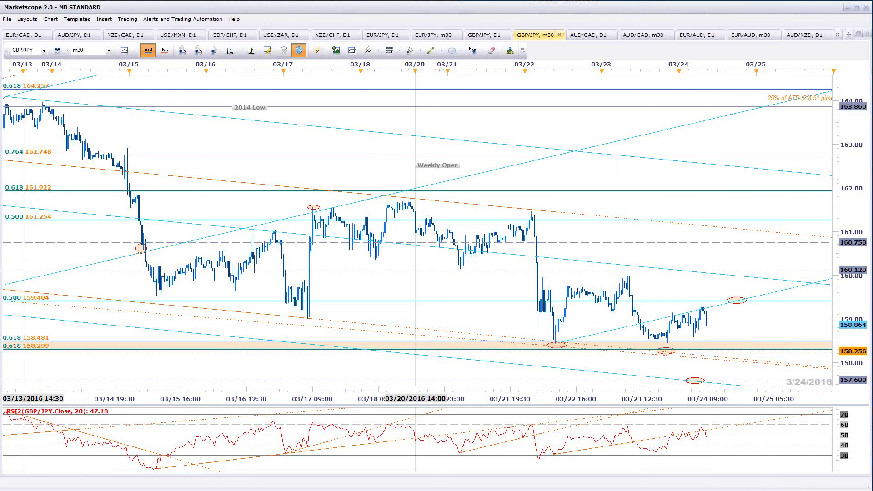
left_click_drag(686, 214, 670, 200)
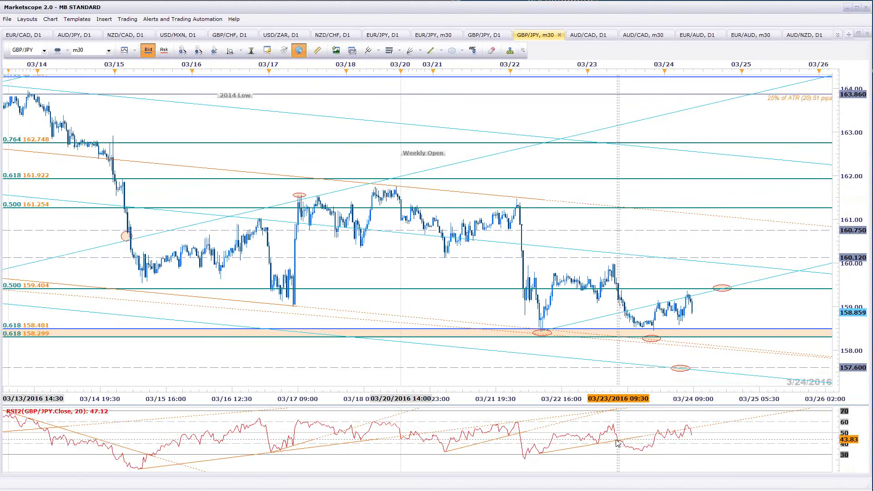
left_click_drag(621, 440, 715, 427)
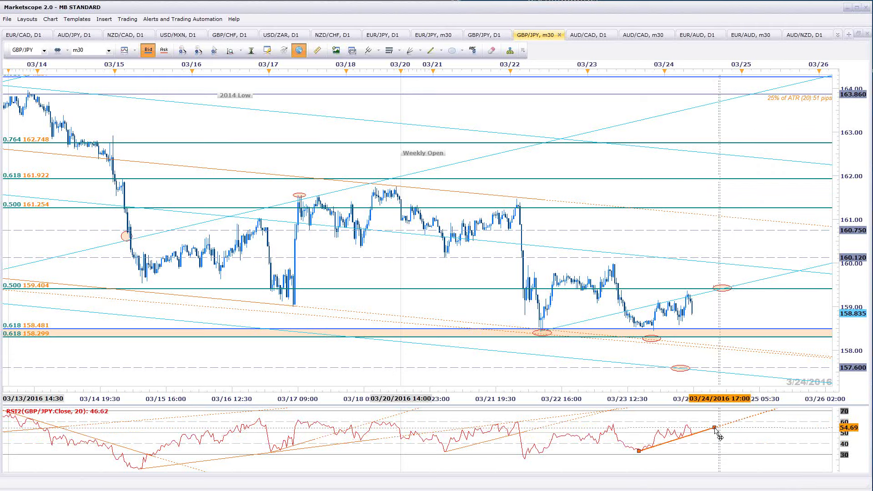
right_click(727, 308)
left_click(706, 316)
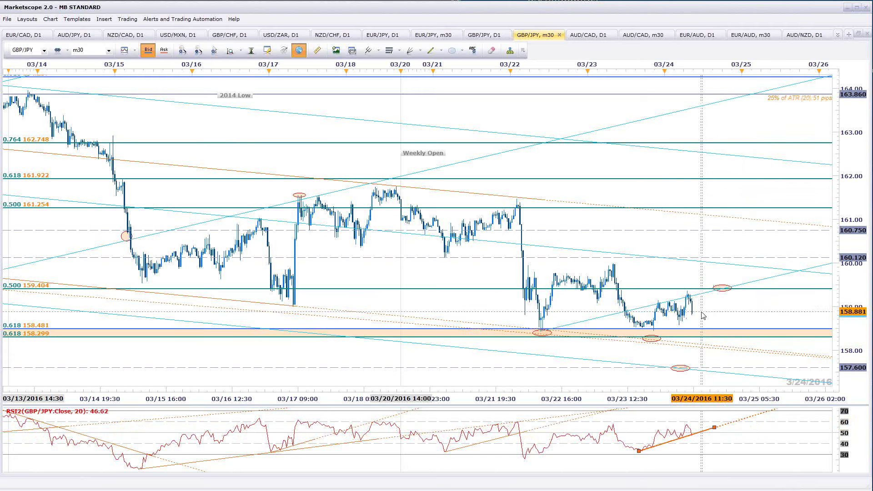
Examine the GBP/JPY m30 candles and RSI since 03/15, check the D1 pitchfork and 0.618 retracement, and return to m30
scroll(750, 364, "up", 2)
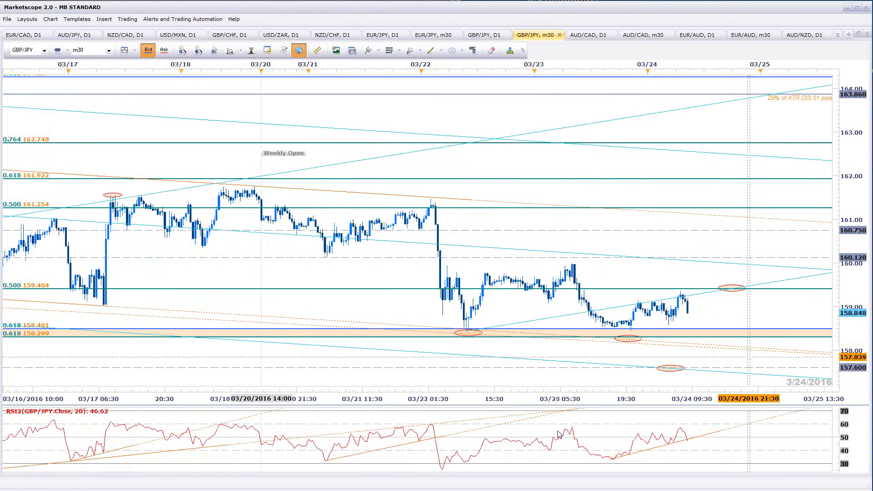
scroll(561, 434, "down", 1)
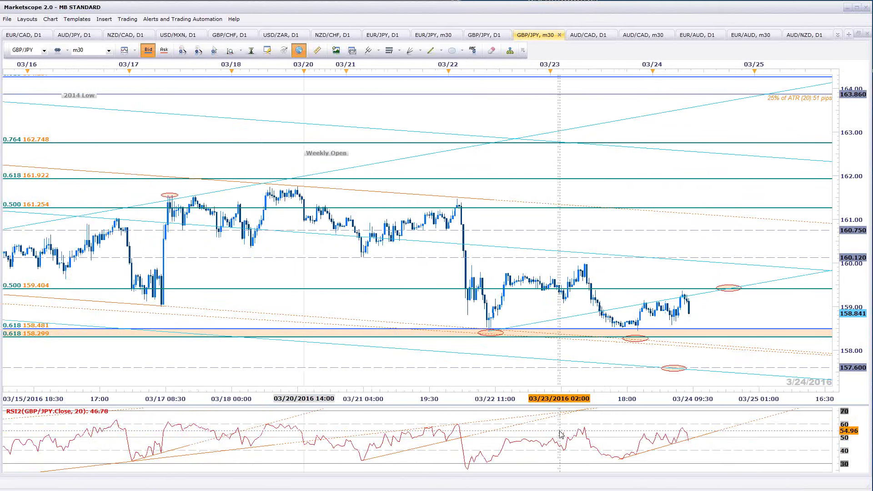
scroll(560, 435, "down", 1)
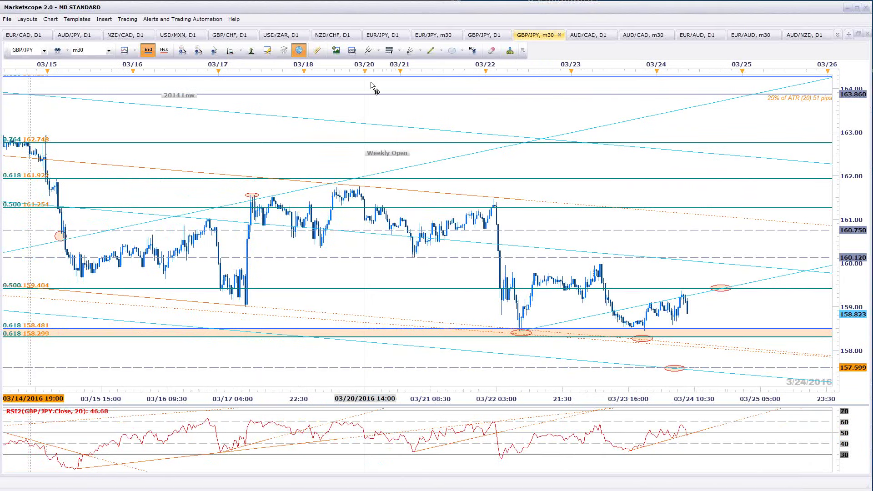
left_click(481, 36)
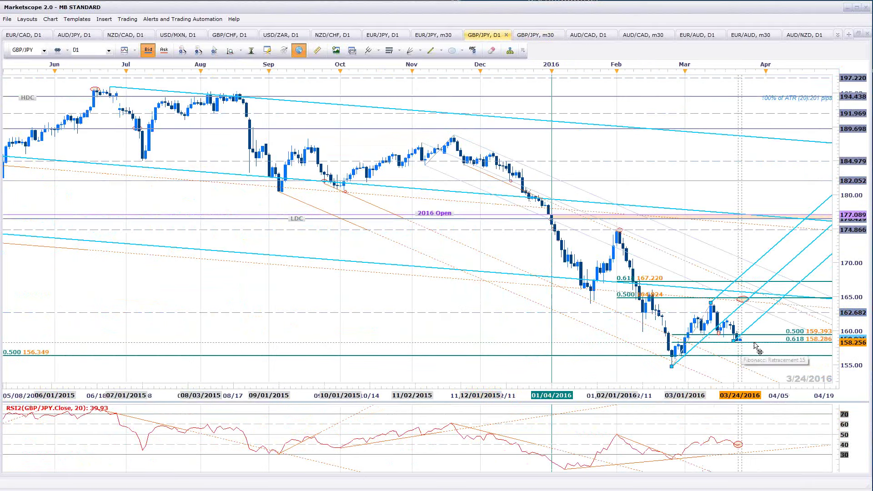
left_click(550, 36)
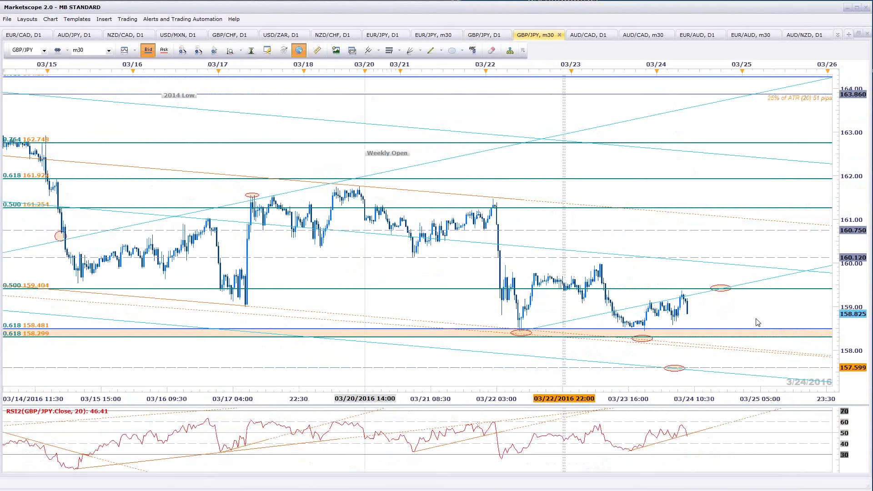
Show the GBP/JPY m30 chart back to 03/08 and compare it with the enlarged GBPJPY 30min chart on the SB Trade Desk website
scroll(832, 381, "down", 2)
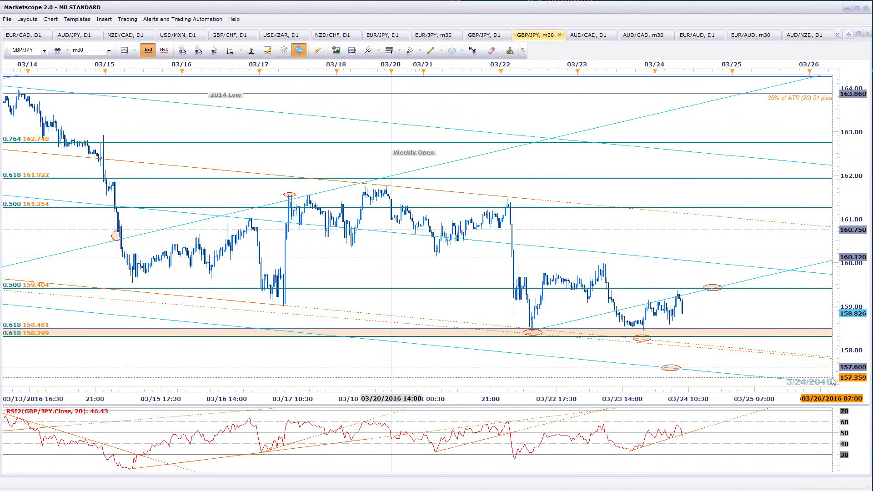
scroll(832, 381, "down", 1)
scroll(461, 307, "down", 1)
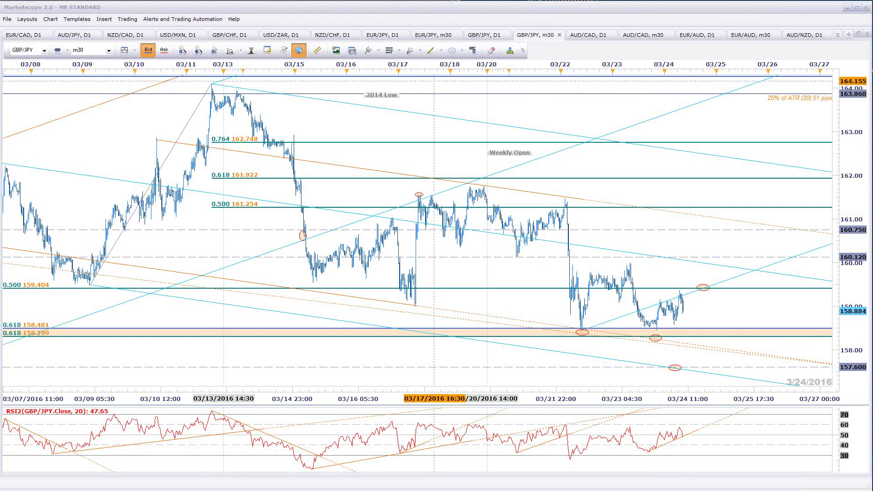
key("alt+Tab")
left_click(143, 274)
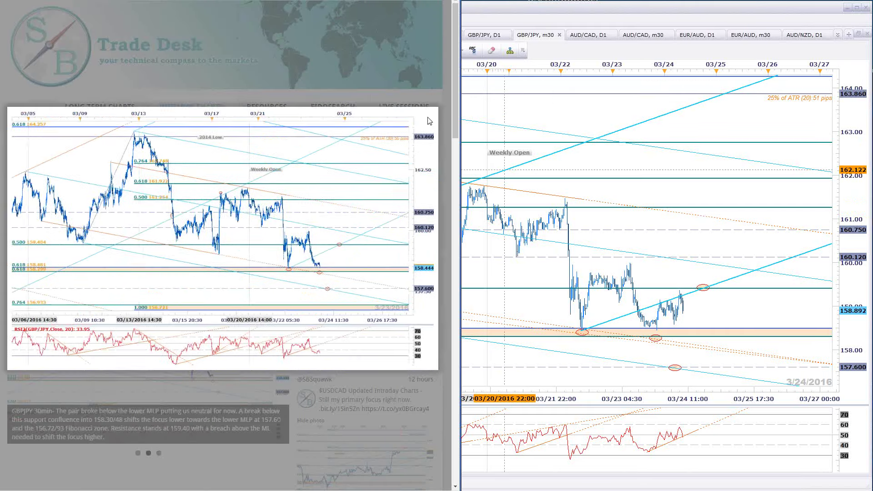
Close the enlarged GBPJPY chart and browse the intraday charts page to the GBPCHF 30min setup published on 3/22
scroll(371, 328, "down", 3)
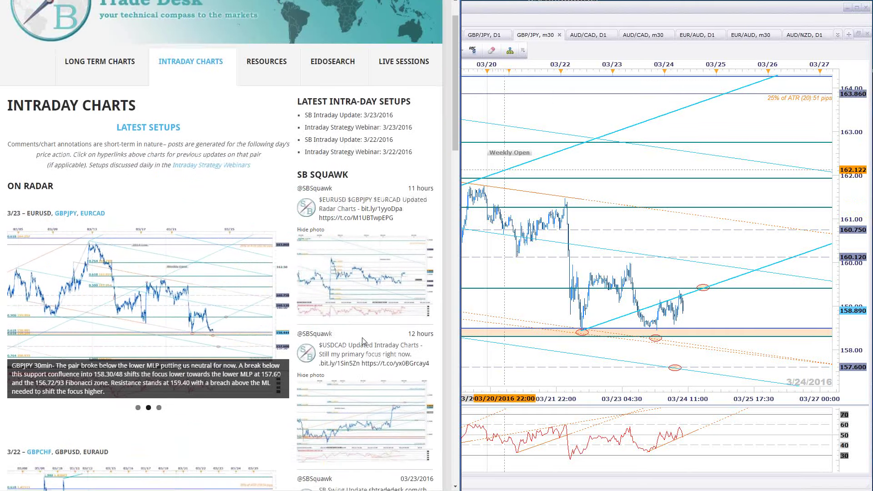
scroll(363, 342, "down", 1)
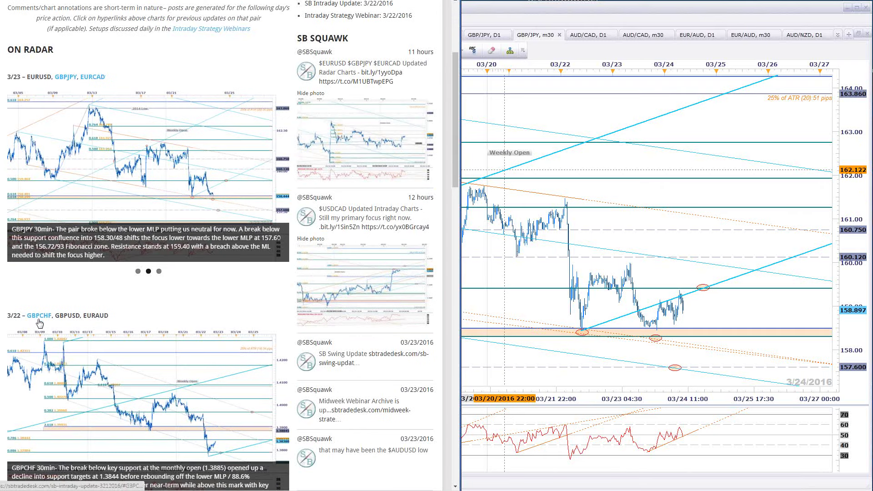
scroll(73, 318, "down", 5)
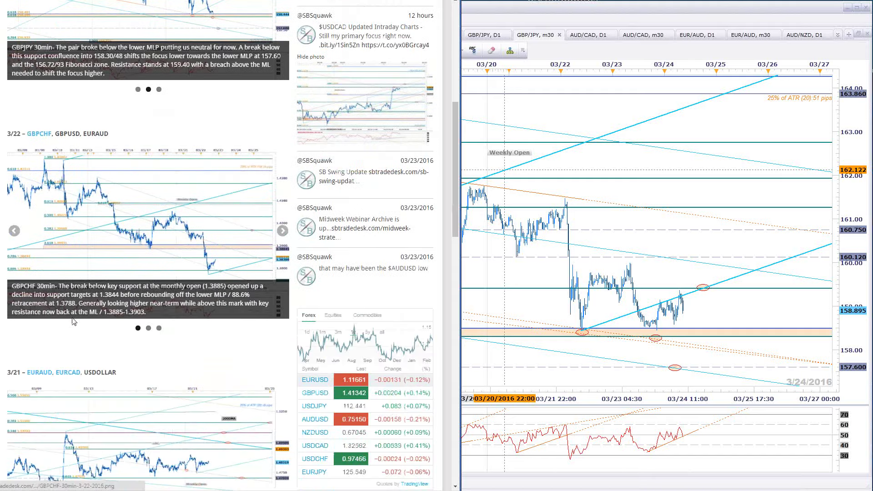
Return to the 3/23 charts on the SB Trade Desk intraday page and enlarge the EURCAD 30min chart
scroll(91, 126, "up", 6)
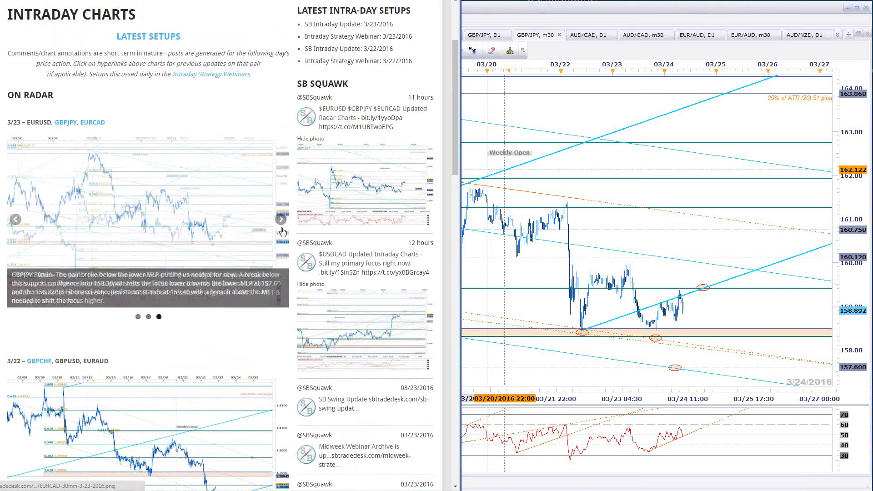
left_click(256, 260)
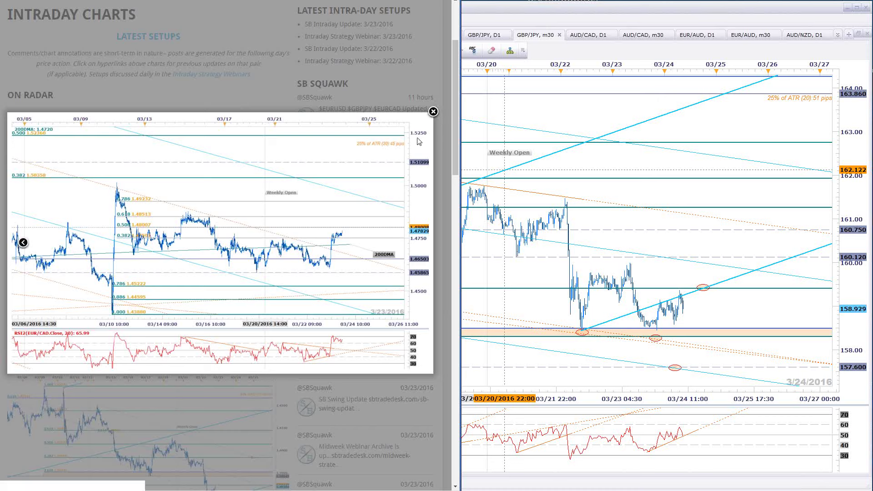
Switch to Marketscope, check the declining pitchfork on the EUR/AUD D1 chart and move the RSI ellipse onto the latest reading
double_click(682, 5)
left_click(716, 39)
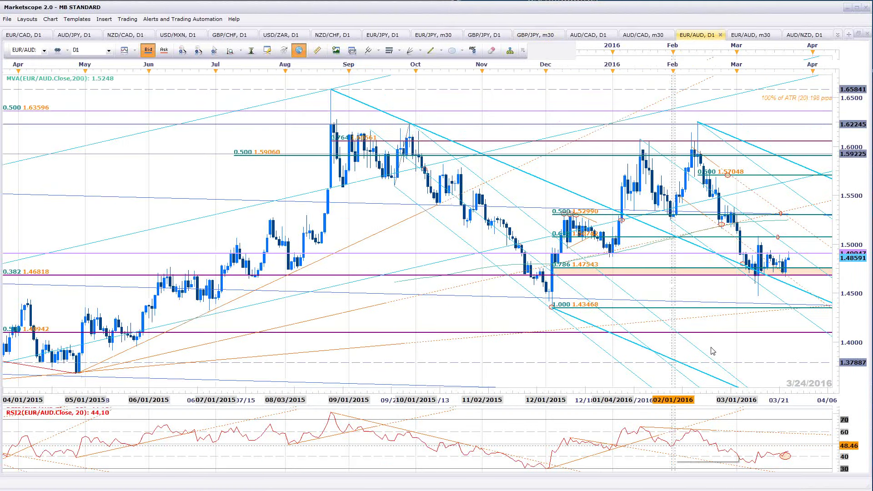
scroll(657, 290, "down", 3)
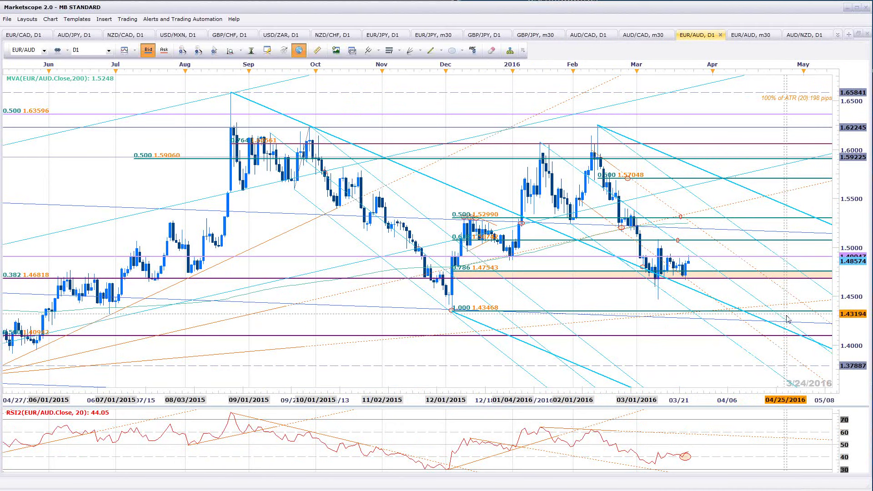
left_click(691, 257)
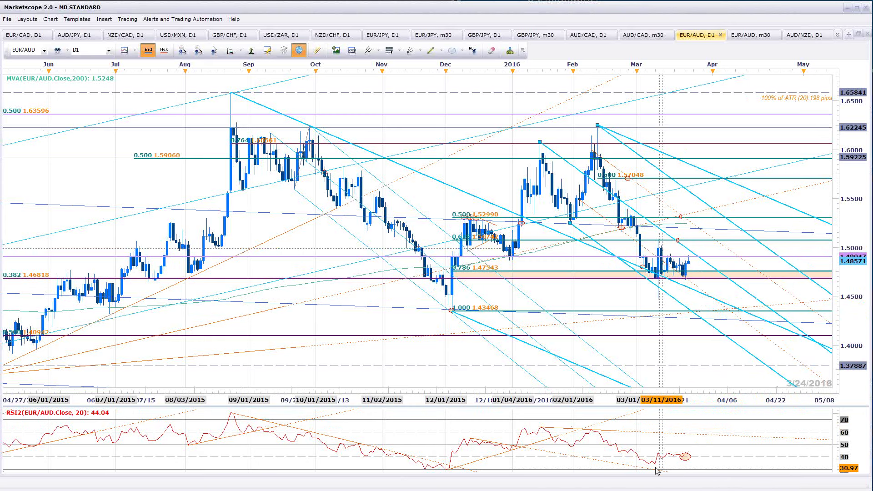
left_click(687, 457)
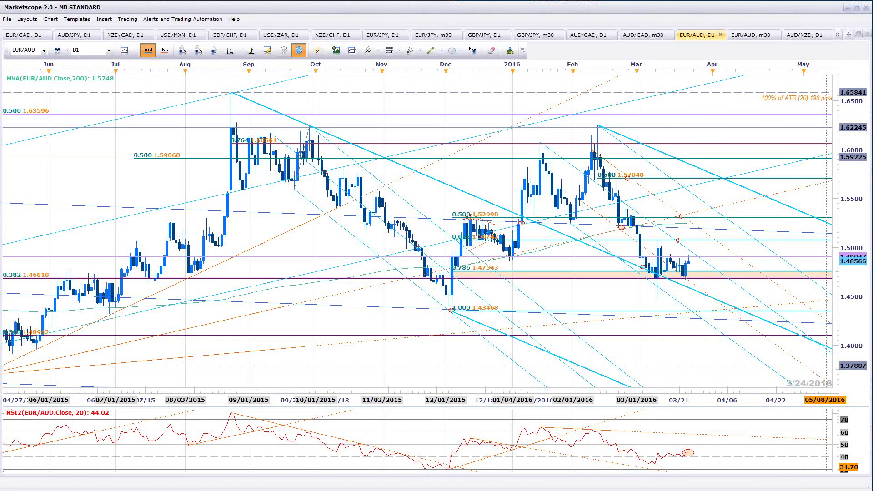
Show the EUR/AUD m30 chart and review its long-term history and the decline from the February high
left_click(752, 35)
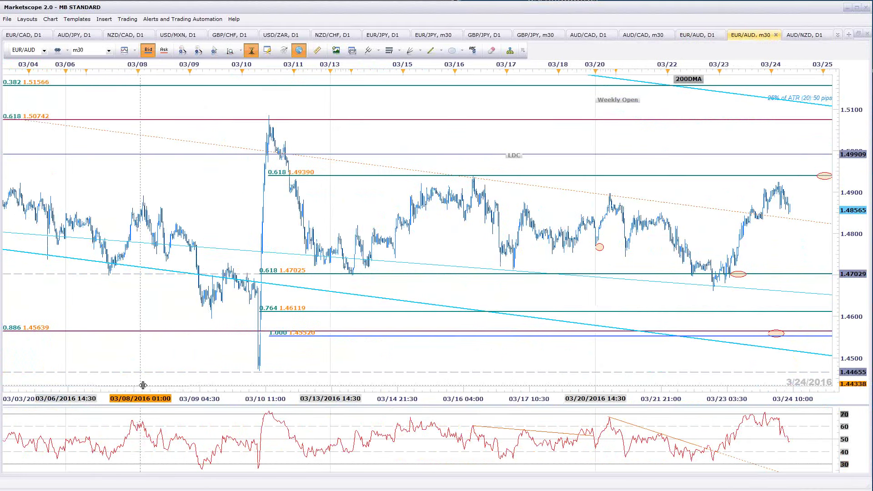
scroll(143, 385, "down", 5)
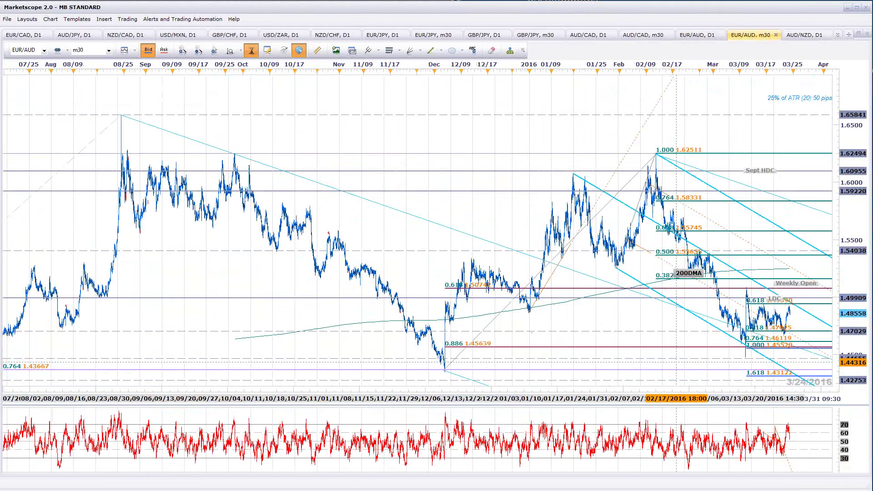
scroll(599, 392, "down", 4)
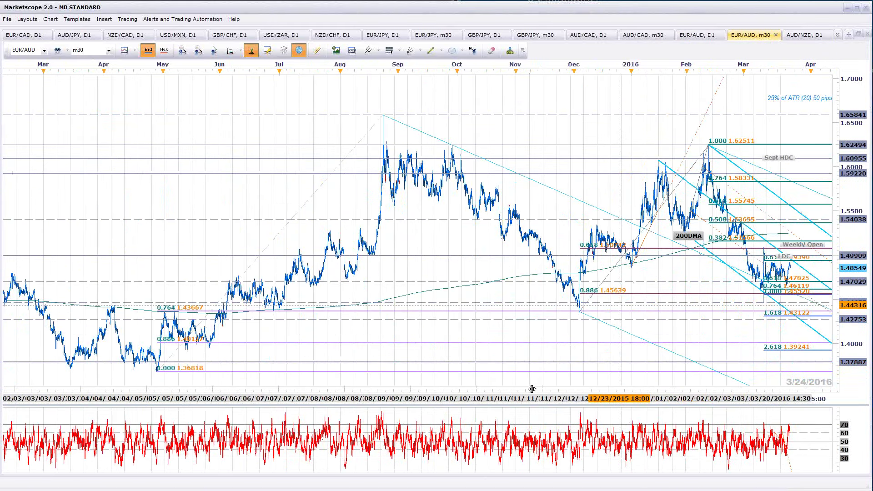
scroll(527, 388, "up", 5)
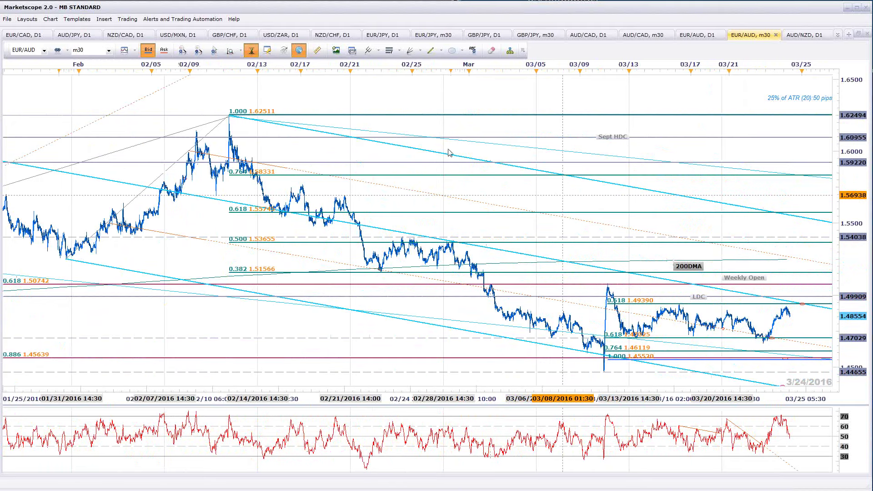
scroll(439, 140, "down", 3)
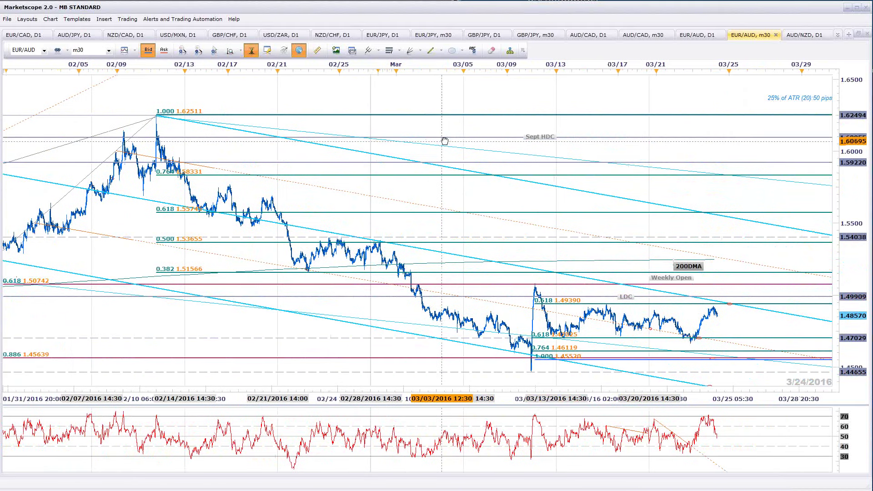
Turn off vertical autoscaling on the EUR/AUD m30 chart and stretch the price scale around the March range
left_click(253, 55)
left_click(250, 50)
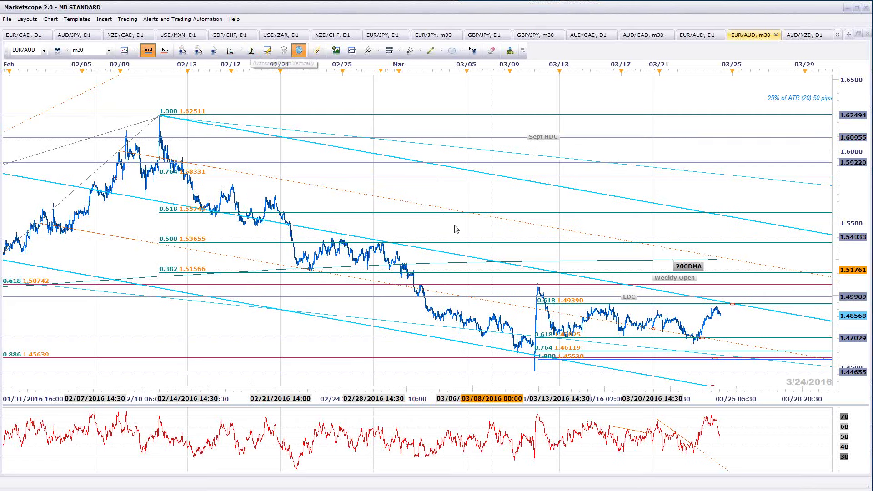
left_click_drag(427, 174, 401, 149)
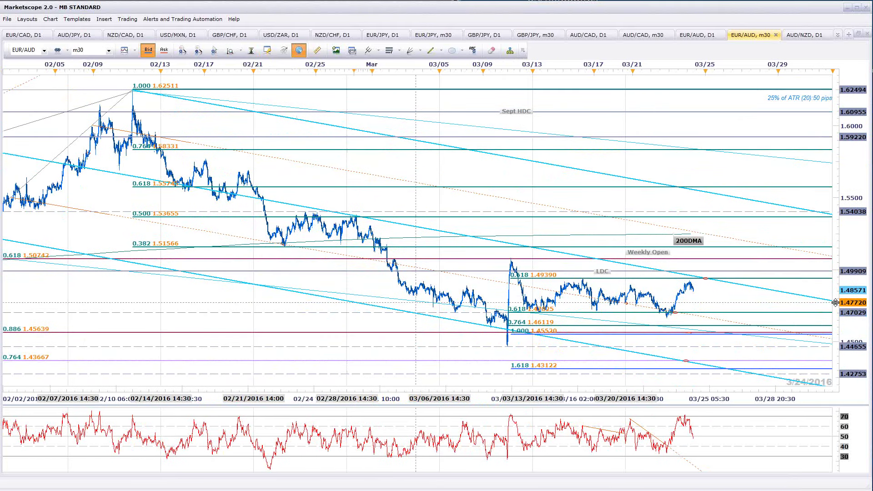
left_click_drag(836, 302, 843, 250)
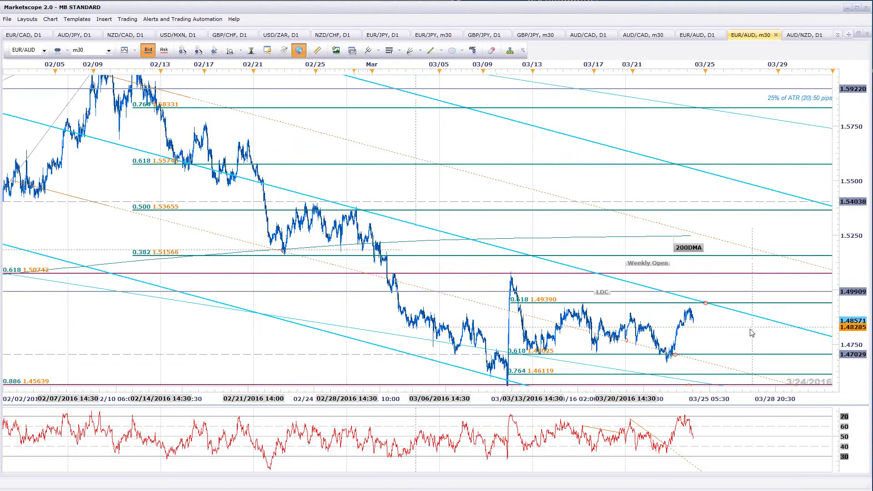
left_click_drag(696, 332, 742, 267)
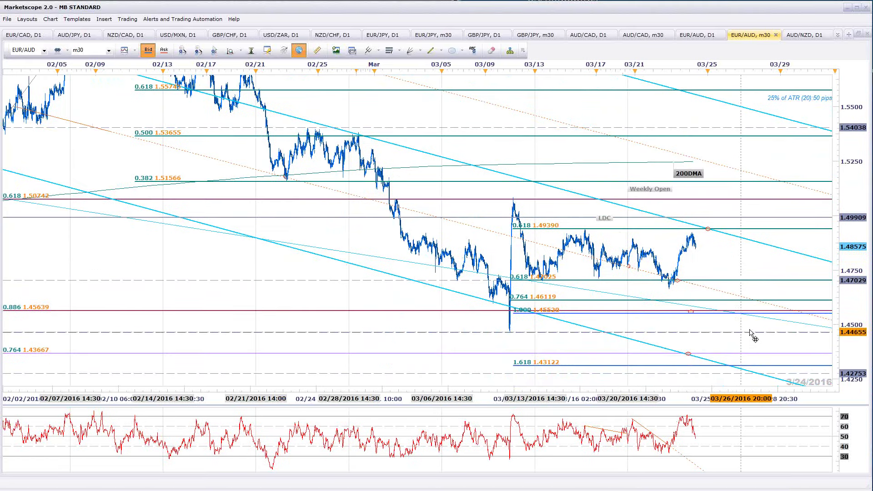
Examine EUR/AUD m30 price since late February against the pitchfork lines and the 1.49390 and 1.47025 retracement levels
scroll(750, 334, "up", 5)
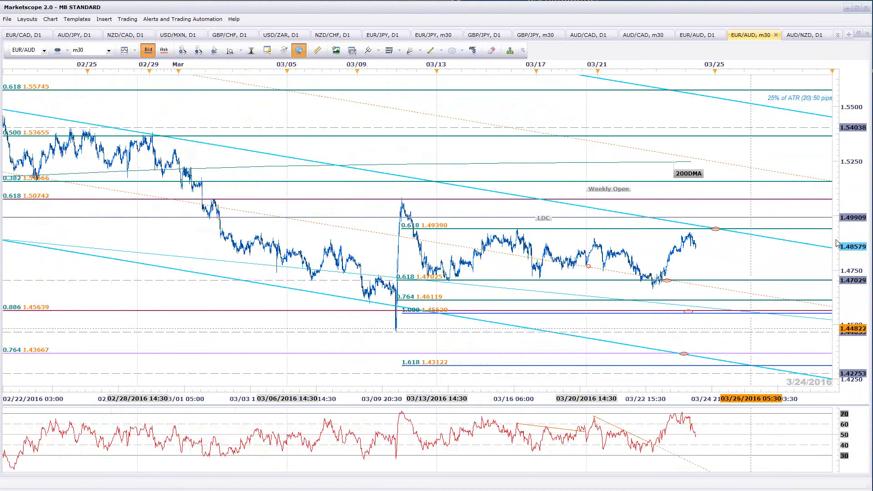
scroll(836, 246, "up", 2)
scroll(623, 282, "down", 1)
scroll(623, 282, "down", 4)
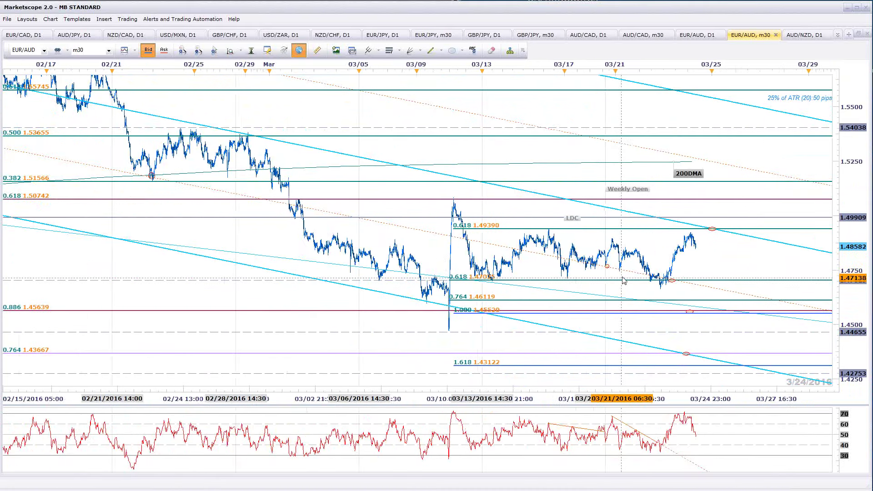
scroll(799, 296, "down", 3)
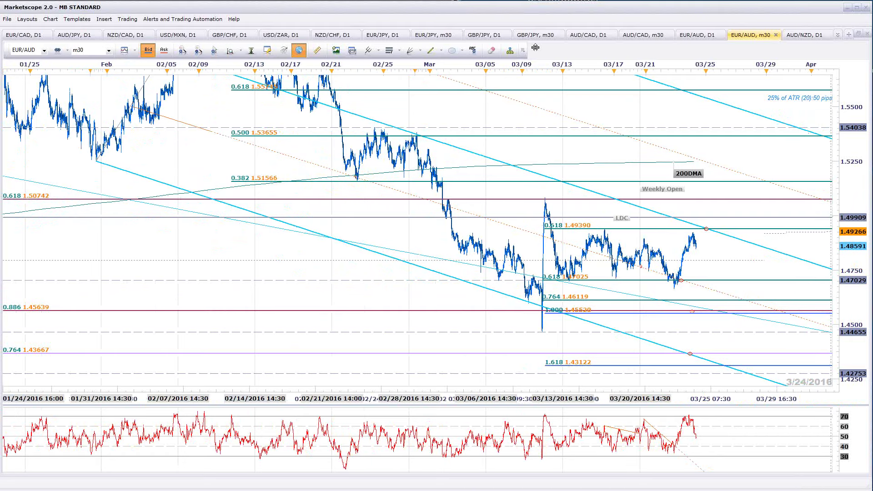
left_click_drag(840, 187, 840, 214)
scroll(706, 266, "up", 4)
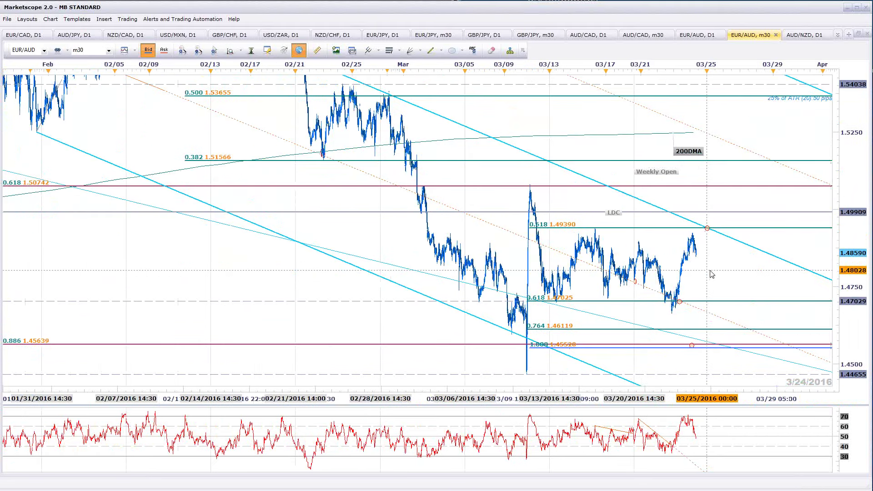
scroll(721, 283, "up", 4)
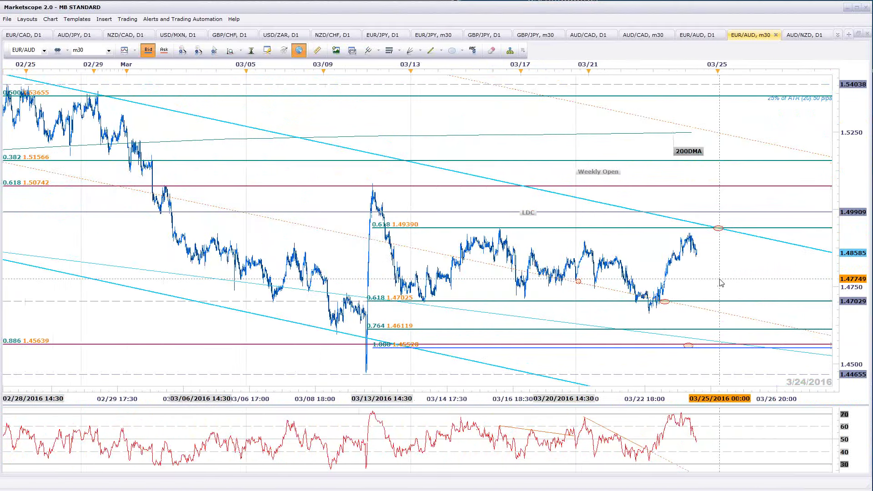
Bring up the EUR/CAD D1 chart and examine recent price and RSI against the declining pitchfork and trend line
key("alt+Tab")
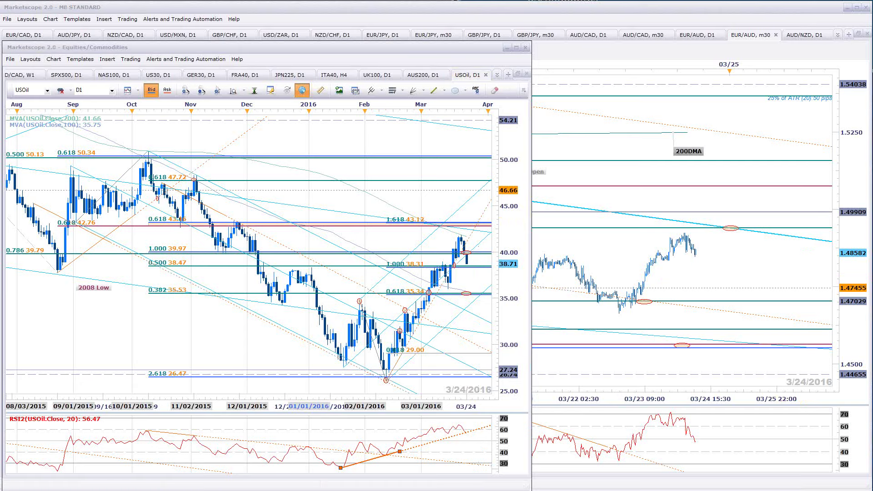
key("alt+Tab")
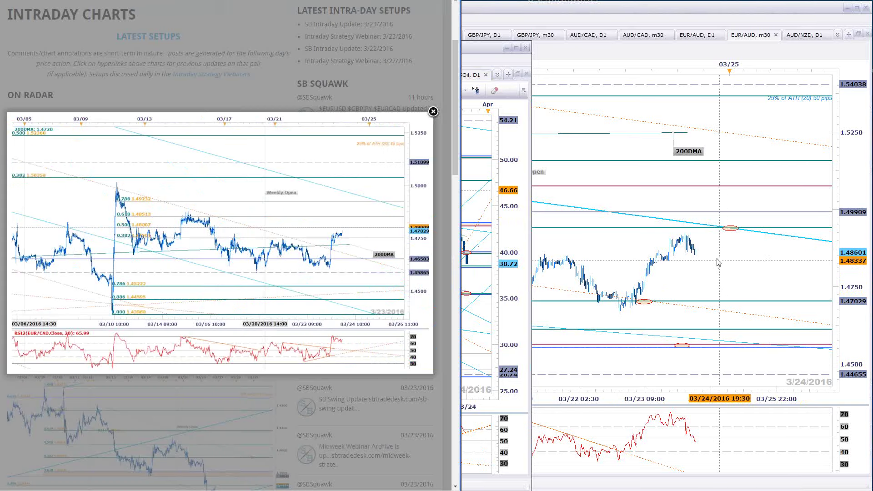
key("alt+Tab")
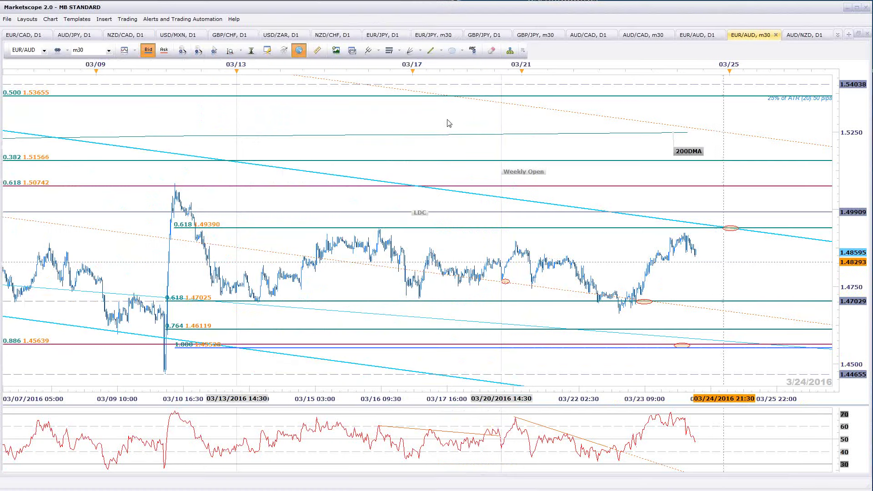
left_click(837, 35)
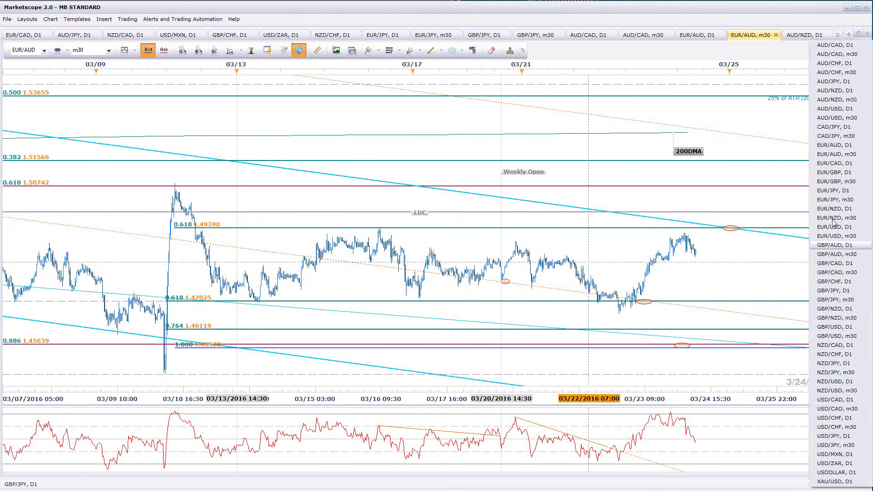
left_click(847, 159)
key("ctrl+Tab")
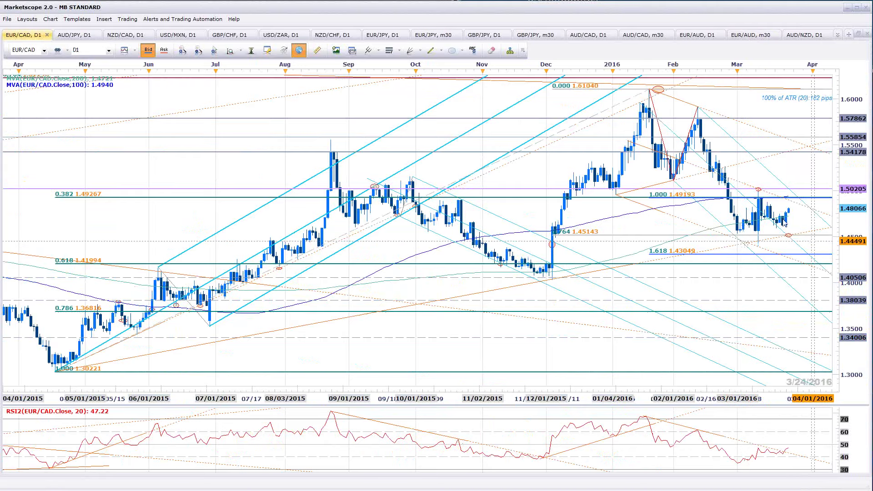
left_click_drag(789, 223, 672, 218)
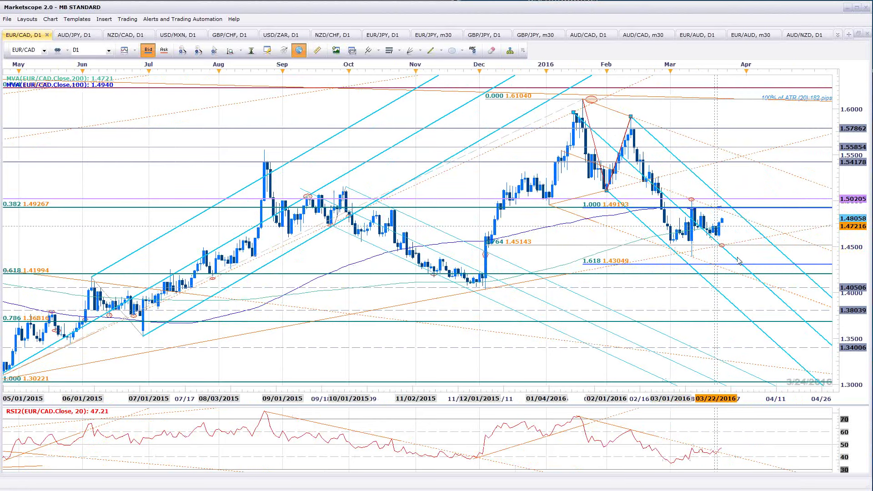
left_click(708, 452)
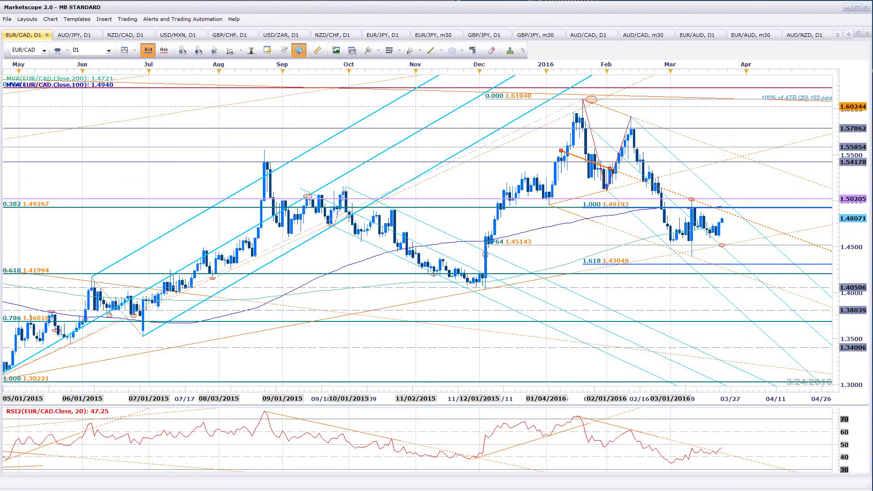
Show the EUR/CAD m30 chart back to early March in the Equities/Commodities window and move that window clear of the website area
key("alt+Tab")
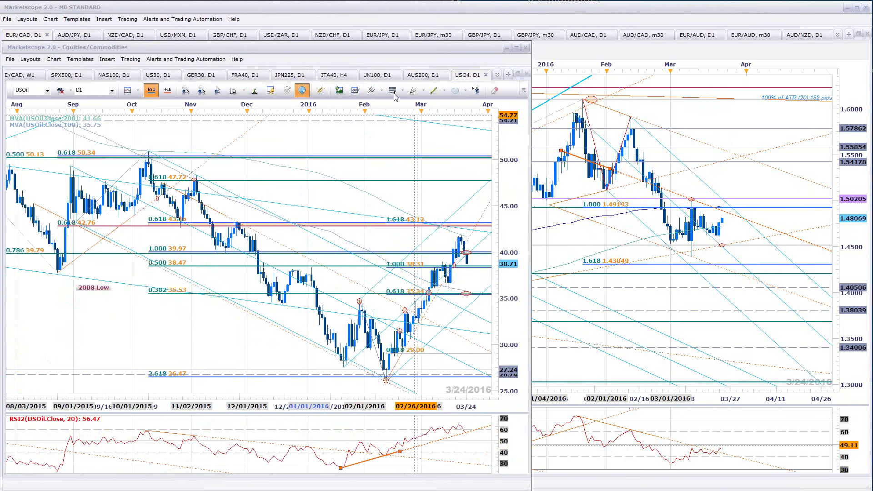
left_click(497, 74)
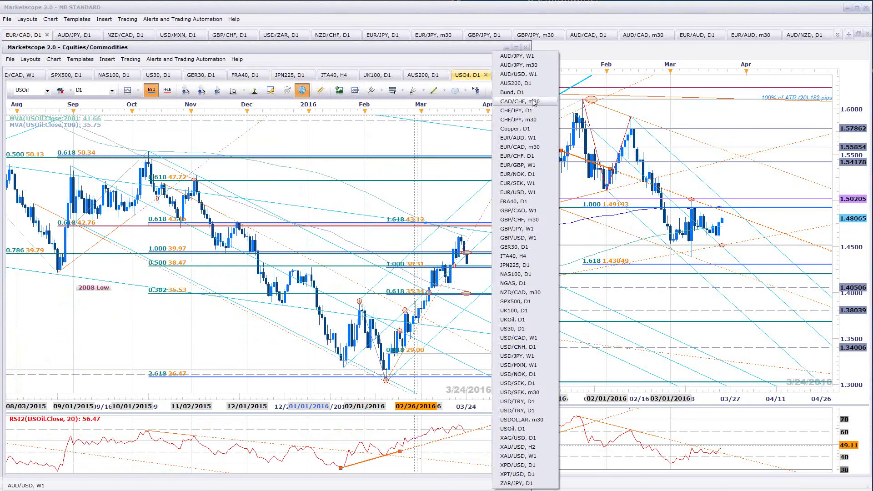
left_click(526, 147)
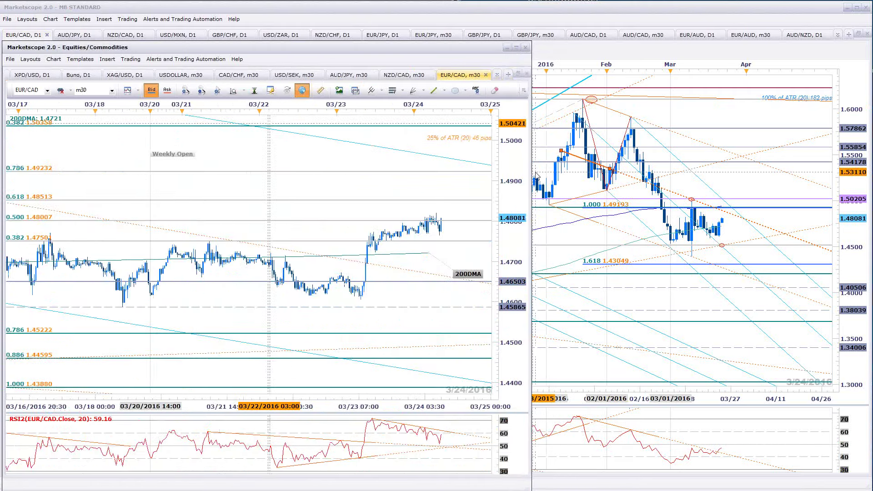
scroll(296, 350, "down", 5)
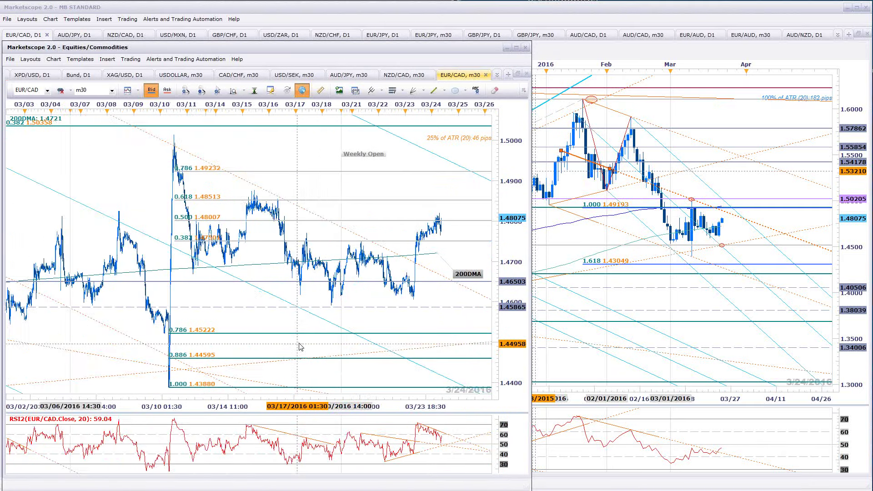
left_click_drag(440, 50, 777, 48)
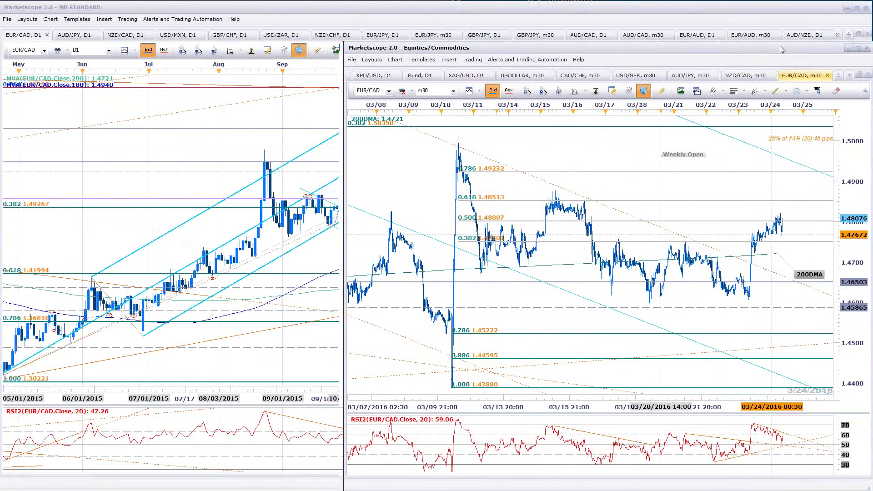
Compare the EUR/CAD m30 chart with the enlarged website chart and focus on price and RSI since 03/17
key("alt+Tab")
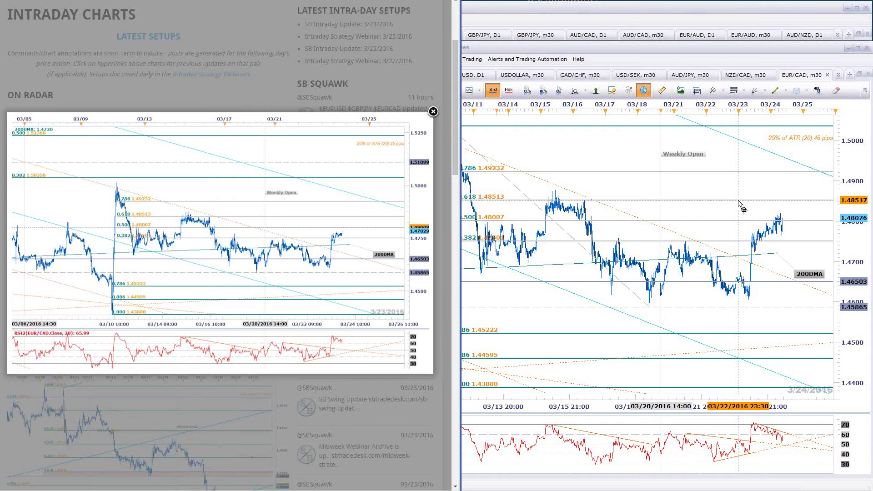
left_click(814, 236)
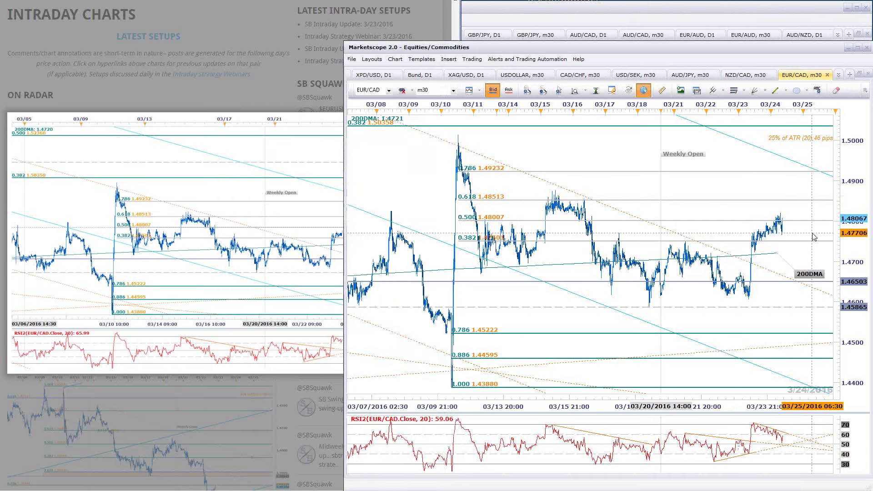
scroll(814, 237, "up", 6)
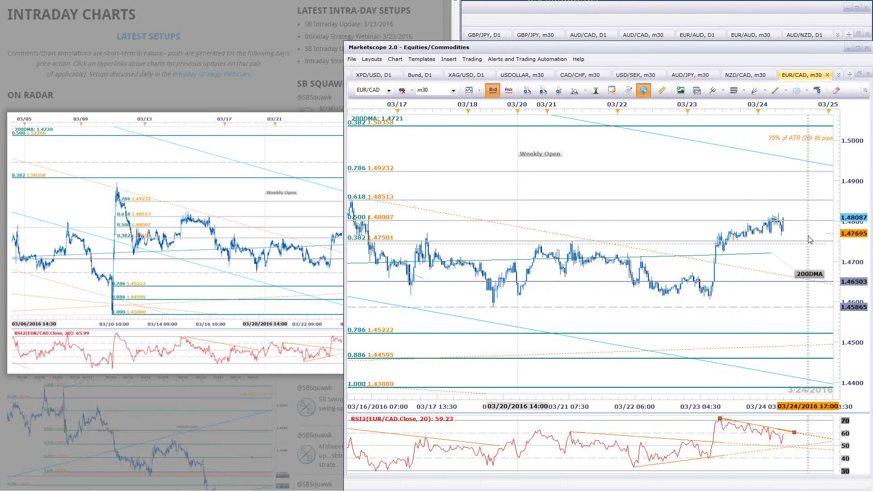
Mark the crossing of the upper declining pitchfork line and the 1.49232 retracement with a small ellipse on the EUR/CAD m30 chart
scroll(814, 254, "up", 1)
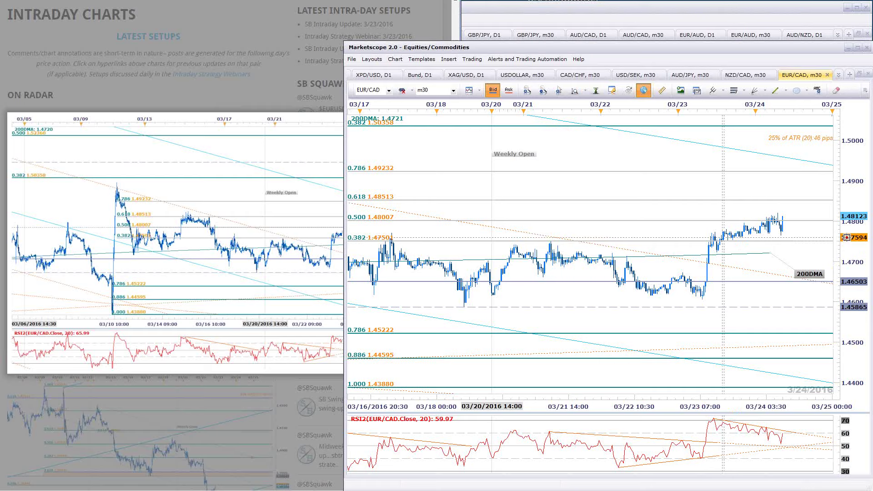
scroll(827, 259, "up", 3)
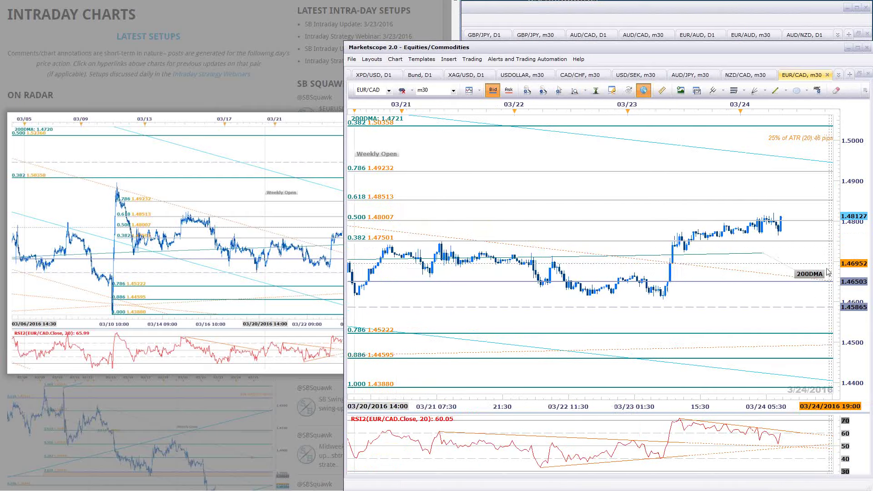
scroll(510, 273, "down", 1)
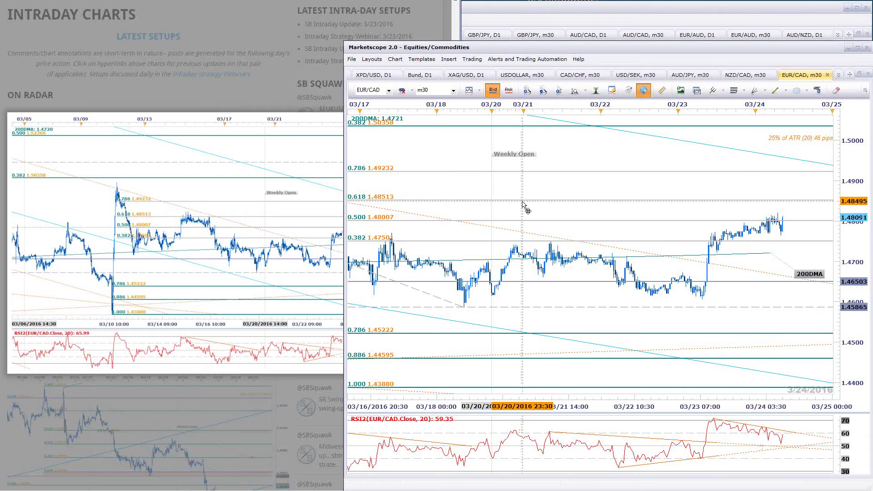
left_click_drag(686, 191, 520, 218)
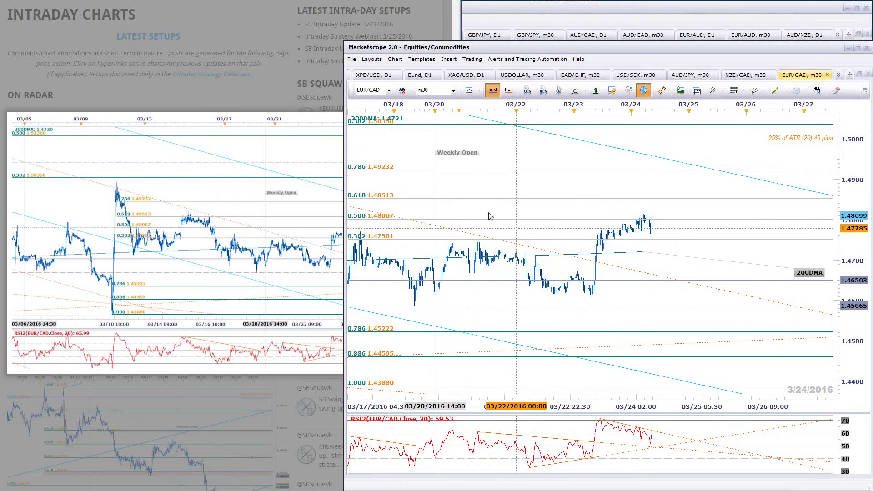
scroll(490, 216, "down", 2)
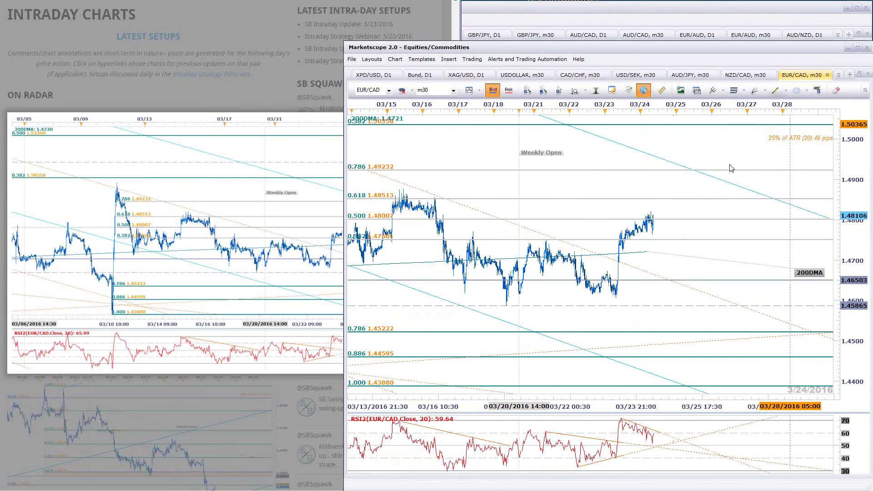
left_click(692, 170)
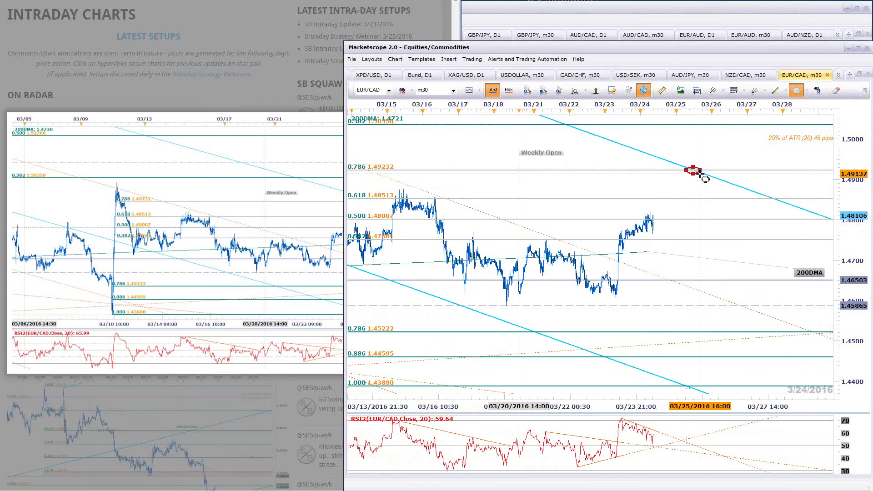
key("Escape")
left_click(694, 173)
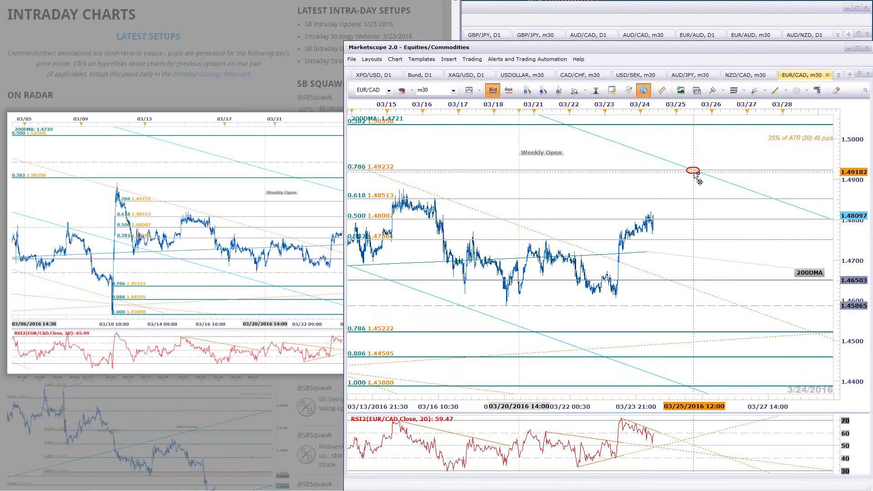
Mark the crossing of the declining dotted line and the 1.46503 level with a second ellipse on the EUR/CAD m30 chart
left_click_drag(696, 178, 674, 289)
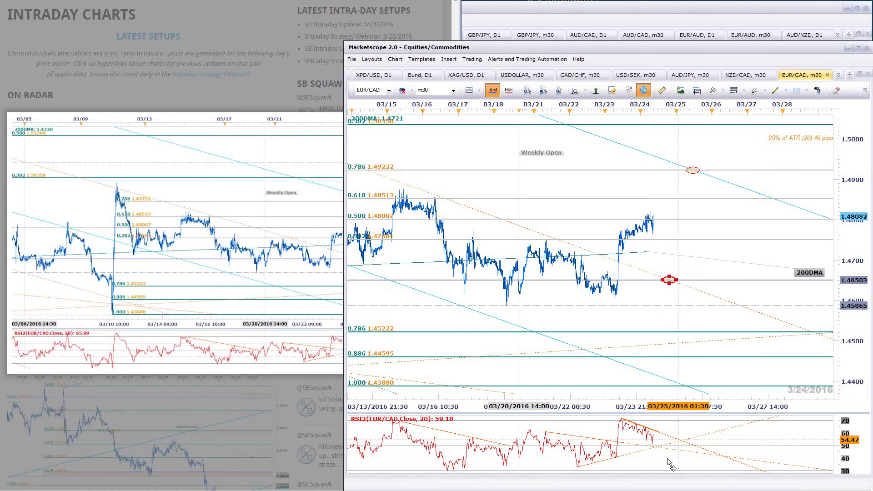
left_click(762, 211)
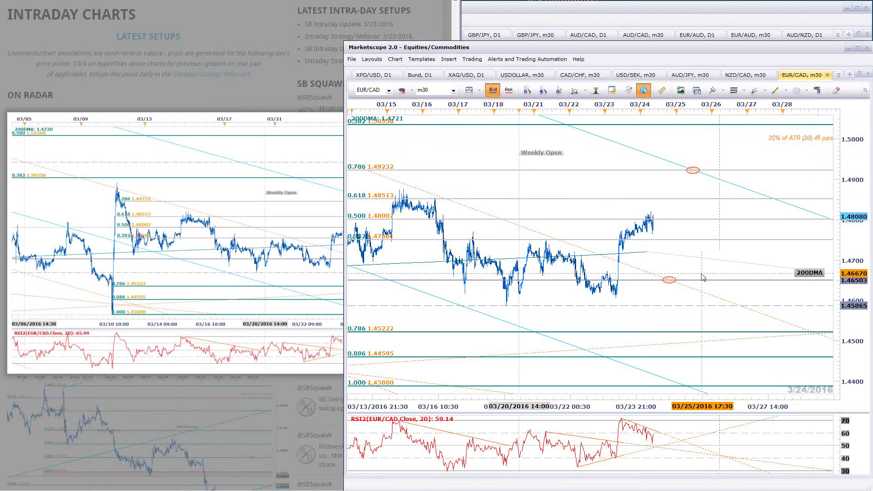
left_click_drag(704, 274, 778, 290)
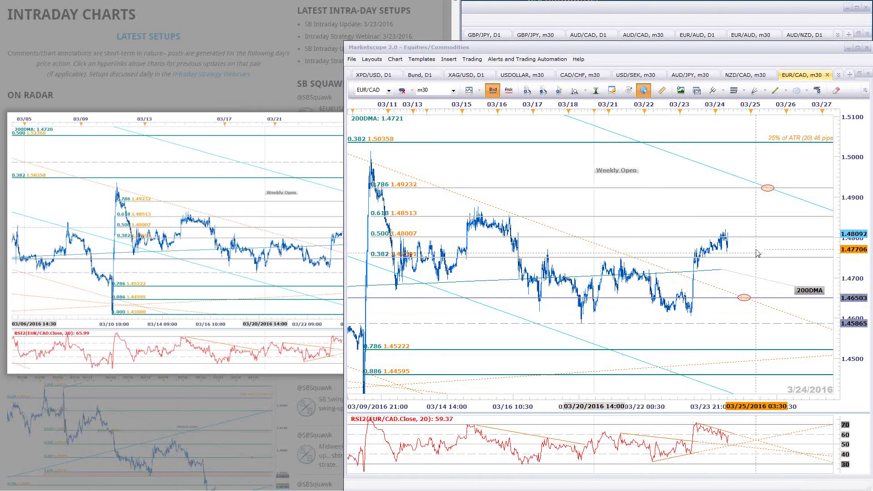
scroll(764, 296, "up", 5)
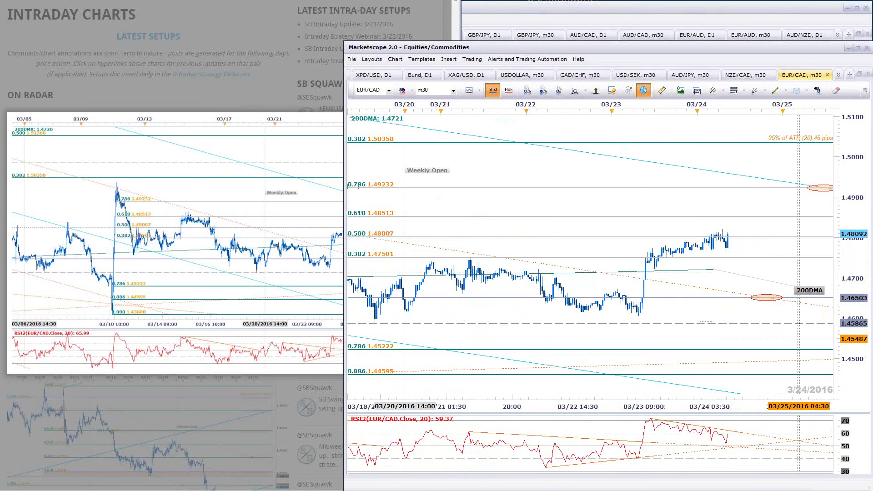
Switch to the Marketscope window with the m5 and m1 charts, move it fully into view and load EUR/CAD in both
key("alt+Tab")
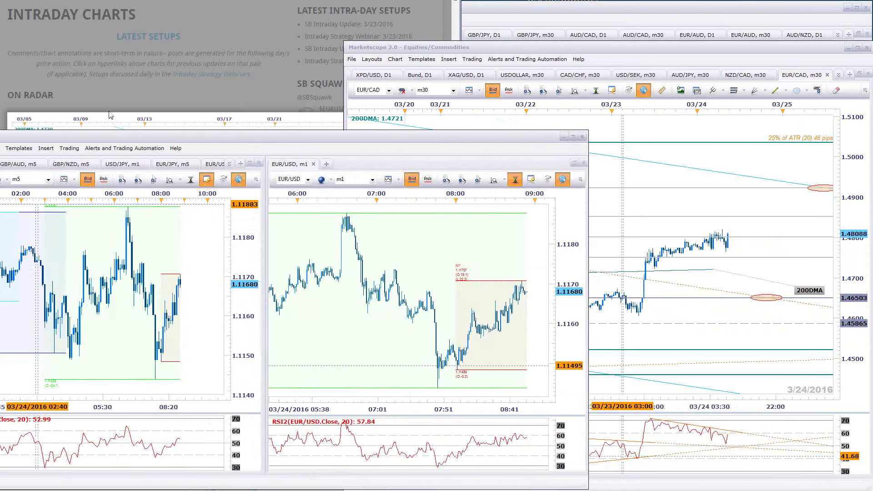
left_click_drag(116, 136, 177, 138)
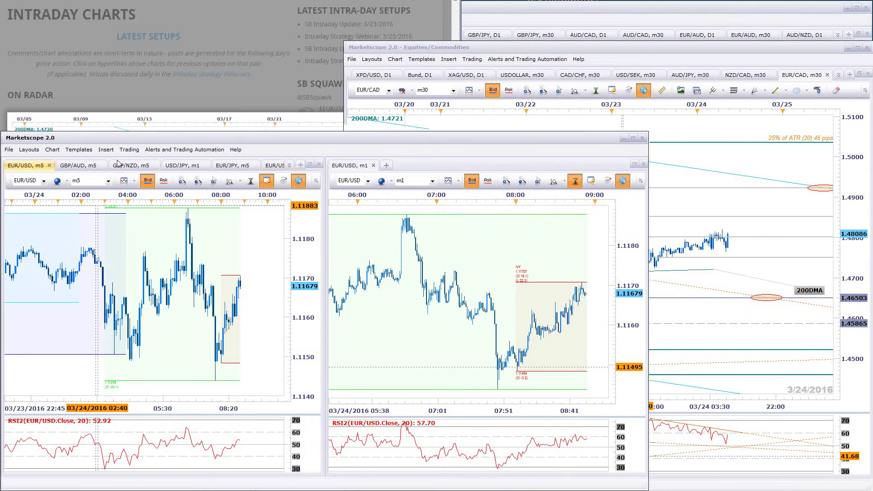
left_click(43, 181)
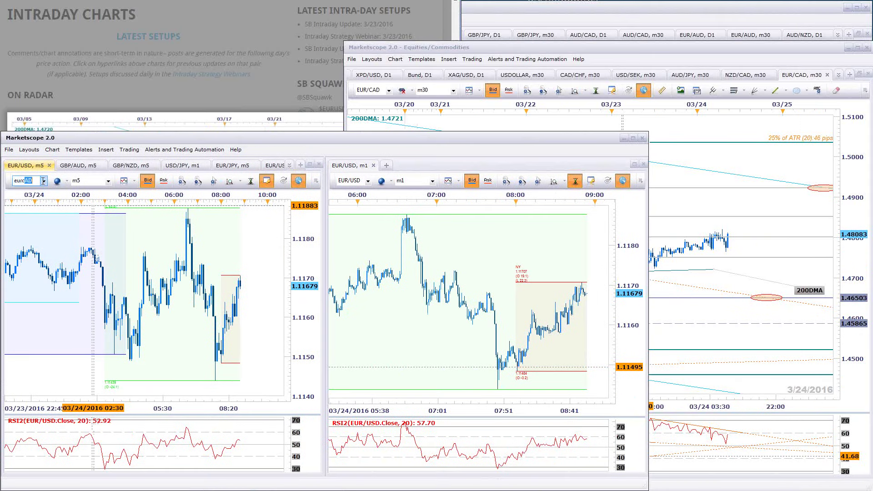
key("Return")
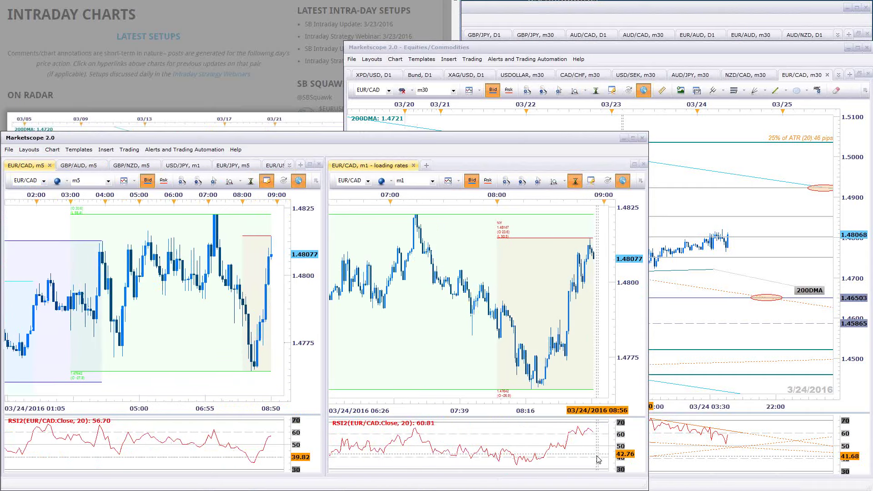
Draw a declining trend line on the EUR/CAD m1 RSI from the peak shortly after 07:00 to about 08:30
left_click(640, 181)
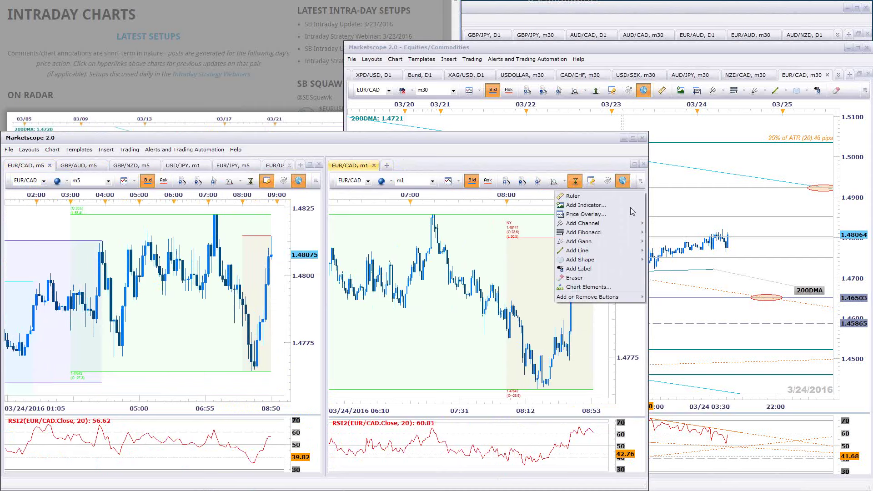
left_click(585, 254)
left_click_drag(431, 428, 554, 456)
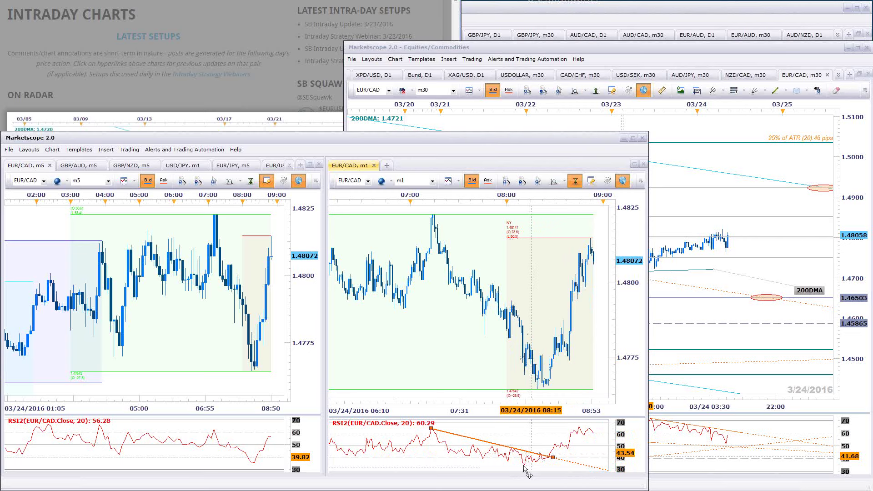
Draw a rising trend line on the EUR/CAD m1 RSI from the low near 08:10 and adjust it to fit
left_click(640, 181)
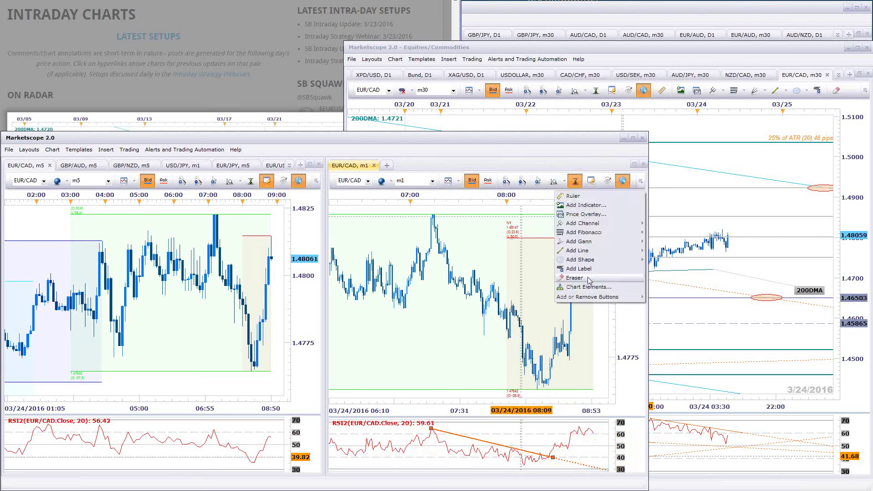
key("Escape")
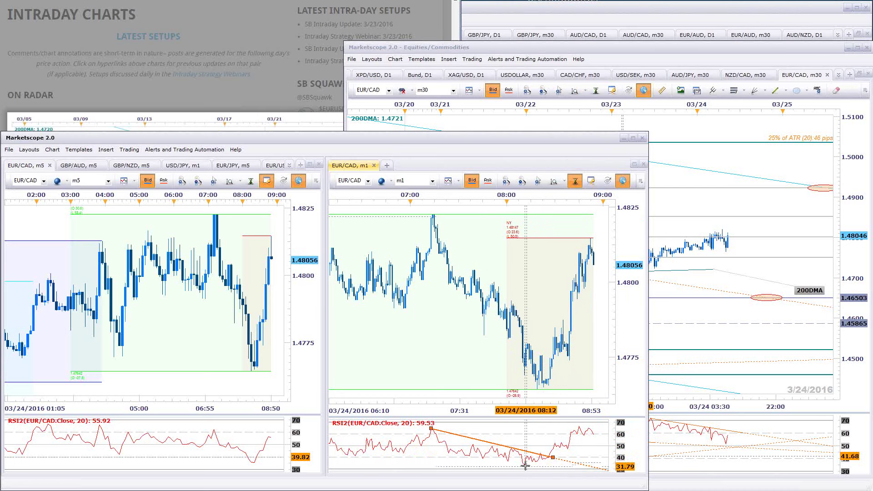
mouse_move(523, 463)
left_mouse_down()
mouse_move(596, 455)
mouse_move(598, 445)
left_mouse_up()
key("Return")
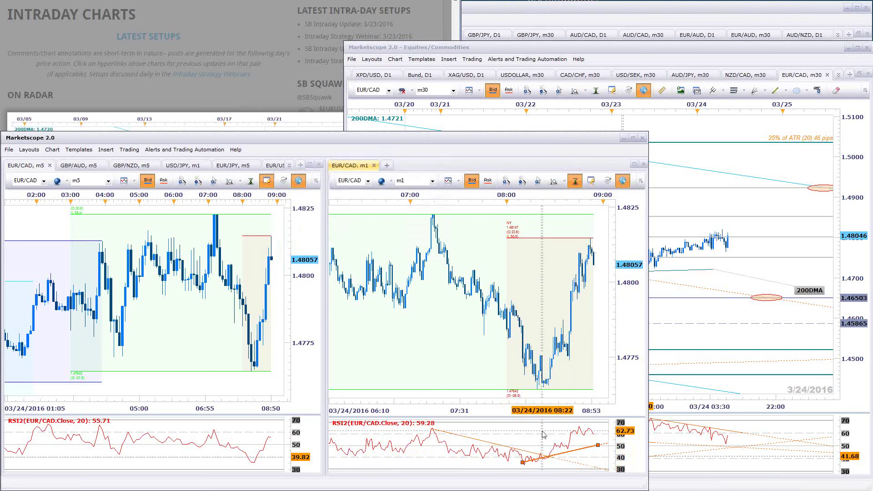
left_click_drag(581, 450, 583, 452)
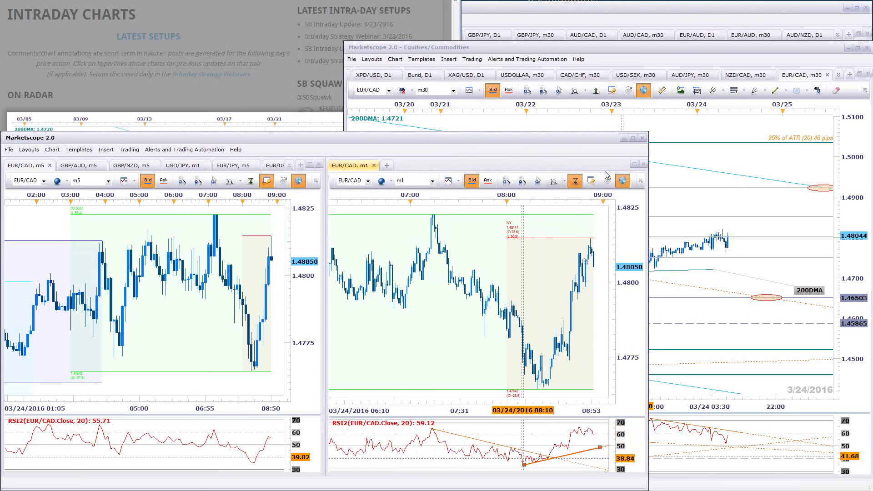
Draw a second, steeper rising trend line on the EUR/CAD m1 RSI from the low near 08:22
left_click(641, 181)
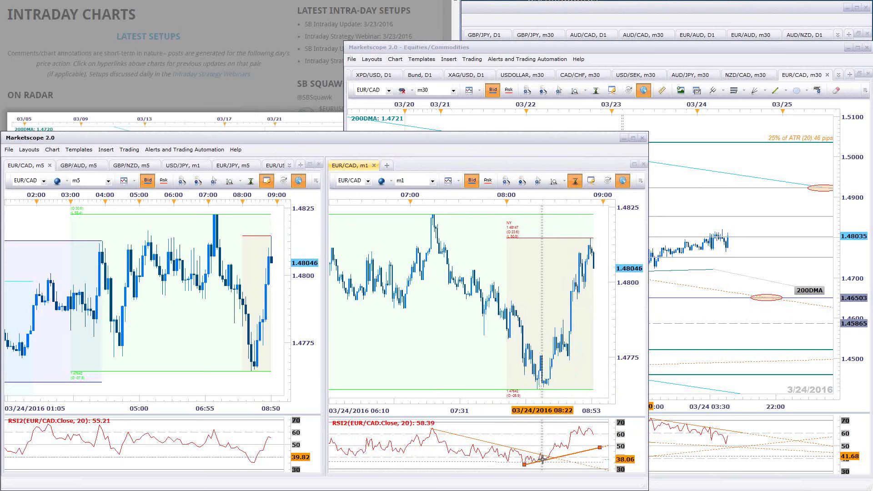
left_click_drag(542, 459, 607, 432)
key("Return")
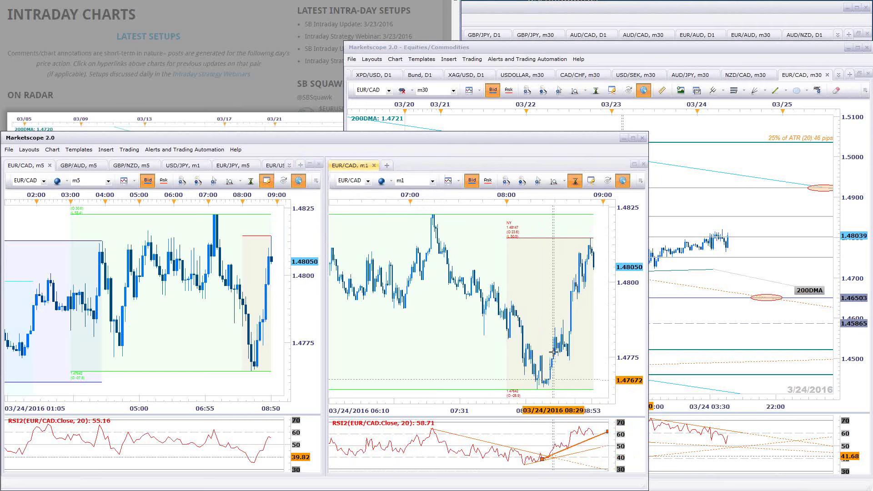
left_click(543, 460)
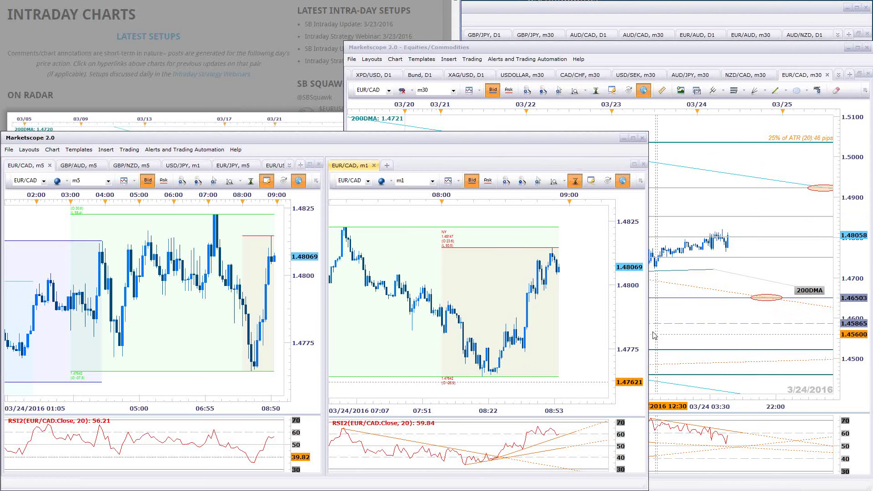
Examine EUR/CAD price and RSI on the m1 and m5 charts across the 03/24 session ranges
scroll(587, 341, "down", 3)
scroll(590, 344, "down", 3)
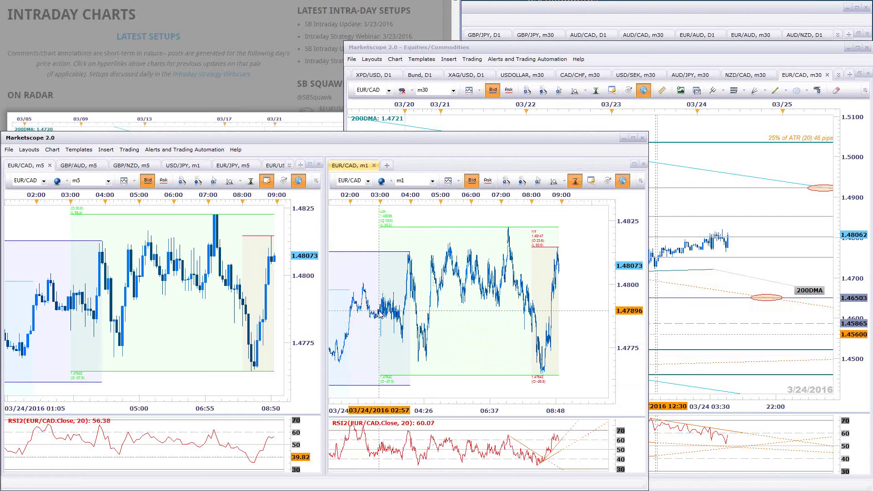
scroll(602, 328, "up", 5)
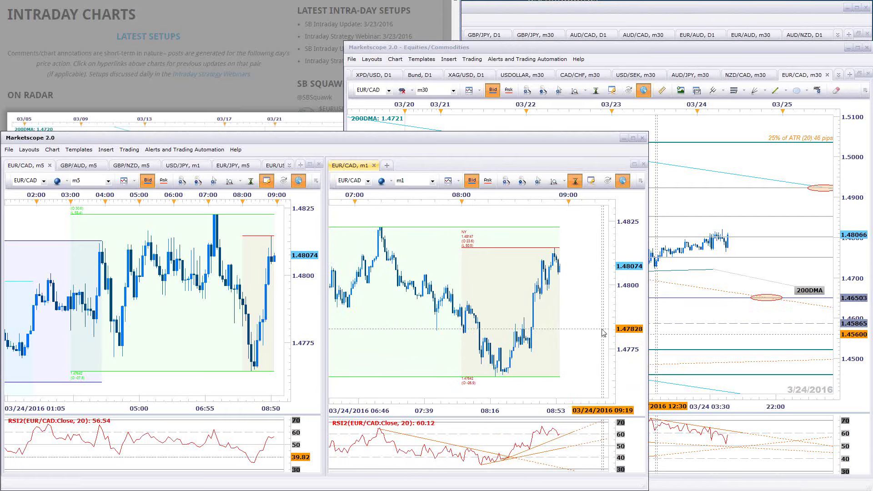
left_click_drag(193, 334, 165, 340)
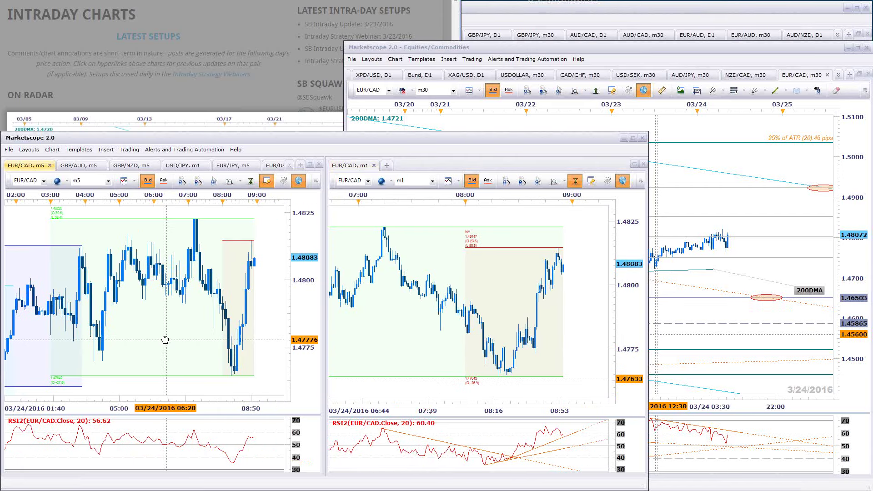
scroll(168, 345, "down", 2)
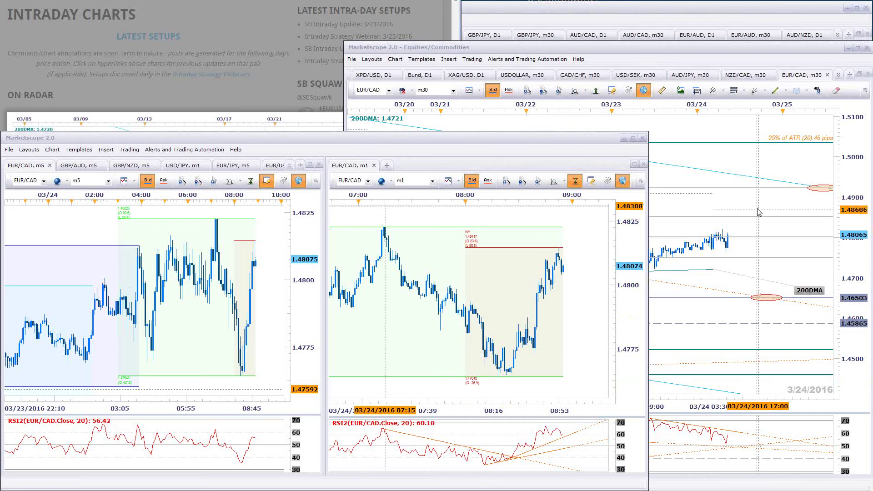
Return to the MB STANDARD window, check the EUR/AUD m30 chart and examine EUR/AUD D1 price history back to 2010
left_click(755, 21)
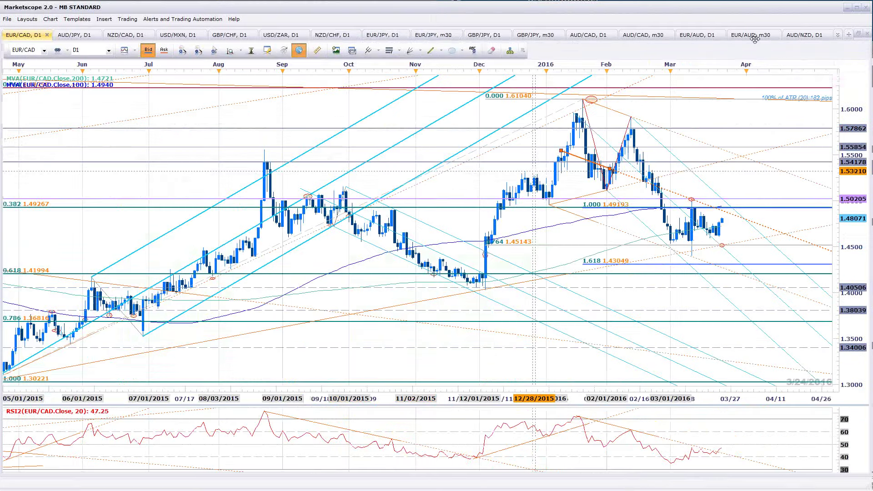
left_click(750, 35)
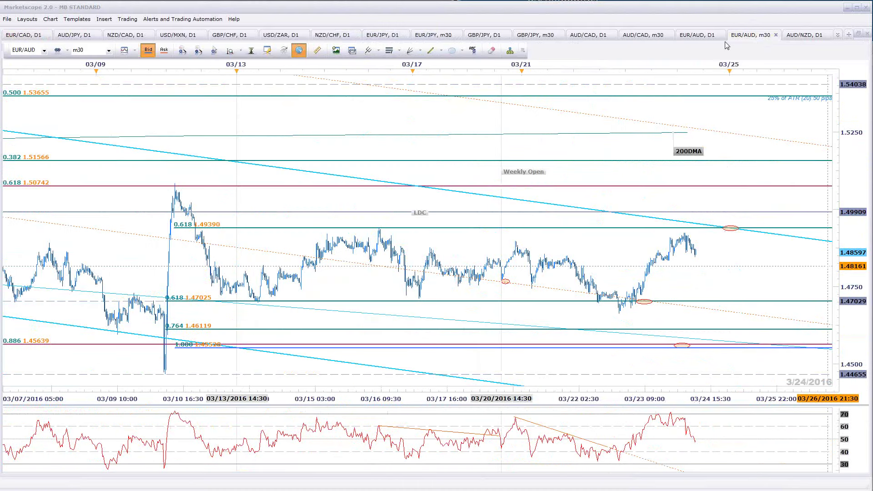
left_click(697, 35)
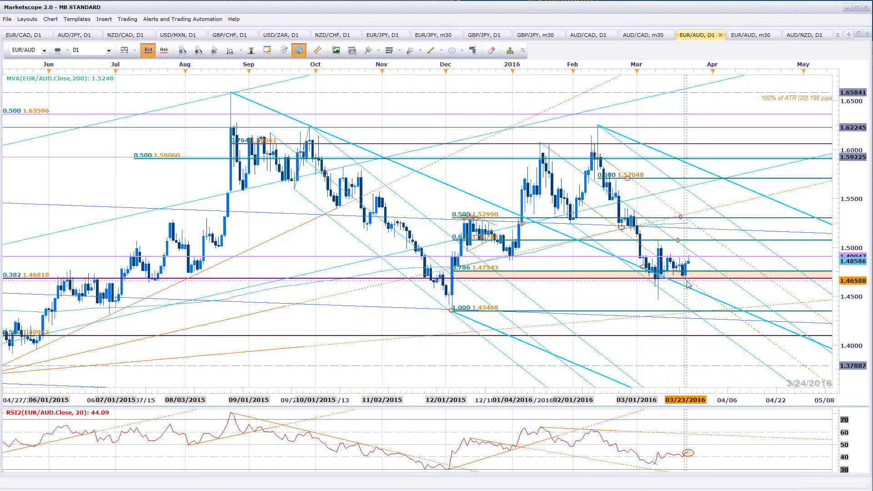
scroll(194, 273, "down", 2)
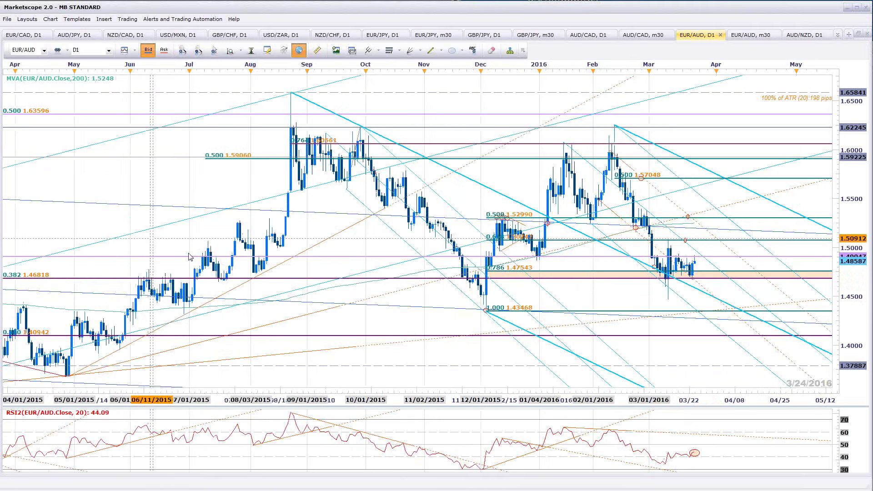
scroll(195, 273, "down", 1)
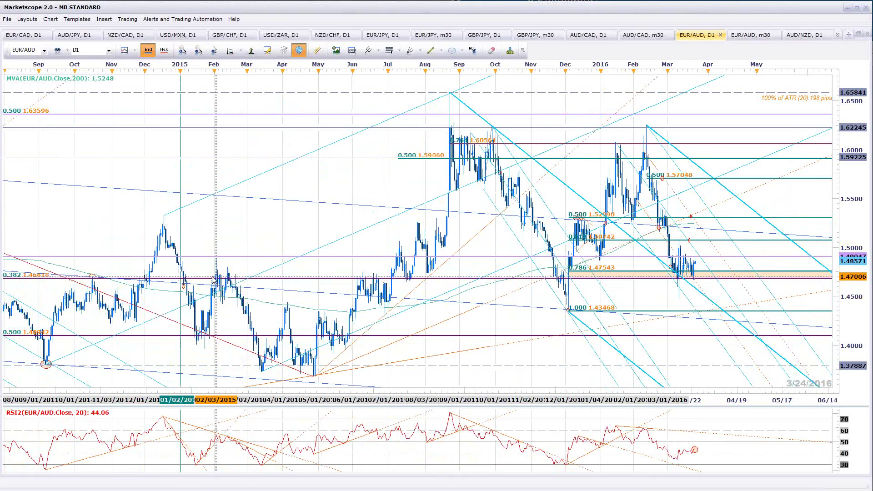
scroll(47, 300, "down", 4)
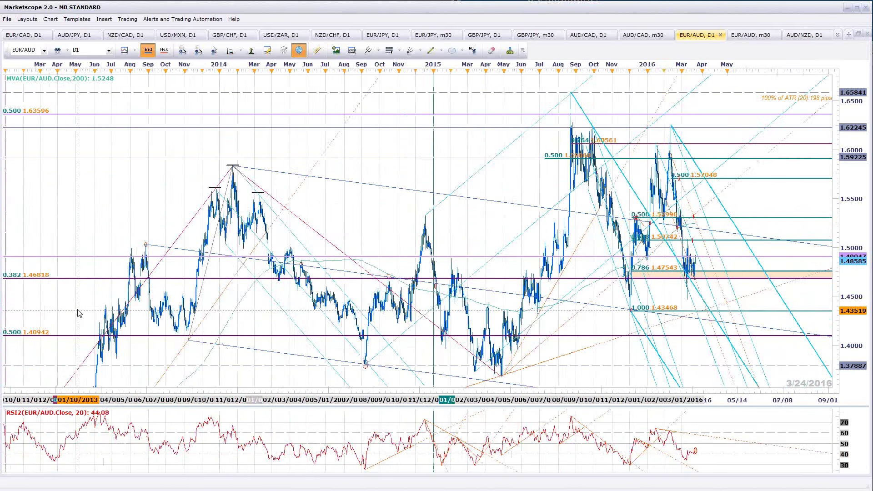
scroll(164, 291, "down", 1)
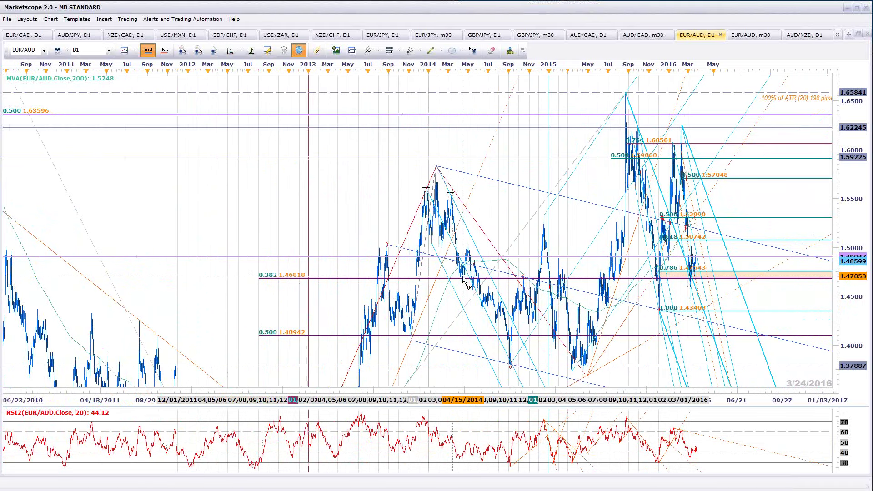
Examine EUR/AUD D1 price and RSI from June 2015 onward, and the EUR/AUD m30 chart across March 2016
scroll(733, 316, "up", 2)
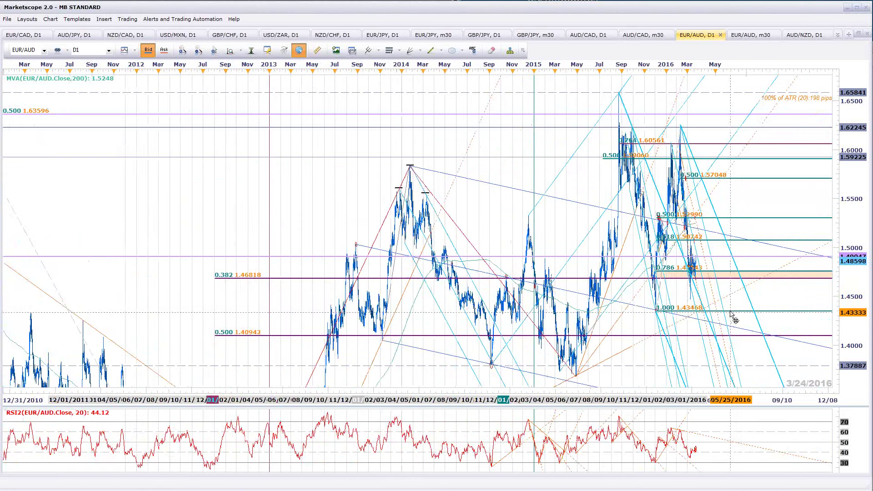
scroll(718, 287, "up", 4)
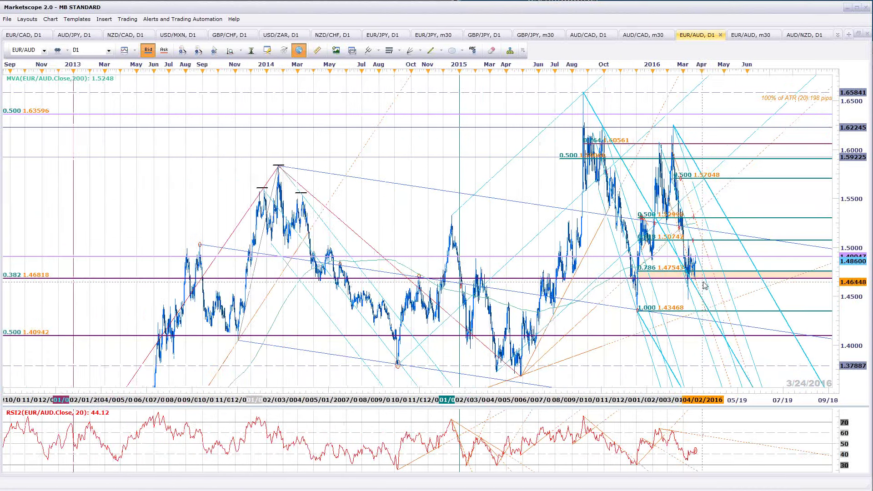
scroll(705, 286, "up", 4)
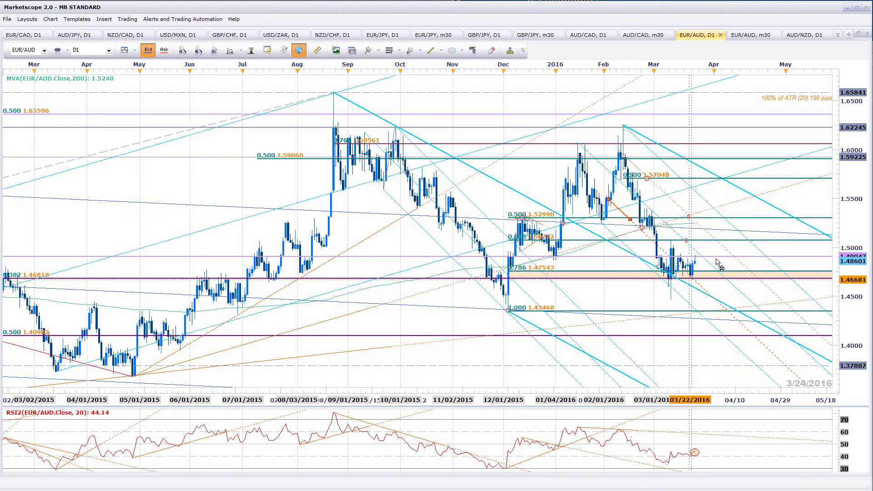
scroll(700, 307, "up", 3)
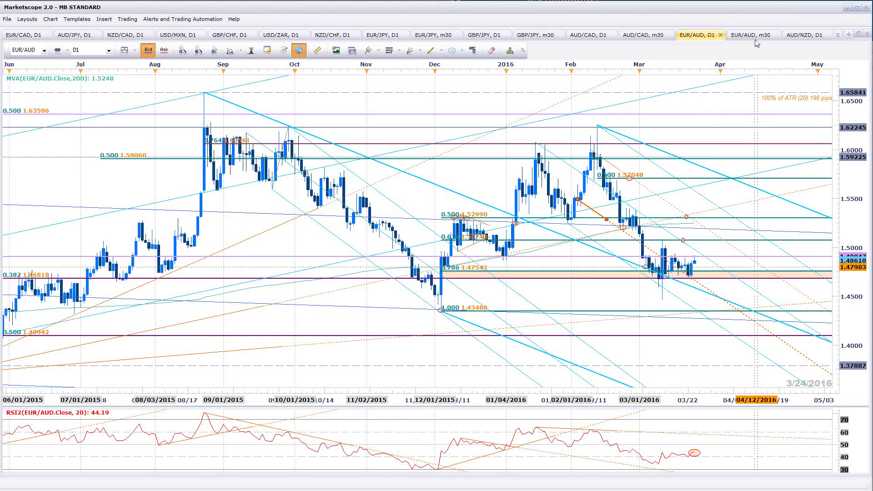
key("ctrl+Tab")
scroll(767, 273, "down", 3)
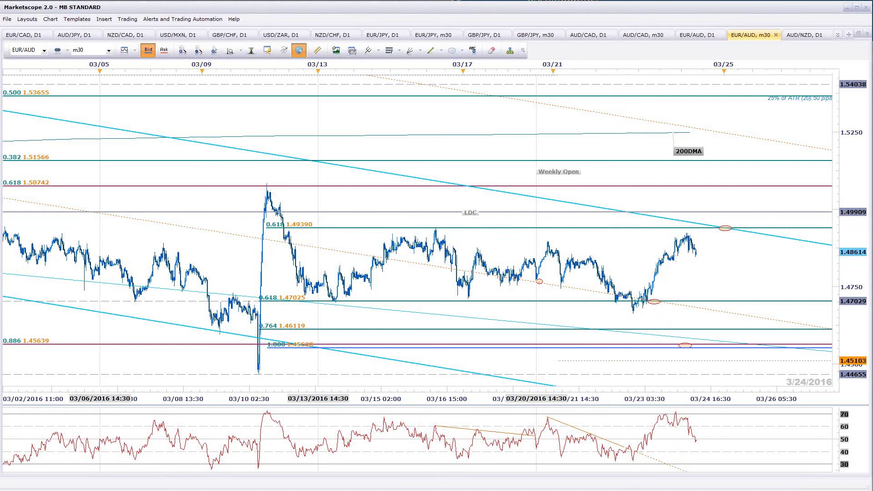
Check EUR/CAD m30 price levels in the Equities/Commodities window and return to the EUR/AUD m30 chart
key("alt+Tab")
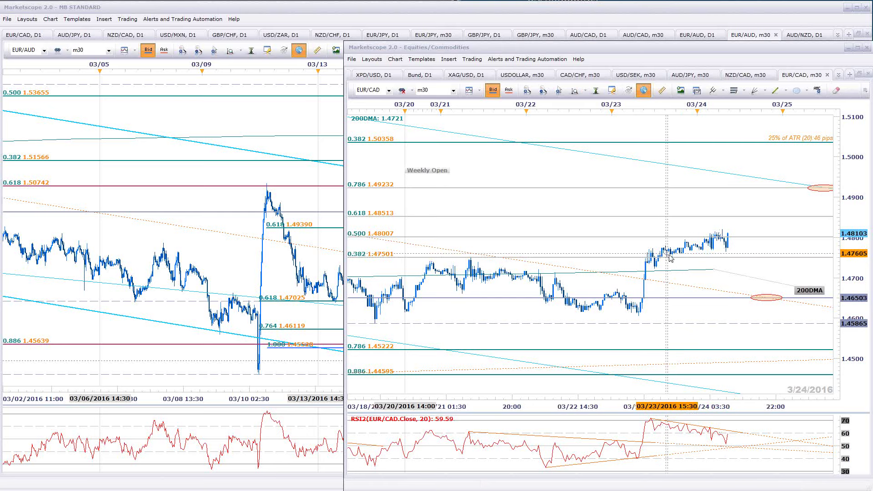
left_click_drag(835, 233, 836, 262)
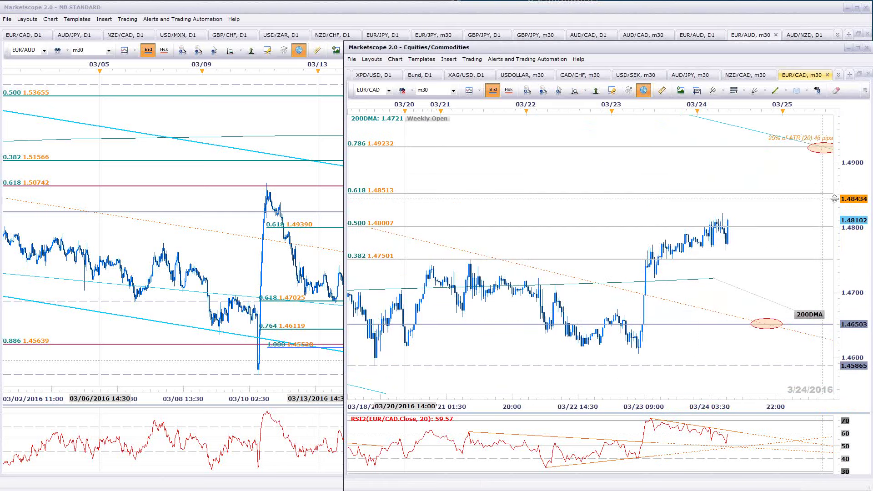
left_click(706, 19)
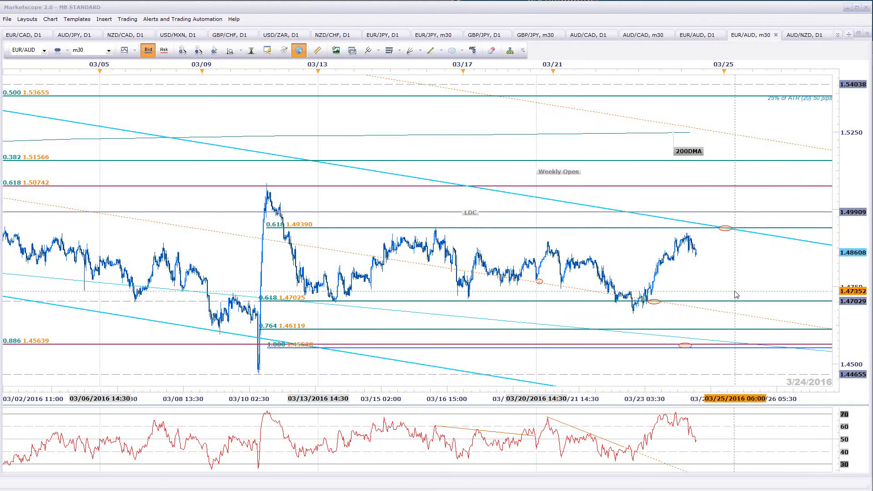
Add a Fibonacci retracement on EUR/AUD m30 from the 03/22 21:00 low to the 03/24 03:00 high, with the 0.236 level hidden
scroll(737, 292, "up", 2)
scroll(747, 282, "up", 1)
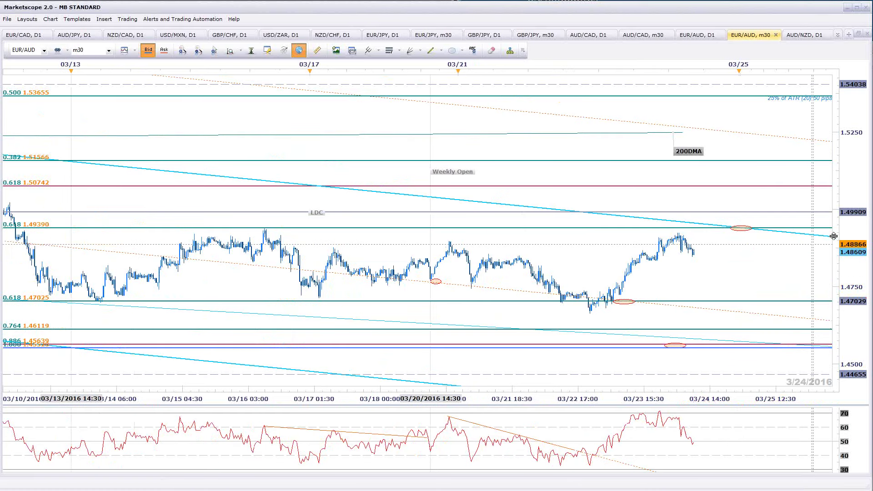
scroll(732, 321, "up", 2)
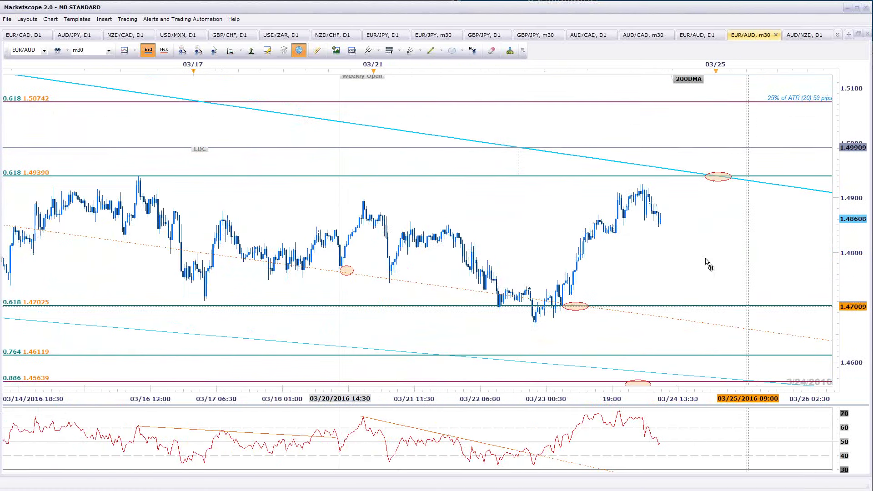
left_click(399, 51)
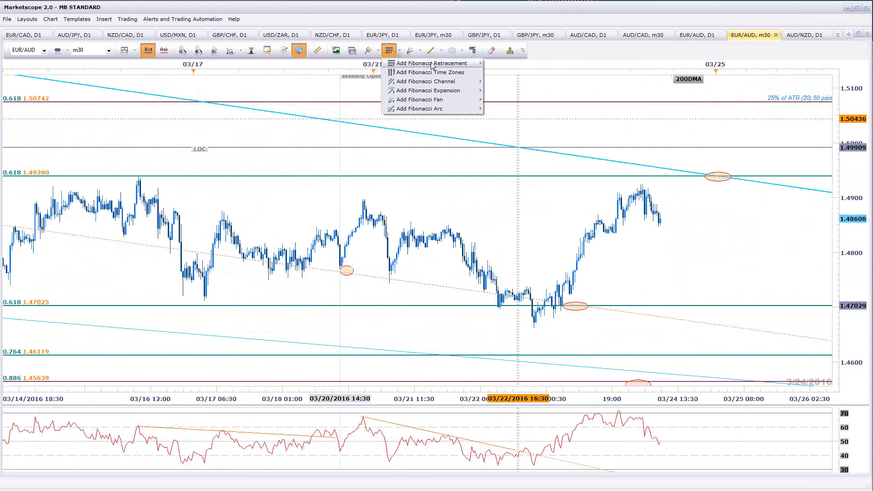
mouse_move(432, 63)
left_click(513, 84)
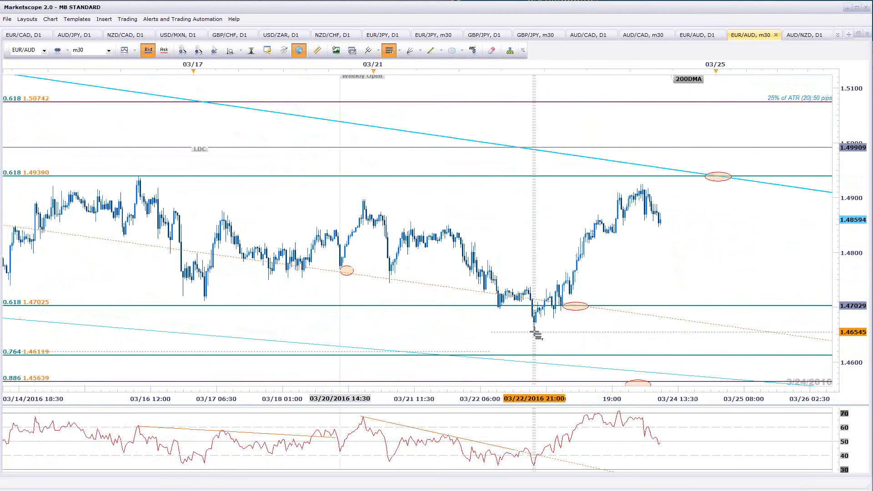
left_click_drag(537, 334, 642, 173)
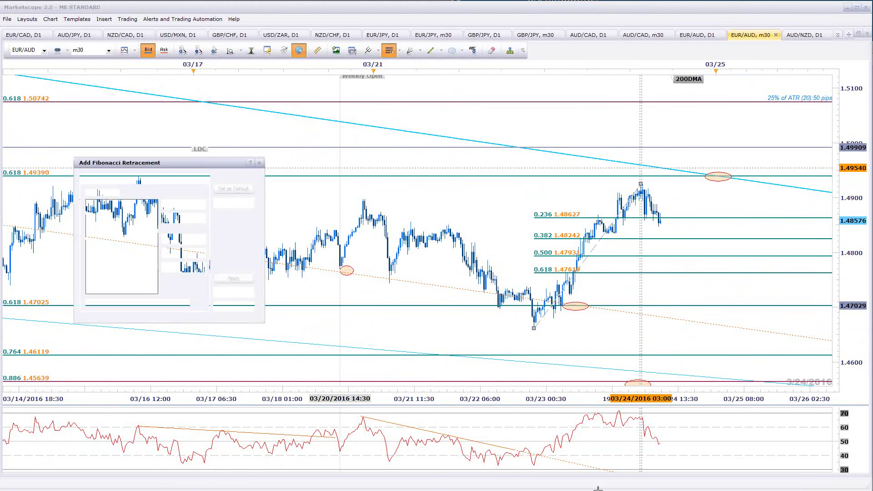
left_click(96, 254)
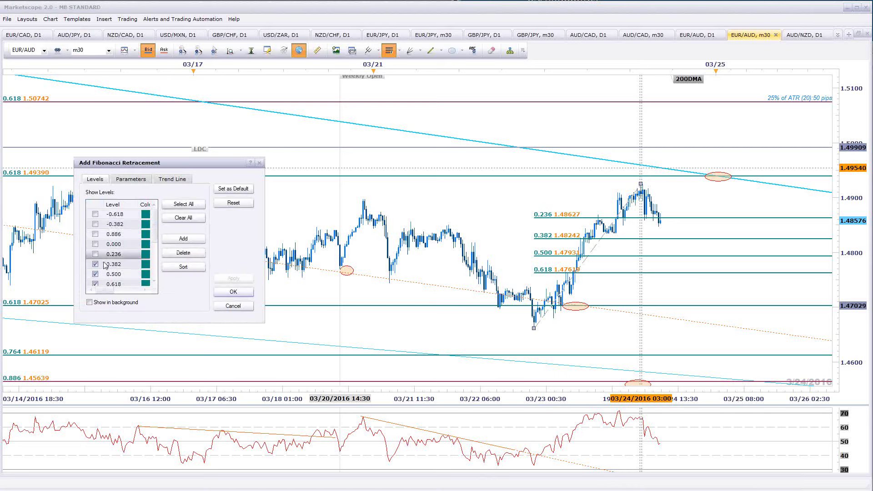
scroll(94, 258, "down", 1)
left_click(233, 292)
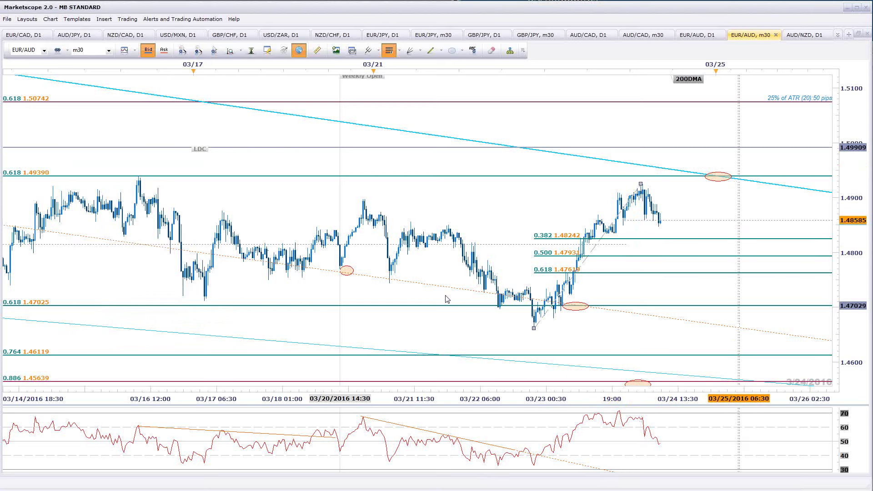
left_click(364, 266)
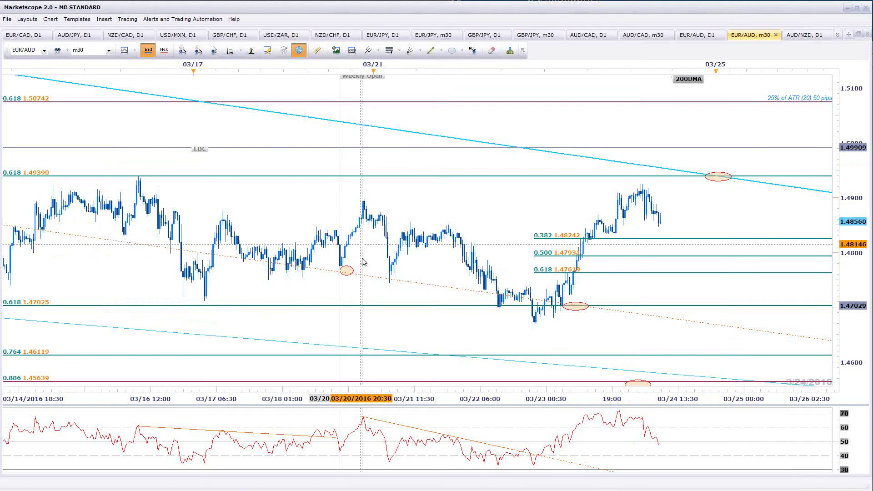
After checking EUR/AUD D1, add a thicker solid horizontal line named Weekly Open at 1.48146 on the m30 chart
left_click(697, 35)
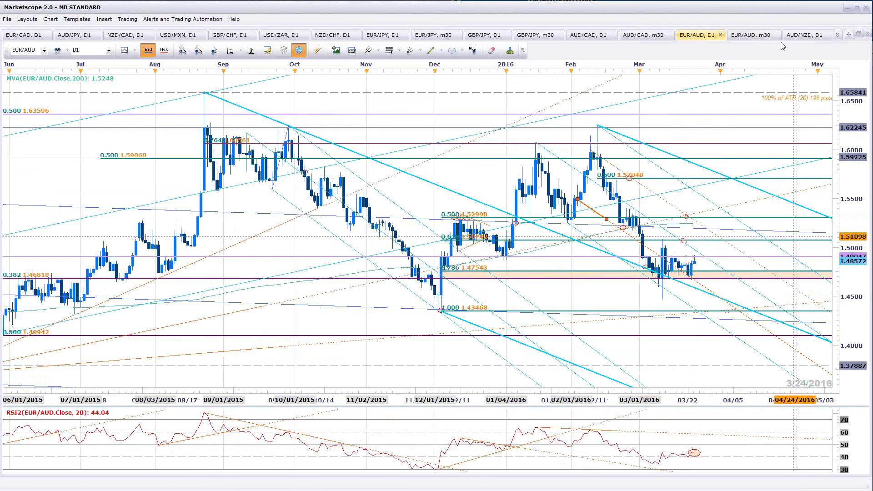
left_click(761, 37)
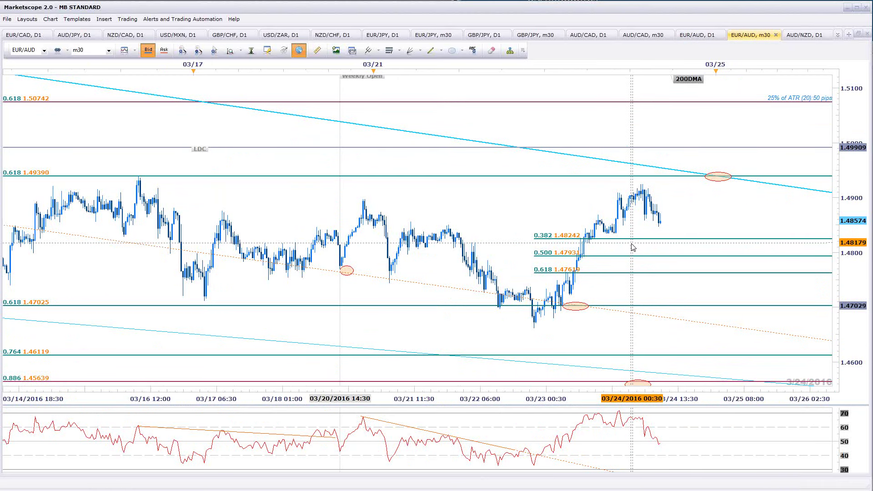
key("h")
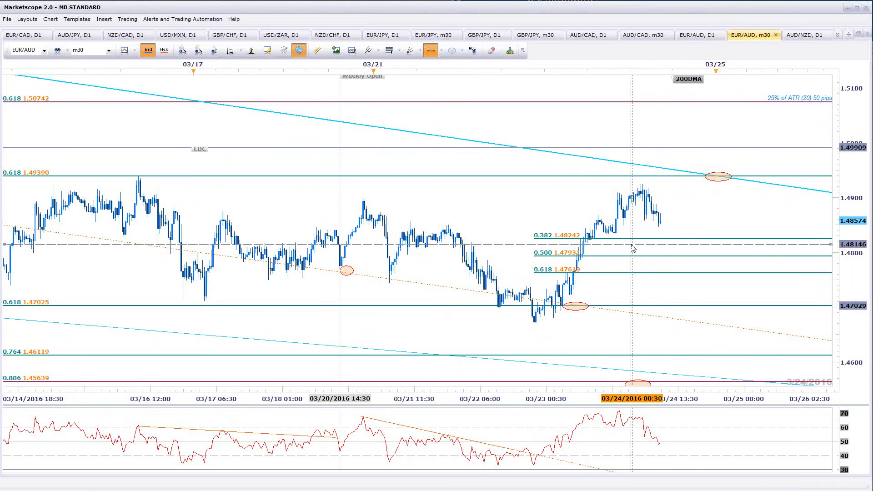
left_click(632, 245)
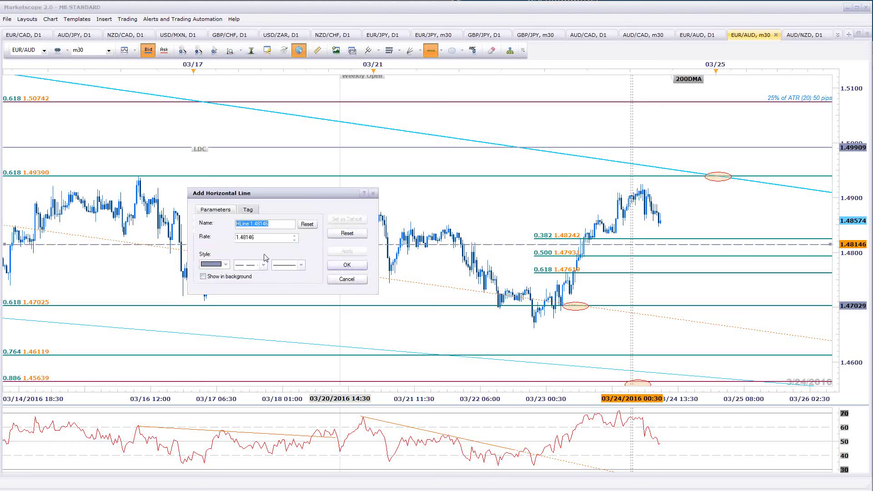
type("Weekly Open")
left_click(263, 264)
left_click(247, 273)
left_click(301, 265)
left_click(287, 288)
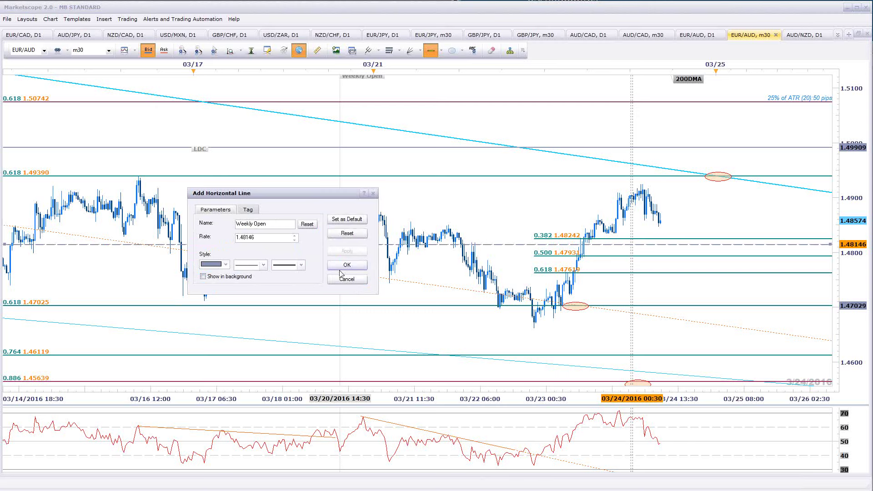
left_click(345, 265)
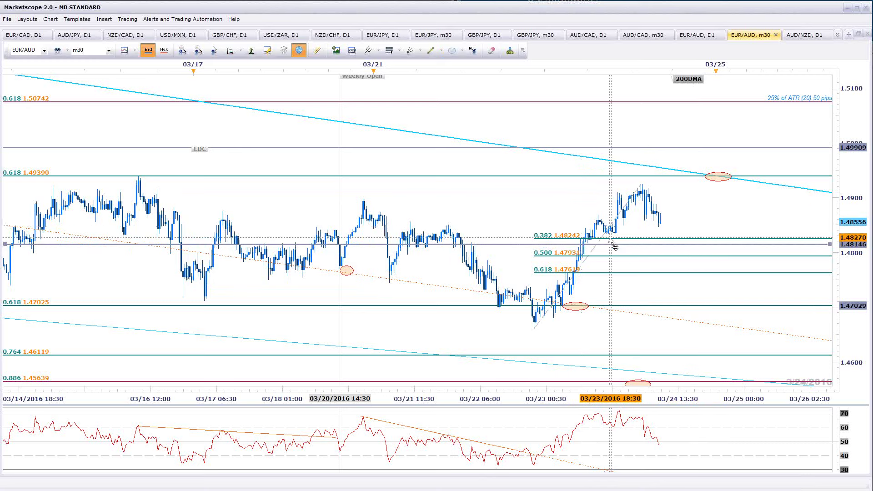
Draw a rectangle zone between the 0.382 retracement at 1.48242 and the 1.48146 line, extending to 03/26 08:30
left_click(452, 51)
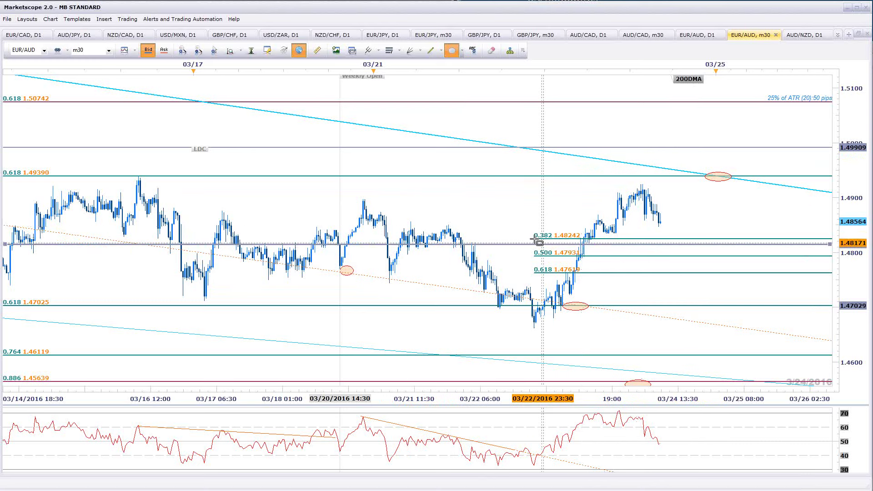
mouse_move(533, 239)
left_mouse_down()
mouse_move(610, 250)
mouse_move(832, 244)
left_mouse_up()
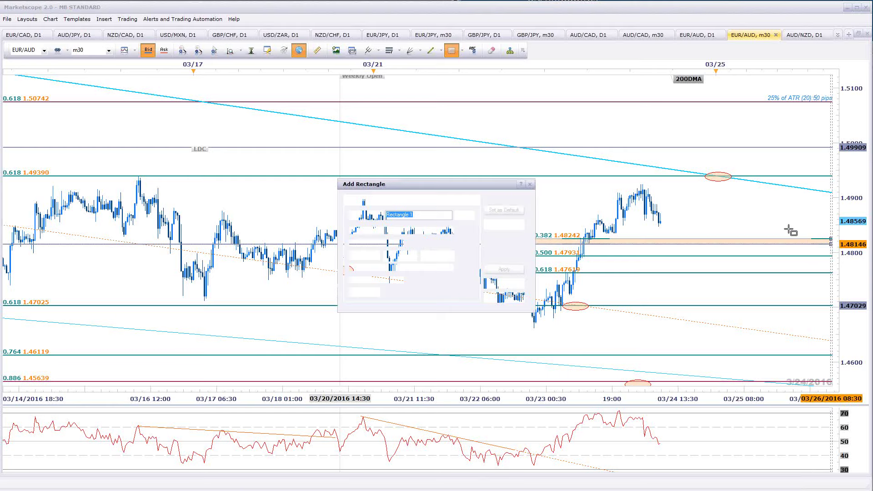
key("Return")
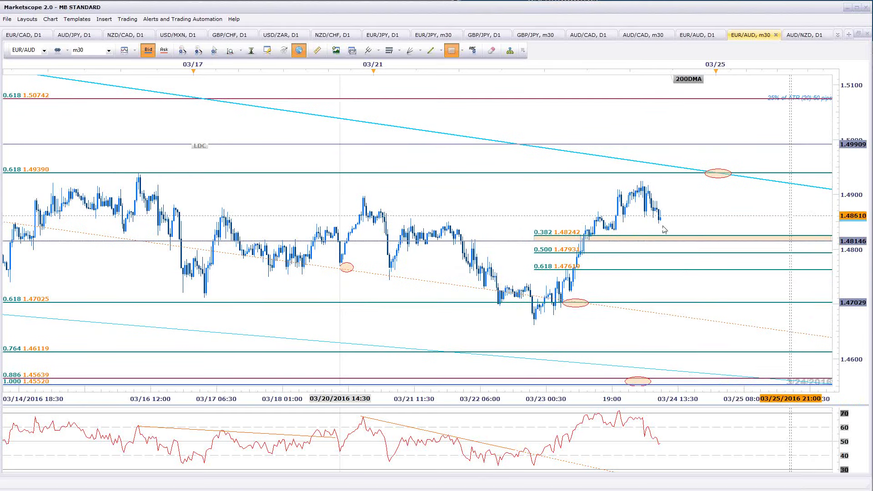
Examine EUR/AUD m30 price and RSI around the marked levels back to December, also checking the EUR/AUD D1 and AUD/CAD m30 charts
scroll(705, 355, "down", 2)
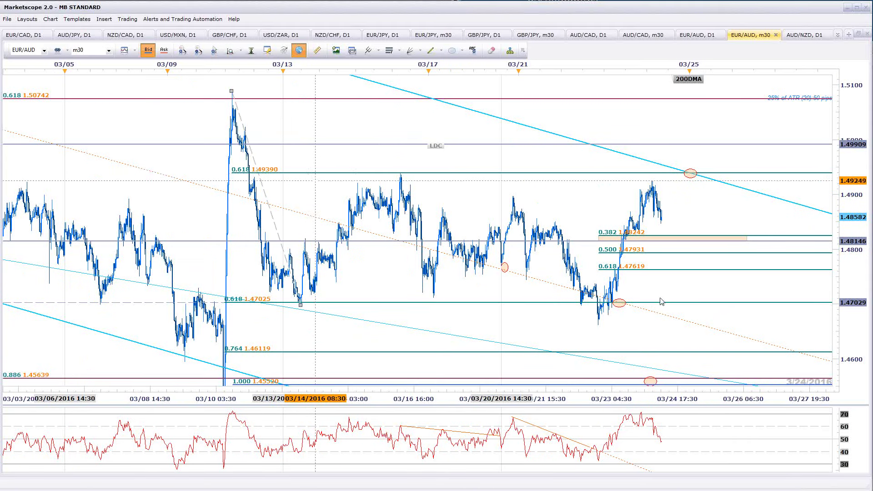
scroll(662, 302, "up", 4)
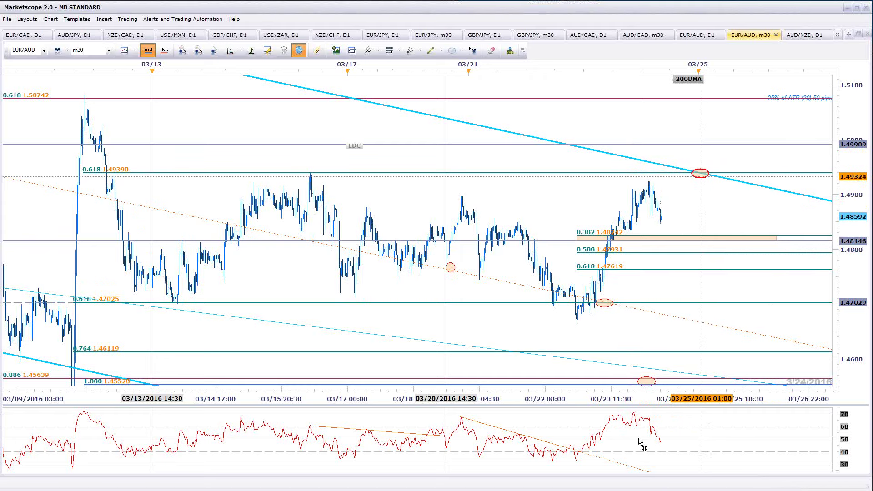
left_click(707, 38)
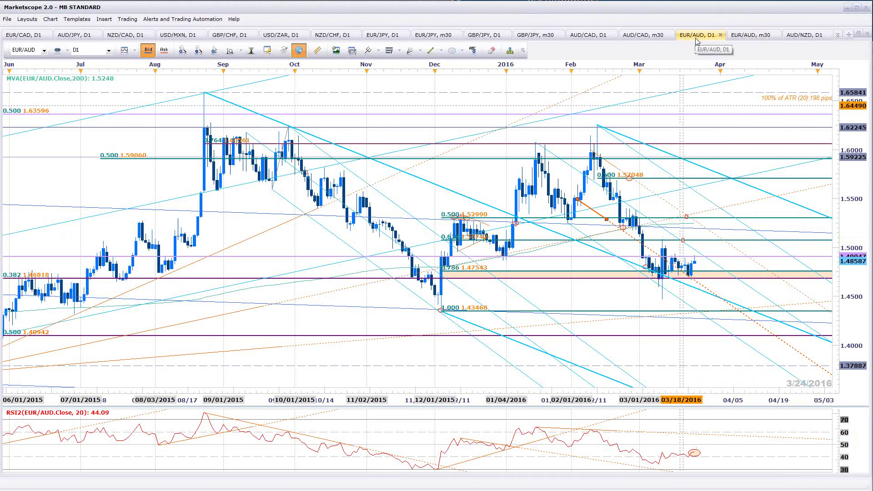
left_click(651, 36)
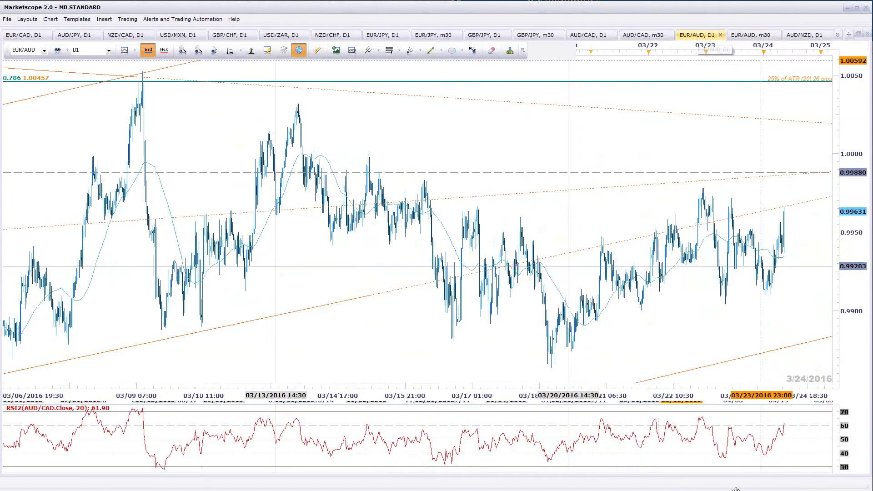
left_click(744, 36)
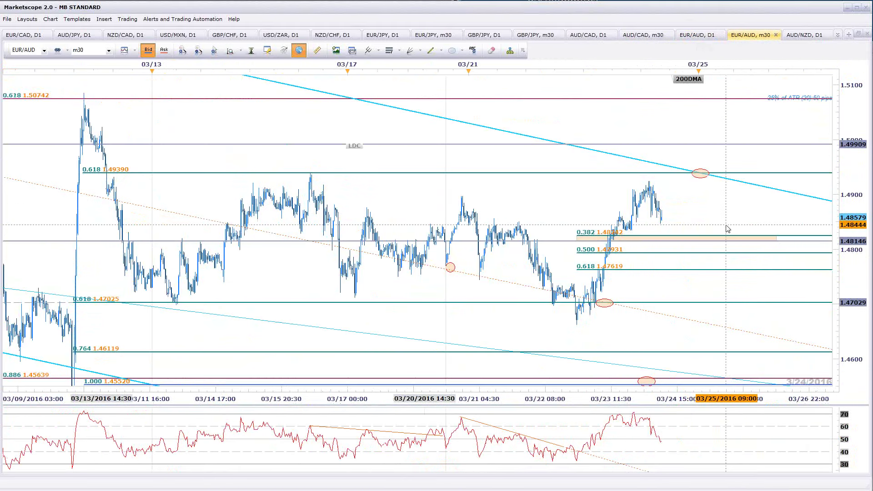
scroll(728, 229, "up", 3)
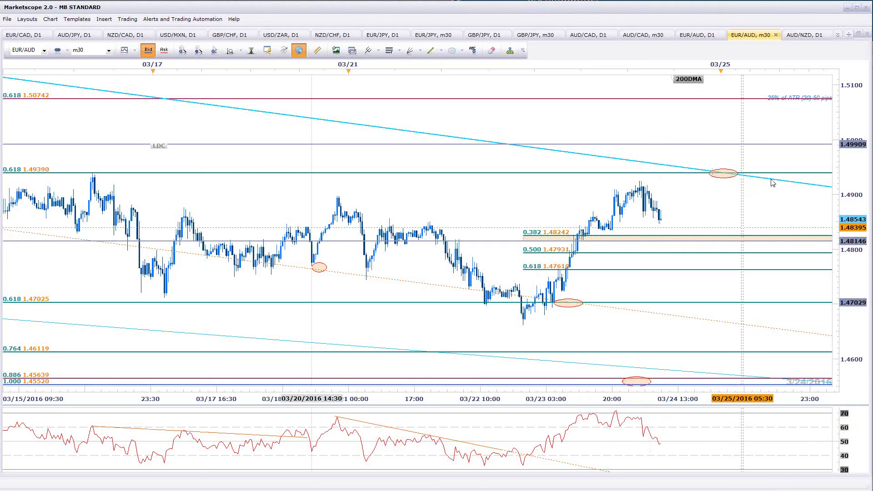
scroll(708, 347, "down", 5)
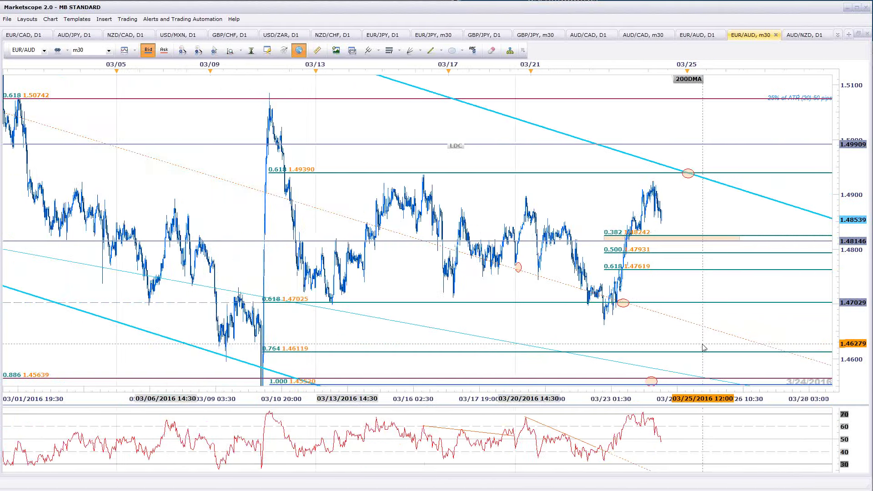
scroll(704, 348, "down", 6)
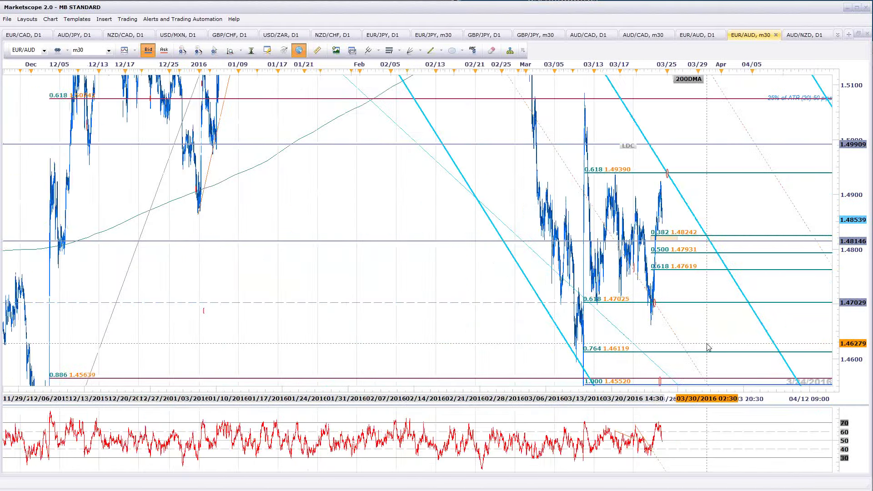
scroll(708, 348, "up", 10)
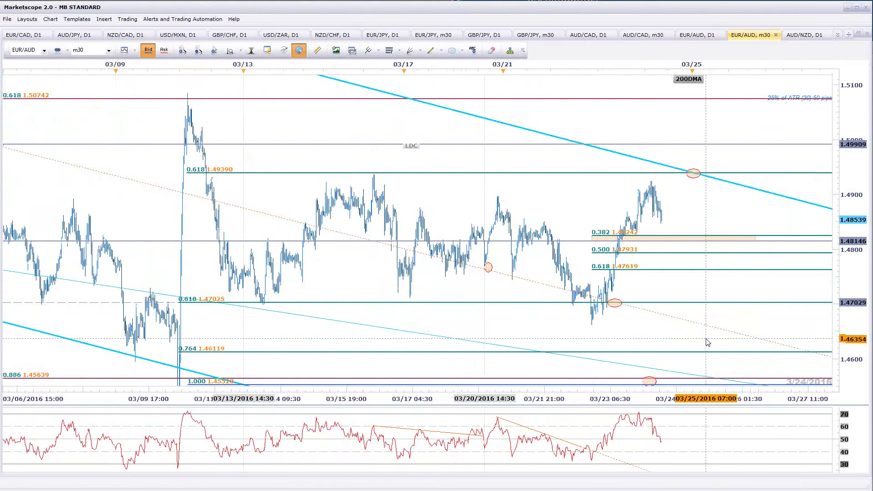
scroll(707, 342, "up", 3)
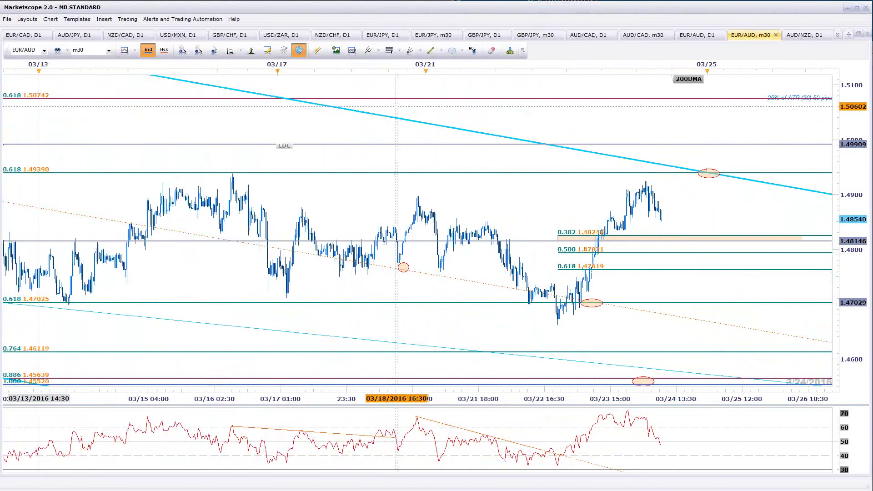
Check SB Trade Desk's intraday charts page for the radar setups and return to the EUR/AUD m30 chart
key("alt+Tab")
left_click(430, 116)
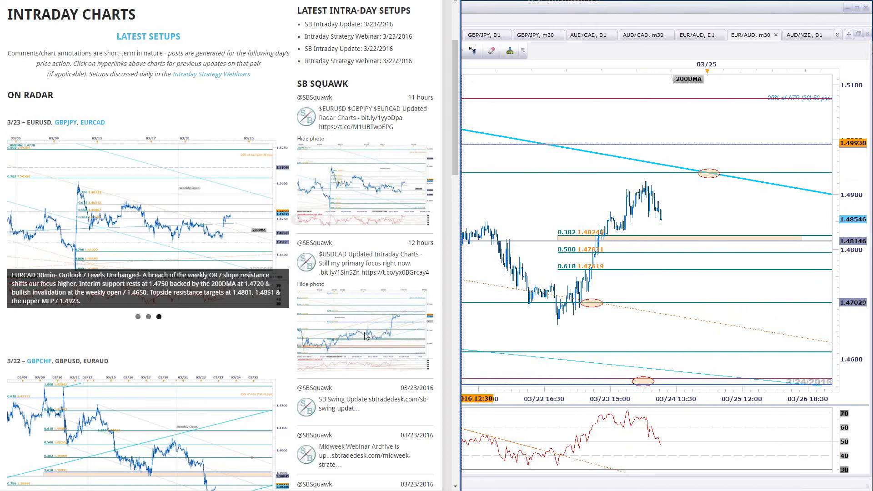
left_click(741, 213)
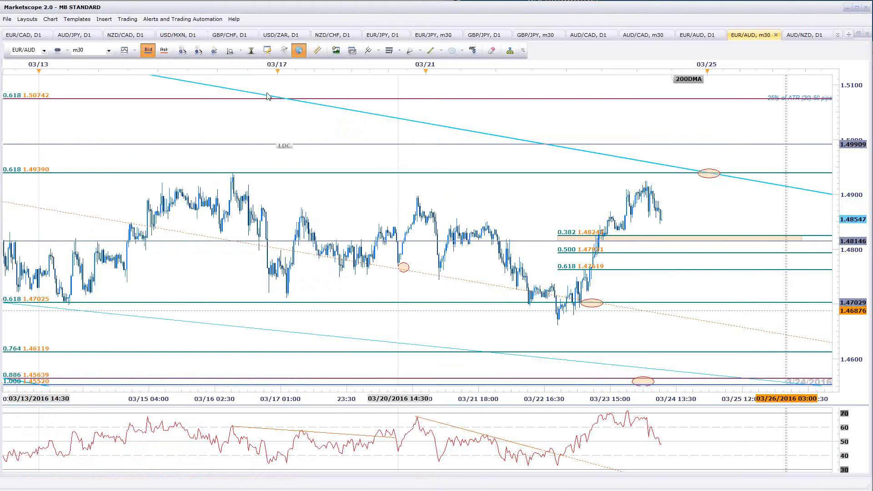
Auto-scale the EUR/AUD 30-minute chart's price axis and widen its time range back to mid-February
scroll(272, 116, "down", 4)
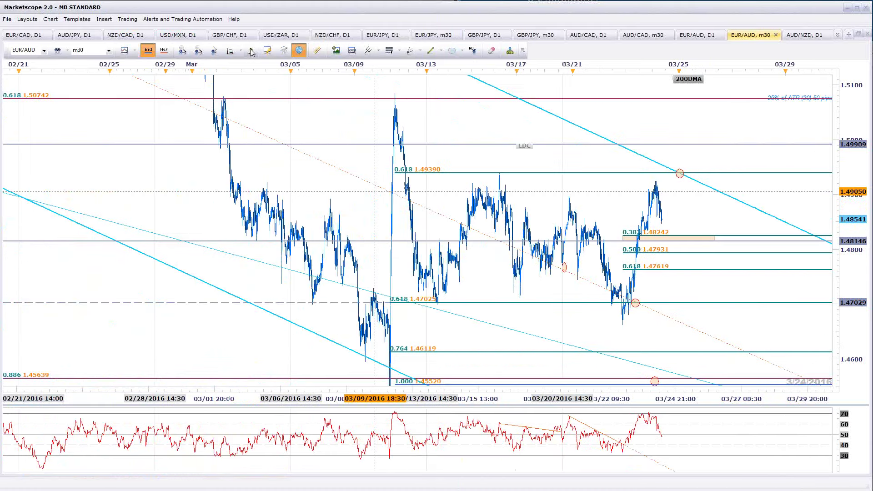
left_click(252, 51)
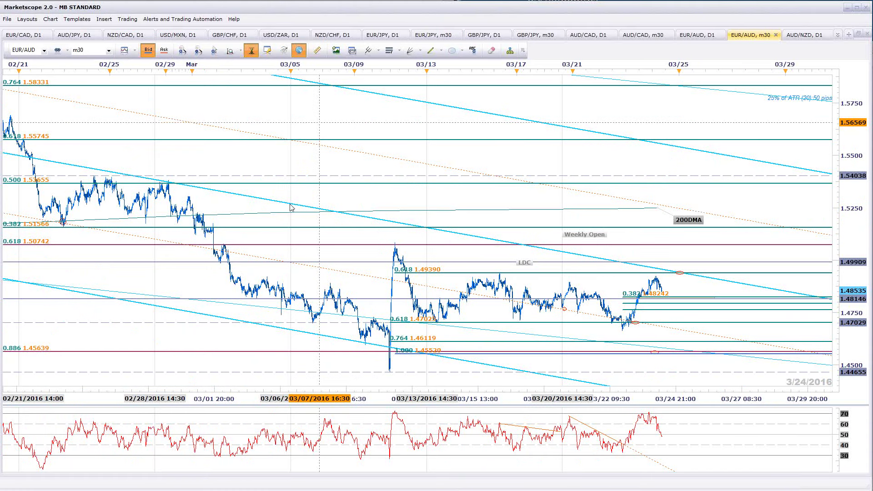
scroll(310, 226, "down", 1)
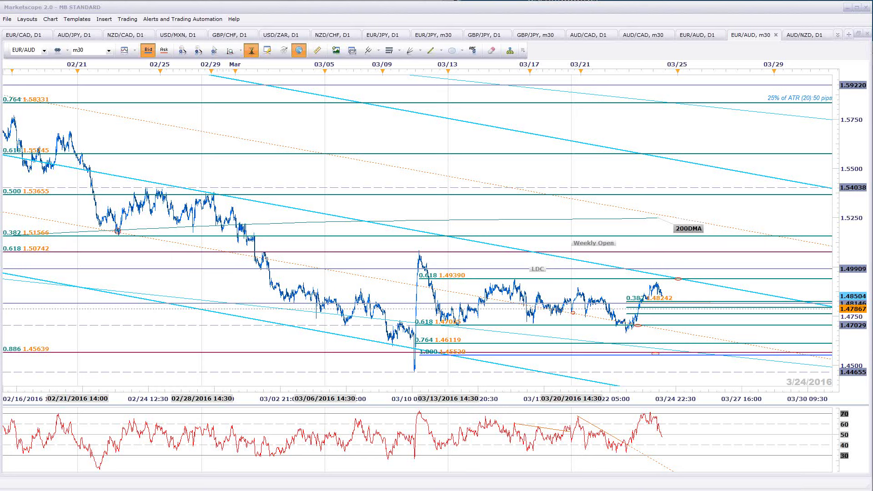
Unlock the locked terminal with the account password and move its window down over the chart to show more calendar rows
type("**********")
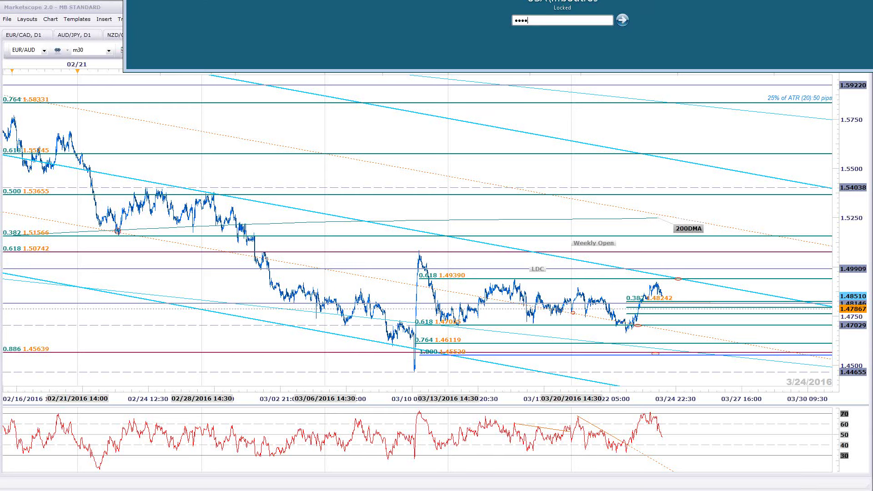
key("Return")
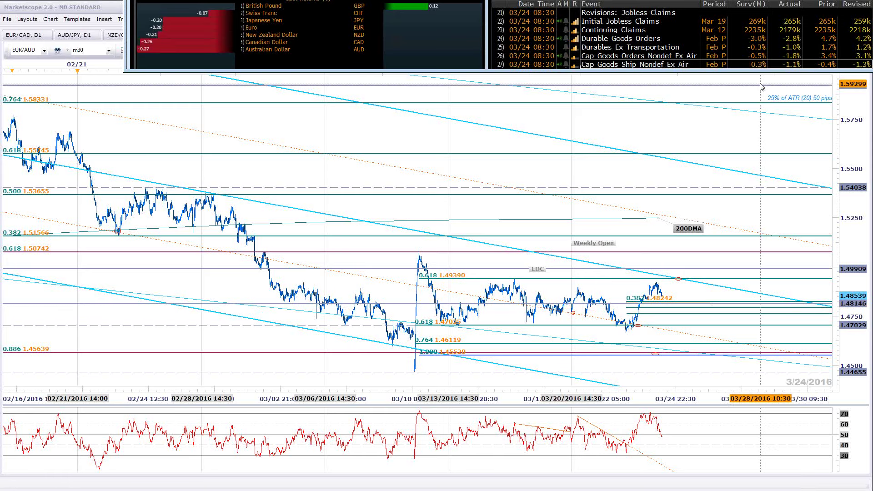
left_click_drag(756, 70, 757, 104)
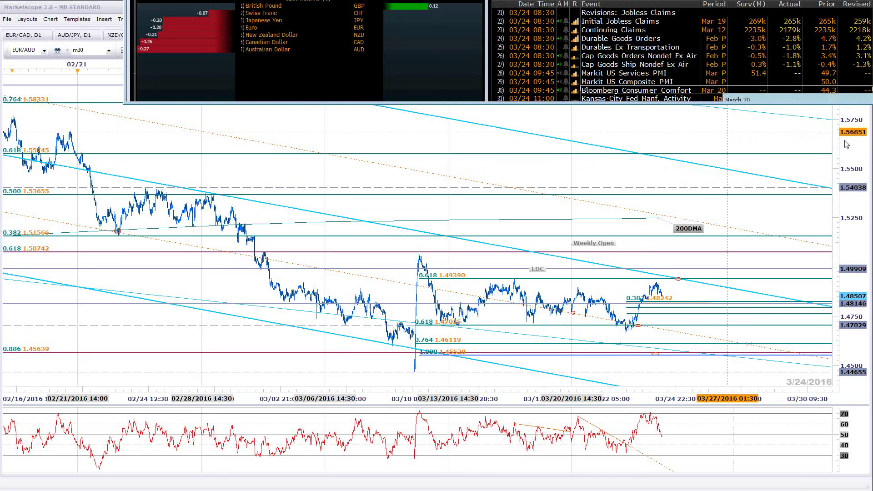
Examine the upcoming US releases in the economic calendar for March 24 through March 28
mouse_move(751, 76)
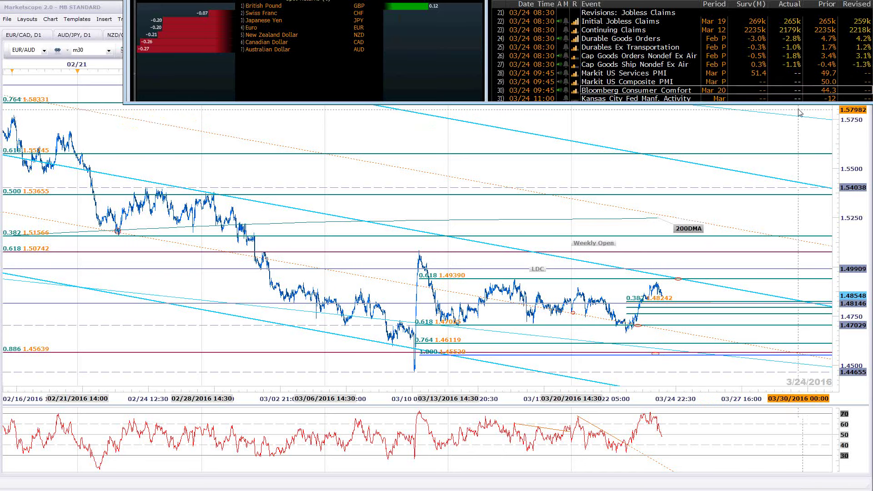
scroll(804, 86, "down", 1)
scroll(804, 85, "down", 2)
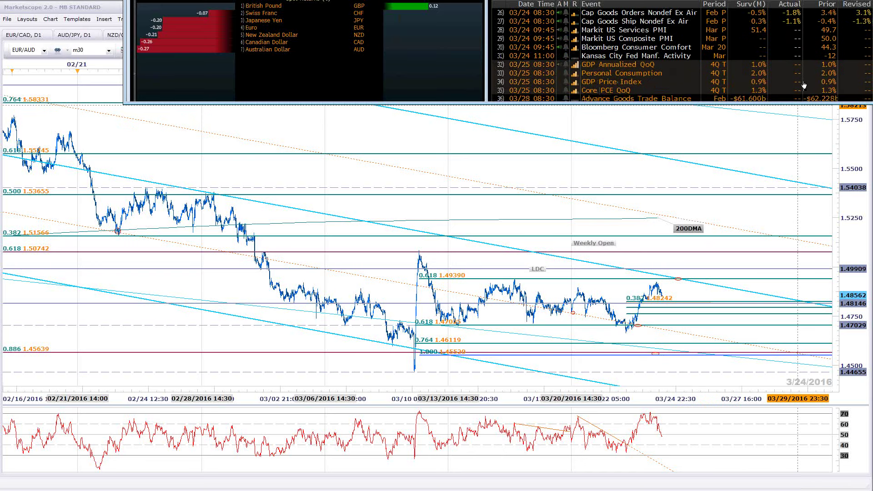
scroll(804, 86, "down", 1)
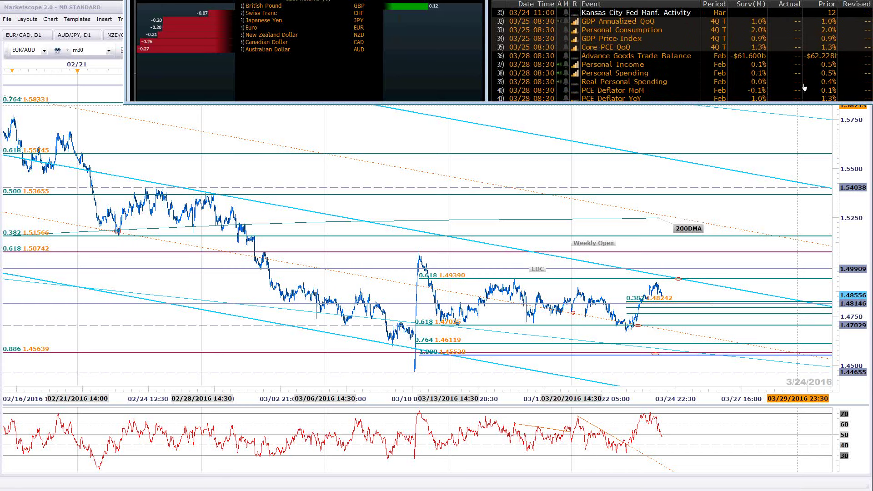
scroll(804, 87, "down", 1)
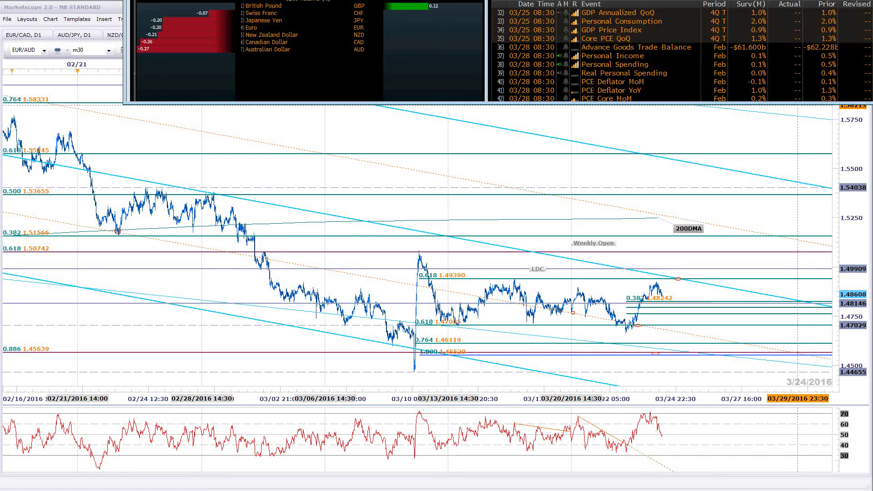
Return to the Marketscope charts and open the USD/JPY daily (D1) chart
left_click(694, 140)
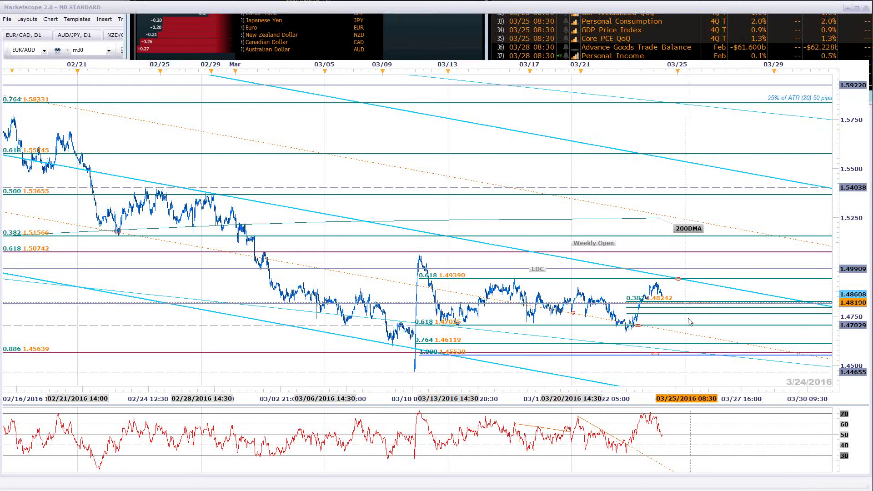
left_click(837, 35)
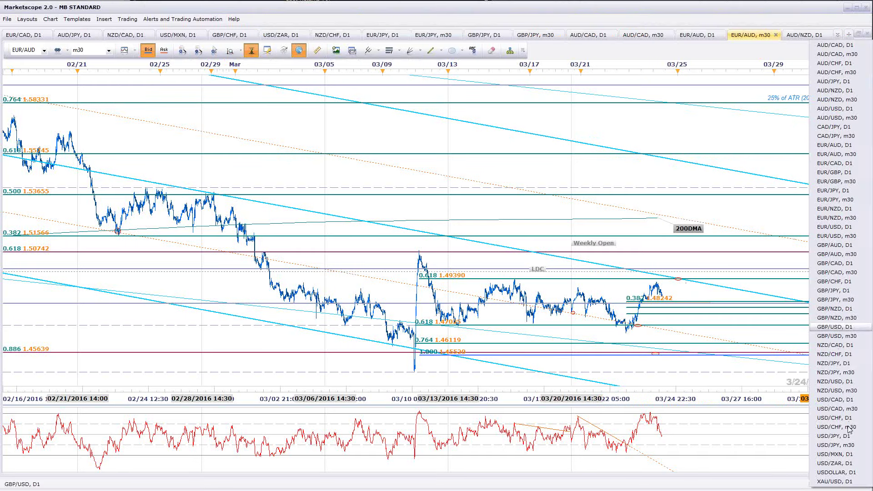
left_click(841, 437)
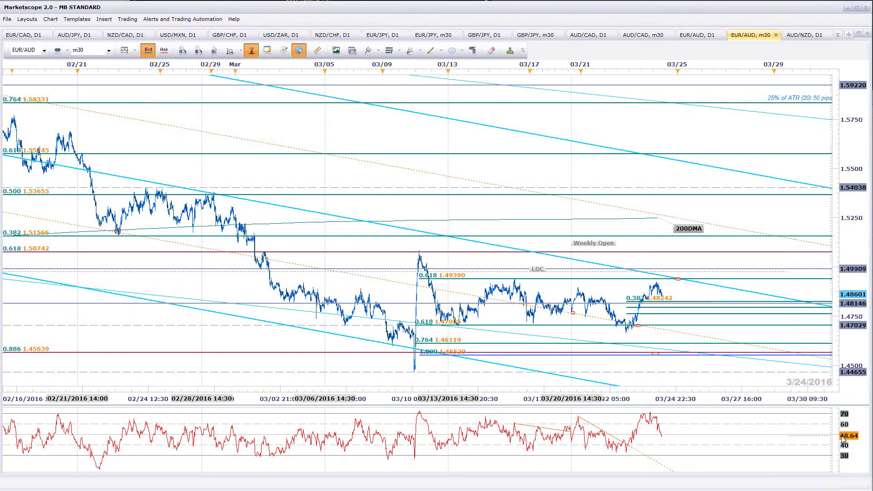
Examine the long-term USD/JPY daily price history back to 2012, including the Fibonacci levels and channels
scroll(799, 354, "down", 2)
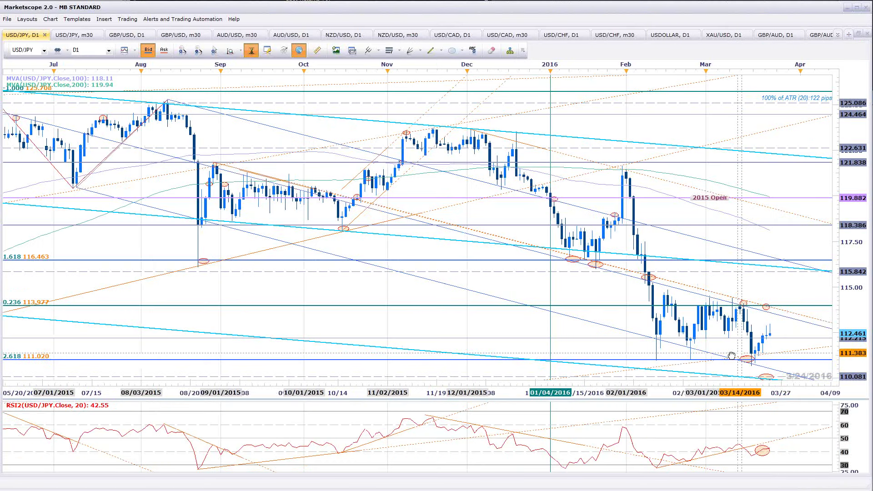
scroll(768, 366, "down", 2)
scroll(769, 367, "down", 2)
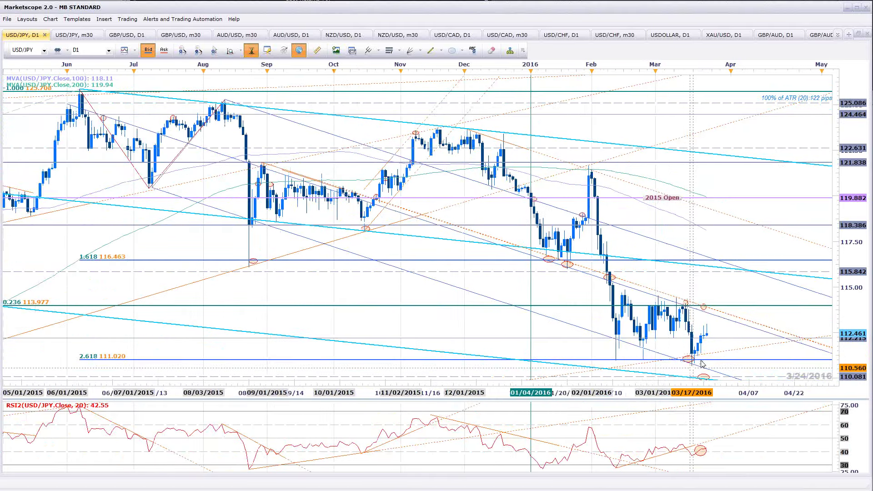
scroll(678, 366, "down", 1)
scroll(304, 328, "down", 4)
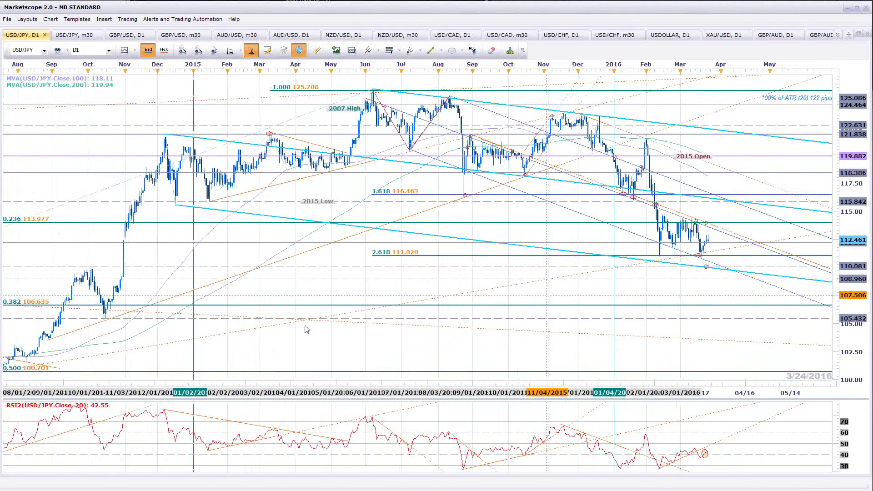
scroll(191, 371, "down", 3)
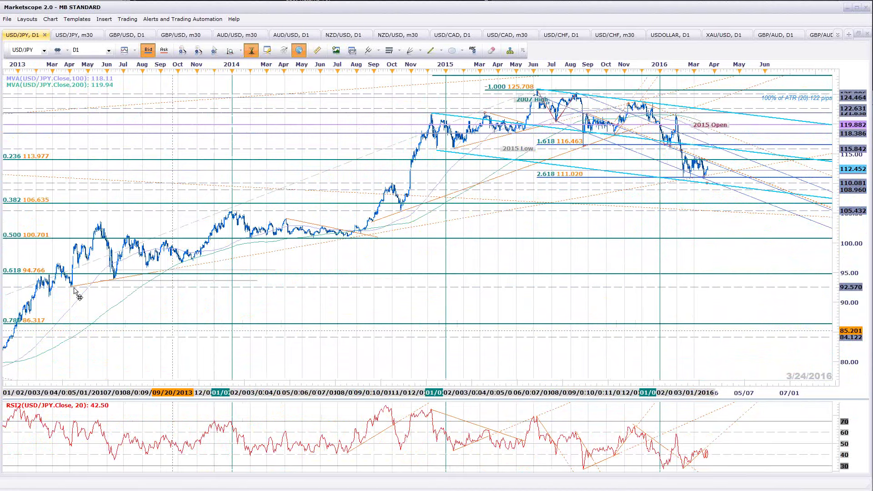
scroll(78, 295, "down", 1)
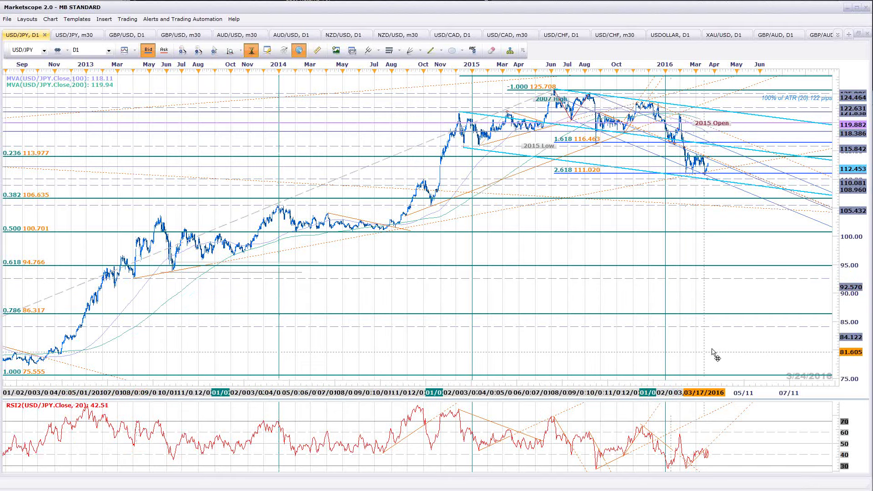
Examine the USD/JPY daily decline since mid-2015 against the descending channels and the recent March lows
scroll(723, 355, "up", 1)
scroll(723, 332, "up", 1)
scroll(708, 300, "up", 4)
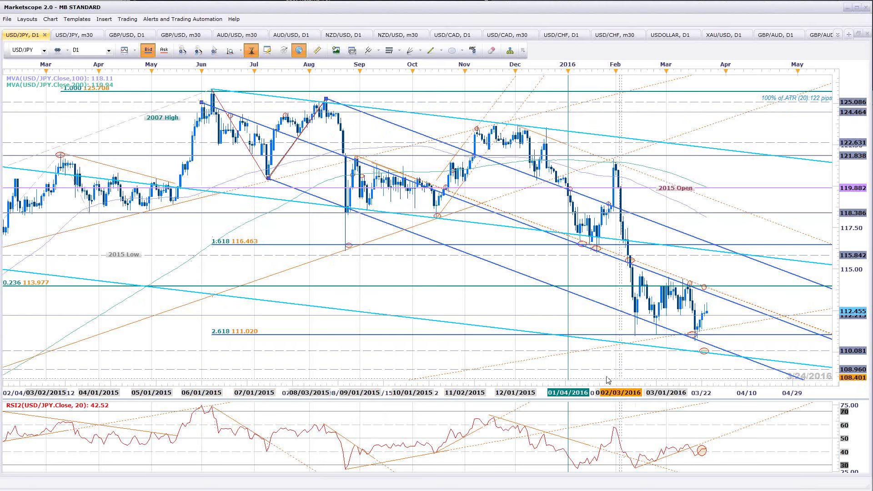
left_click(398, 340)
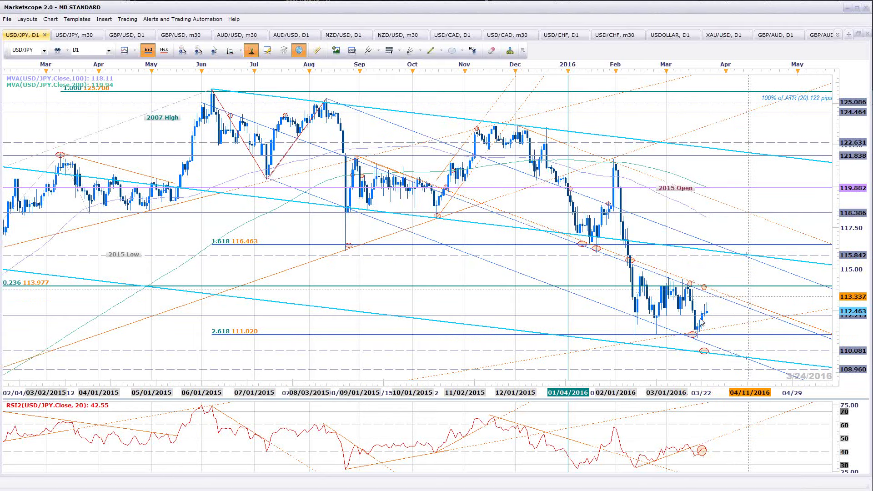
scroll(701, 323, "up", 2)
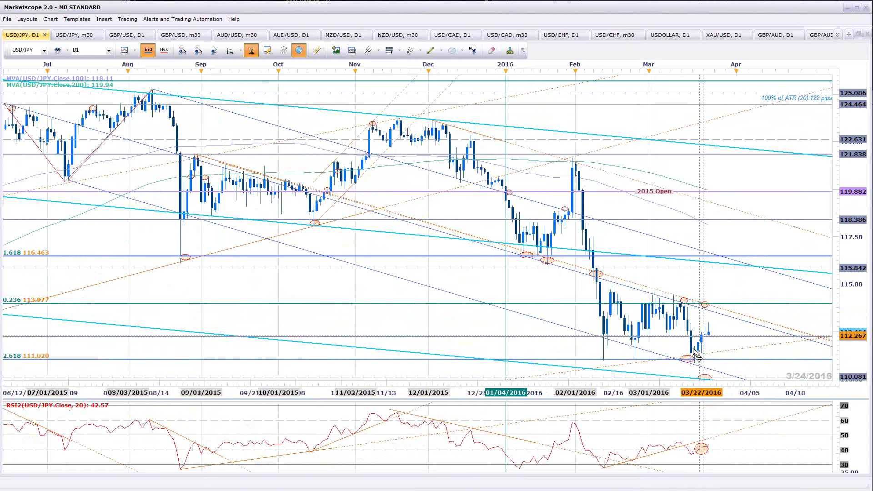
scroll(697, 356, "down", 1)
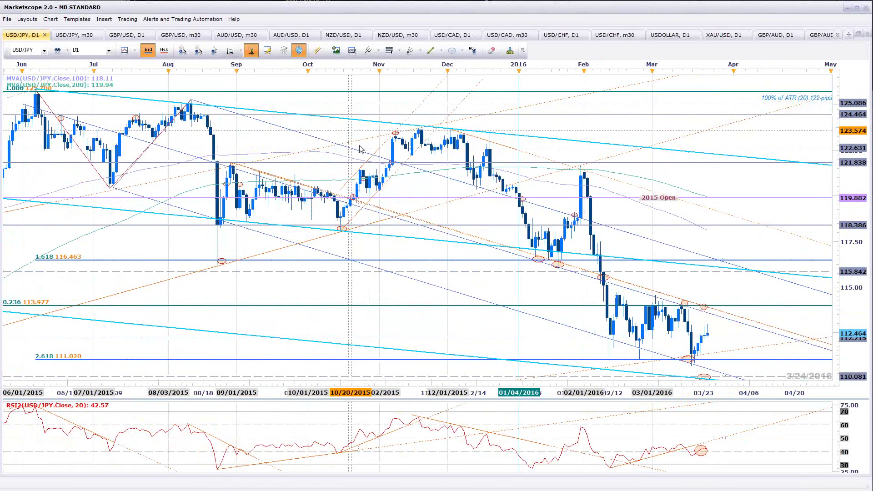
left_click_drag(349, 130, 303, 109)
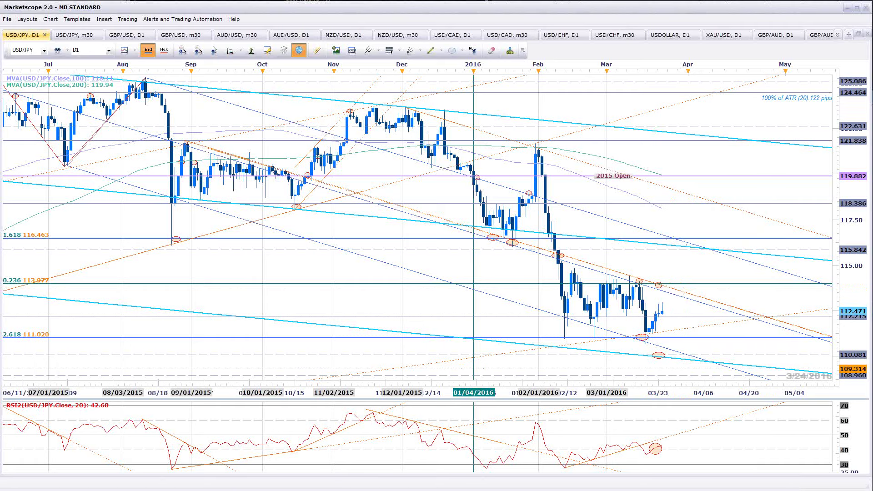
Open the USD/JPY 30-minute chart and examine its price structure from mid-2015 through March 2016
left_click(80, 36)
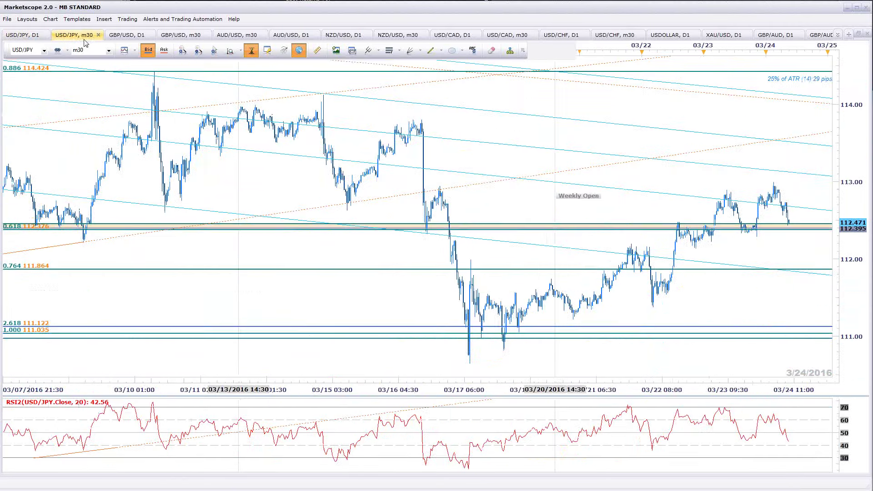
scroll(687, 300, "down", 5)
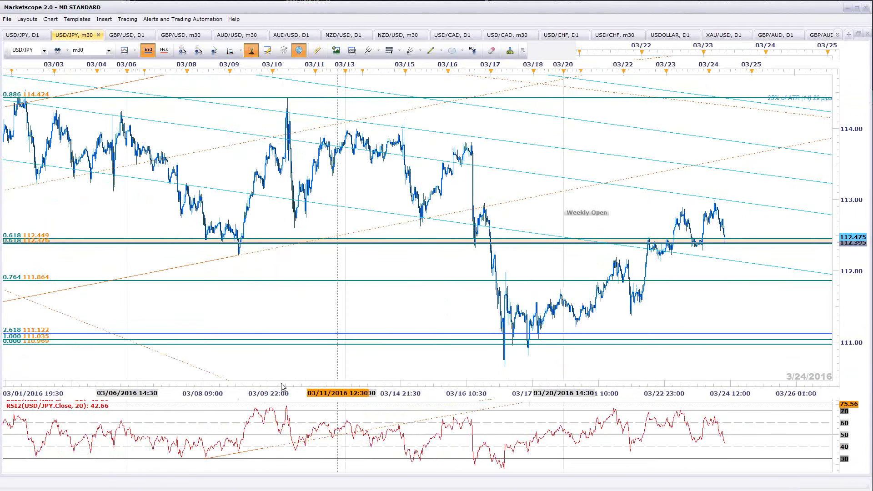
scroll(282, 387, "down", 2)
scroll(418, 223, "down", 6)
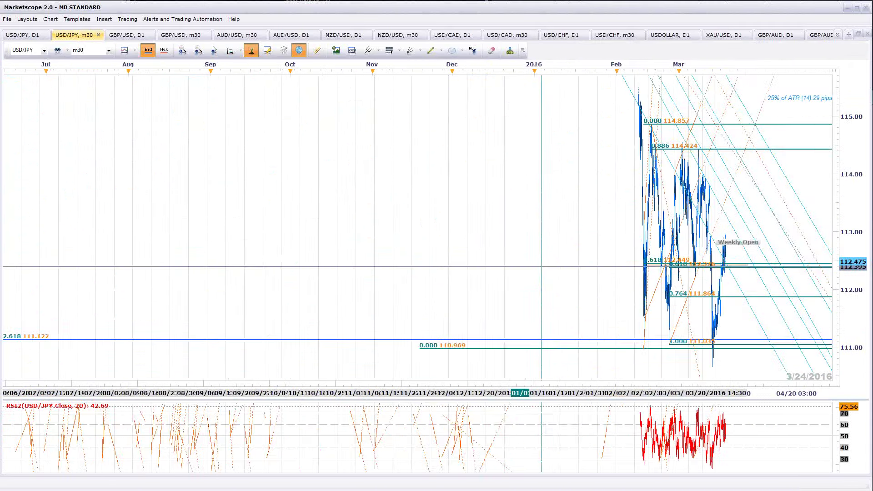
scroll(758, 376, "up", 8)
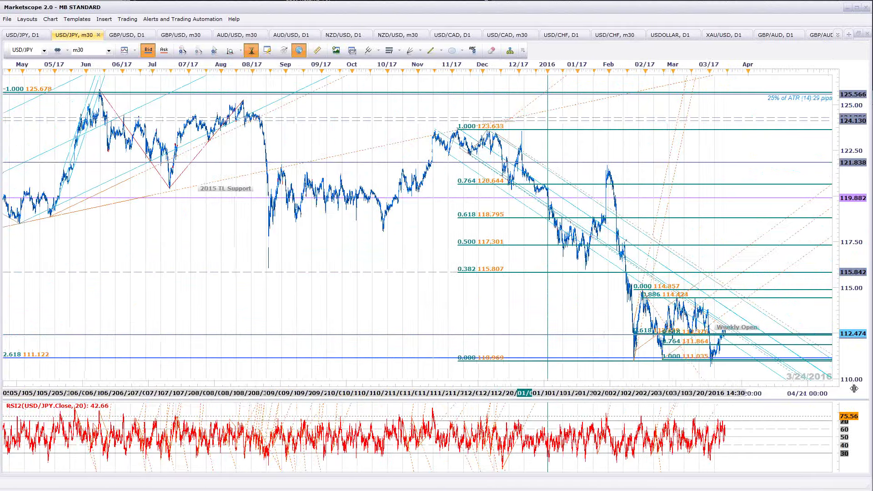
scroll(758, 376, "up", 6)
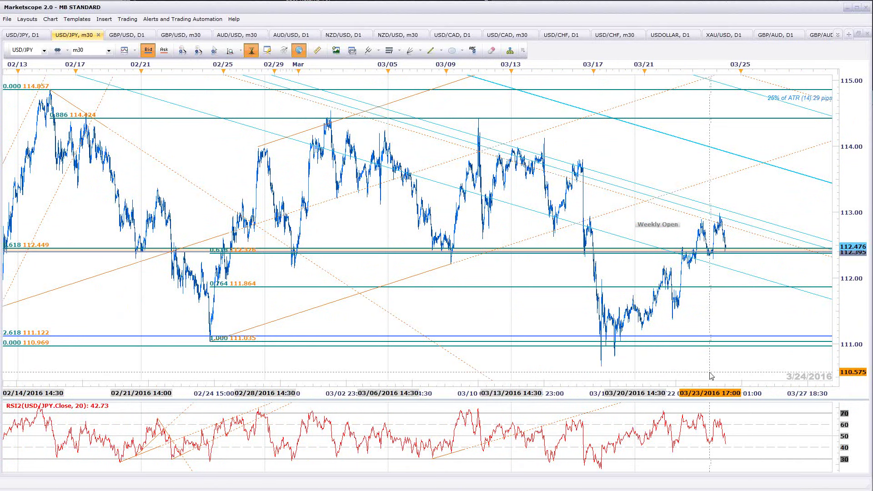
Draw a rising trend line under the USD/JPY March lows, from the 03/17 low to about 111.56 on 03/23
scroll(672, 372, "down", 3)
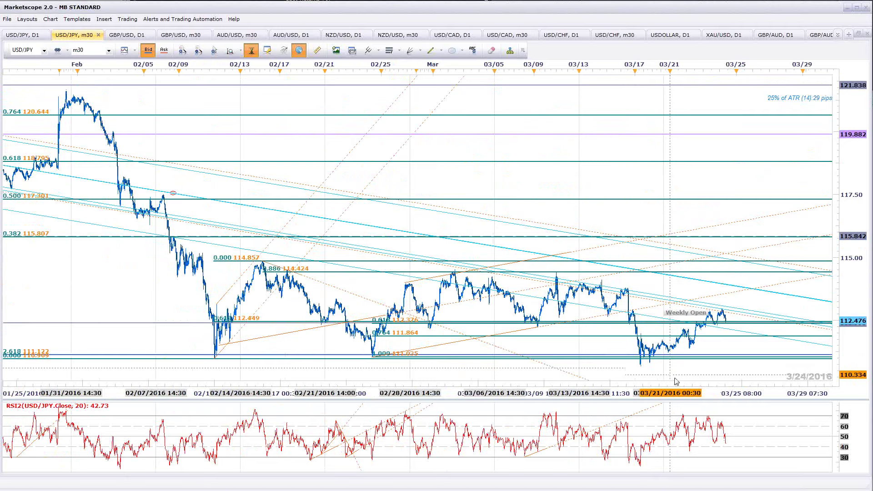
scroll(679, 376, "up", 3)
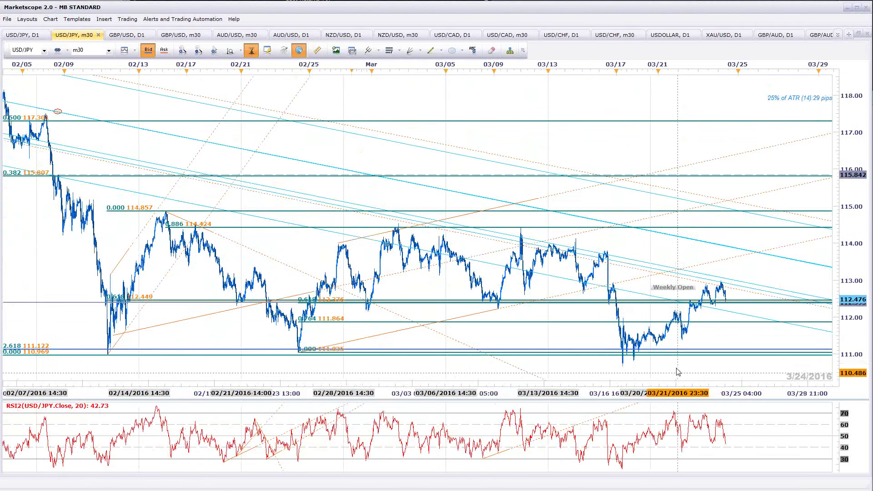
scroll(678, 372, "up", 1)
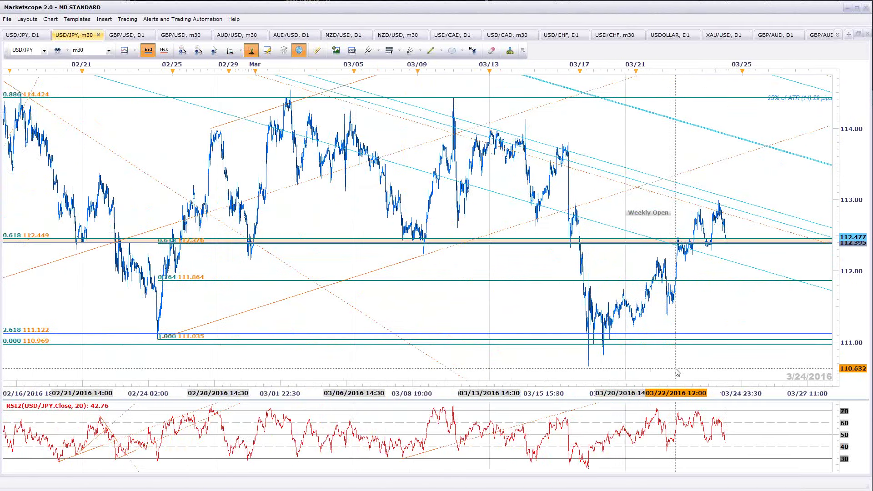
left_click(431, 50)
left_click_drag(588, 366, 690, 302)
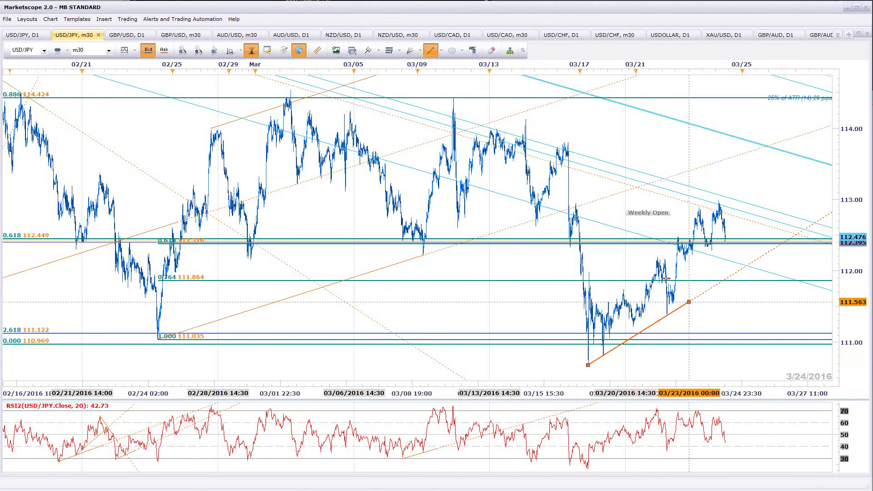
key("Return")
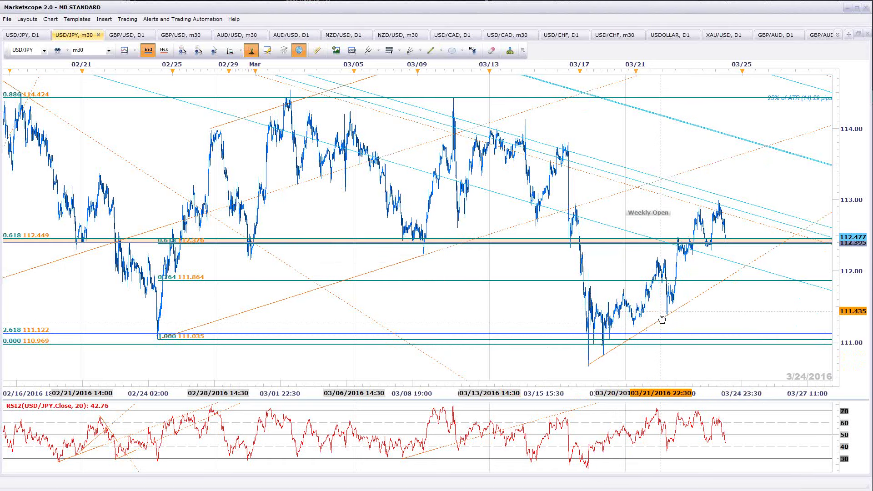
Place a parallel copy of the rising trend line above price, starting at the 03/17 rebound high near 112.00
left_click(663, 315)
left_click_drag(669, 250, 662, 235)
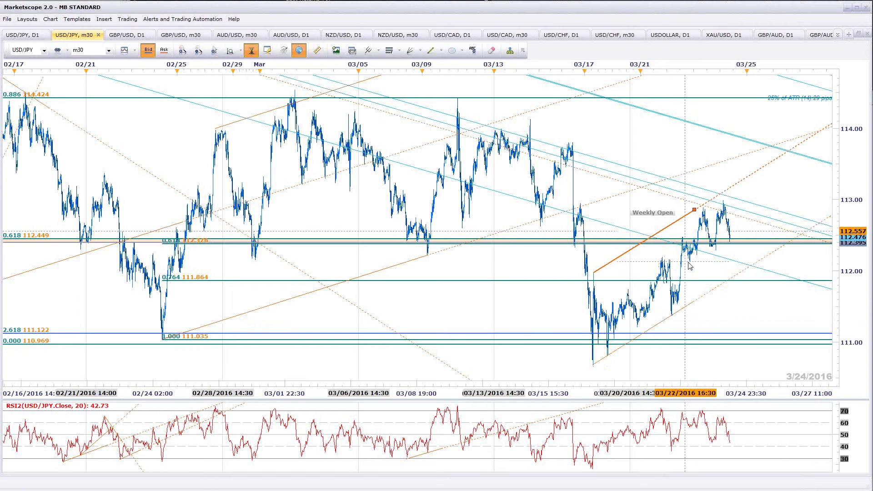
scroll(769, 379, "down", 1)
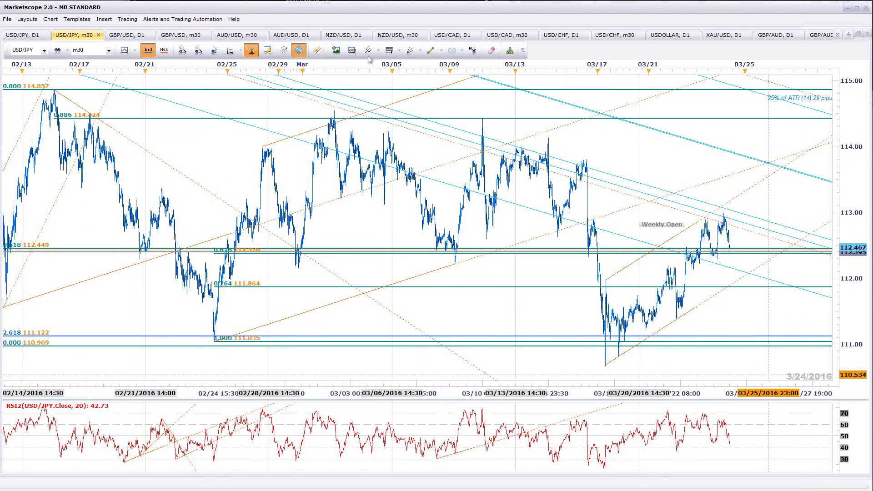
Try an Andrews' Pitchfork from the late-February low to the 03/17 low, with its middle anchor on the 03/02 high, then the 03/10 high
scroll(323, 216, "down", 1)
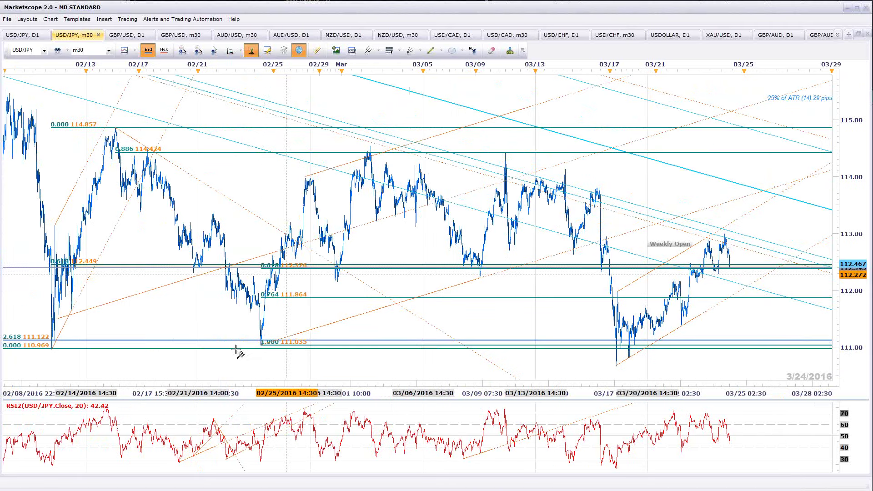
left_click(263, 341)
left_click_drag(263, 342, 371, 144)
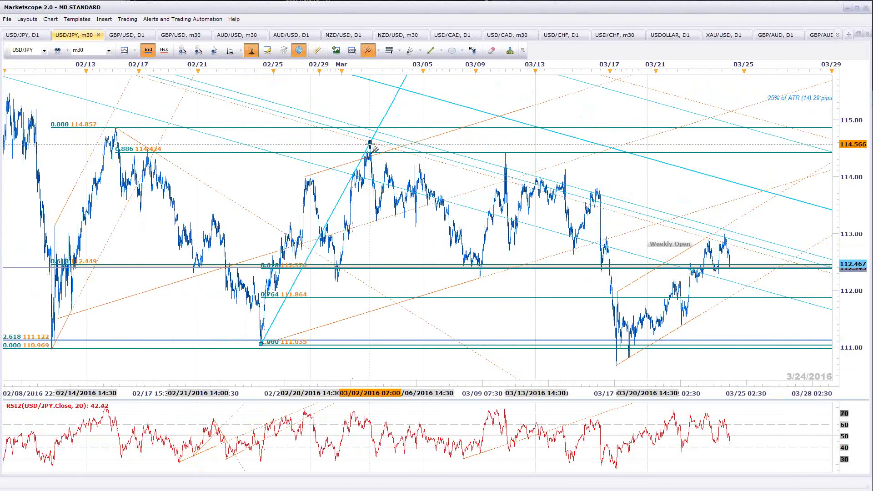
left_click(617, 366)
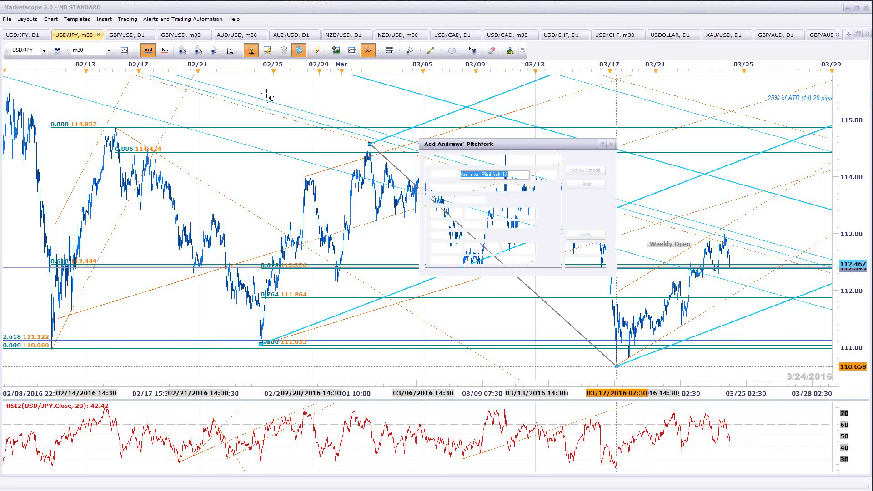
key("Escape")
left_click_drag(371, 146, 504, 154)
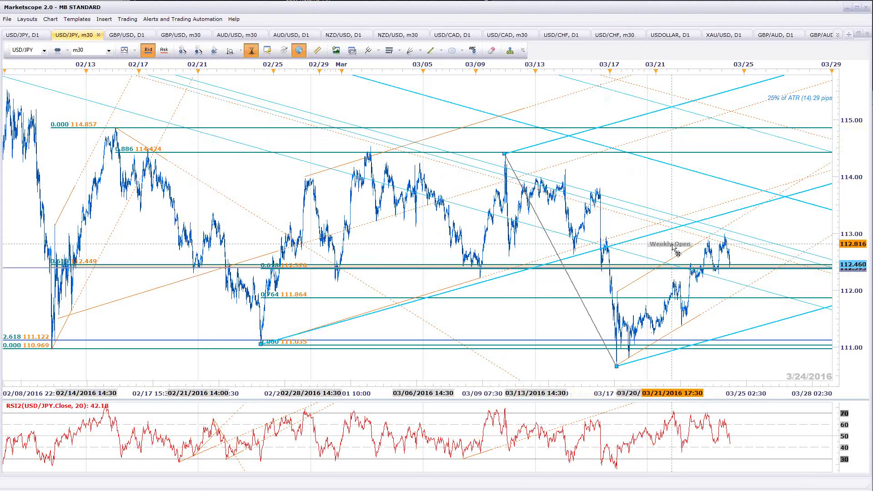
key("Delete")
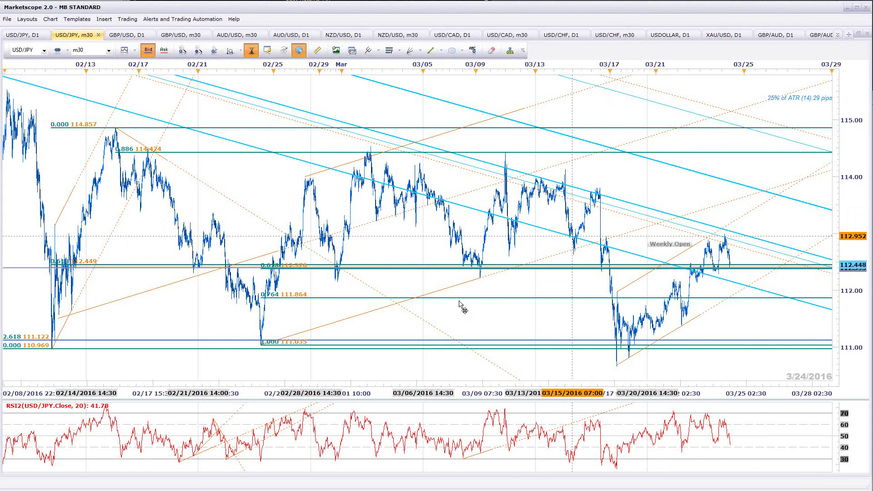
Examine USD/JPY price against the rising line from the February low, the descending channels since November 2015 and the 0.618 levels near 112.4
left_click(476, 283)
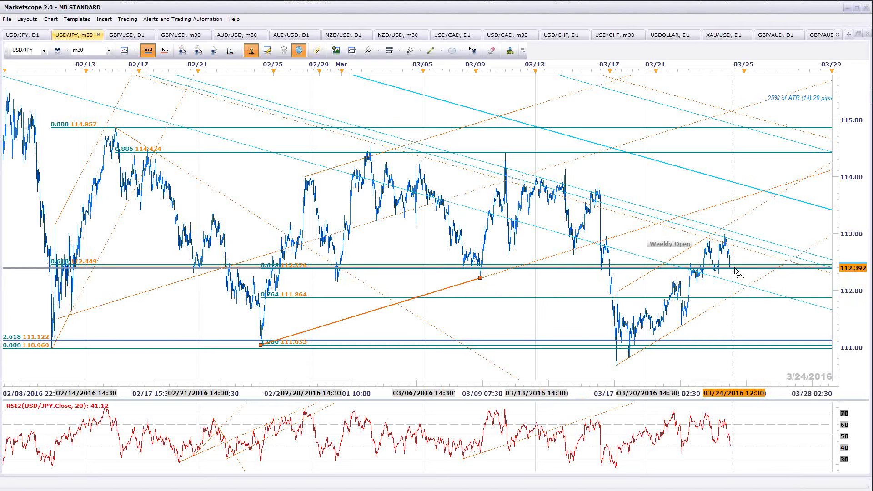
scroll(720, 325, "up", 3)
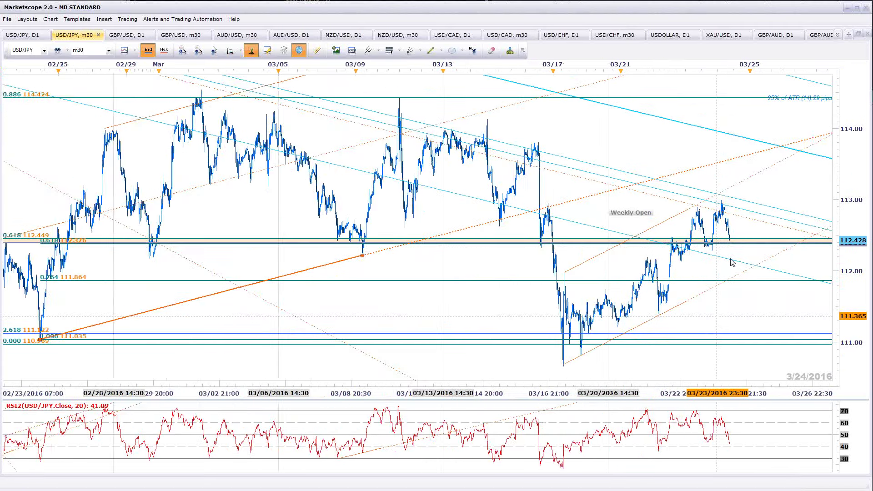
scroll(732, 262, "up", 3)
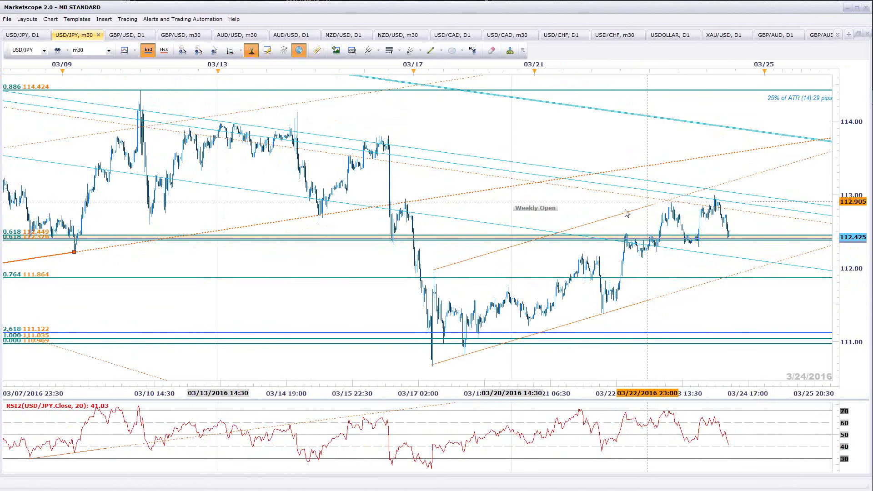
scroll(725, 247, "down", 3)
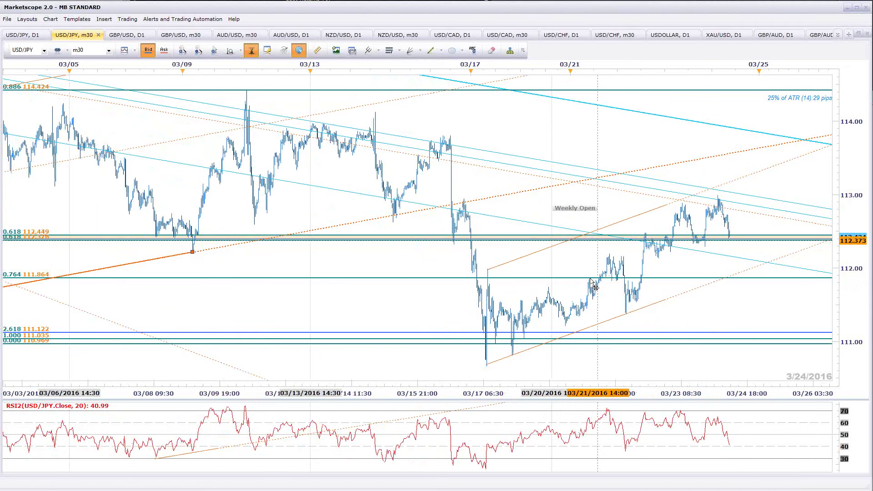
scroll(370, 309, "down", 5)
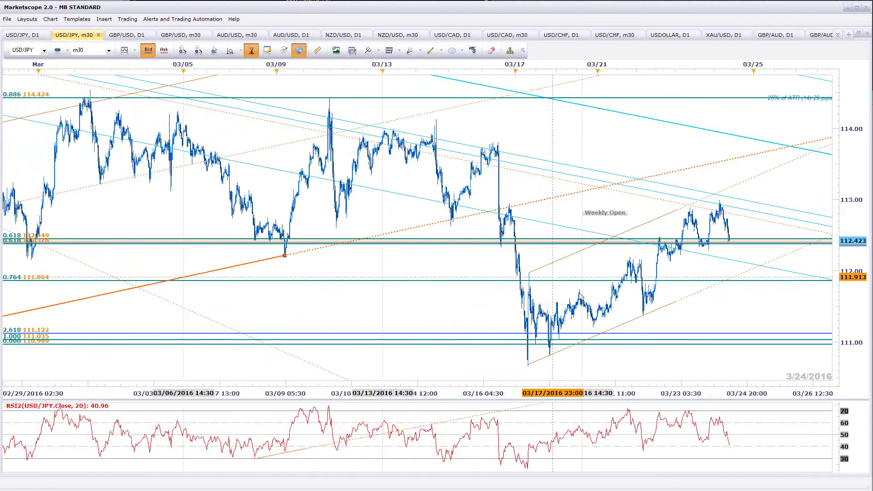
scroll(605, 295, "down", 4)
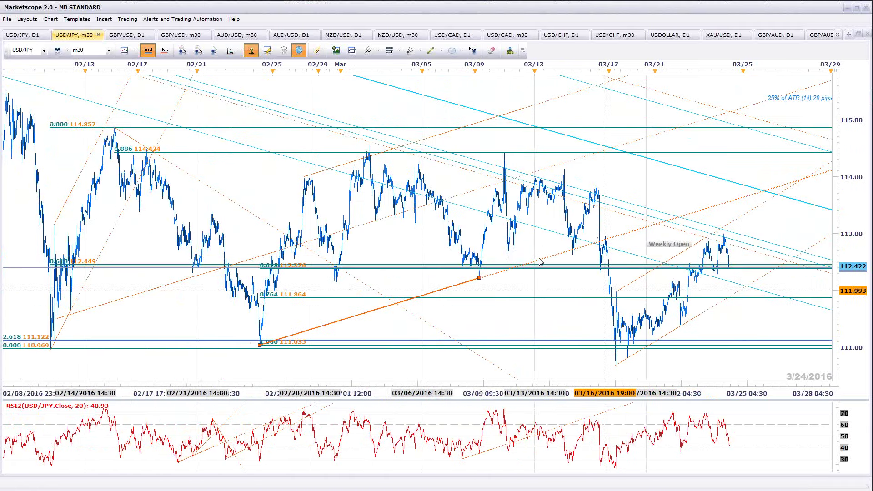
scroll(575, 291, "down", 1)
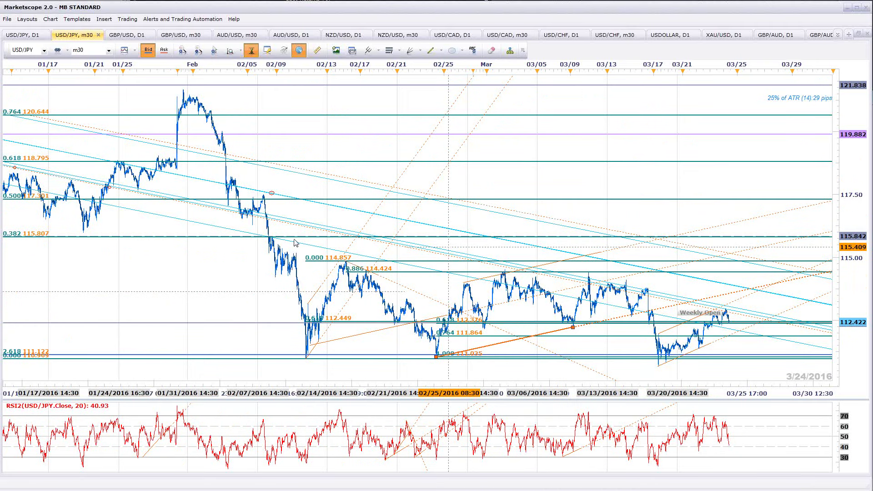
scroll(295, 242, "down", 3)
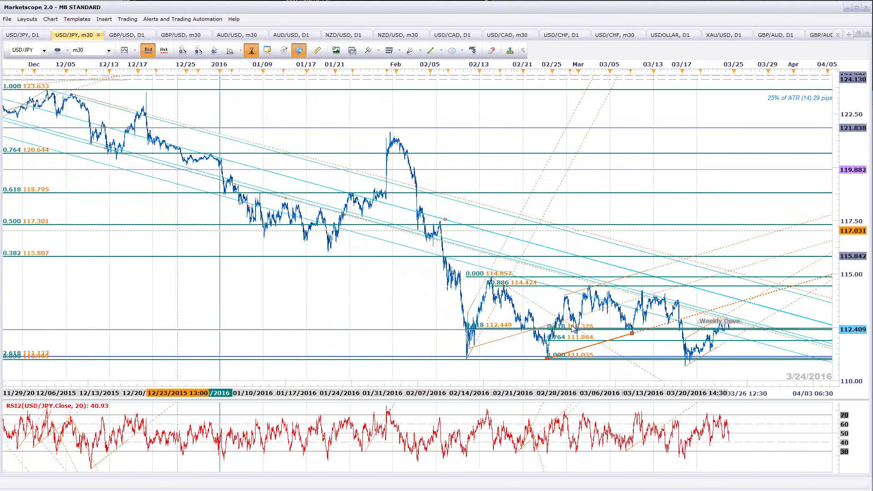
scroll(611, 310, "down", 1)
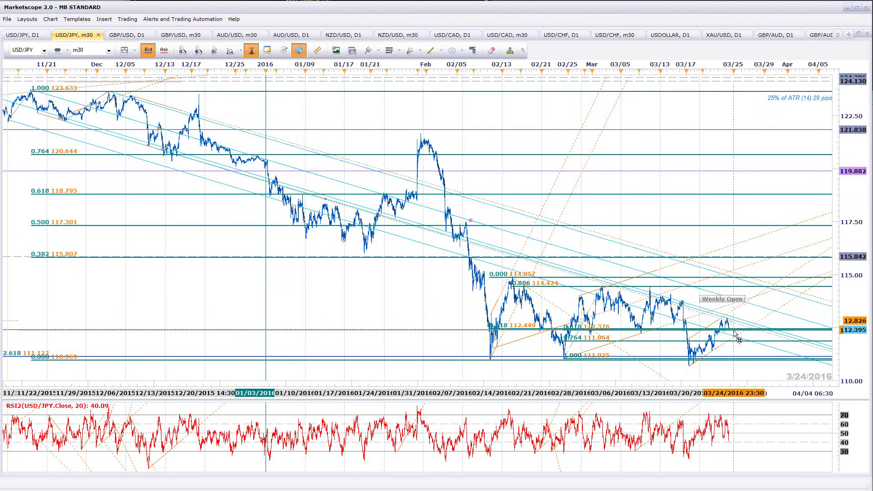
scroll(741, 332, "up", 2)
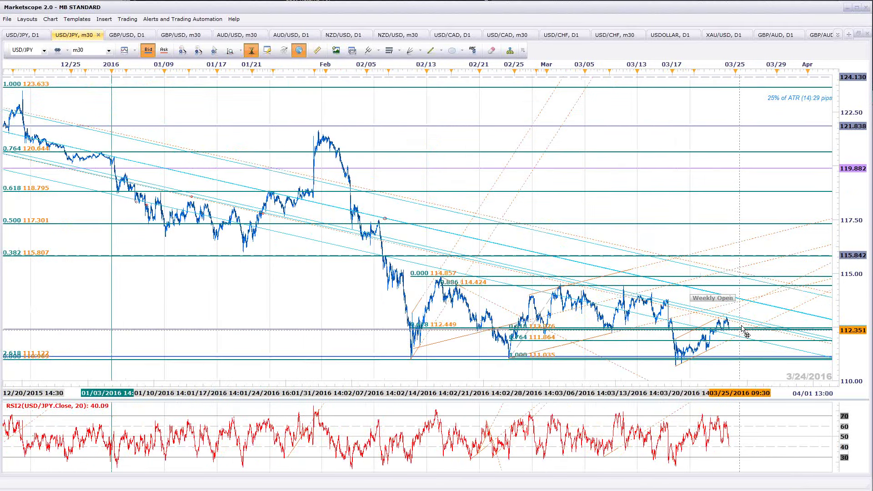
scroll(749, 321, "up", 2)
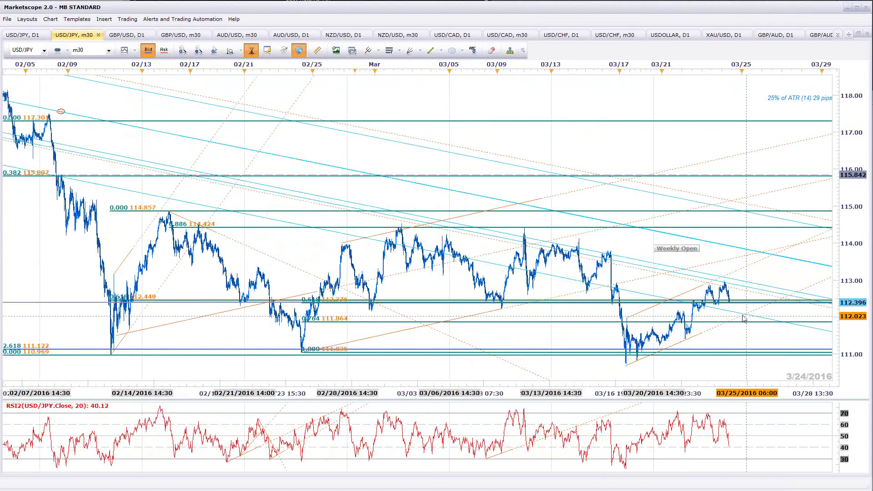
scroll(737, 310, "up", 2)
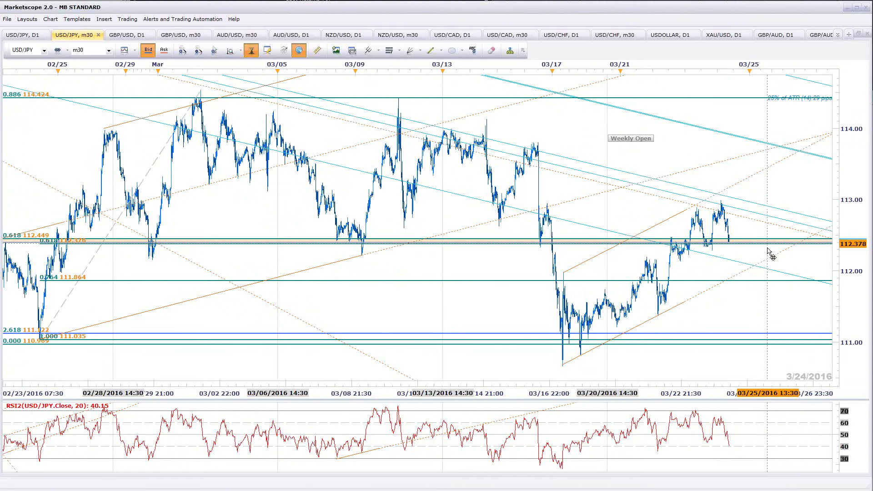
scroll(767, 244, "up", 2)
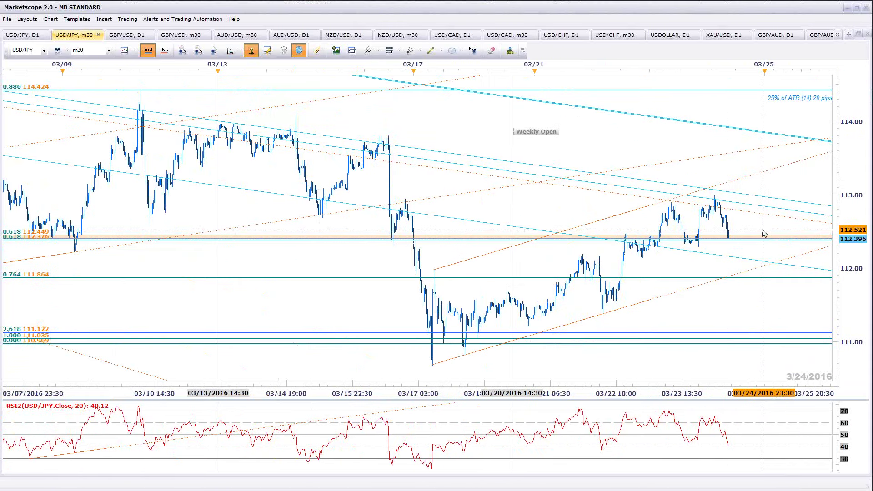
Draw a Fibonacci retracement over the March rebound, from the 03/17 low to the latest swing high near 113.00
left_click(646, 302)
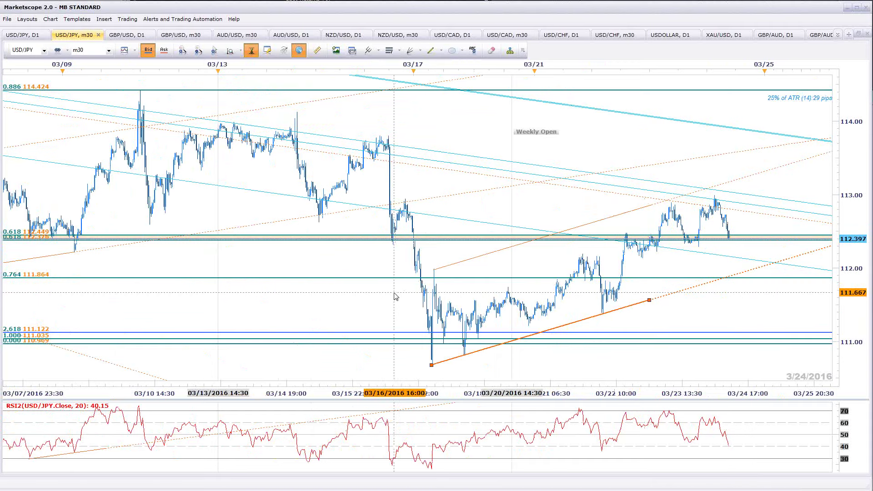
scroll(396, 241, "down", 1)
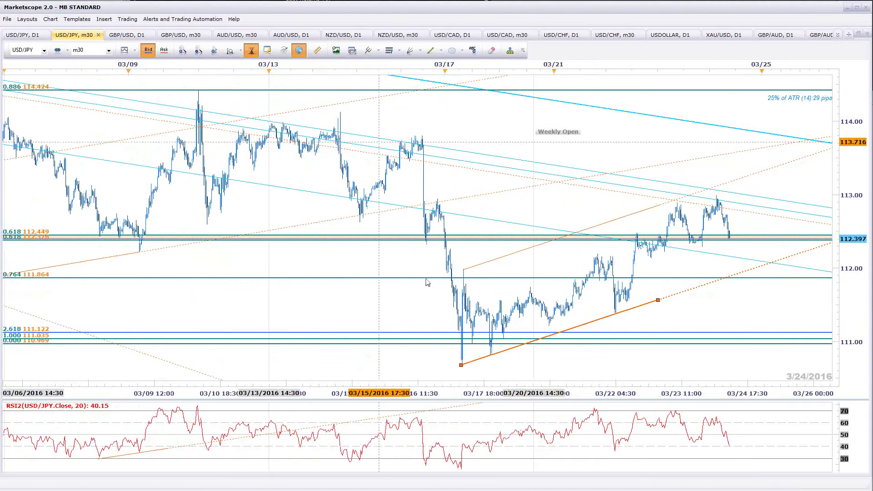
mouse_move(461, 364)
left_mouse_down()
mouse_move(725, 192)
mouse_move(716, 194)
left_mouse_up()
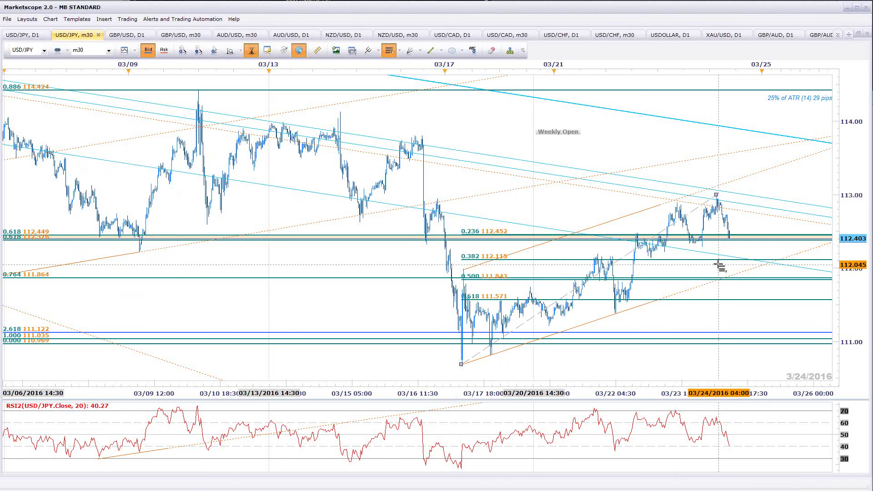
Hide the 0.764 level of the older Fibonacci retracement anchored at the late-February low and the 03/02 high
scroll(269, 309, "down", 4)
right_click(272, 297)
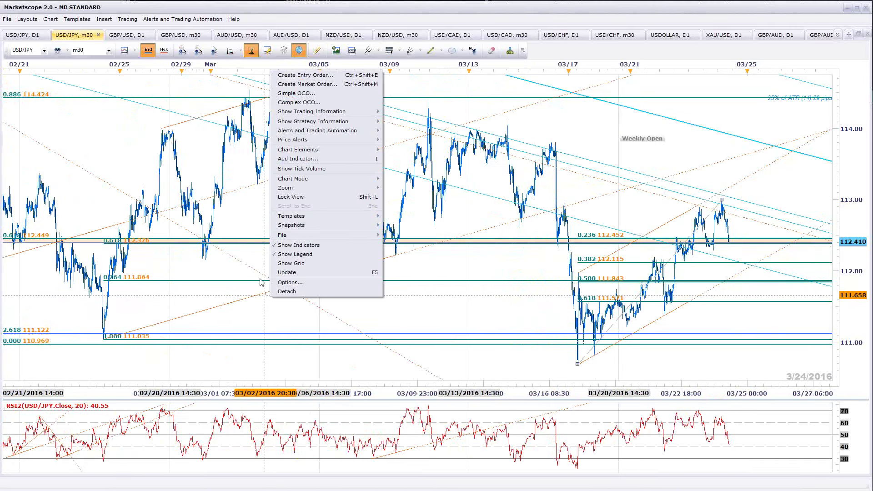
left_click(244, 280)
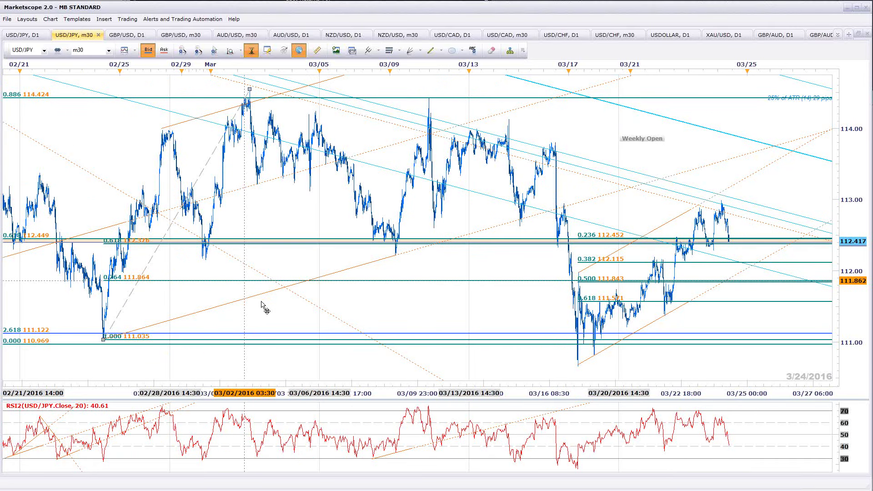
double_click(230, 306)
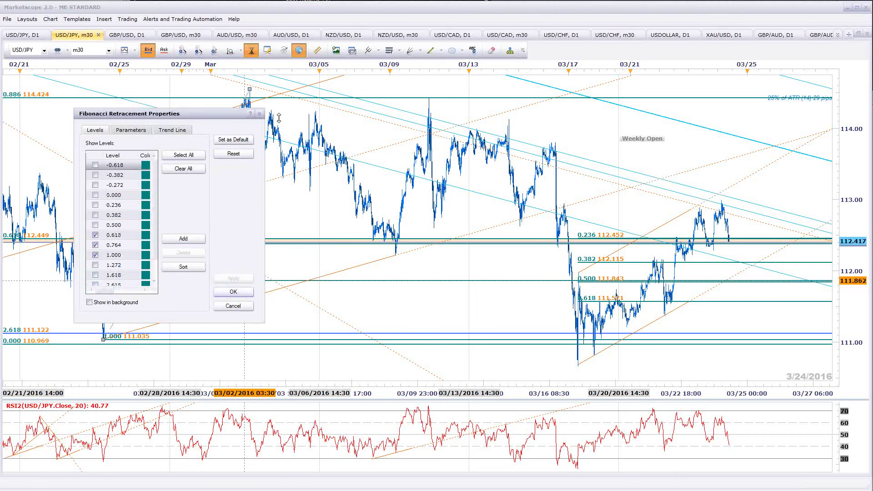
left_click(97, 245)
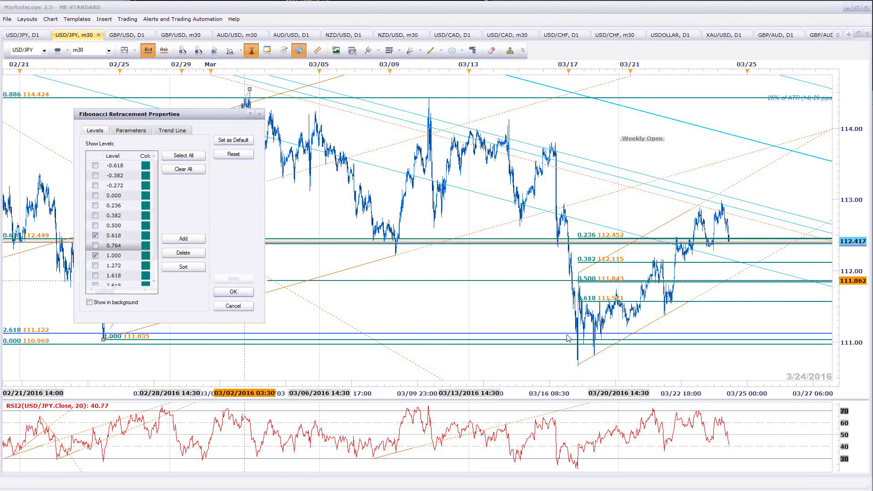
left_click(246, 292)
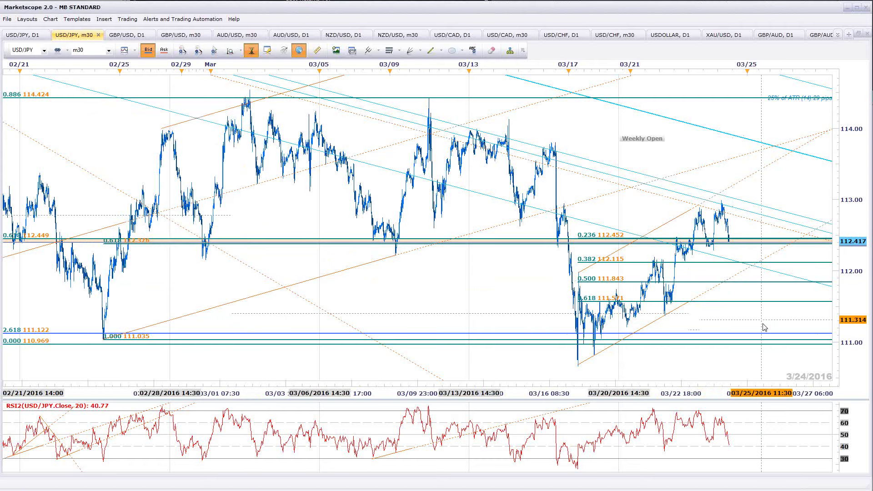
Hide the 0.236 level of the Fibonacci retracement that starts at the 03/17 low
scroll(769, 348, "up", 3)
scroll(769, 348, "up", 1)
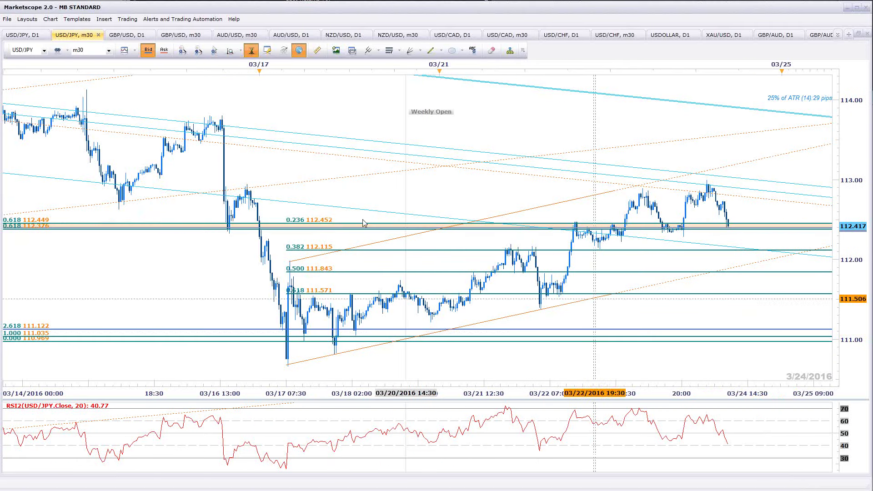
double_click(398, 250)
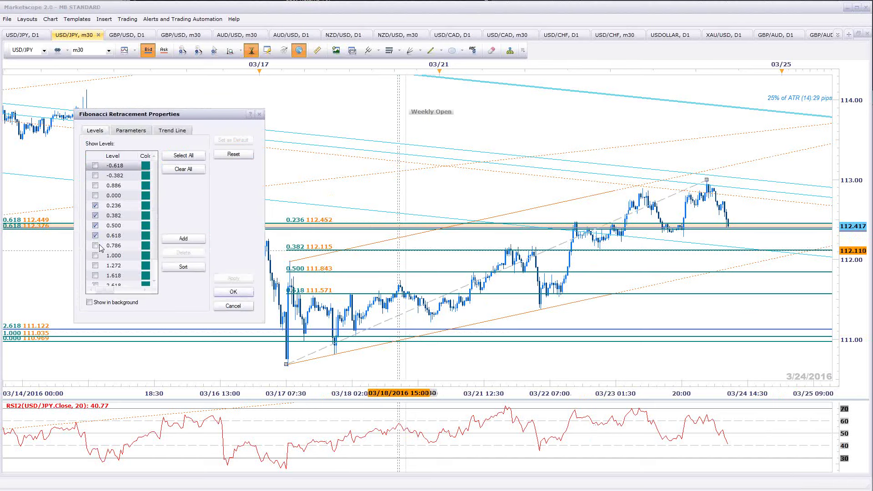
left_click(95, 205)
left_click(233, 291)
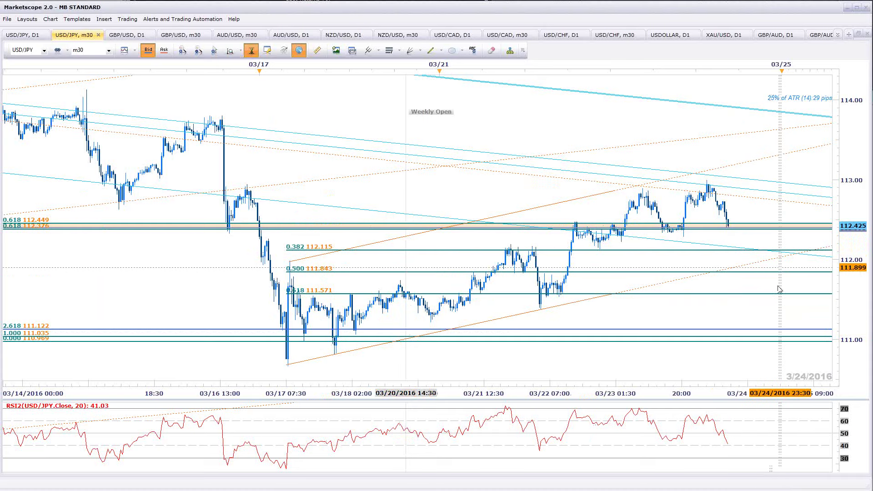
Draw a small ellipse near 03/24 where the 0.382 retracement at 112.115 meets the descending channel line on the USD/JPY 30-minute chart
scroll(769, 293, "down", 2)
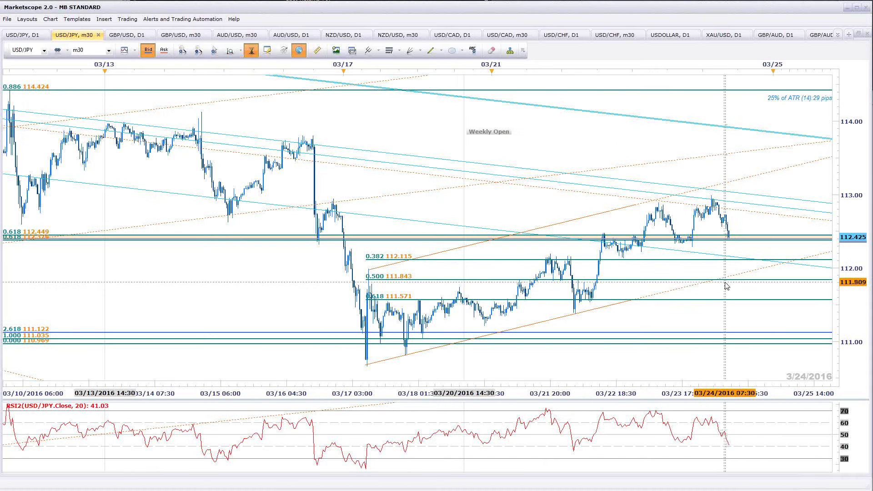
scroll(727, 286, "up", 1)
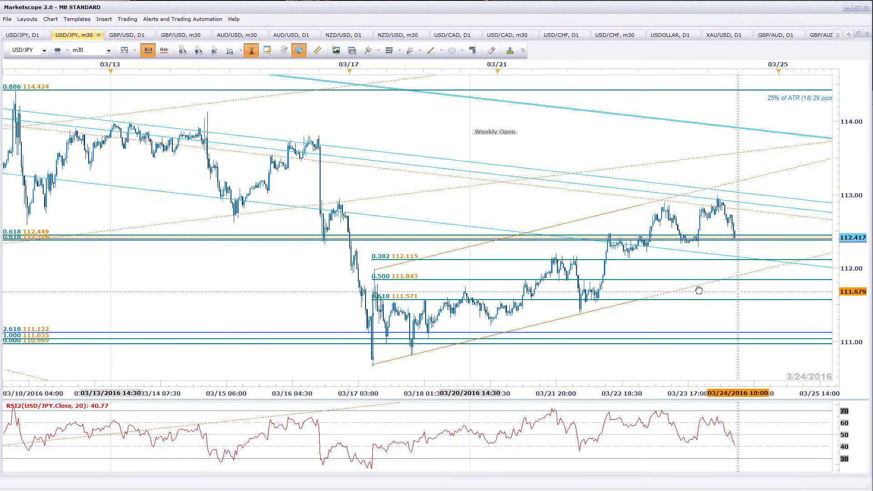
scroll(699, 290, "down", 5)
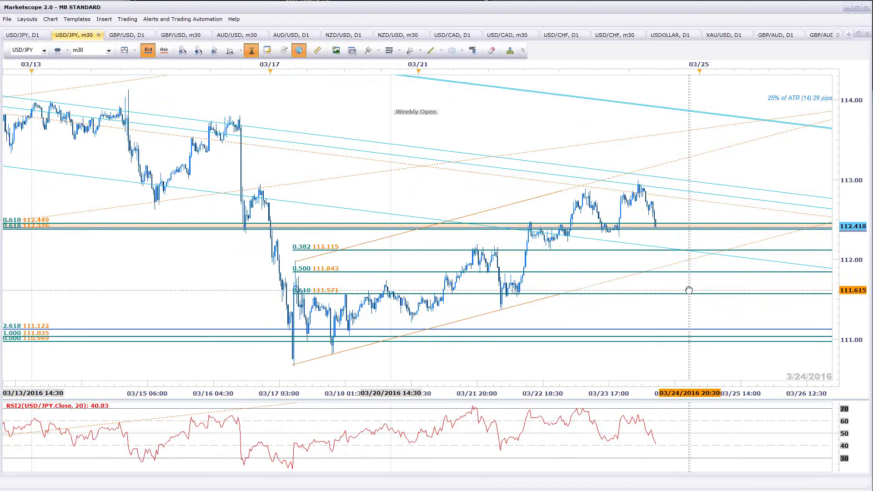
scroll(692, 290, "up", 2)
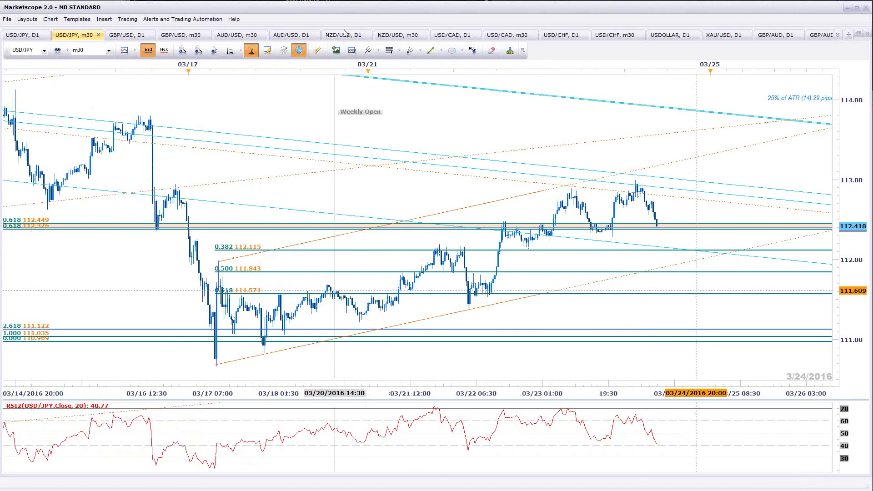
left_click(462, 50)
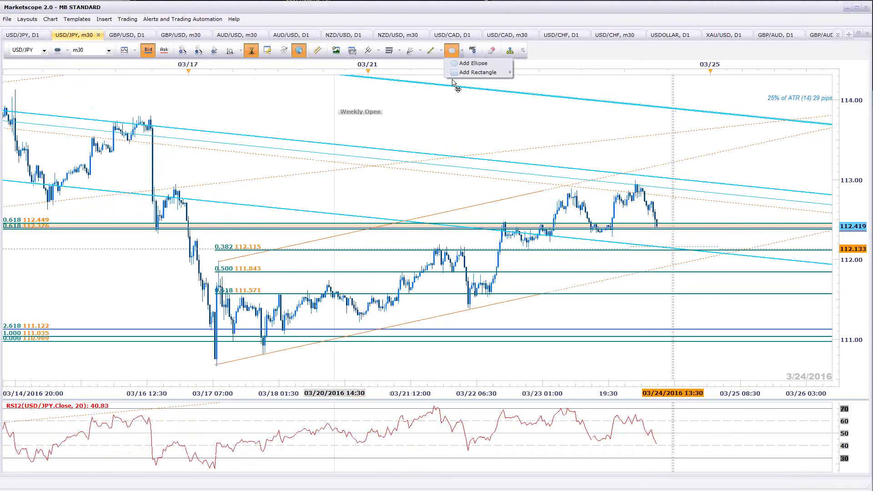
left_click(462, 64)
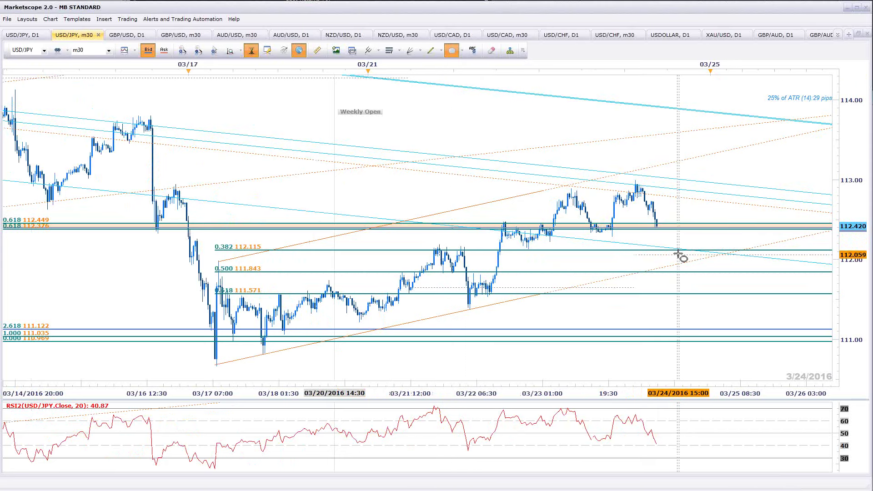
left_click_drag(684, 253, 694, 255)
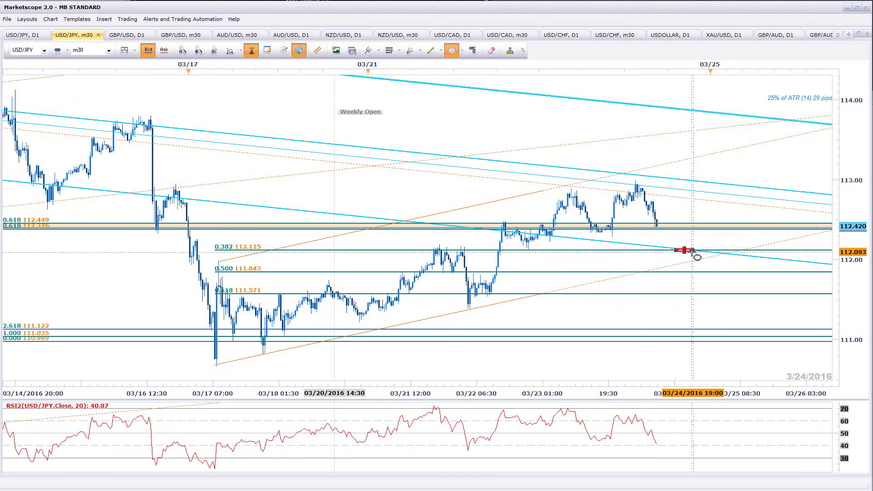
key("Return")
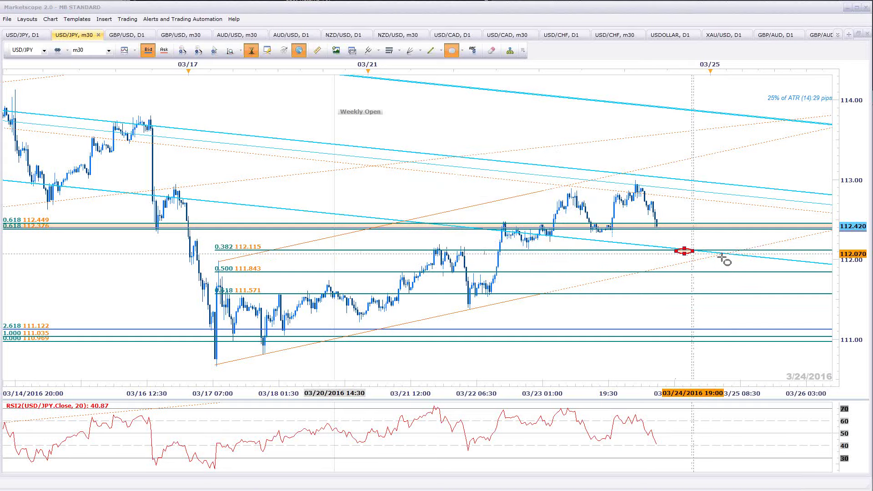
Deselect the ellipse and examine USD/JPY 30-minute price since late January against the descending channels, the March rising channel and the Fibonacci levels
scroll(473, 270, "down", 2)
scroll(473, 269, "down", 4)
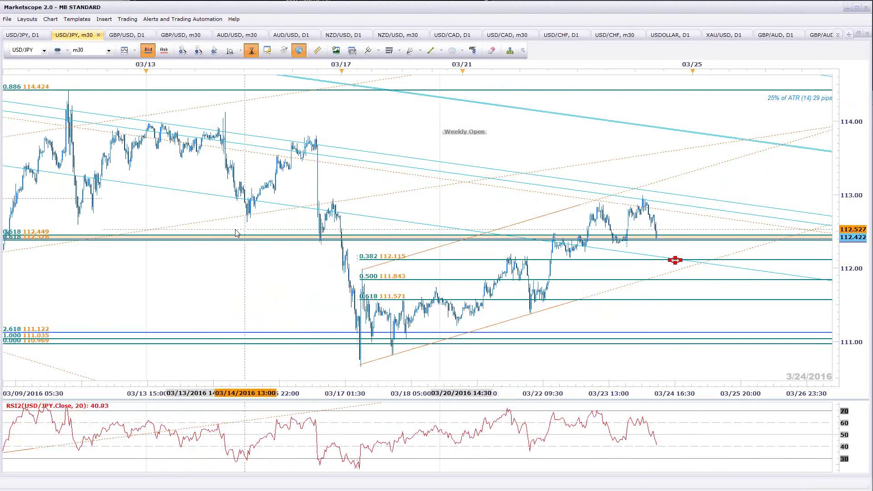
scroll(328, 240, "down", 3)
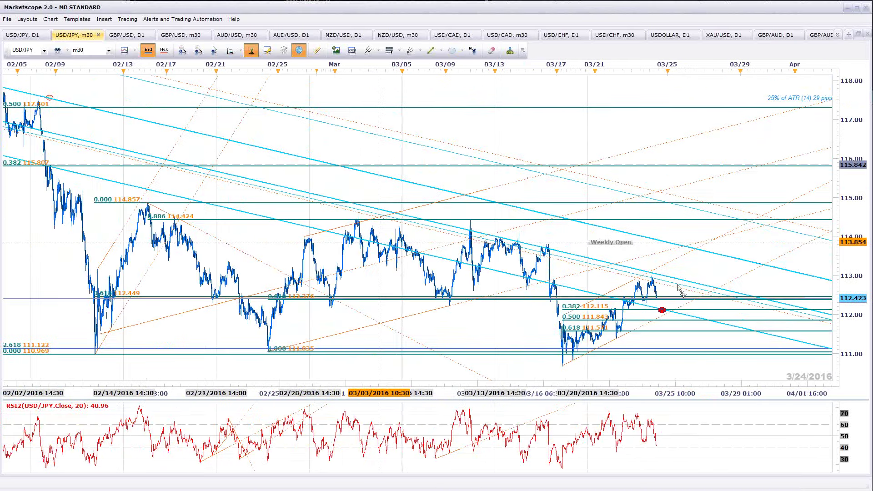
scroll(779, 336, "down", 2)
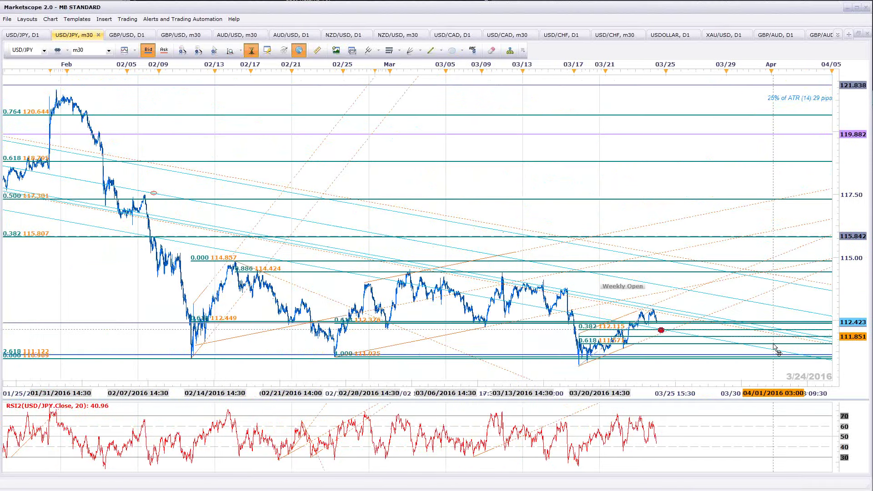
scroll(775, 343, "down", 1)
scroll(775, 352, "up", 5)
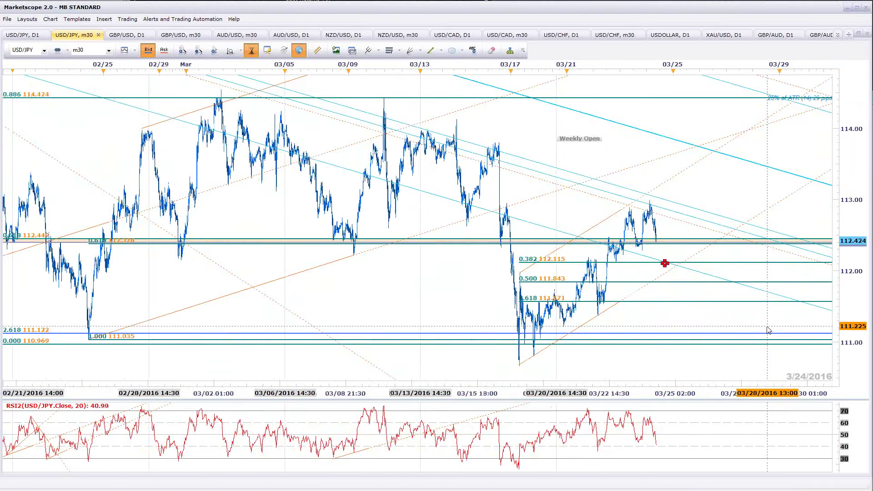
scroll(766, 322, "up", 3)
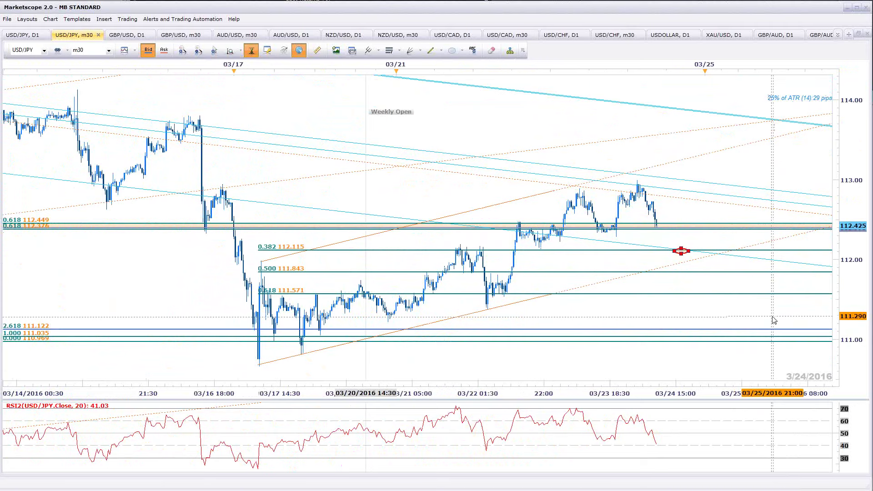
scroll(761, 343, "up", 1)
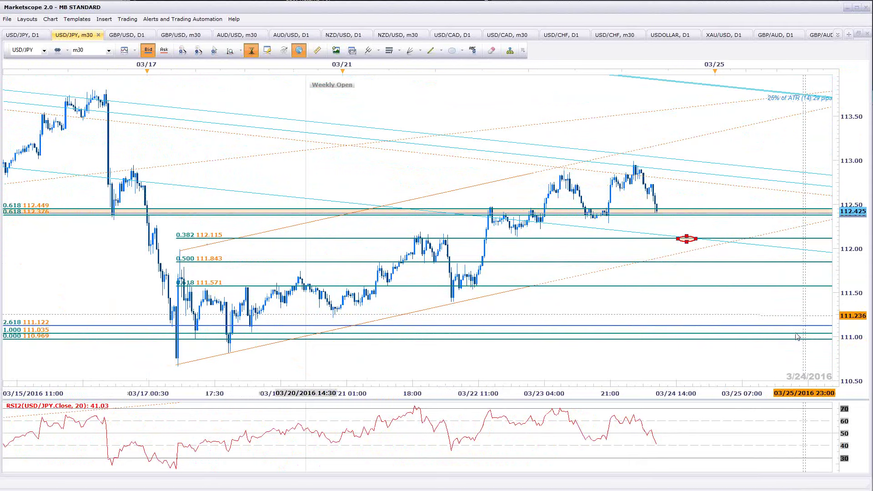
right_click(779, 326)
scroll(778, 332, "up", 3)
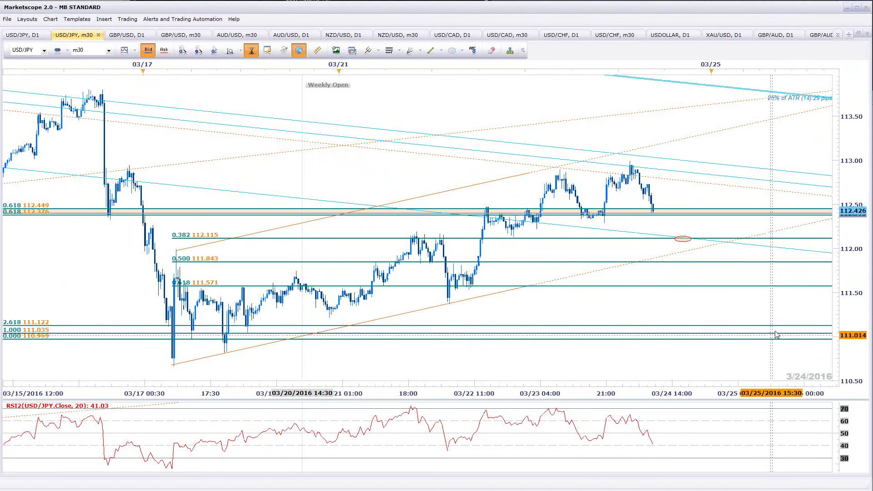
scroll(779, 336, "up", 1)
scroll(781, 338, "down", 3)
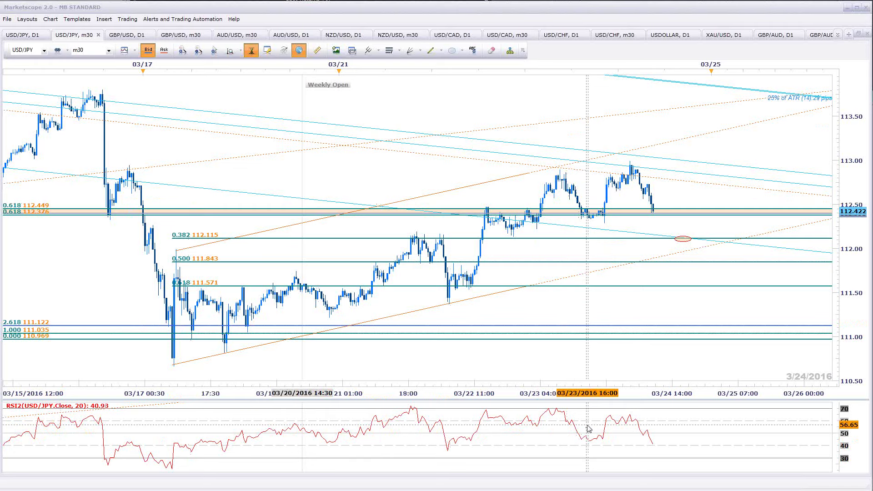
Review the USD/JPY daily chart and open the AUD/USD daily chart
left_click(31, 36)
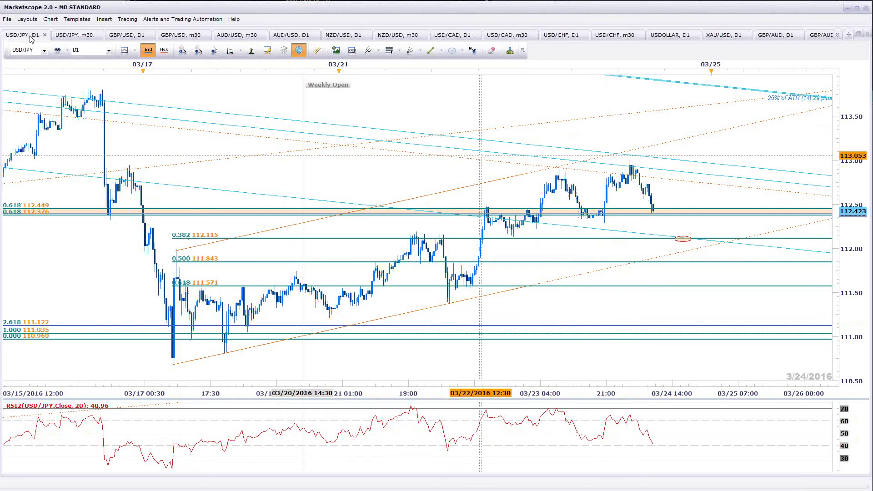
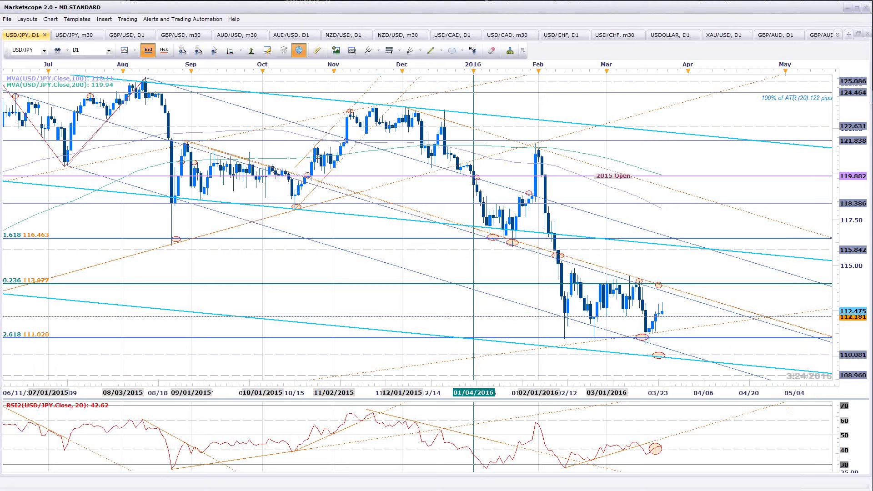
left_click(838, 34)
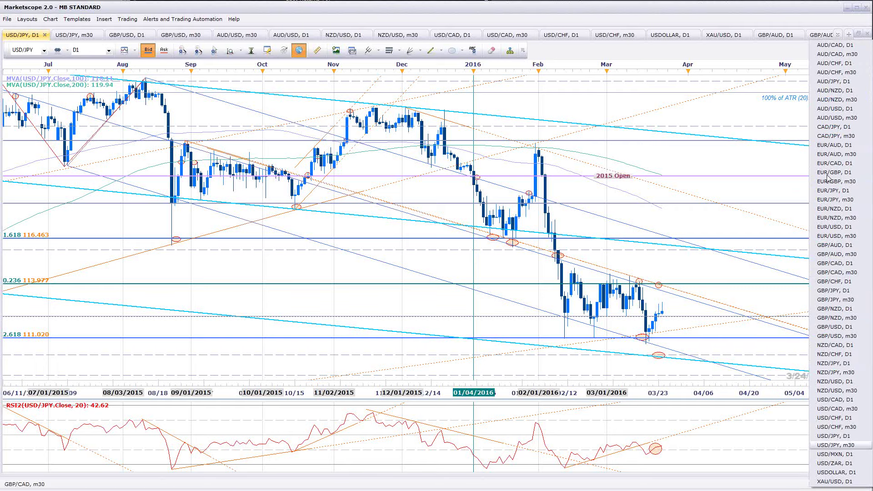
left_click(847, 109)
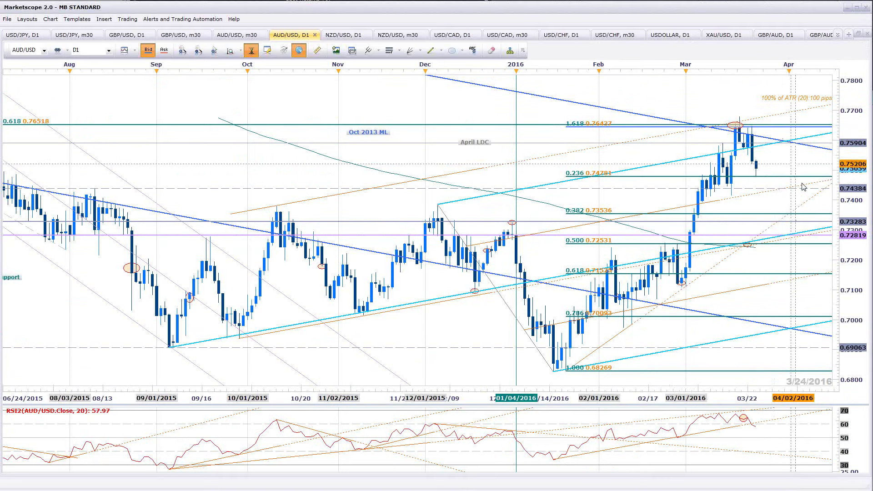
Examine AUD/USD daily price since May 2015 against the Oct 2013 median line, the rising channel and the 0.618 and 1.618 Fibonacci levels
scroll(781, 166, "down", 3)
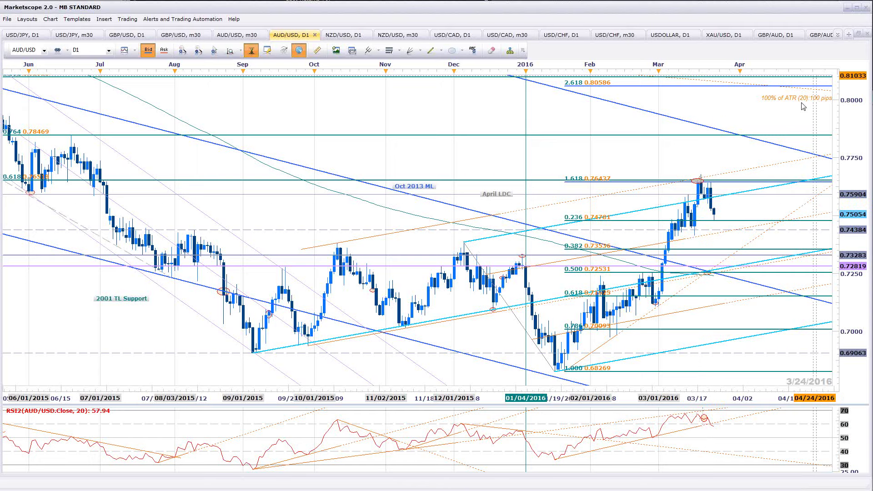
scroll(340, 249, "down", 2)
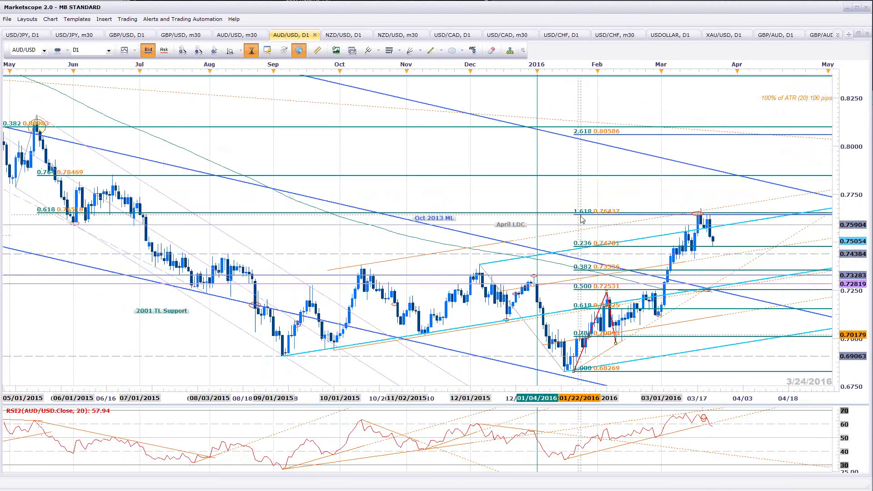
left_click(369, 262)
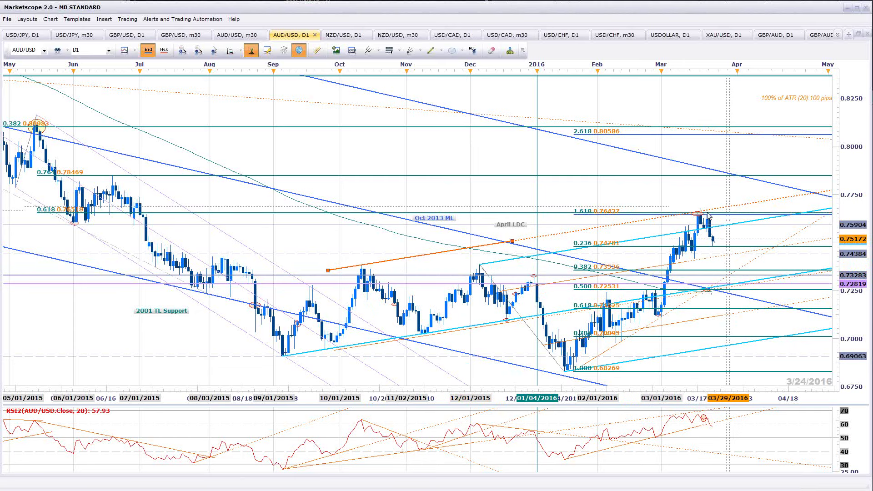
left_click(727, 250)
scroll(759, 281, "up", 2)
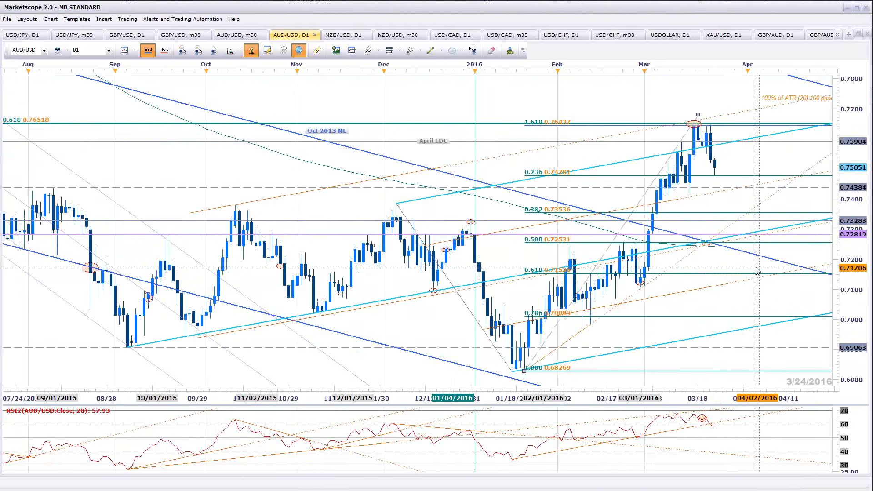
Move the circle in the AUD/USD daily RSI onto the latest reading at the rising support line
scroll(759, 275, "up", 2)
scroll(555, 177, "up", 2)
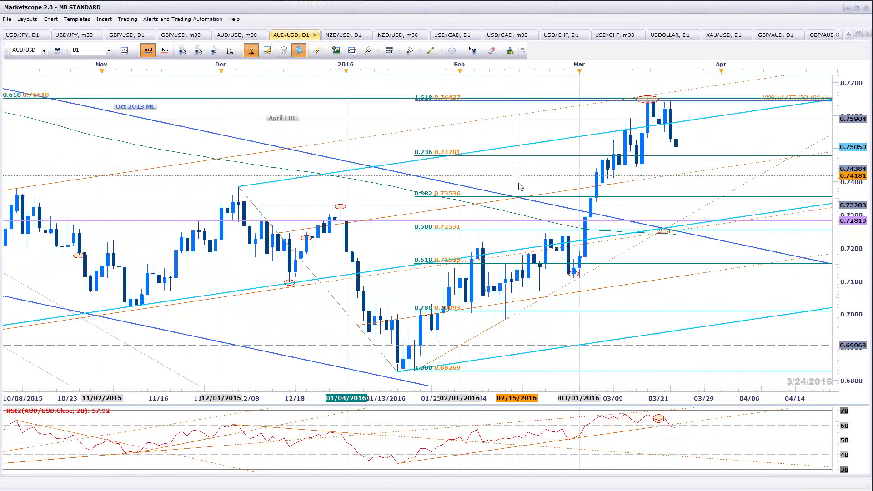
scroll(518, 187, "down", 1)
left_click_drag(664, 424, 679, 434)
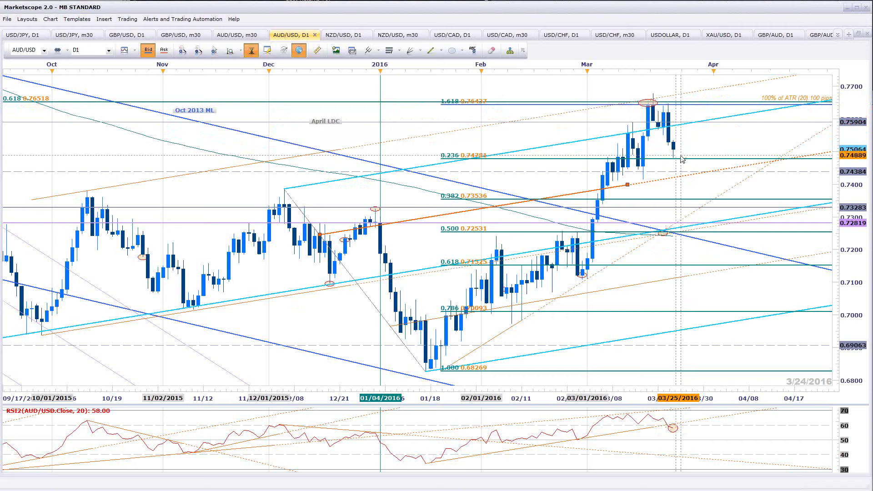
Open the AUD/USD 30-minute chart and examine the March swings against the rising channel and the Fibonacci support zone at 0.74814–0.74892
key("ctrl+Tab")
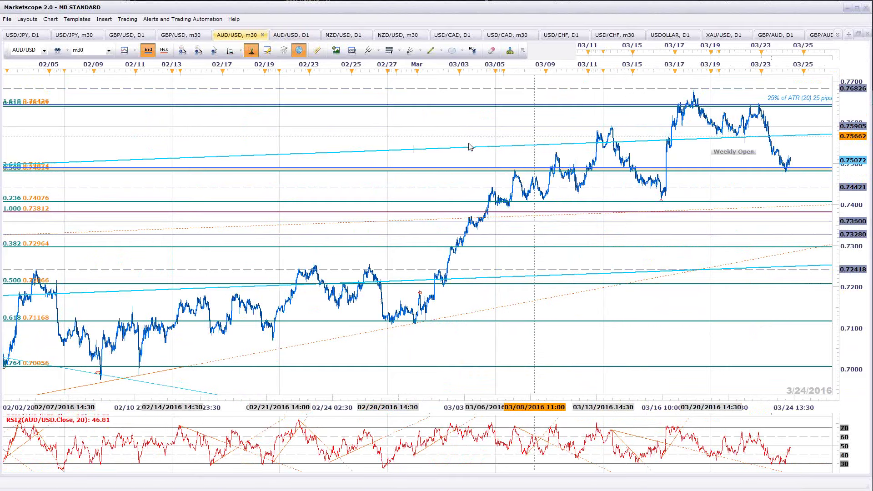
scroll(470, 147, "down", 2)
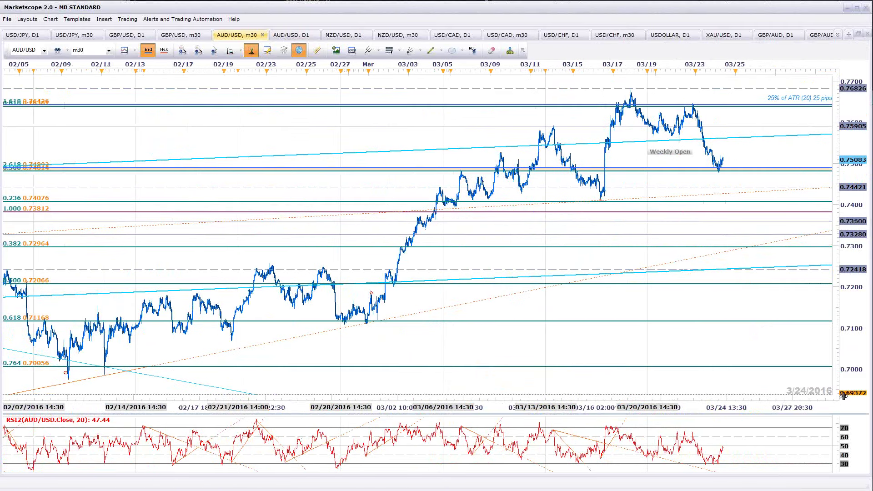
left_click_drag(844, 396, 814, 398)
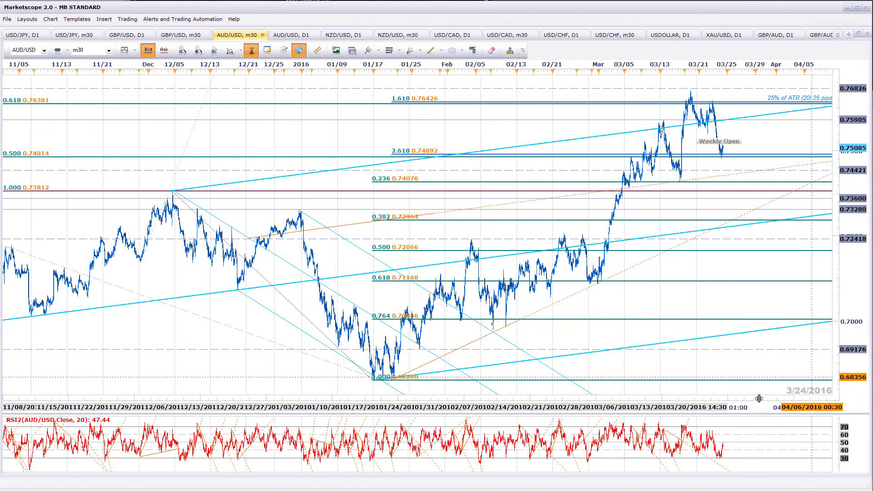
scroll(759, 398, "up", 5)
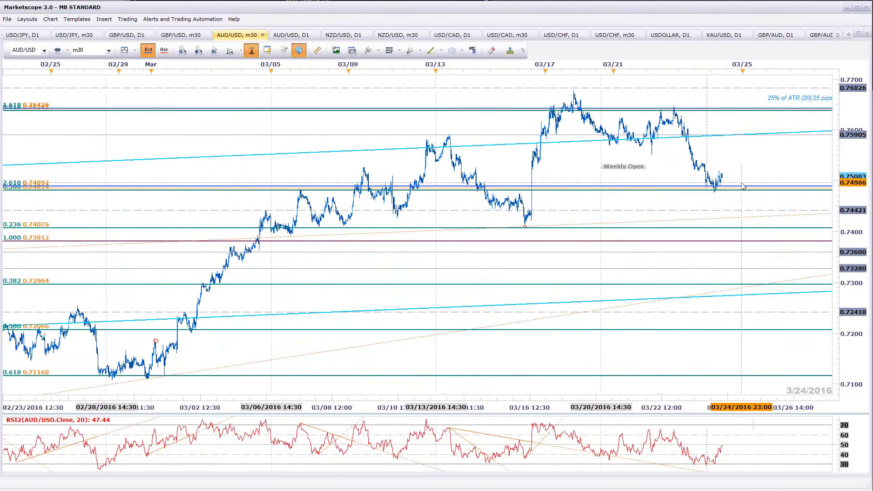
scroll(773, 210, "up", 4)
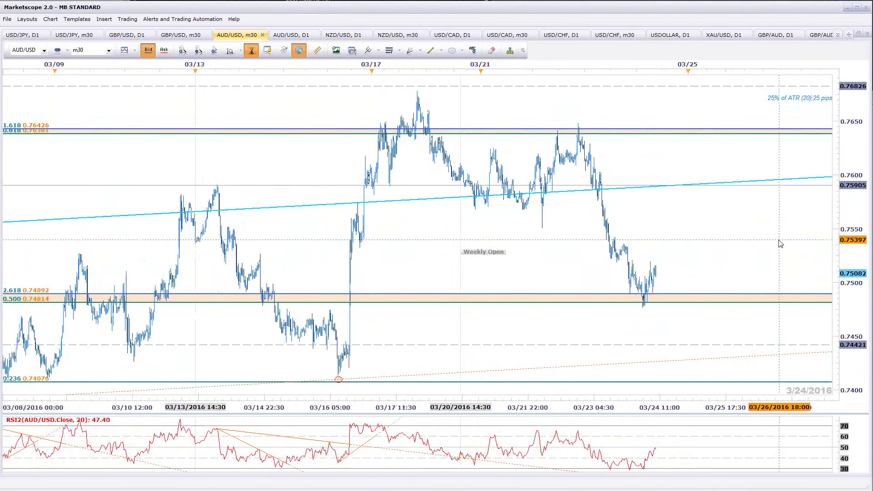
scroll(782, 239, "up", 2)
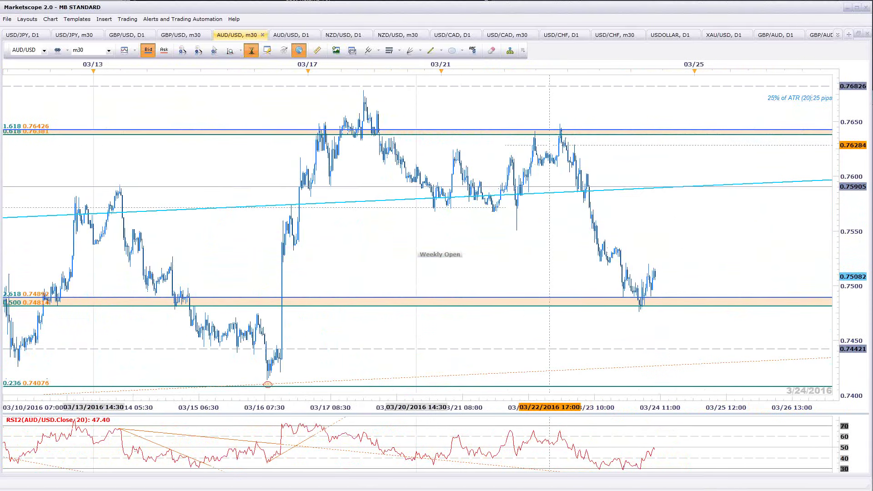
Draw a horizontal line at about 0.75675 along the 03/21–03/22 lows on the AUD/USD 30-minute chart
left_click(432, 52)
mouse_move(450, 82)
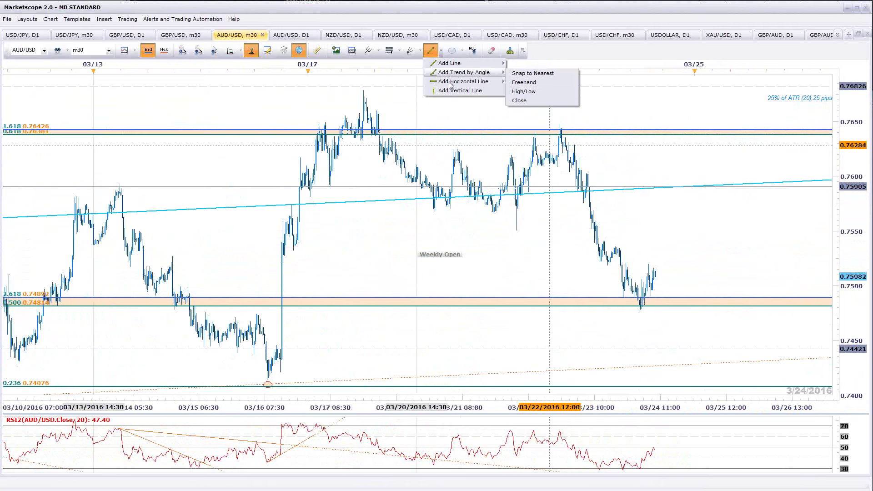
left_click(524, 100)
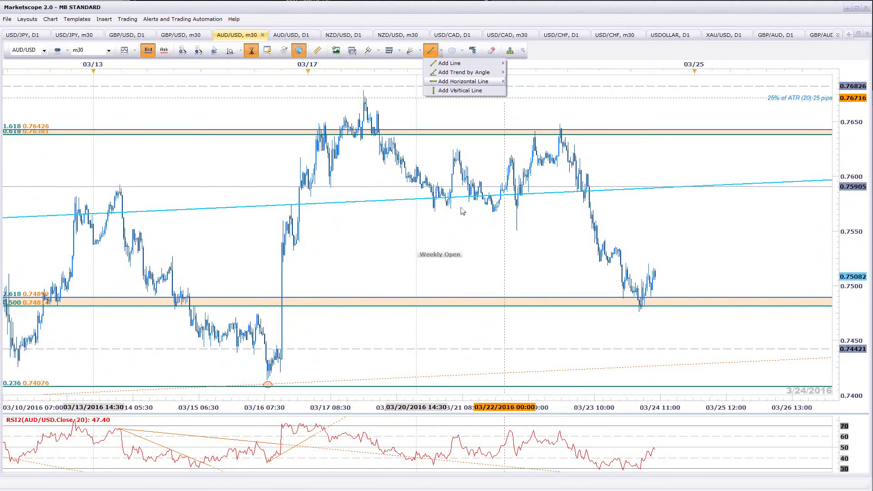
left_click(439, 213)
key("Return")
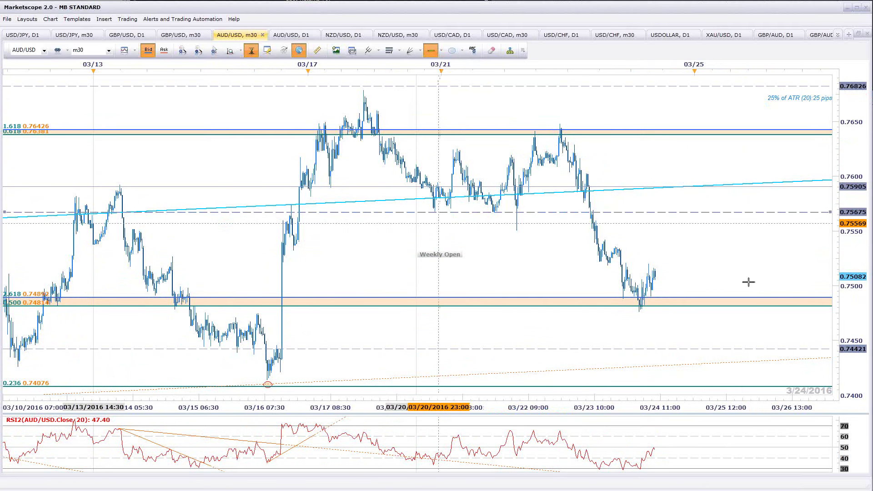
Examine AUD/USD 30-minute swings since late February against the rising channel, the Fibonacci support zone at 0.74814–0.74892 and the RSI
scroll(739, 308, "down", 2)
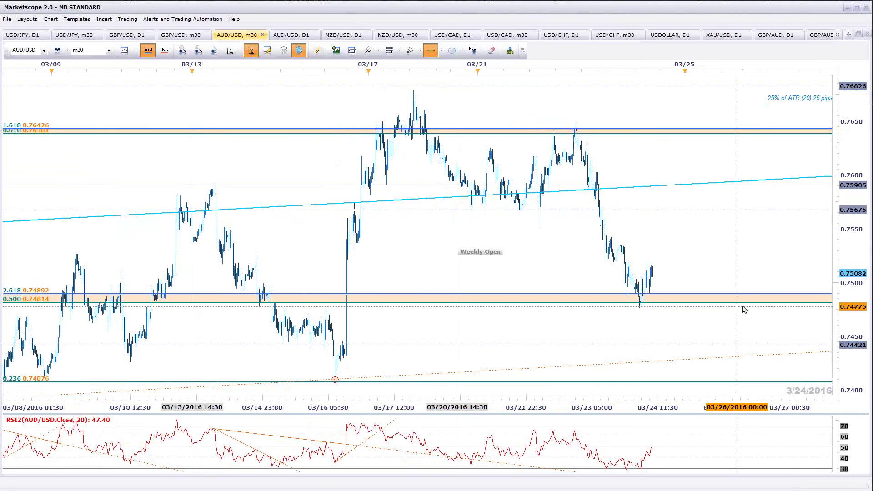
scroll(651, 281, "down", 2)
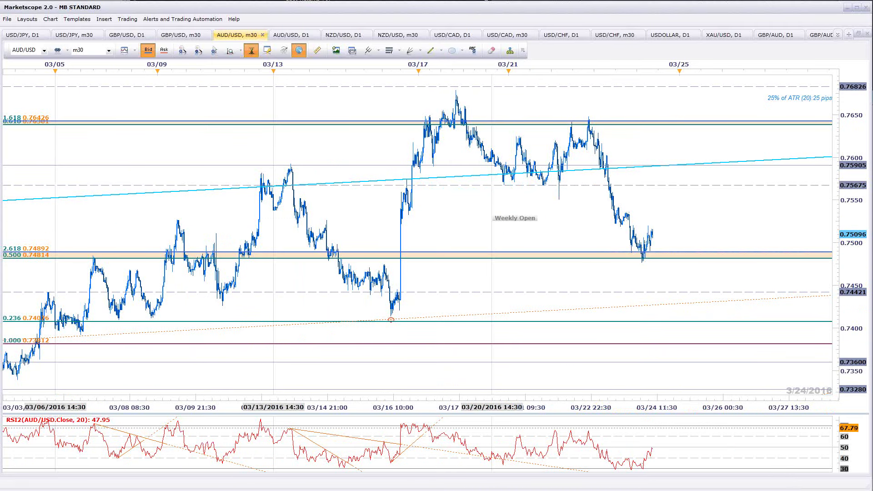
scroll(509, 229, "down", 5)
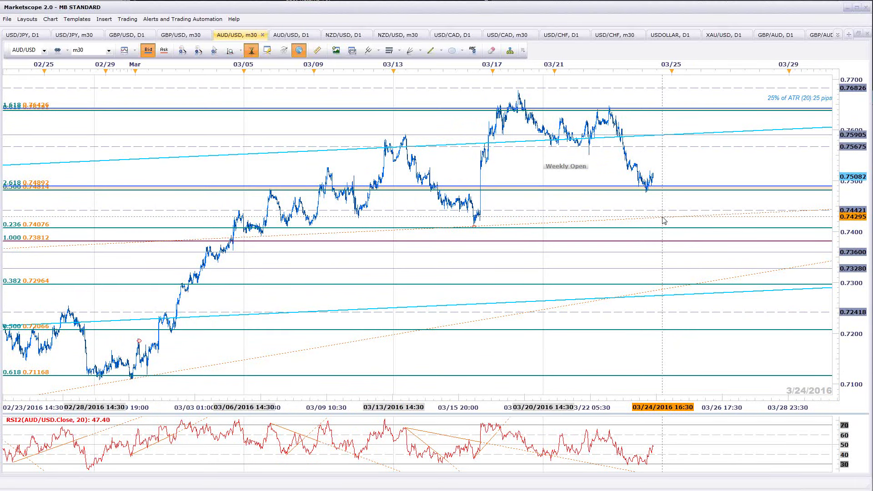
scroll(718, 216, "up", 1)
scroll(711, 249, "up", 4)
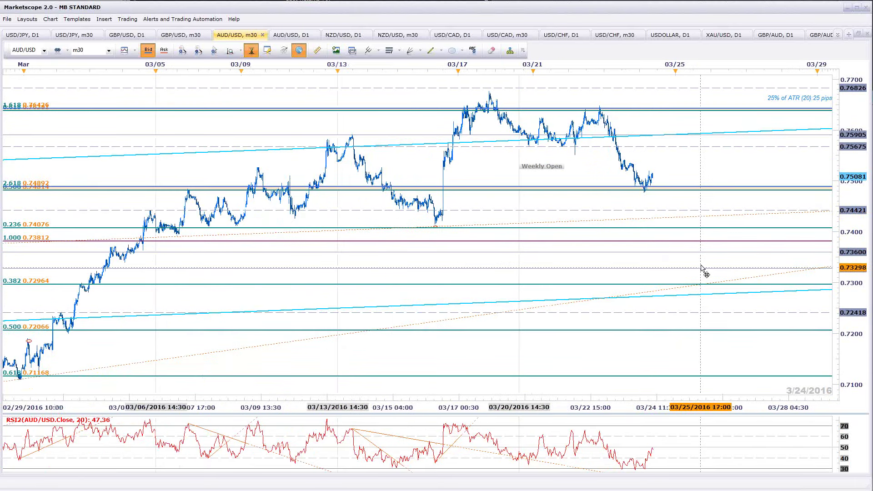
scroll(703, 291, "up", 1)
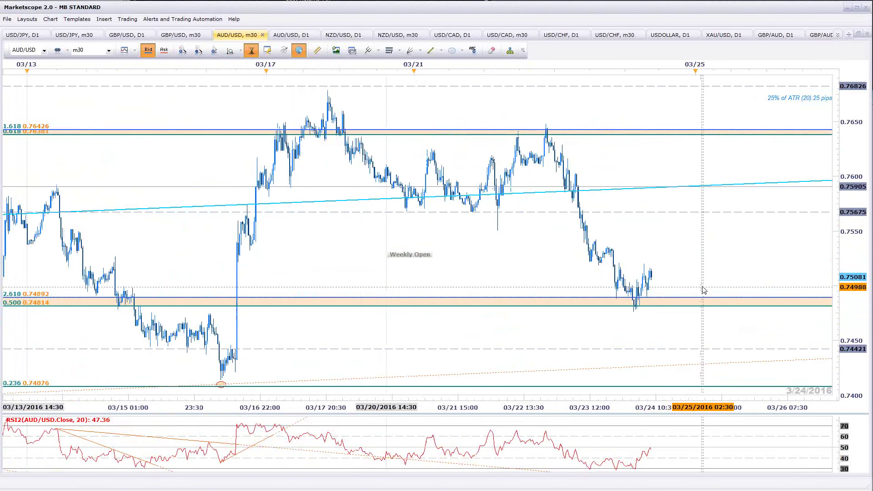
scroll(705, 289, "up", 1)
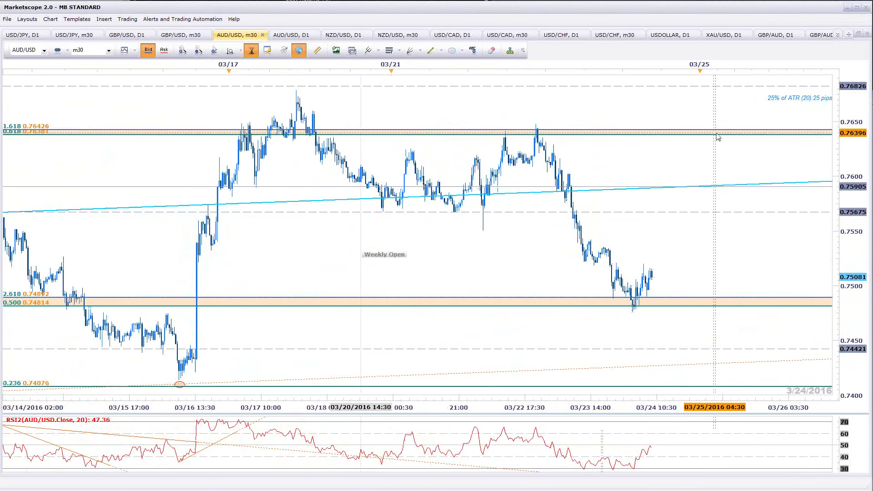
scroll(651, 470, "down", 2)
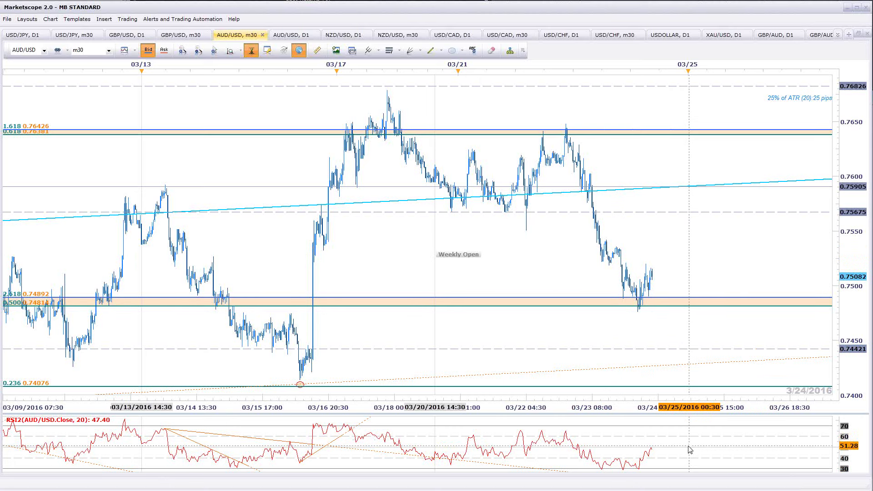
scroll(754, 247, "down", 5)
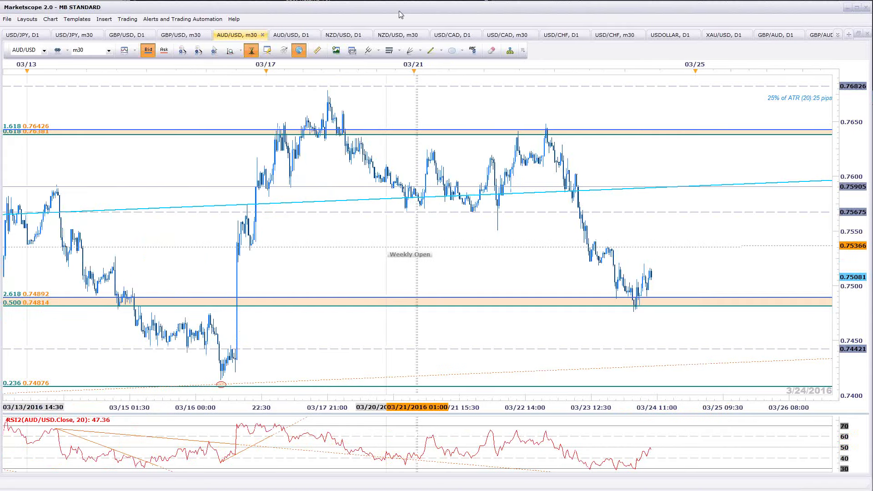
Draw a Fibonacci retracement from the 03/17 high at about 0.7680 to the 03/24 low on the AUD/USD 30-minute chart
scroll(560, 197, "down", 5)
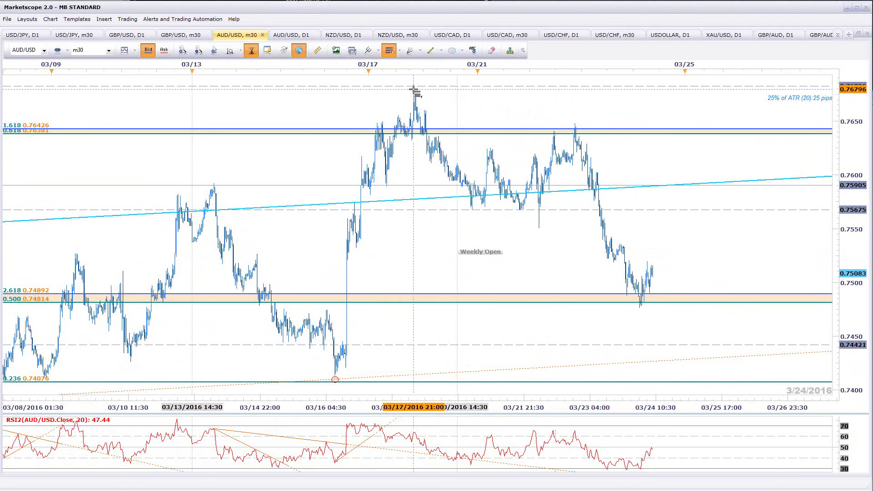
left_click_drag(414, 90, 663, 312)
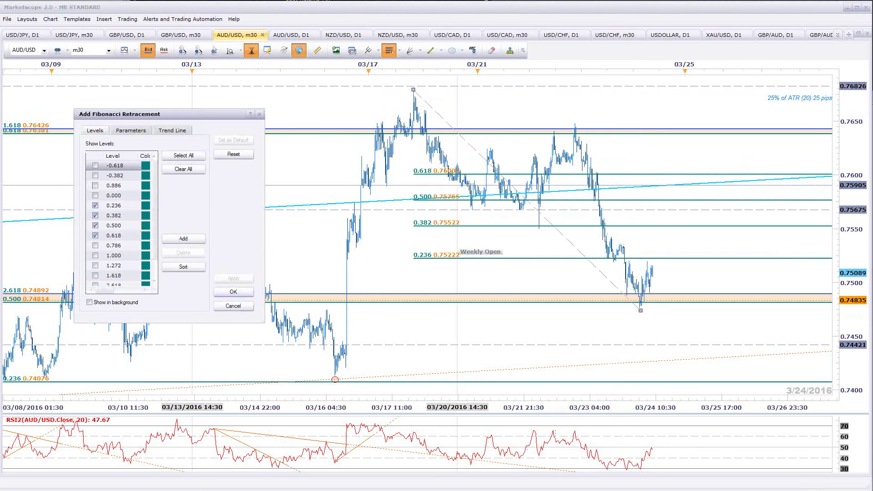
key("Return")
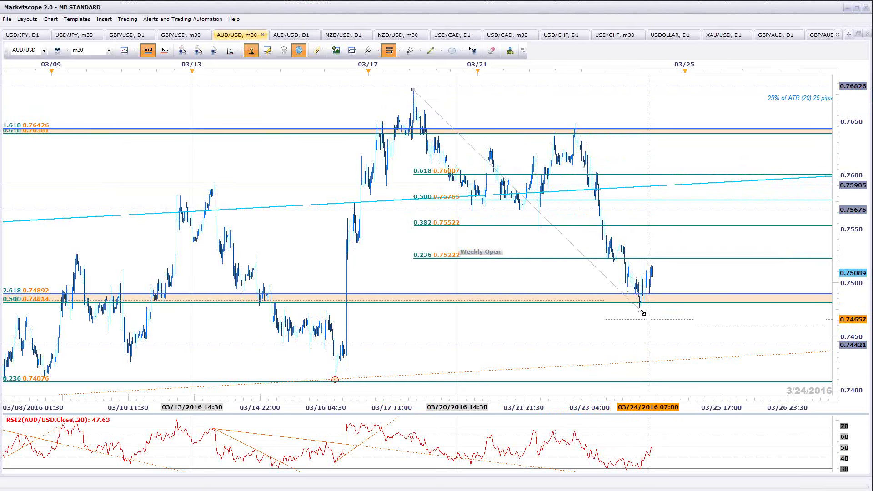
left_click_drag(641, 311, 639, 309)
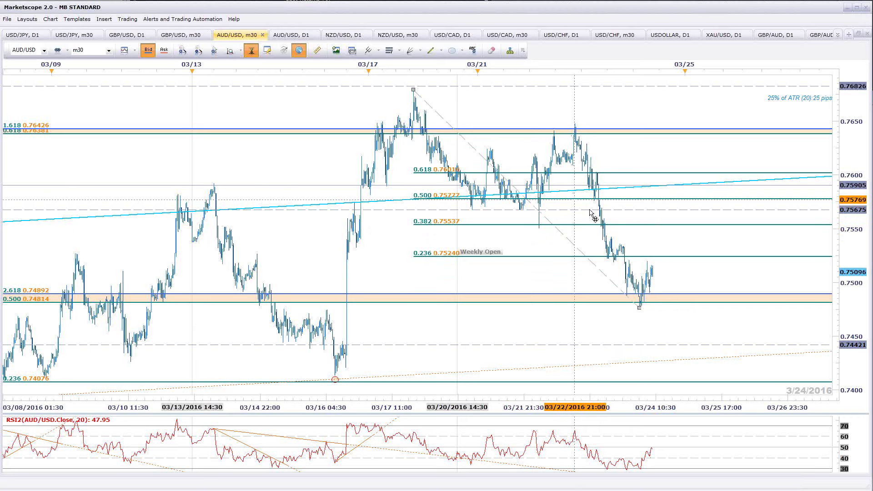
Hide the 0.500 level of the new Fibonacci retracement, keeping 0.236, 0.382 and 0.618 shown
double_click(576, 205)
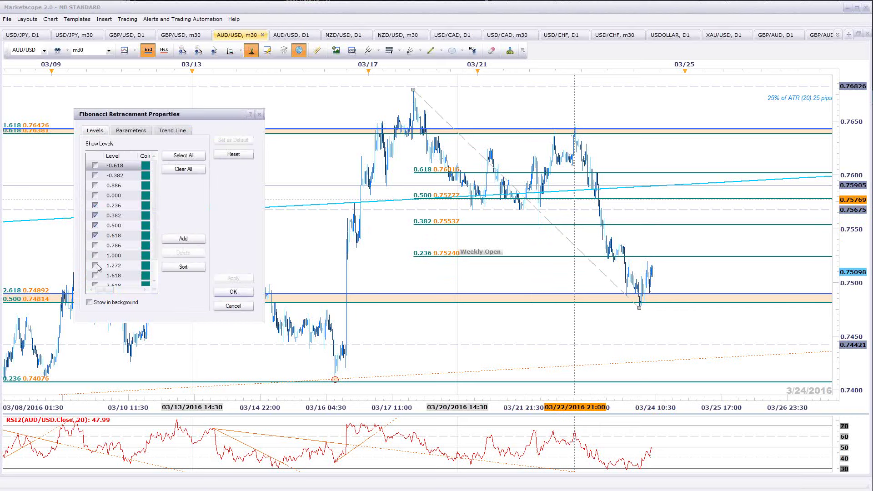
left_click(95, 227)
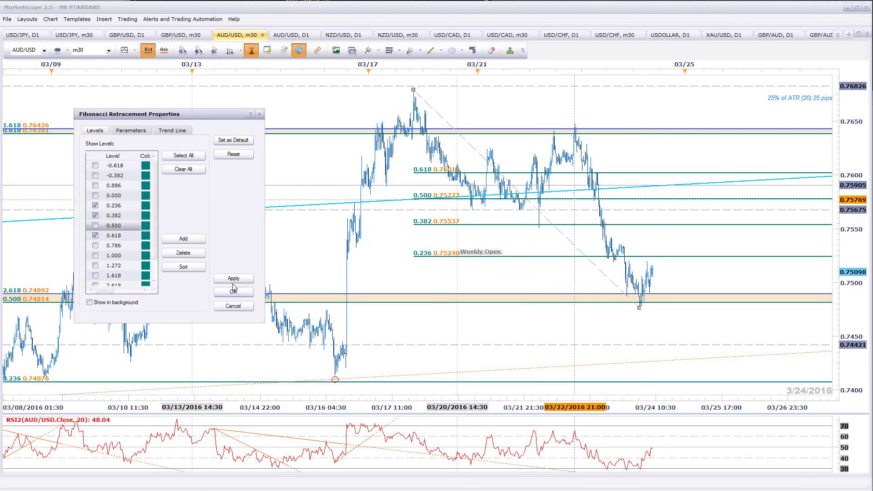
left_click(233, 281)
key("Return")
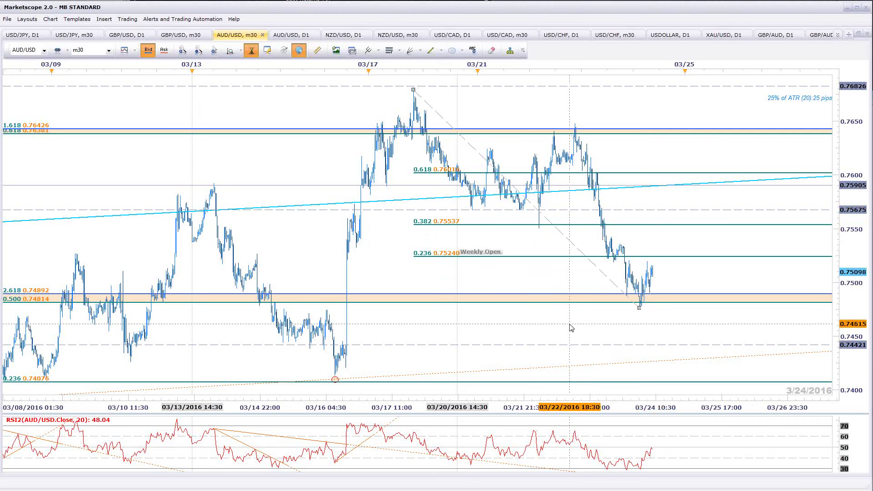
left_click(618, 189)
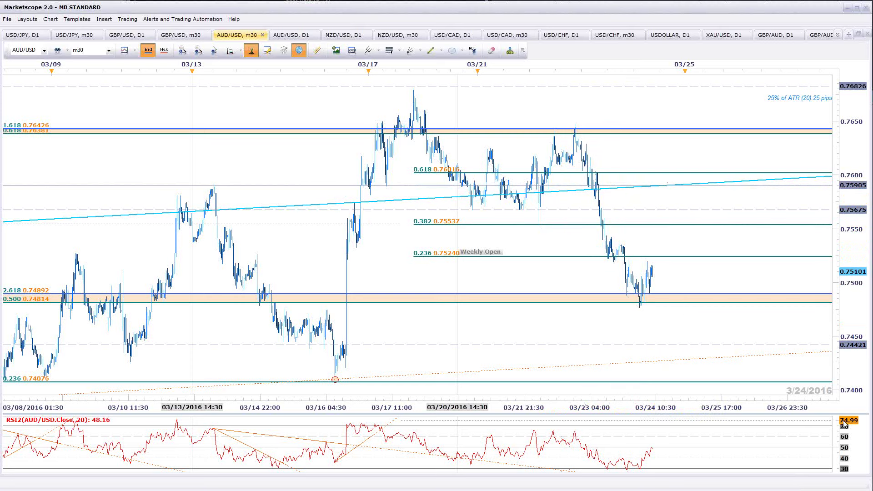
Draw a descending pitchfork from the 03/17 high through the 03/22 low near 0.7550 and the 03/22 high near 0.7647
left_click(368, 50)
left_click_drag(413, 89, 492, 217)
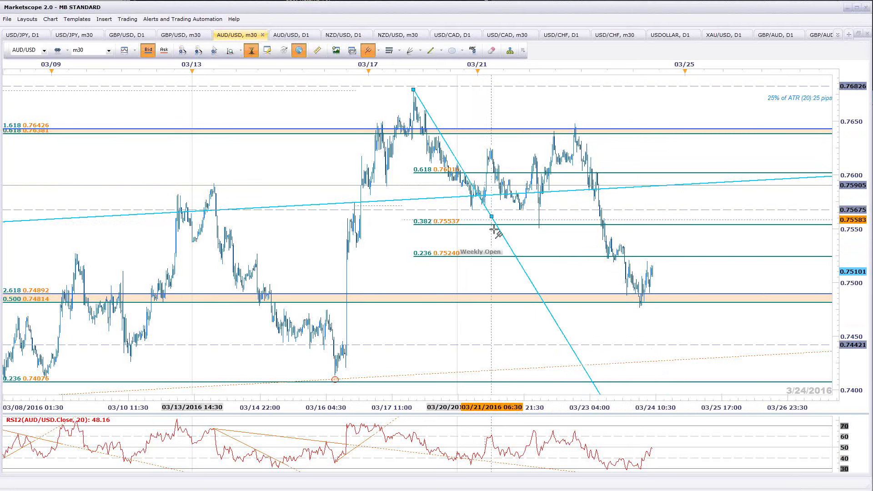
left_click(539, 228)
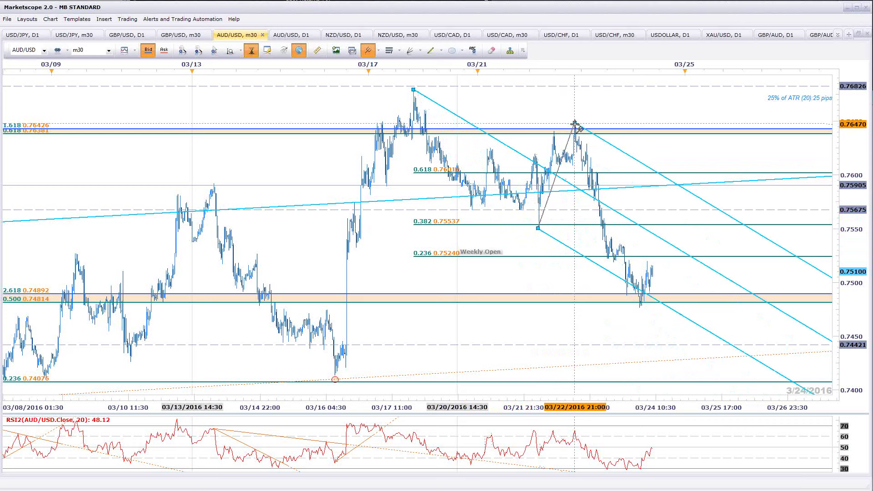
left_click(575, 123)
key("Return")
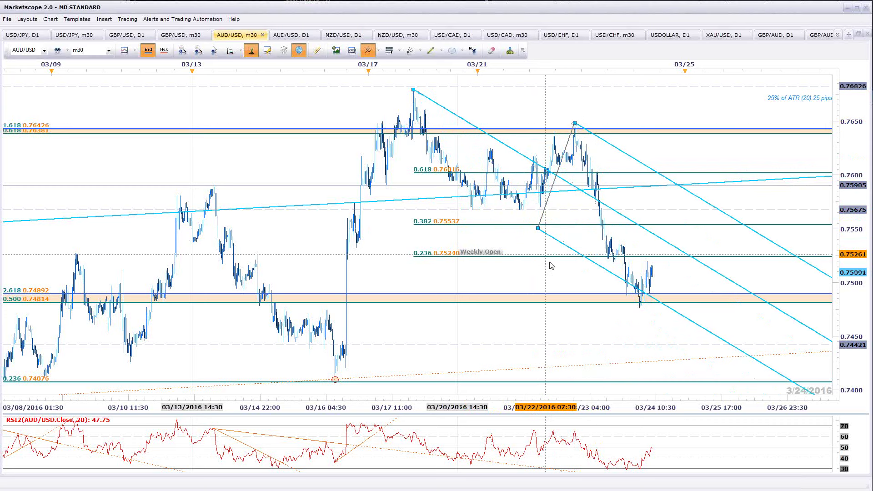
Fine-tune the pitchfork's lower anchor so it sits on the 03/22 low at about 0.7551
left_click(555, 242)
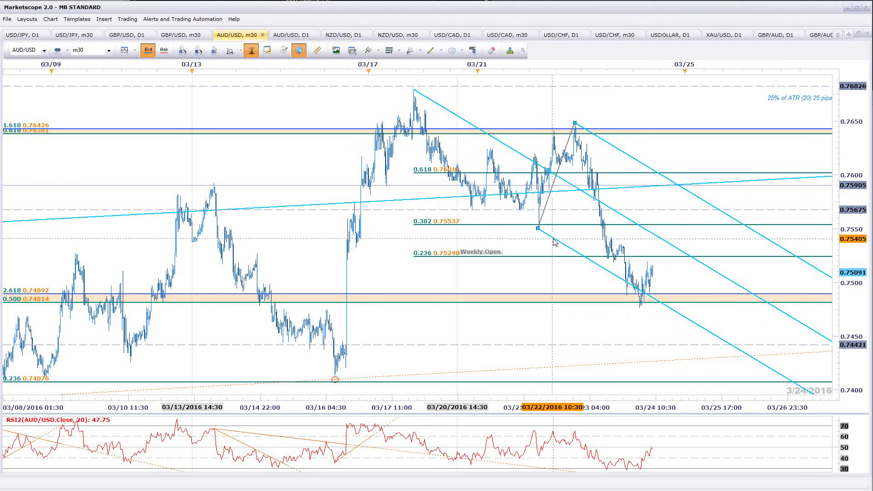
left_click(539, 228)
left_click_drag(539, 228, 538, 226)
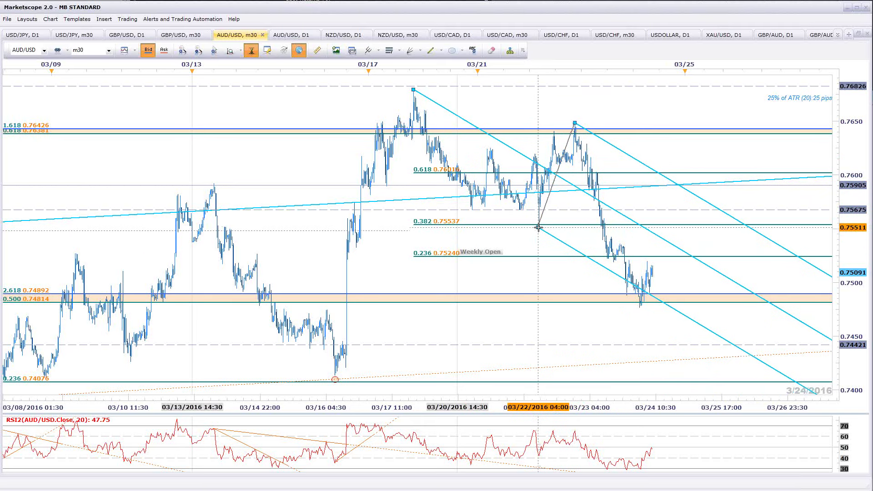
left_click(556, 238)
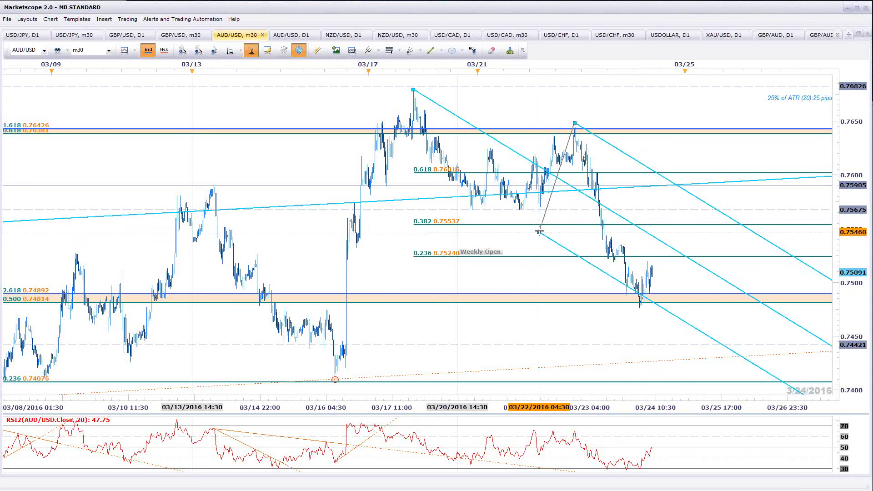
left_click(538, 228)
Draw a descending trend line from about 0.7600 below the 03/17 high along the 03/21 and 03/24 lows
left_click(431, 50)
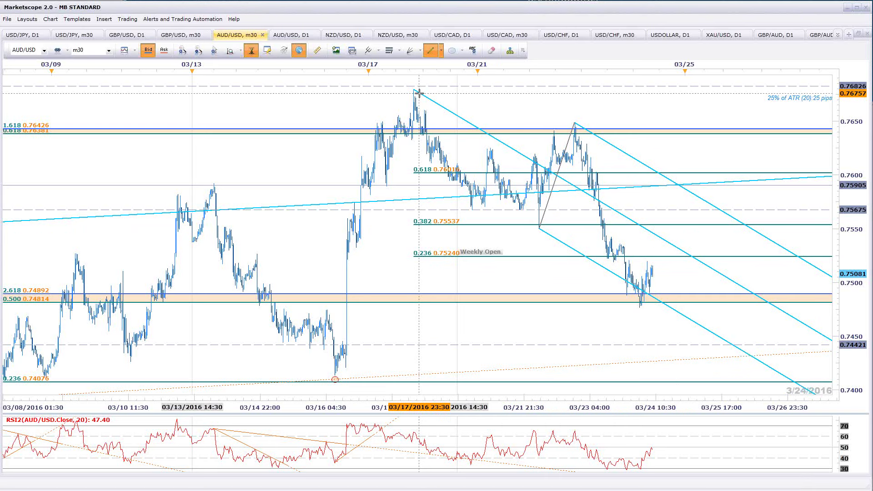
mouse_move(419, 93)
left_mouse_down()
mouse_move(518, 152)
mouse_move(513, 166)
left_mouse_up()
left_click_drag(478, 226, 511, 233)
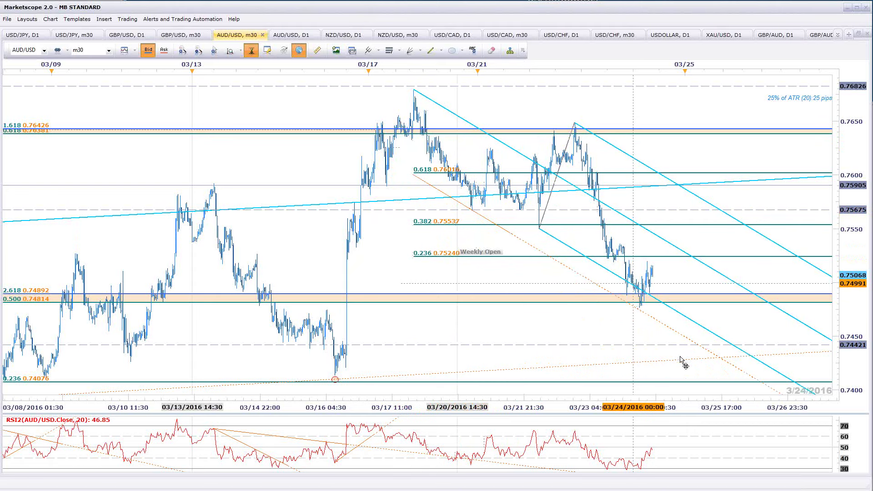
Move the Fibonacci retracement's starting anchor from the 03/17 high to the 03/22 high at about 0.7647
scroll(698, 376, "up", 1)
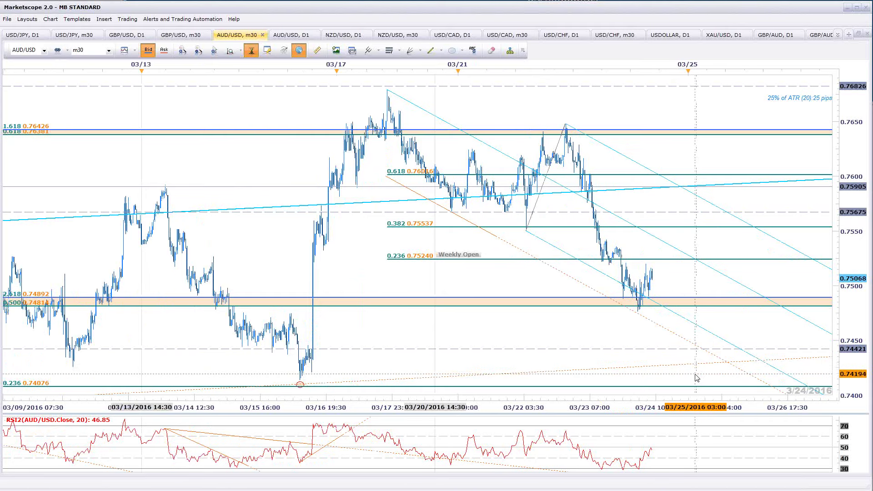
scroll(698, 377, "up", 1)
scroll(696, 379, "down", 1)
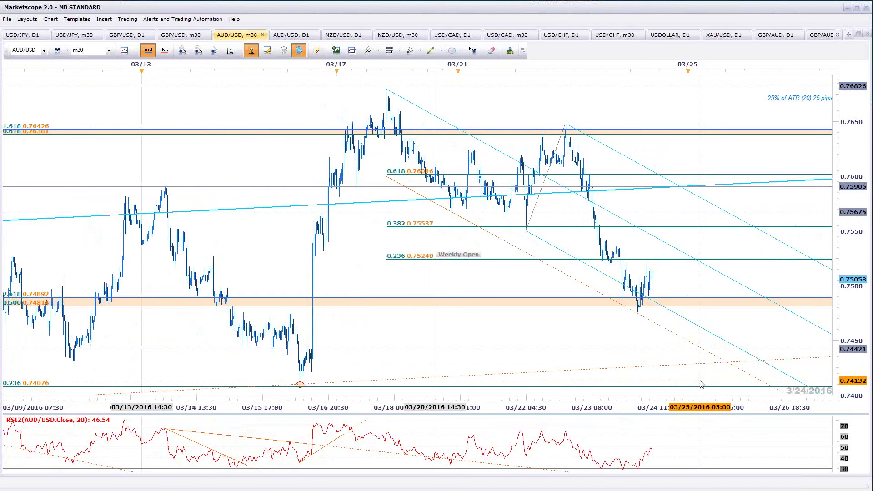
scroll(700, 385, "up", 1)
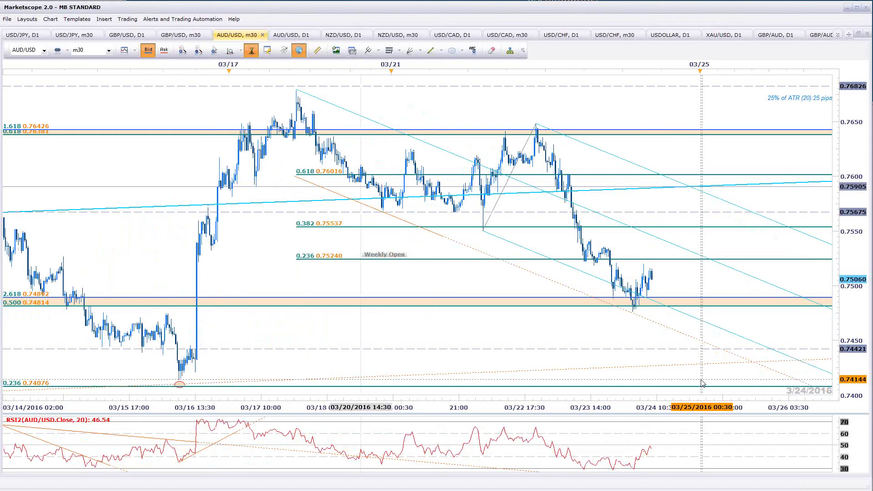
scroll(701, 385, "up", 1)
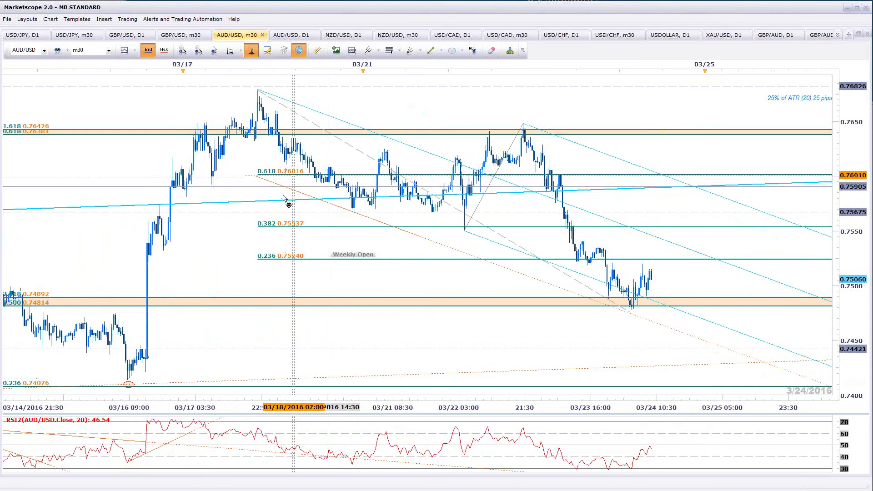
left_click_drag(257, 90, 523, 123)
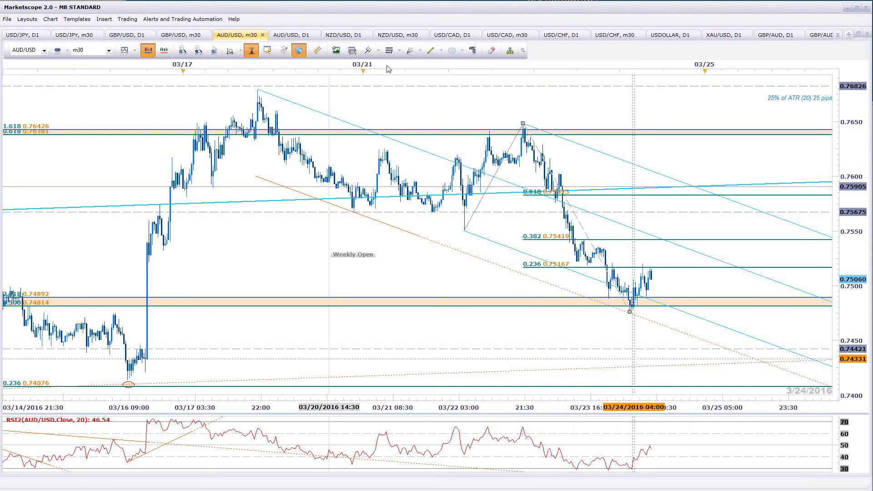
Mark the crossing of the pitchfork's median line and the 0.382 retracement at 0.75419 with a small red ellipse
left_click_drag(388, 69, 463, 65)
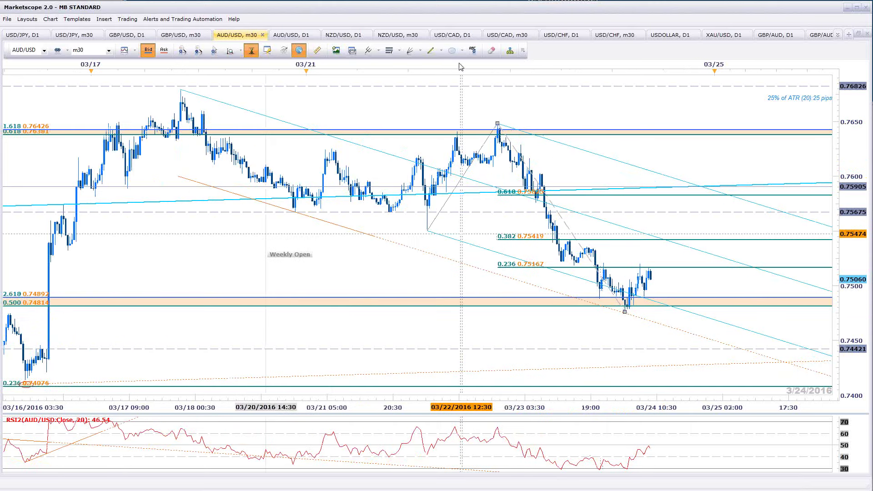
left_click(452, 50)
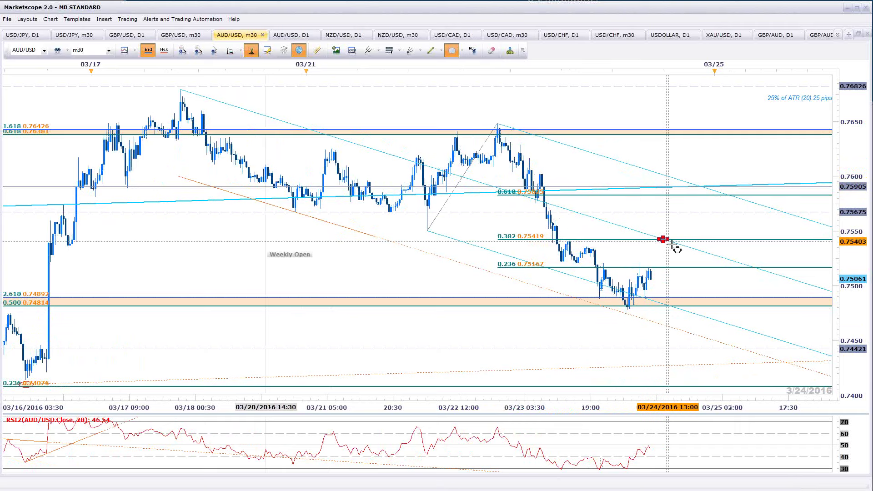
left_click(740, 172)
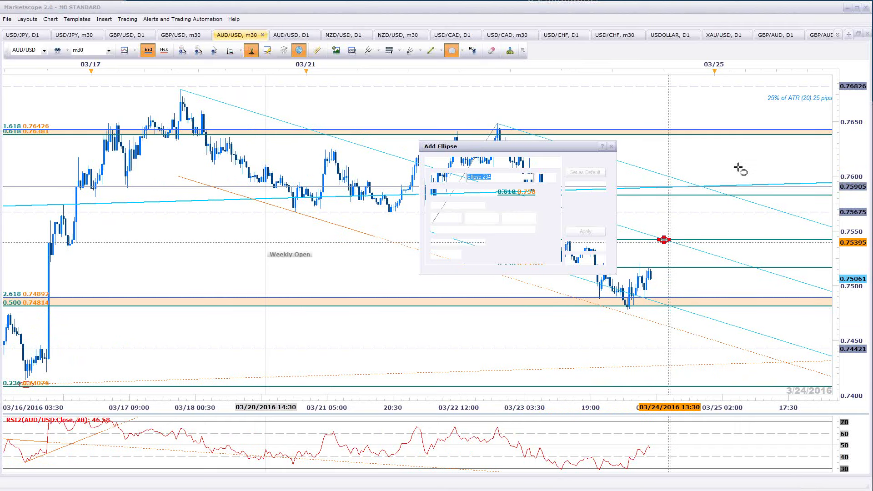
key("Escape")
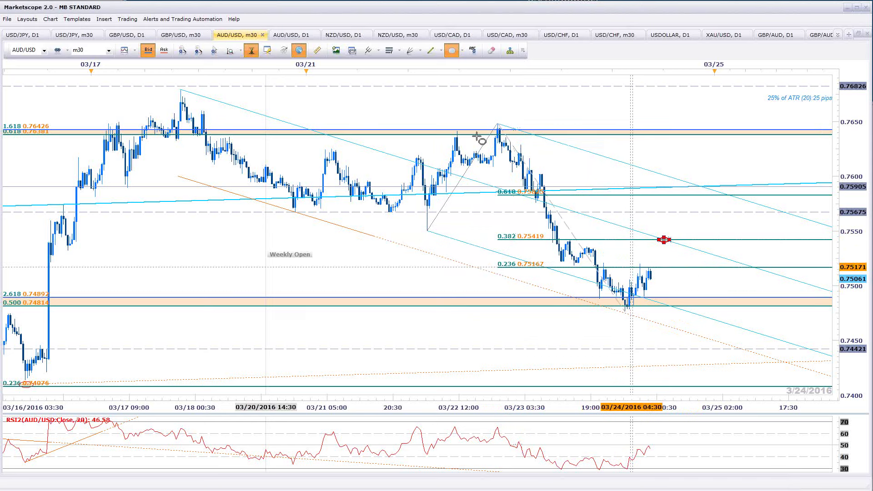
key("Escape")
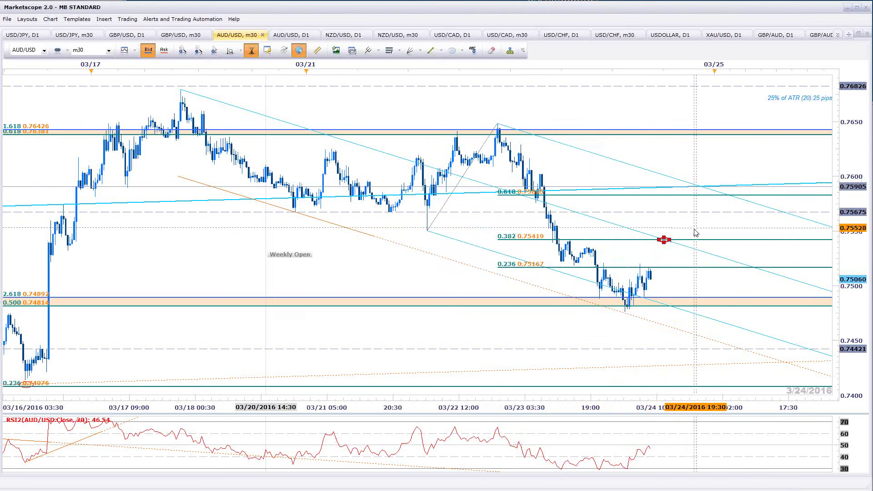
scroll(389, 360, "down", 5)
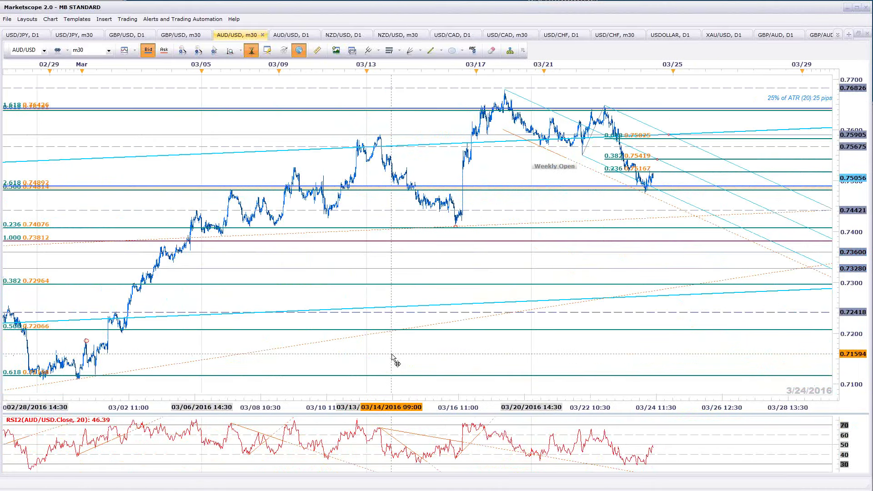
Compare the AUD/USD daily and 30-minute charts, examining the pitchfork, the marked crossings, the retracement levels and the daily RSI trend line
left_click(290, 35)
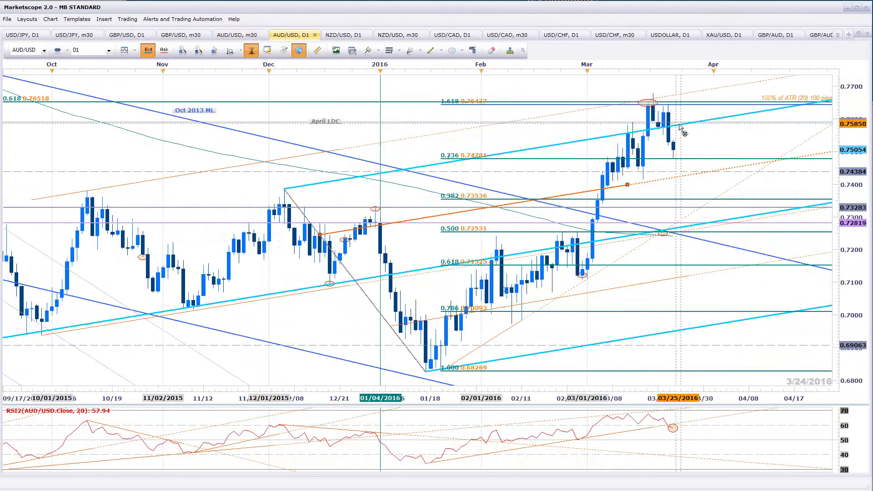
left_click(244, 36)
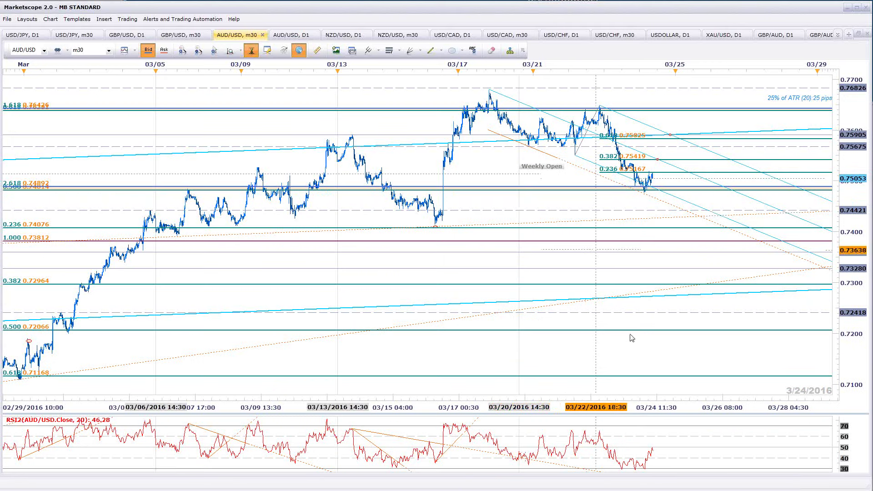
scroll(653, 366, "up", 5)
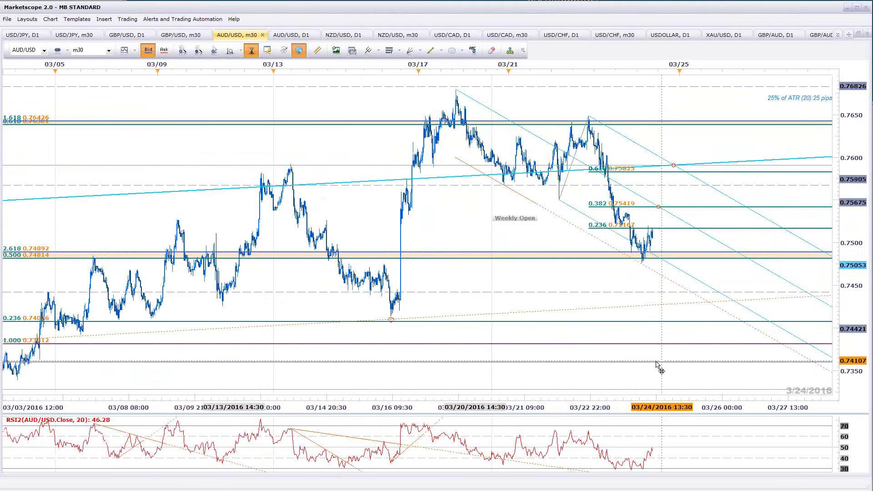
scroll(667, 369, "up", 2)
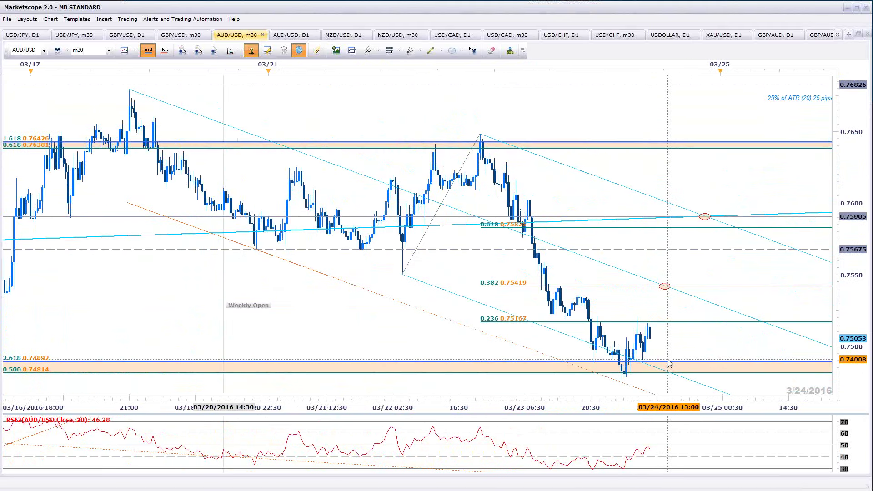
scroll(686, 343, "down", 1)
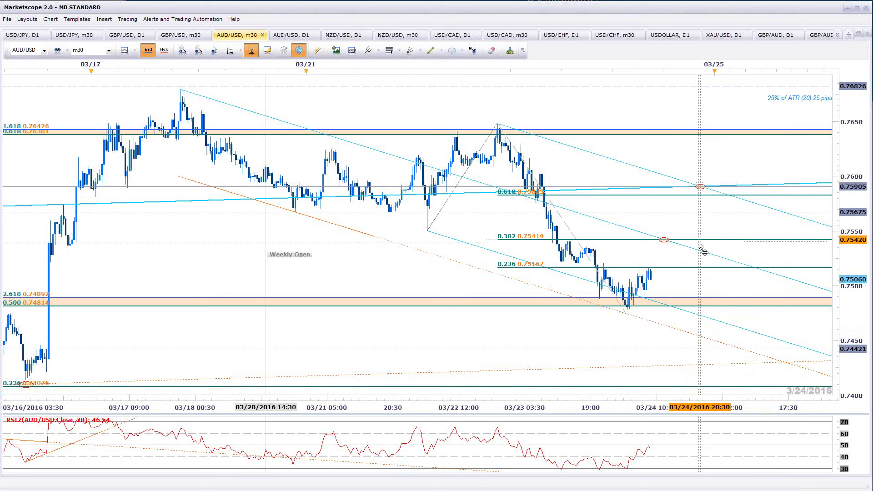
left_click(703, 251)
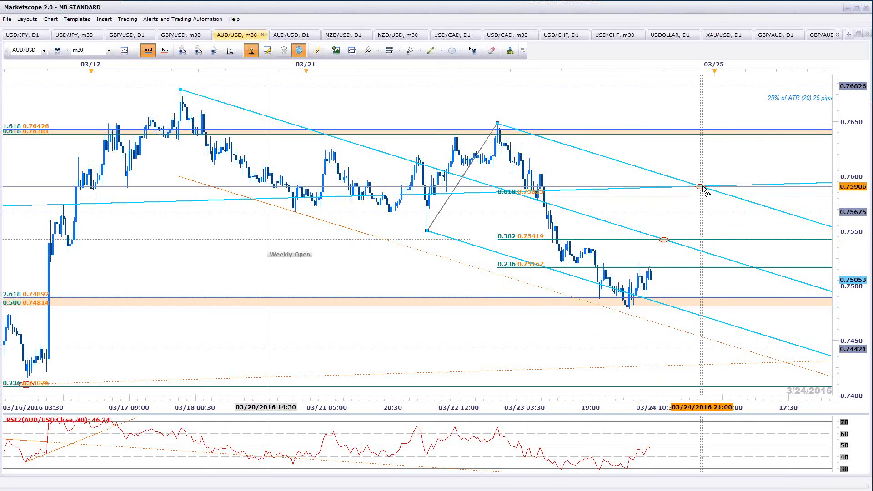
left_click(564, 190)
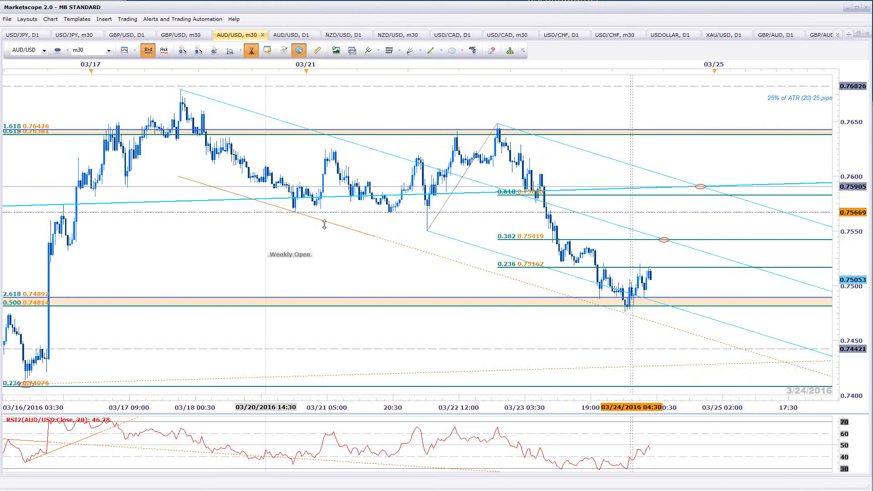
left_click(288, 36)
scroll(610, 440, "down", 3)
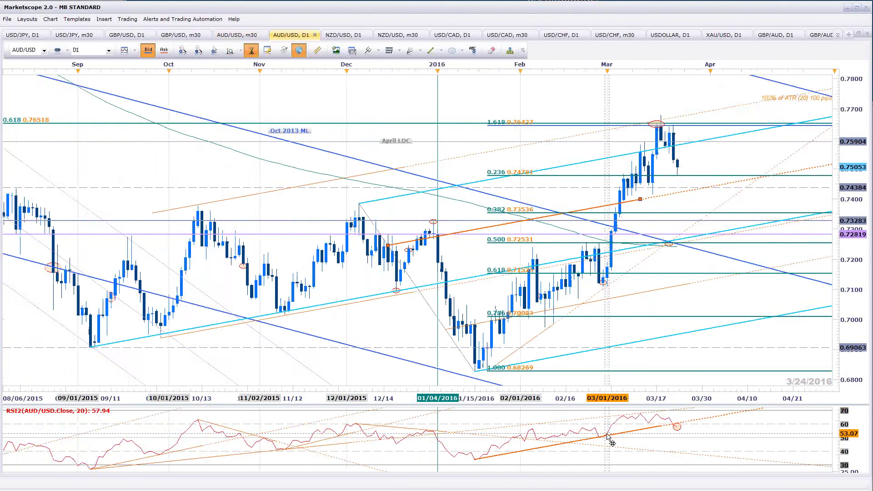
scroll(608, 438, "down", 1)
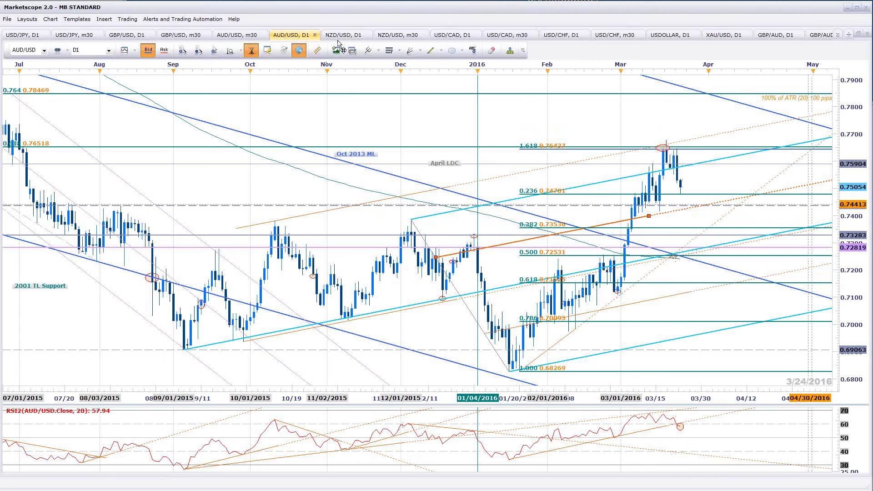
Mark the crossing of the descending trend line and the 0.74421 level with a small red ellipse on the AUD/USD 30-minute chart
left_click(243, 34)
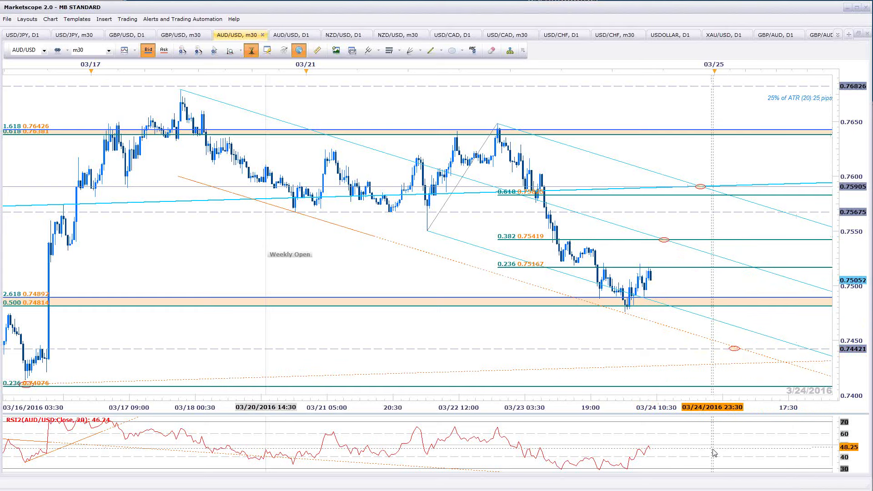
scroll(723, 455, "up", 1)
scroll(831, 488, "down", 2)
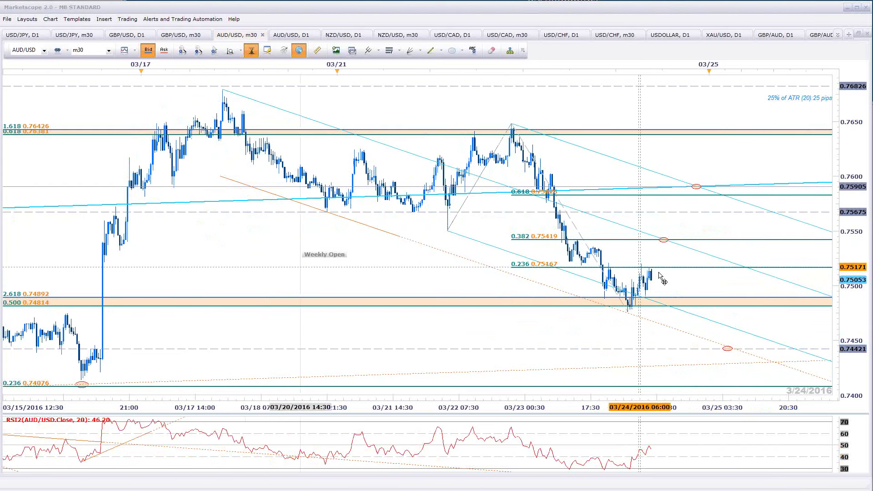
left_click_drag(659, 276, 647, 276)
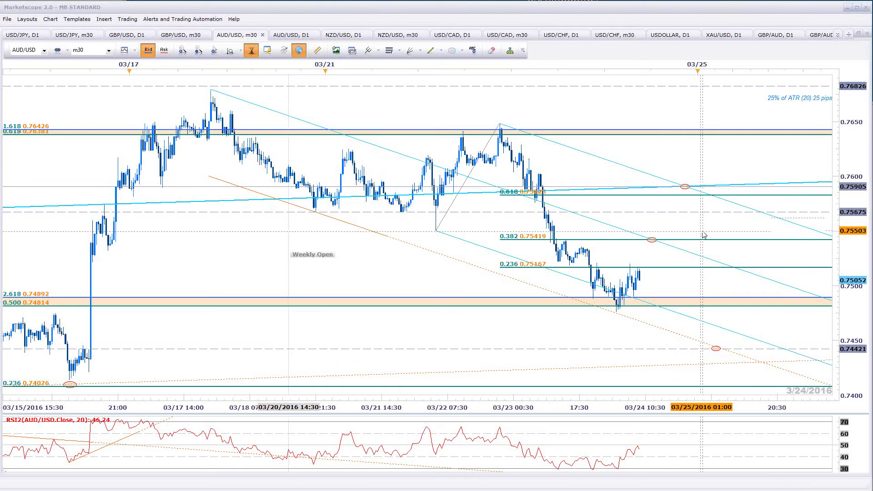
left_click_drag(703, 235, 746, 286)
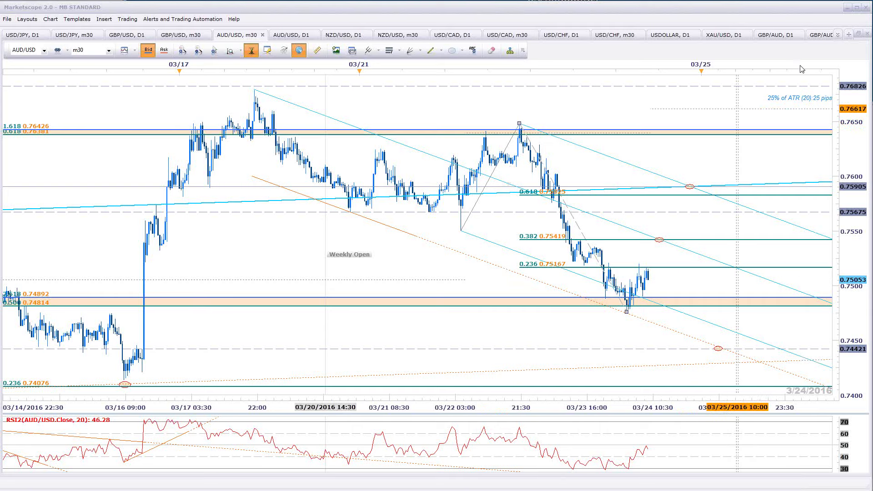
Open the GBP/USD daily chart and compare it with the enlarged 3/22 GBPUSD setup on the browser's Intraday Charts page
left_click(838, 35)
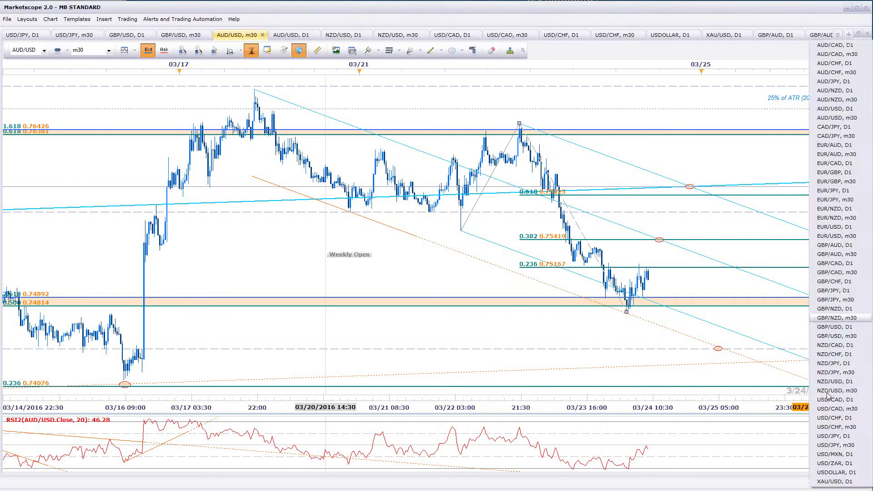
left_click(846, 327)
key("alt+Tab")
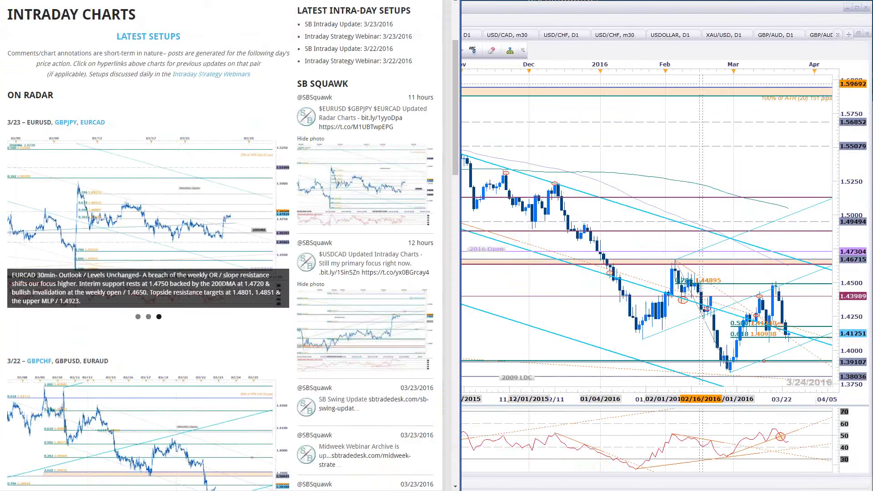
scroll(249, 351, "down", 4)
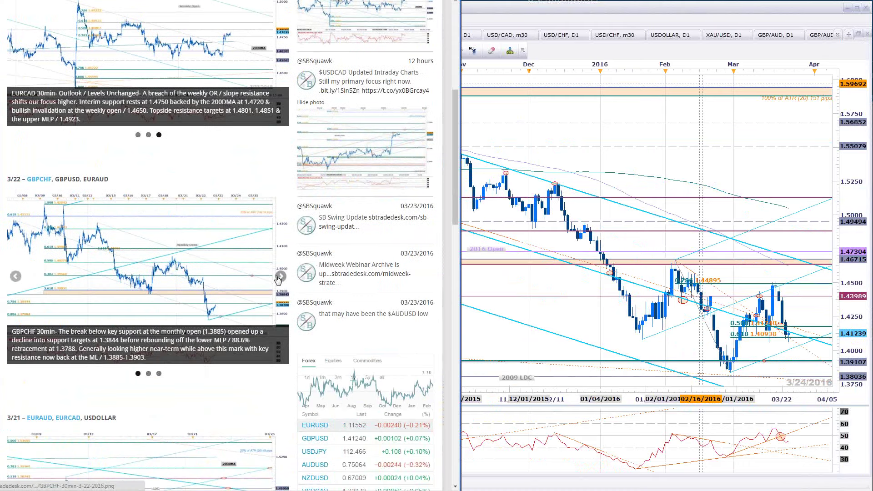
left_click(172, 293)
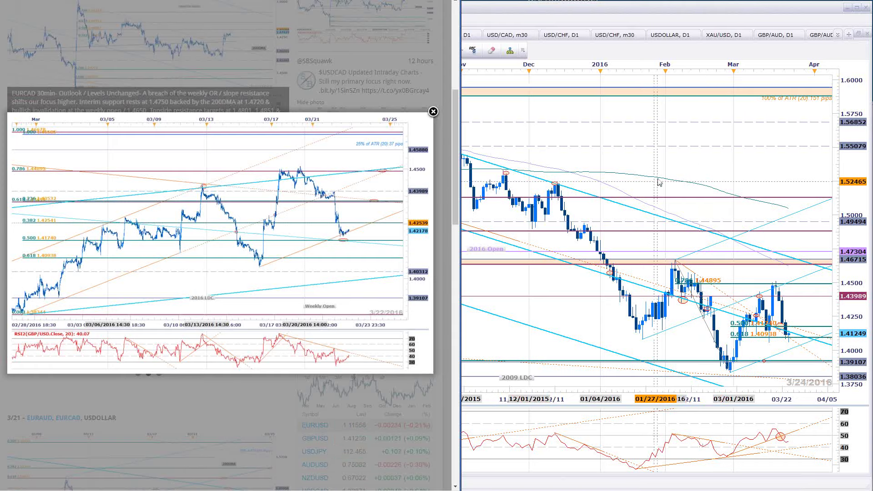
left_click(745, 167)
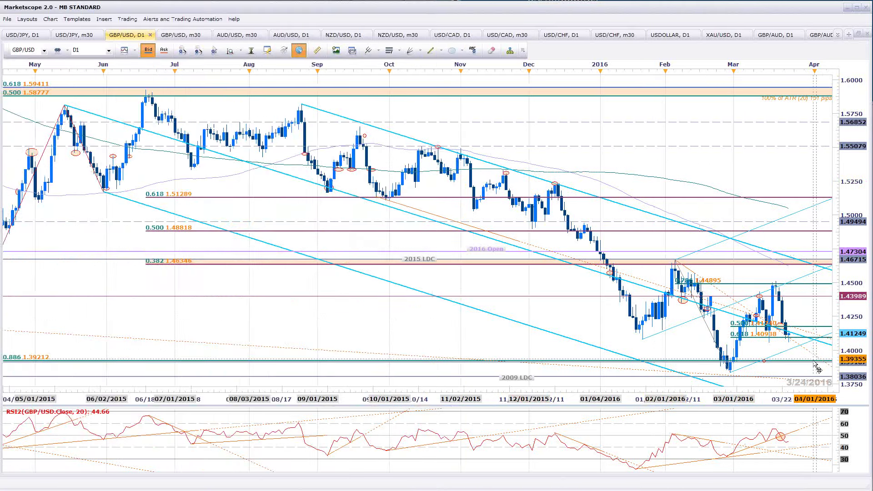
scroll(812, 359, "up", 1)
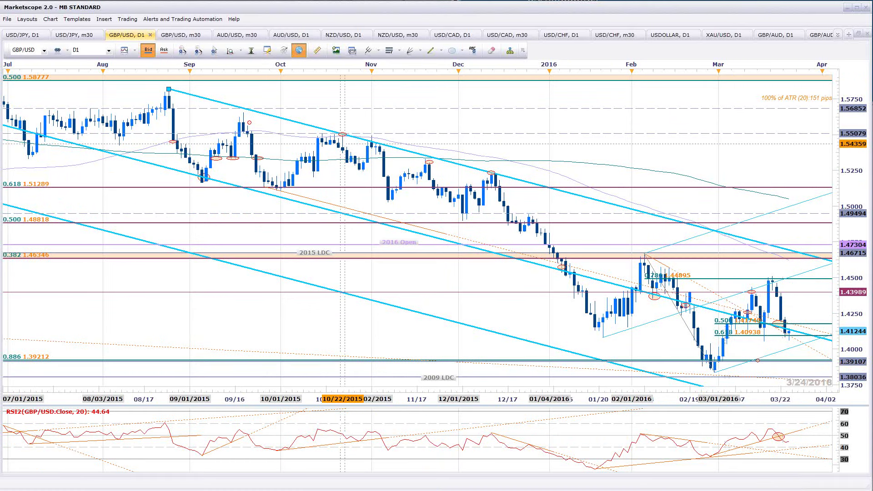
Open the GBP/USD 30-minute chart and move the descending pitchfork's starting anchor to the high just before 03/13 at about 1.4433
left_click(185, 34)
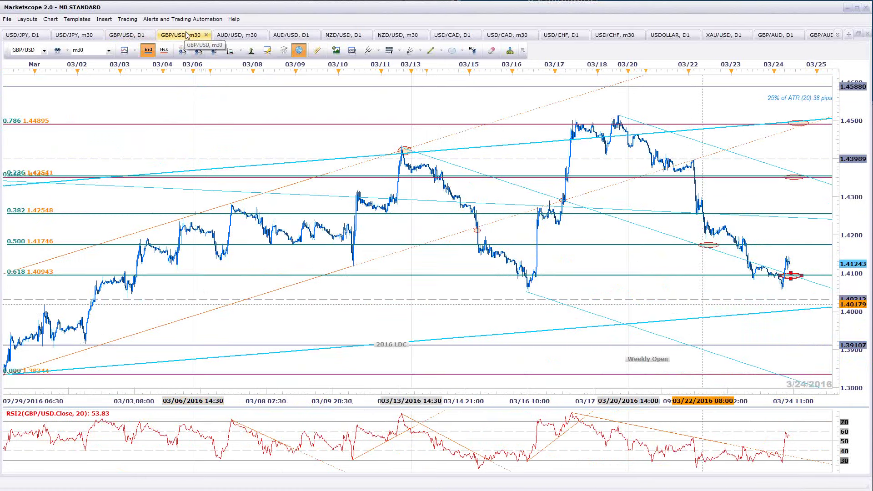
scroll(639, 268, "down", 3)
scroll(635, 269, "up", 3)
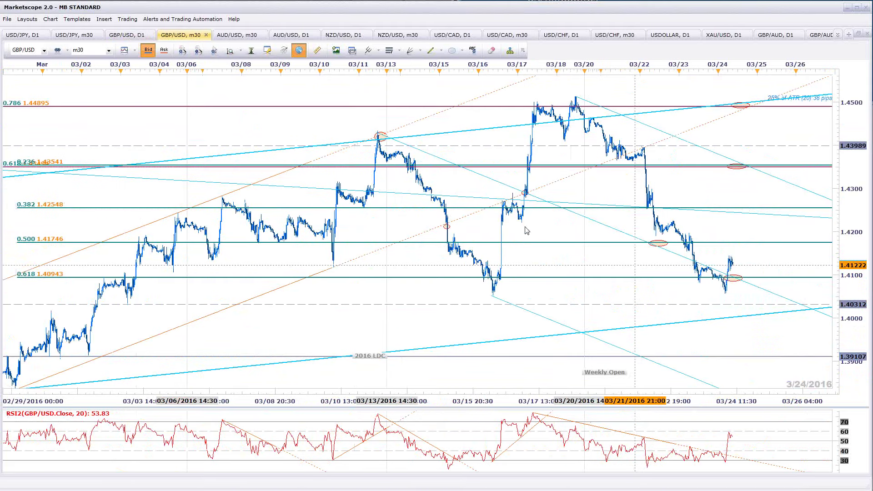
mouse_move(388, 142)
left_mouse_down()
mouse_move(376, 131)
mouse_move(385, 126)
mouse_move(378, 131)
left_mouse_up()
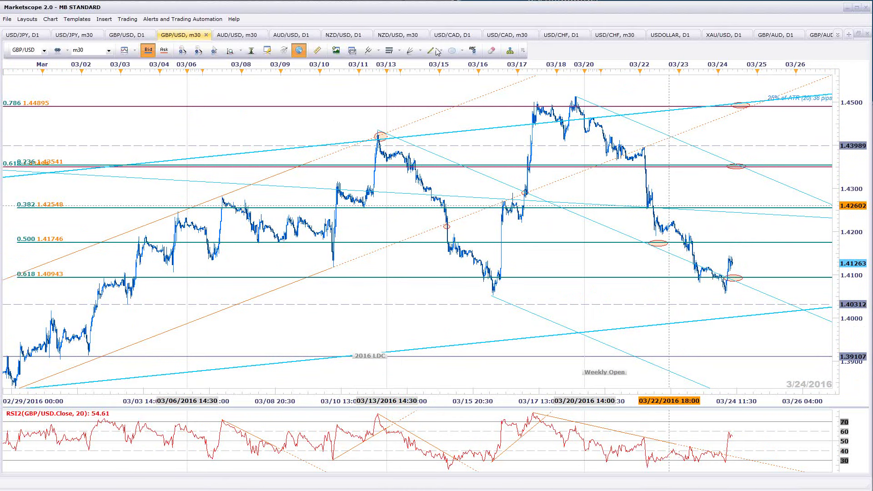
Draw a descending trend line along the GBP/USD pitchfork's median line and shift it down in parallel to the 03/24 low
left_click_drag(427, 150, 508, 184)
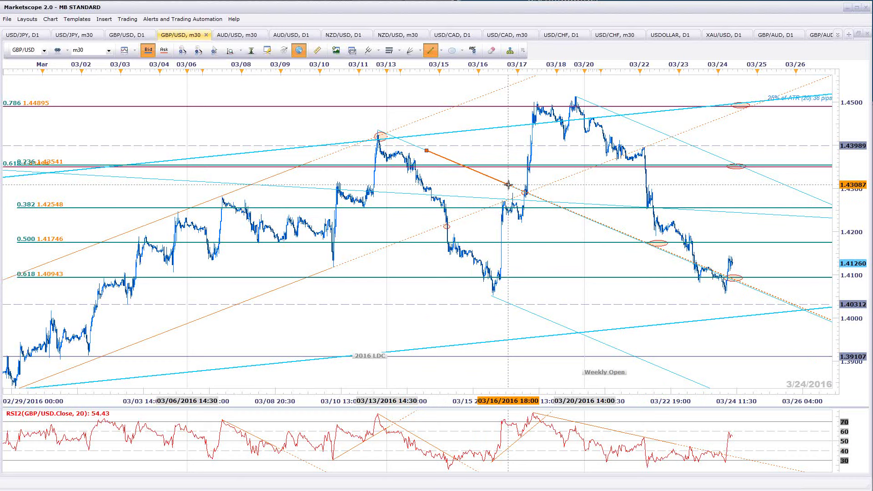
left_click(508, 184)
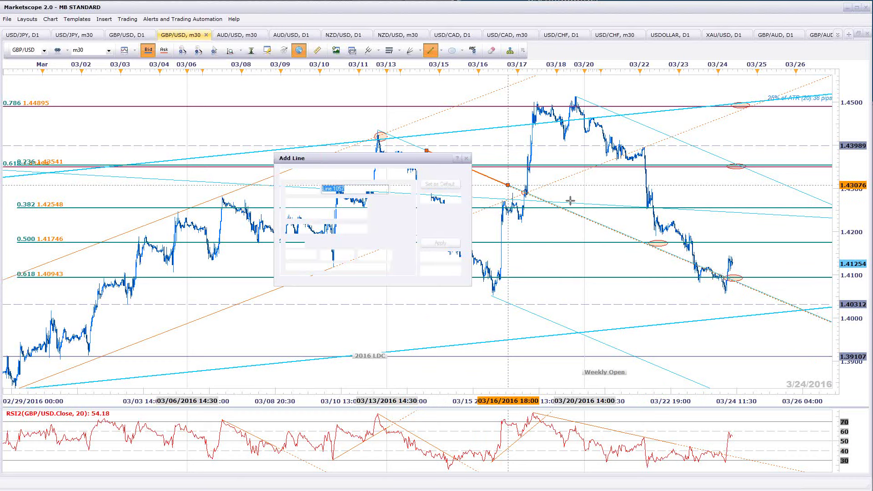
key("Escape")
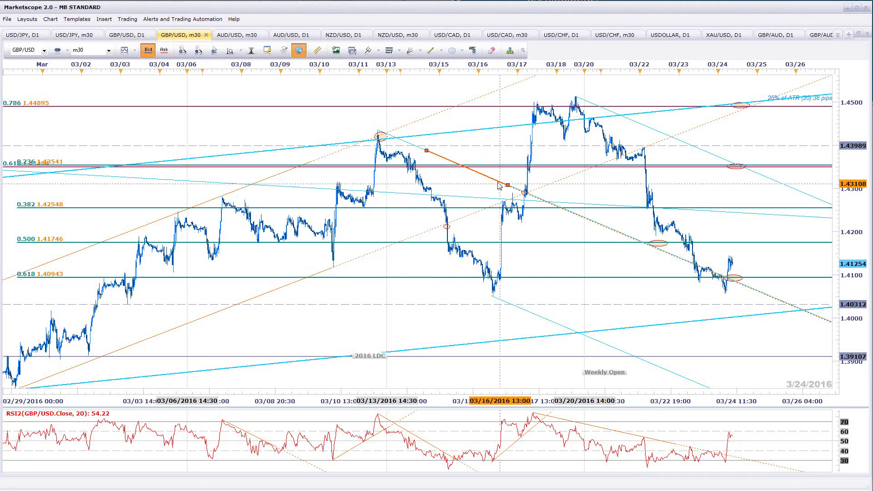
mouse_move(503, 189)
left_mouse_down()
mouse_move(471, 204)
mouse_move(470, 190)
mouse_move(488, 193)
left_mouse_up()
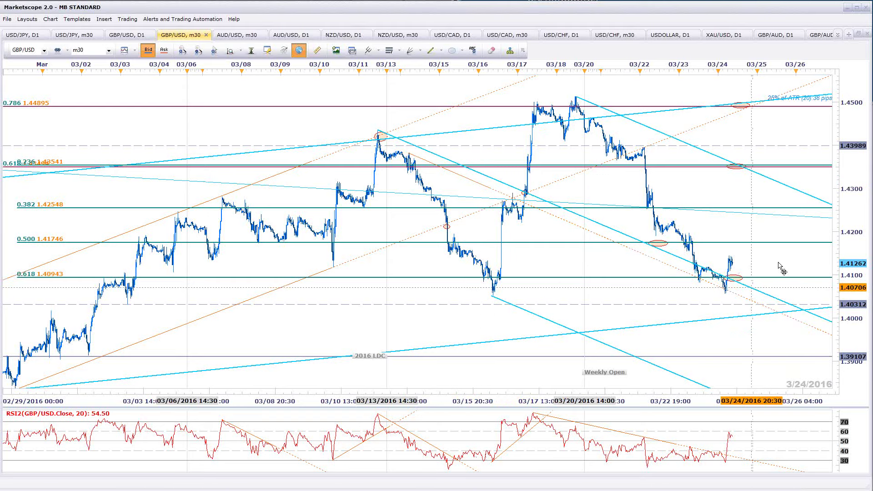
Examine the GBP/USD 30-minute chart around the 03/24 low, covering the pitchfork, the 0.618 retracement, the new parallel and the RSI trend line
scroll(779, 267, "down", 3)
scroll(536, 318, "down", 2)
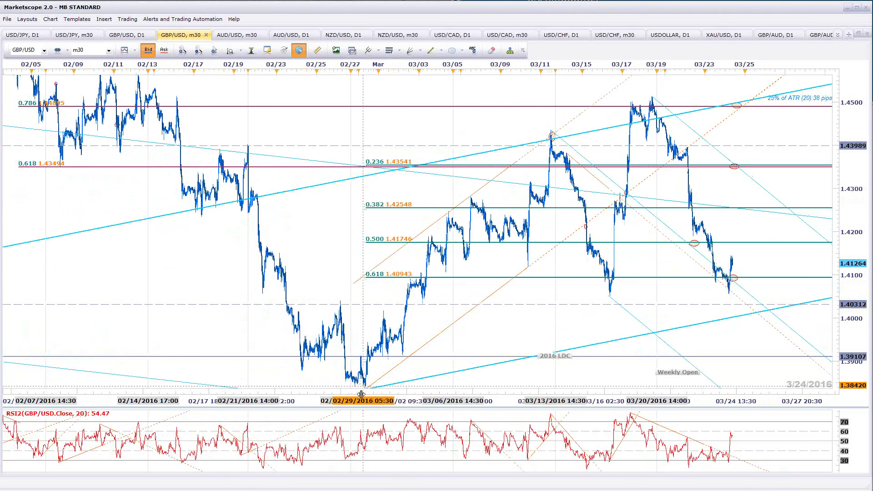
left_click_drag(739, 344, 699, 345)
scroll(733, 371, "up", 4)
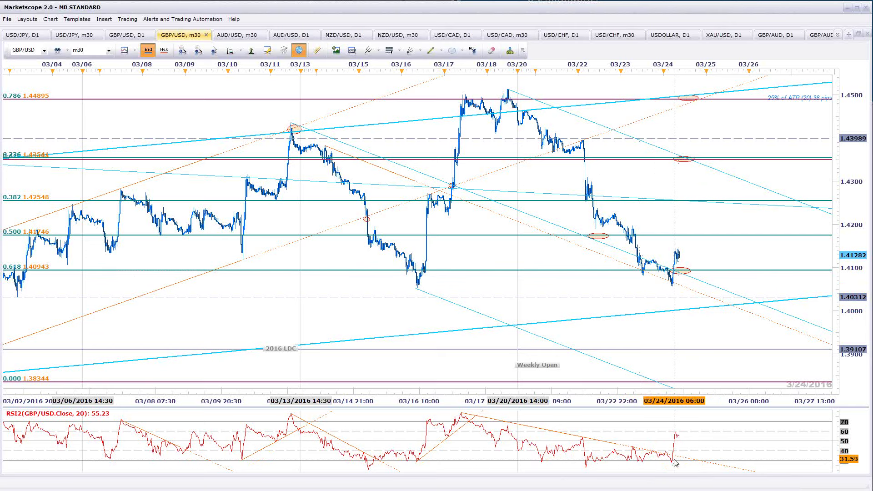
left_click(612, 447)
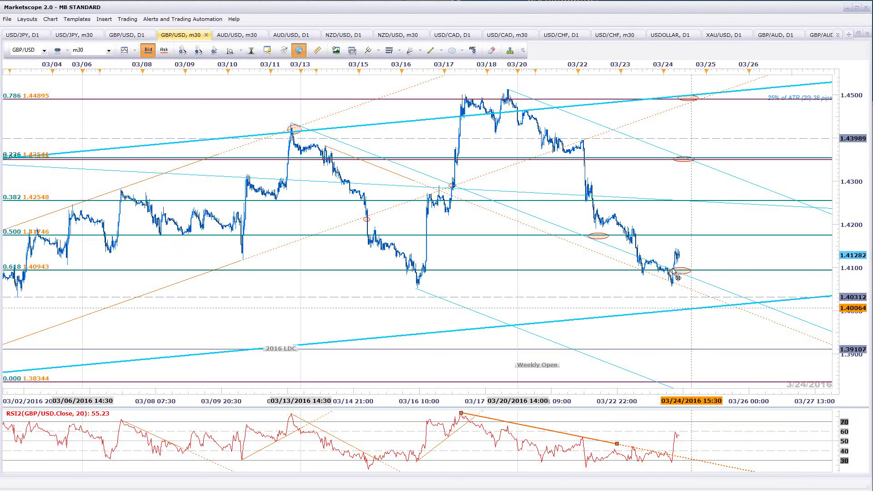
left_click(723, 262)
scroll(723, 262, "up", 5)
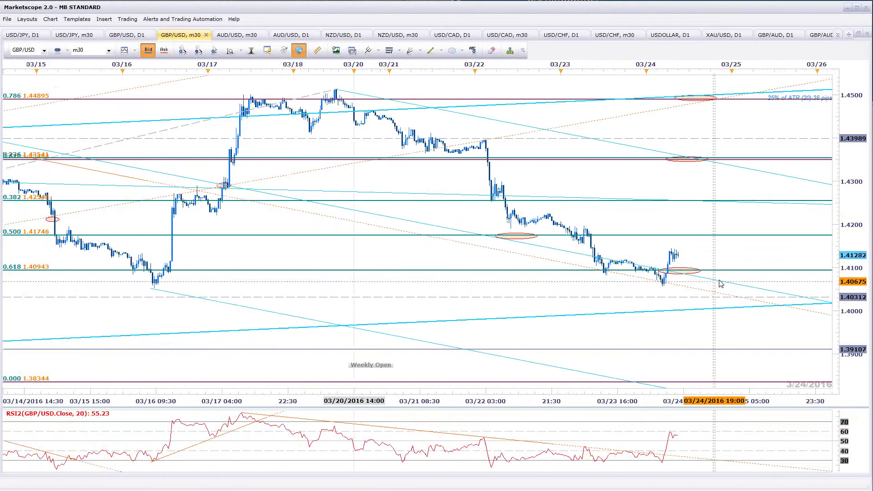
scroll(712, 265, "up", 2)
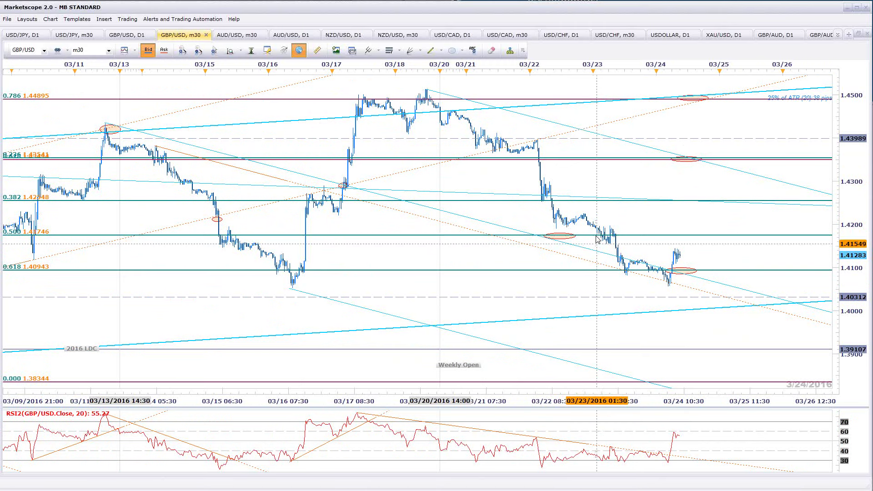
left_click(616, 450)
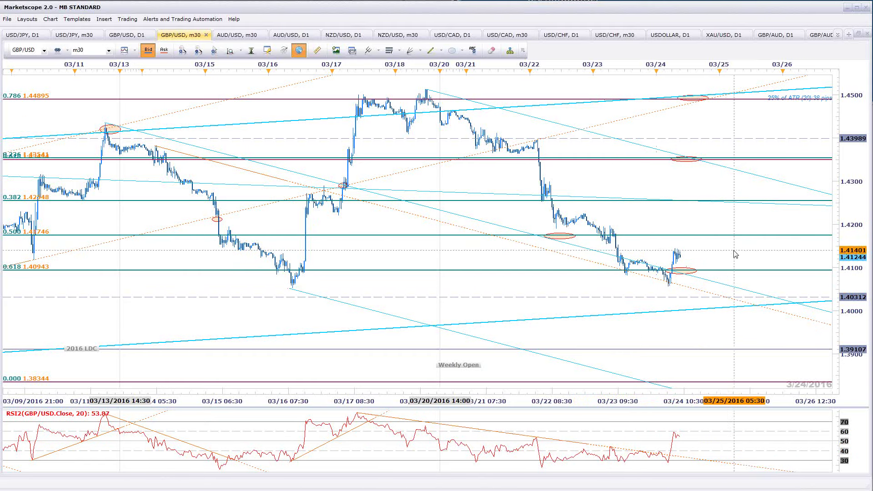
scroll(735, 253, "down", 3)
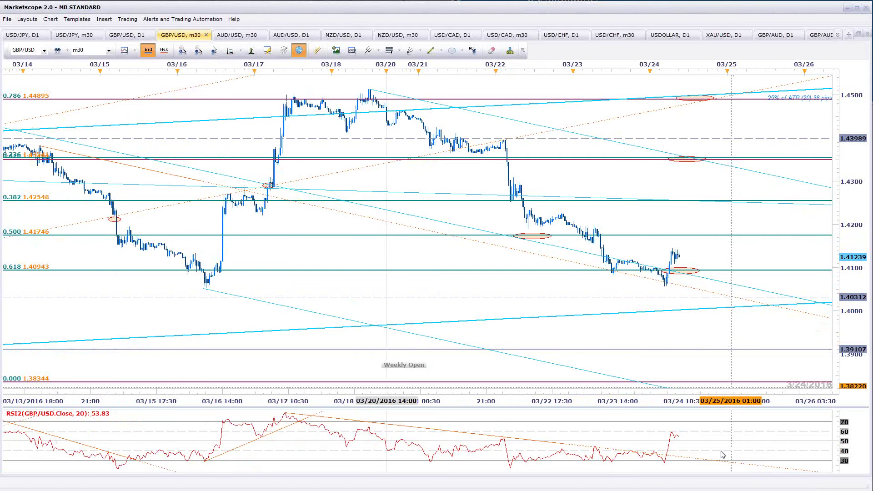
scroll(722, 480, "down", 2)
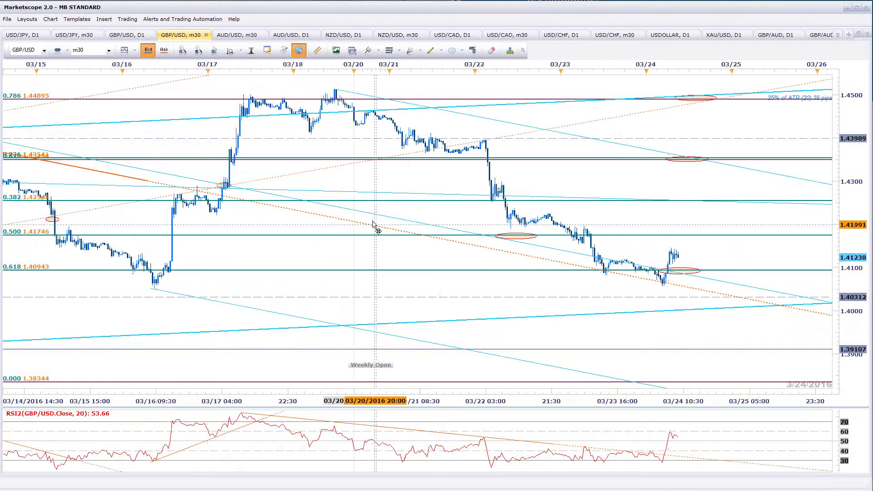
left_click(394, 220)
scroll(400, 247, "up", 5)
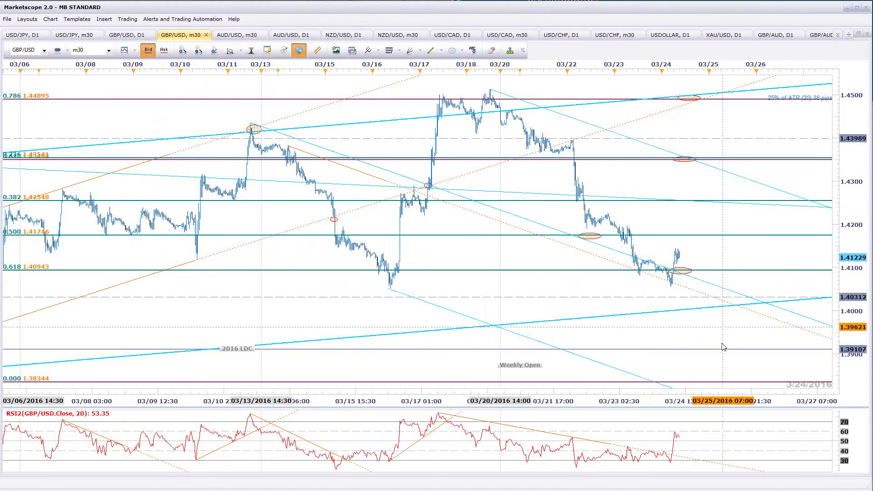
Mark the area near 1.4020 on the GBP/USD 30-minute chart with an ellipse where the dotted descending line nears the rising support line
scroll(670, 372, "up", 2)
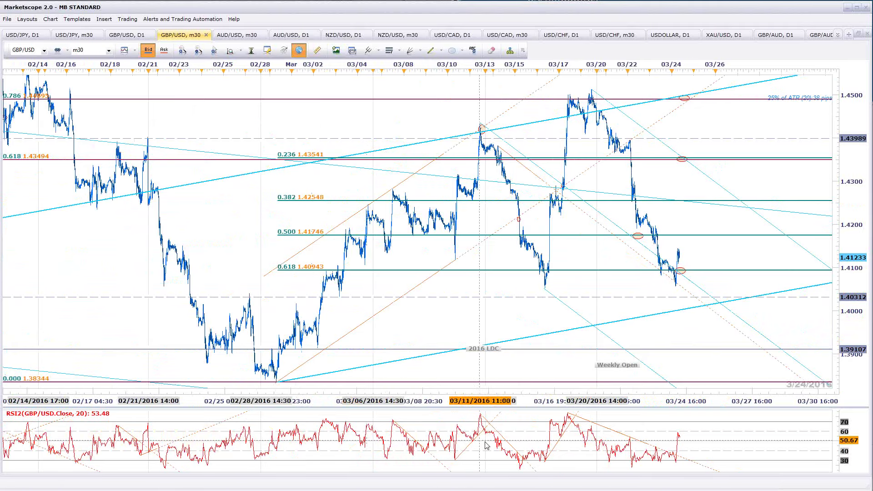
scroll(490, 447, "down", 5)
scroll(490, 447, "down", 4)
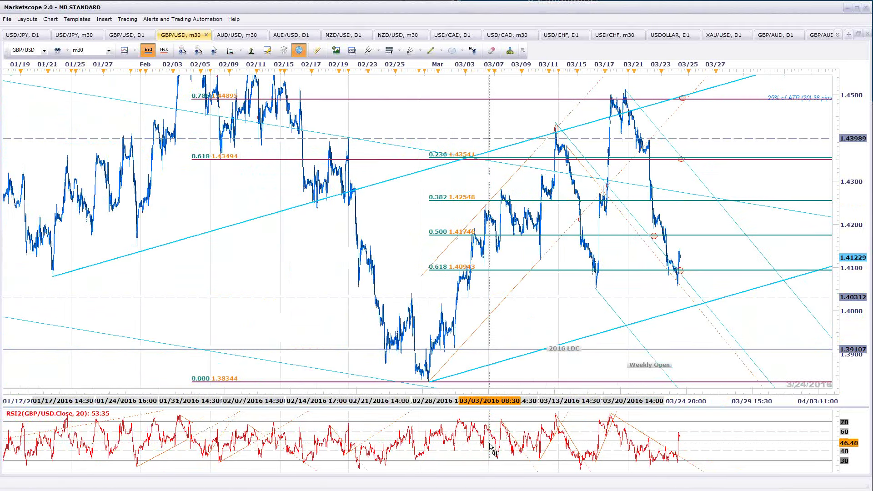
scroll(490, 441, "up", 6)
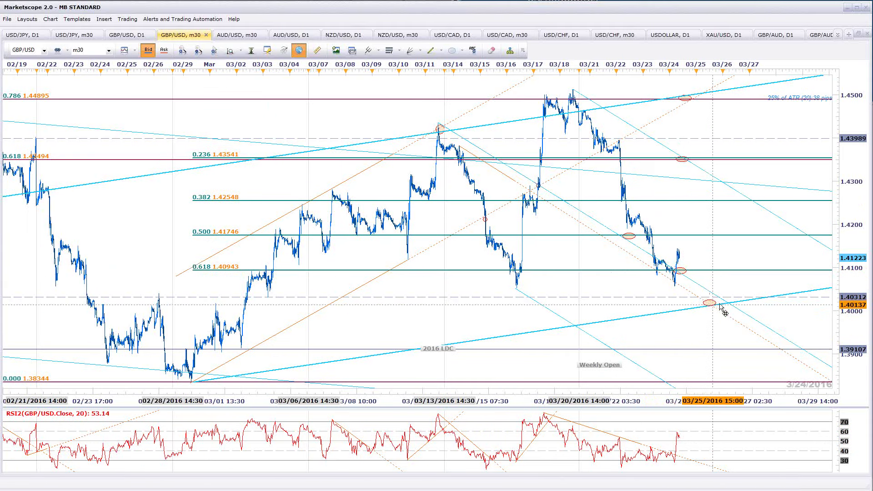
left_click(715, 302)
scroll(758, 405, "down", 4)
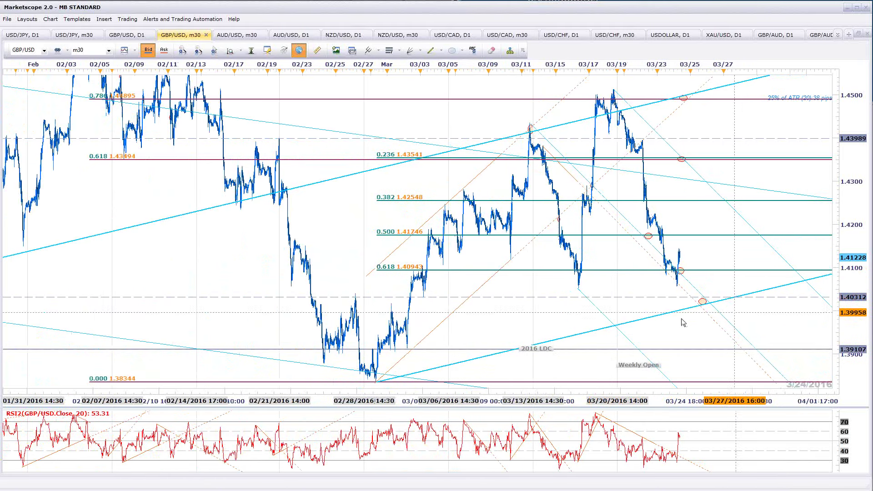
scroll(701, 343, "up", 2)
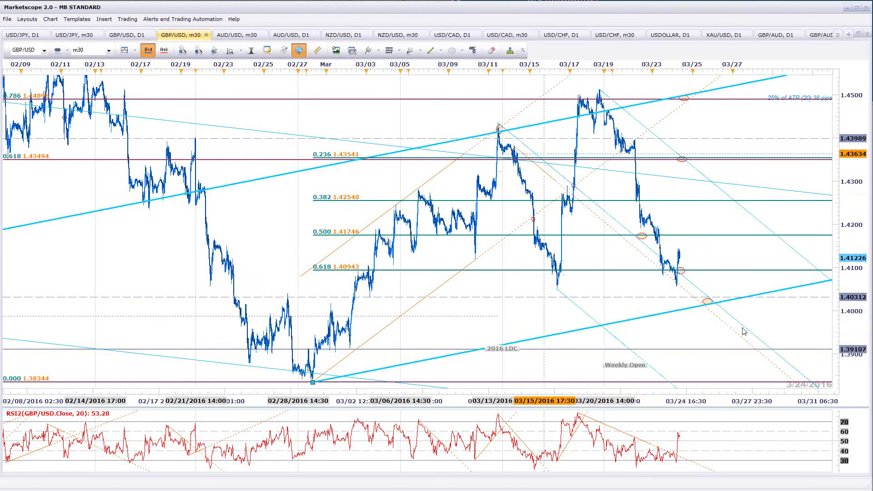
scroll(767, 377, "up", 3)
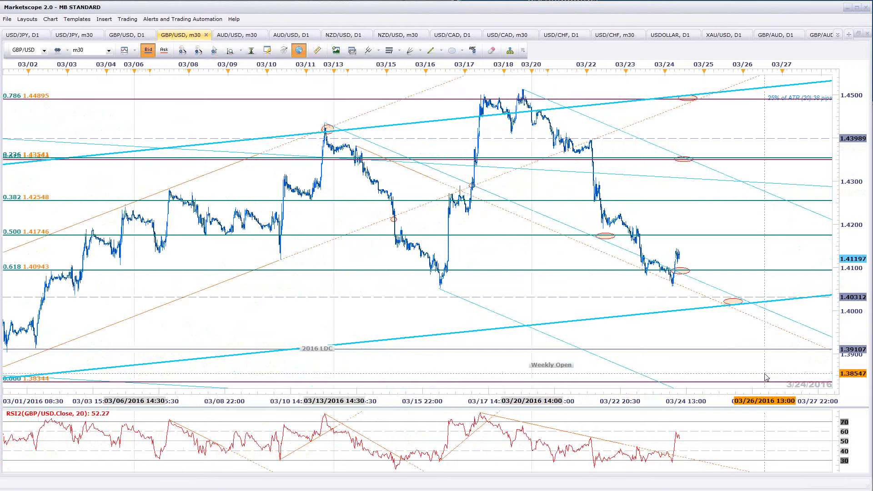
scroll(724, 304, "up", 2)
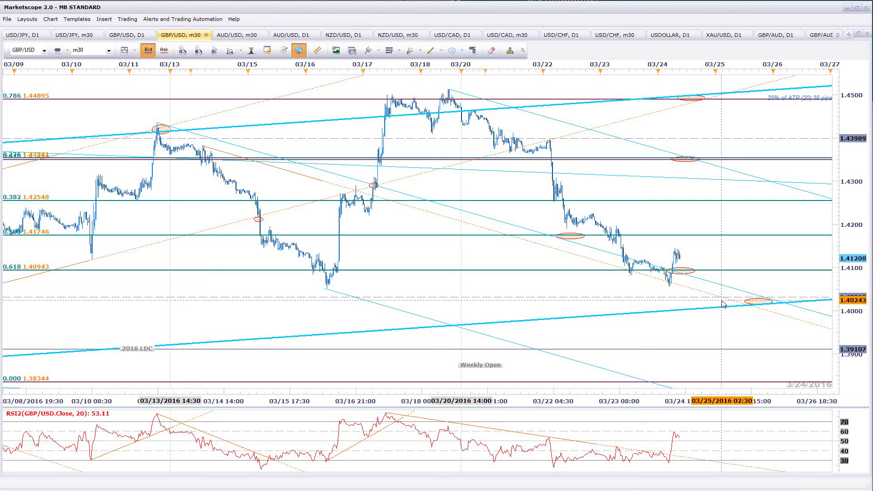
Check the GBP/USD daily chart, then move the 30-minute chart's Weekly Open label up to about 1.4070
key("ctrl+shift+Tab")
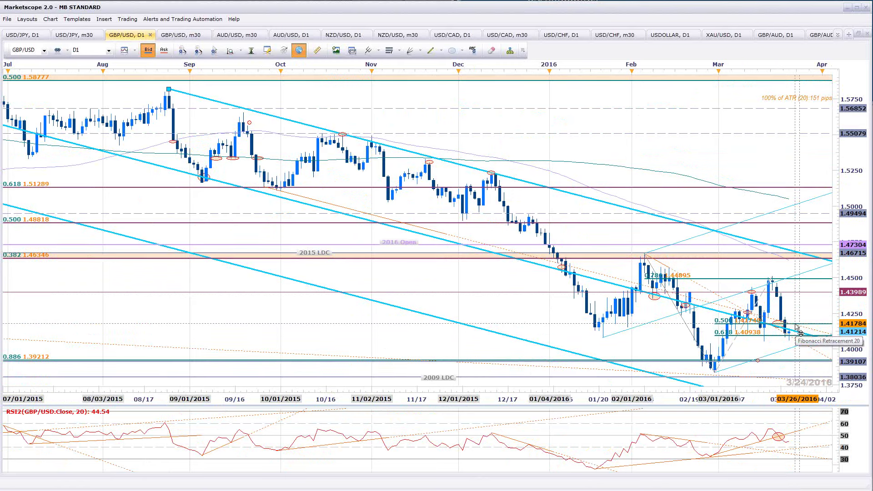
left_click(168, 36)
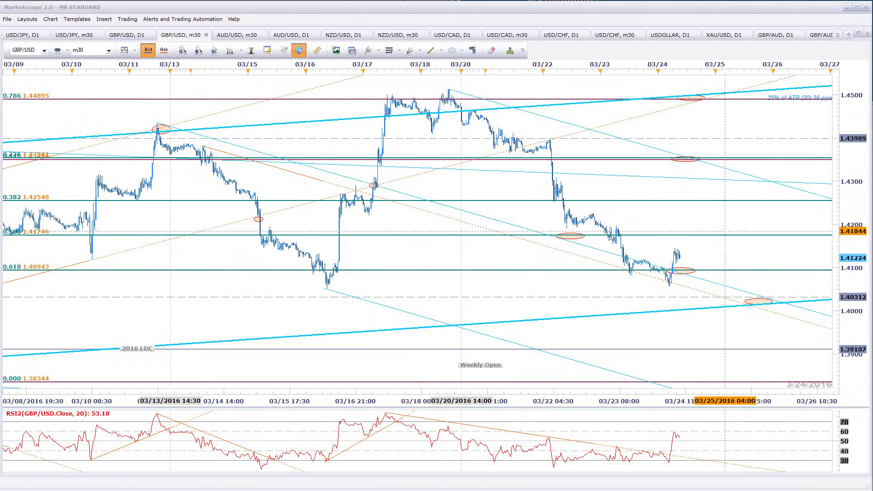
scroll(791, 218, "up", 2)
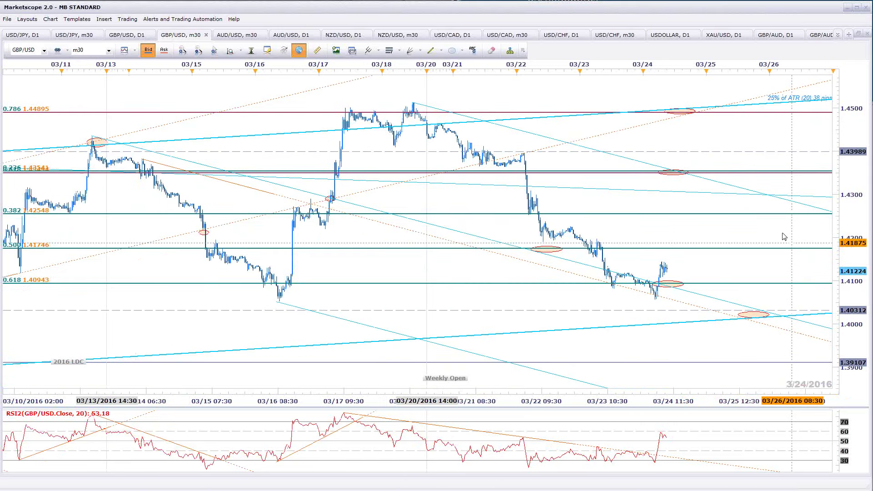
scroll(784, 236, "up", 1)
left_click_drag(837, 275, 837, 264)
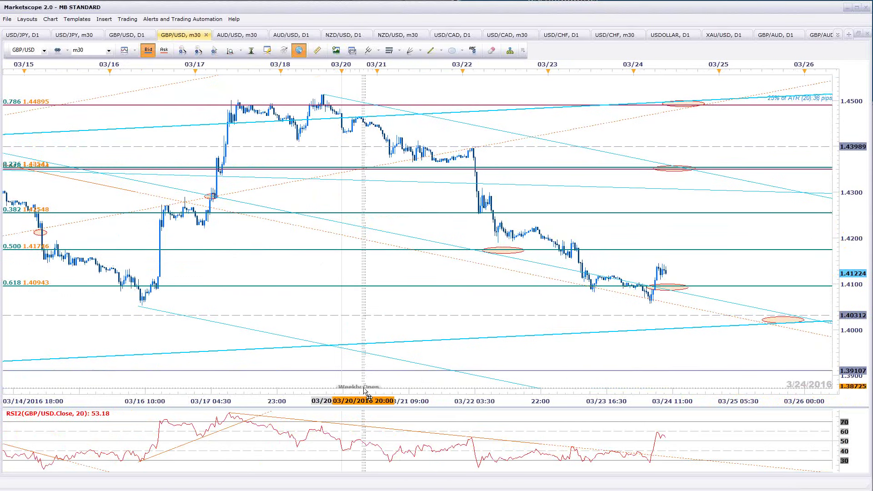
left_click_drag(364, 390, 385, 302)
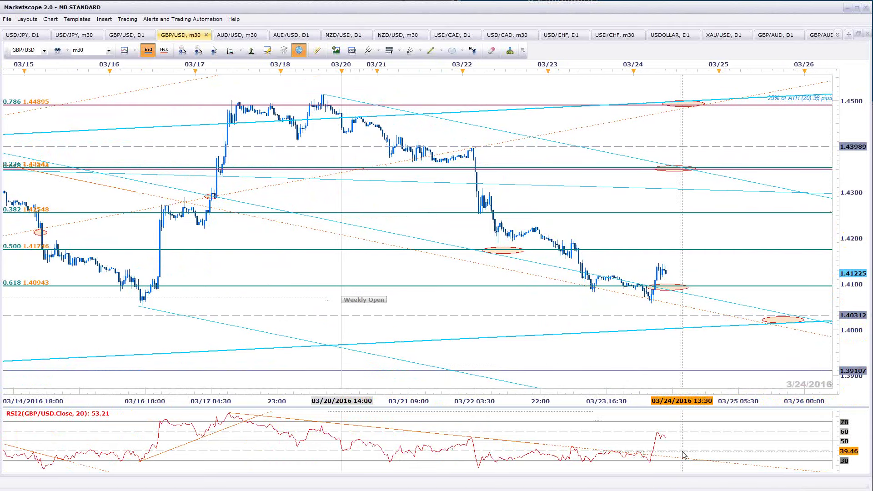
scroll(703, 462, "down", 1)
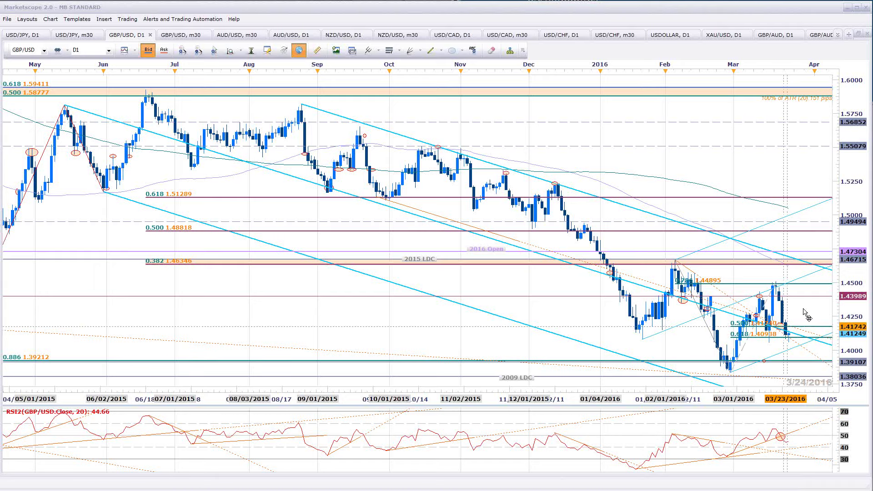
Examine the GBP/USD daily chart's latest candles against the ascending and descending pitchforks and the 0.618 retracement
scroll(805, 312, "up", 3)
scroll(783, 312, "up", 2)
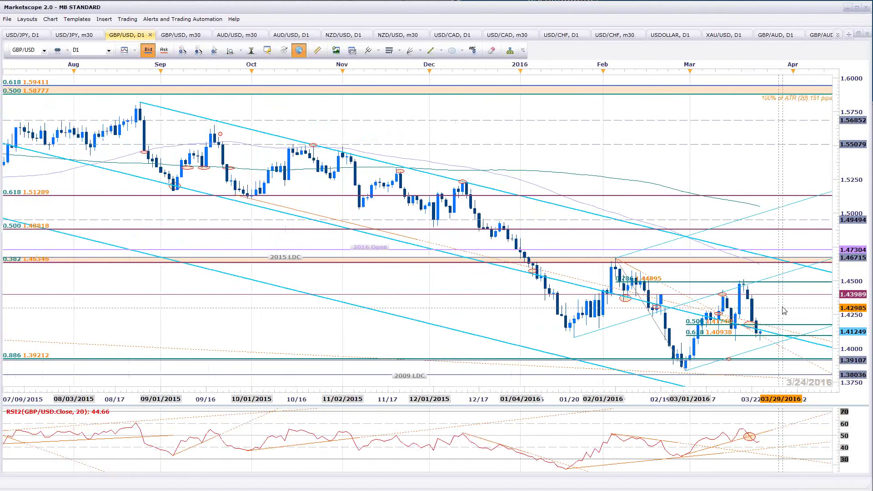
scroll(778, 309, "down", 2)
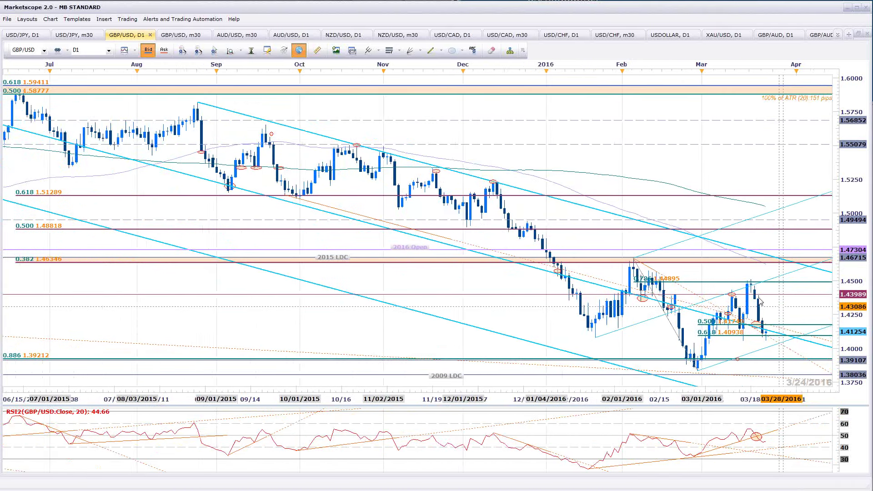
scroll(791, 309, "down", 3)
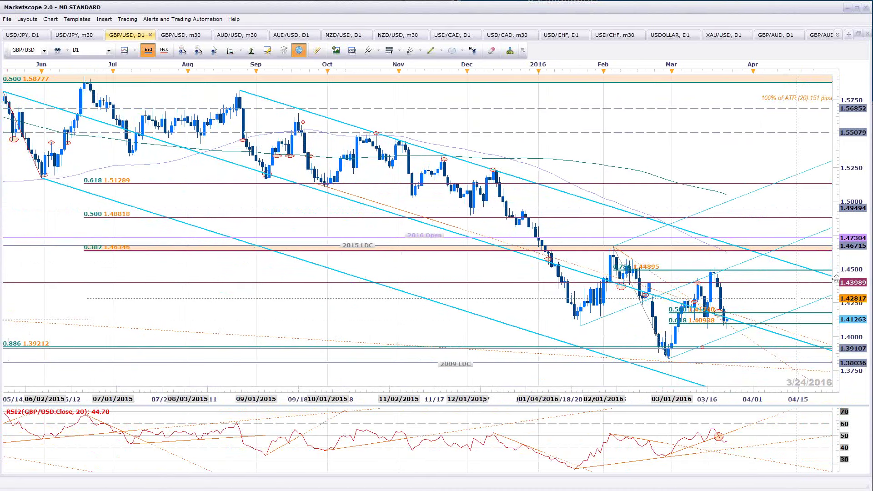
scroll(782, 313, "up", 3)
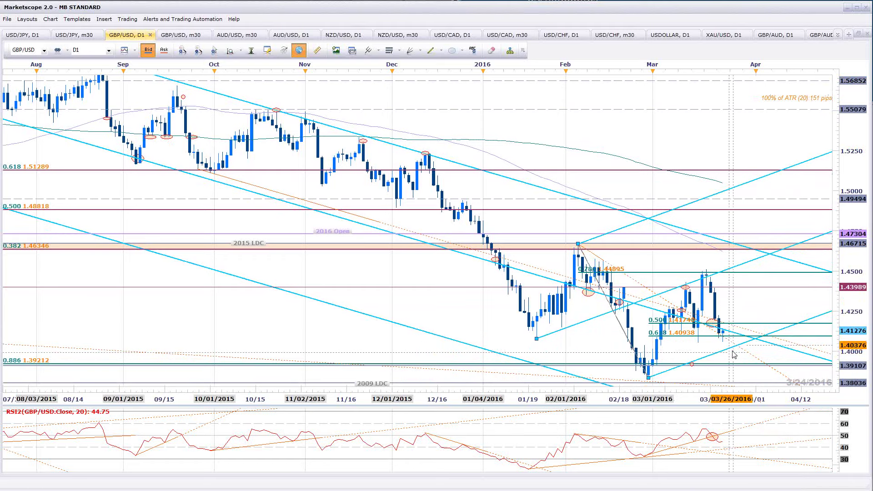
Open the USDOLLAR daily chart and add the Consecutive Bars Indicator with its default properties
left_click(660, 38)
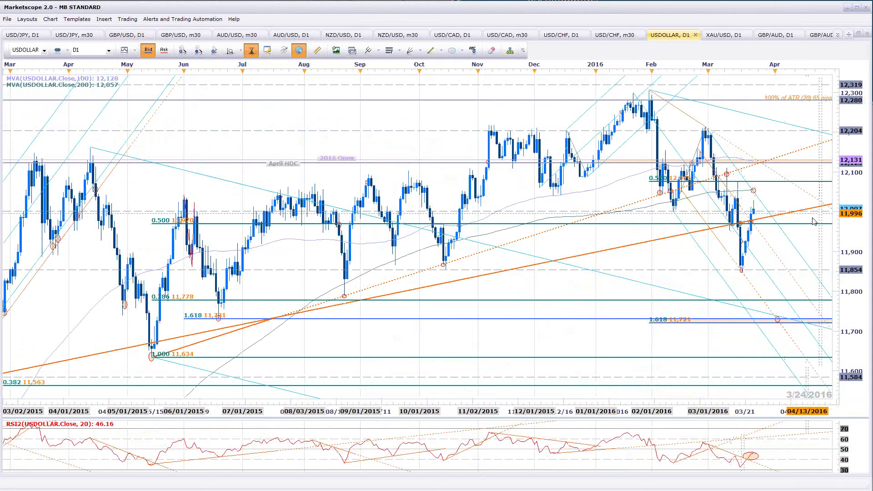
key("ctrl+i")
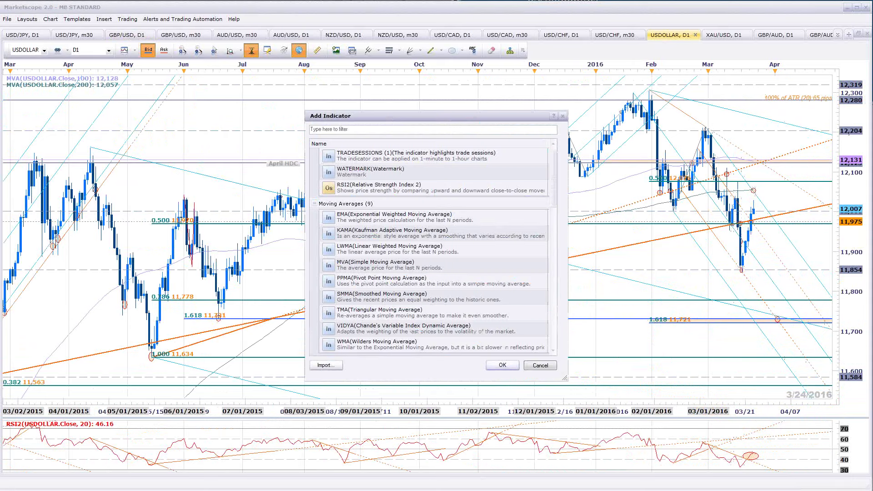
type("con")
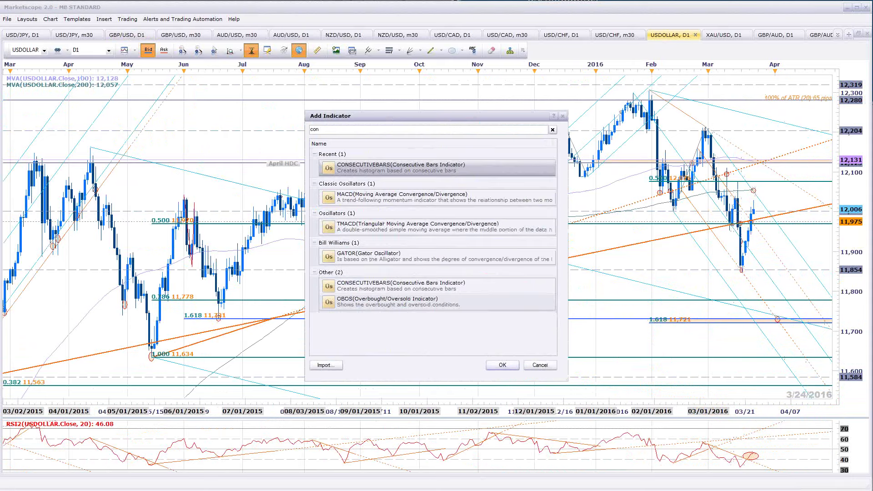
key("Return")
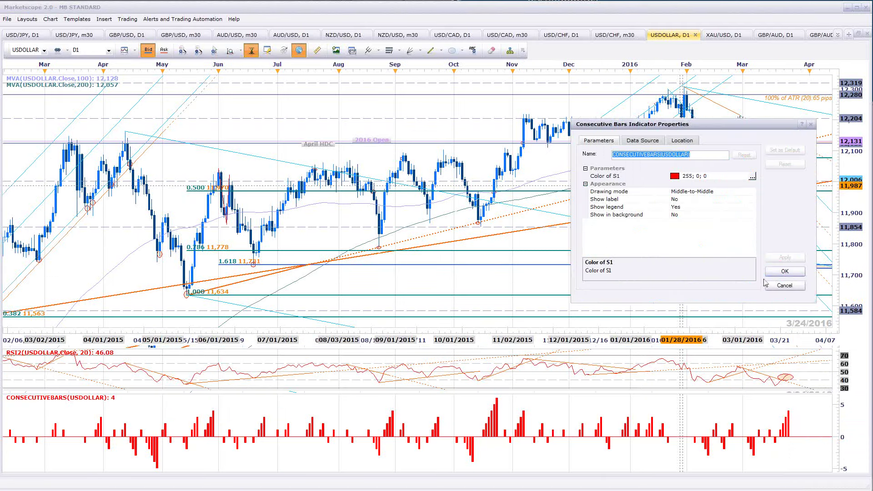
key("Return")
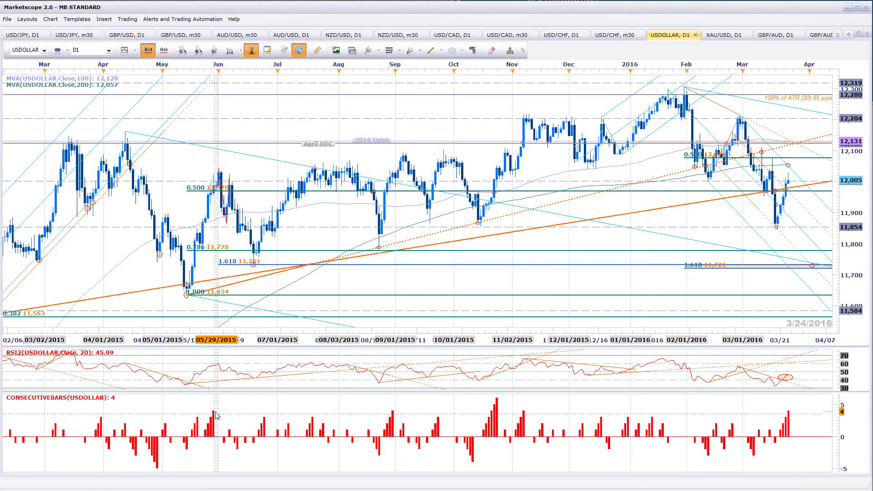
Examine the USDOLLAR consecutive-bar streaks from 2013 to March 2016 and compare the runs of four or more with price
scroll(216, 415, "down", 2)
scroll(216, 415, "down", 1)
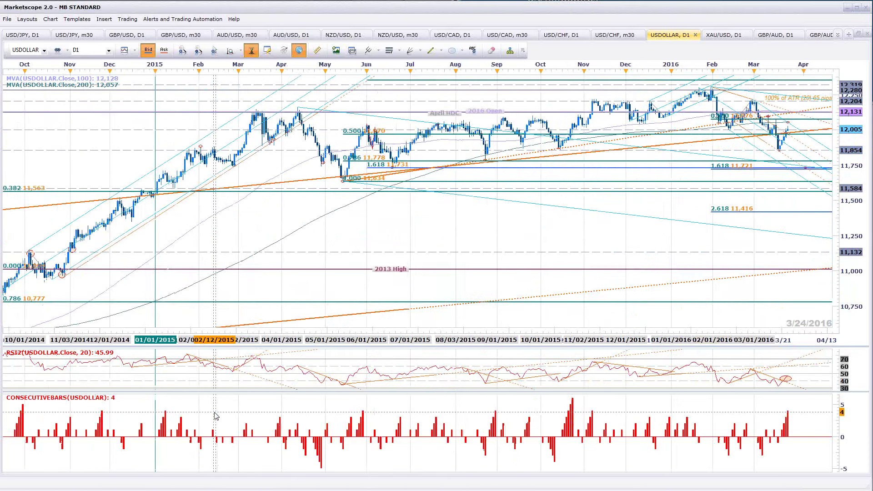
scroll(174, 421, "down", 3)
scroll(174, 421, "down", 2)
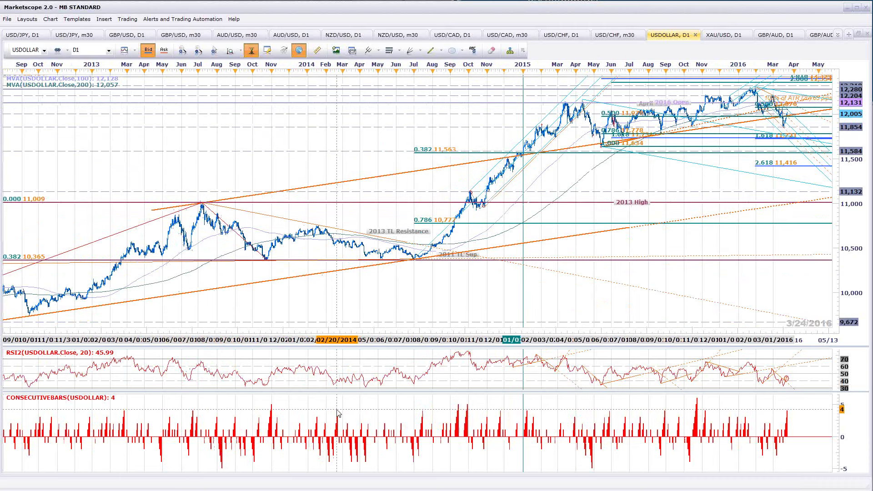
scroll(339, 414, "up", 2)
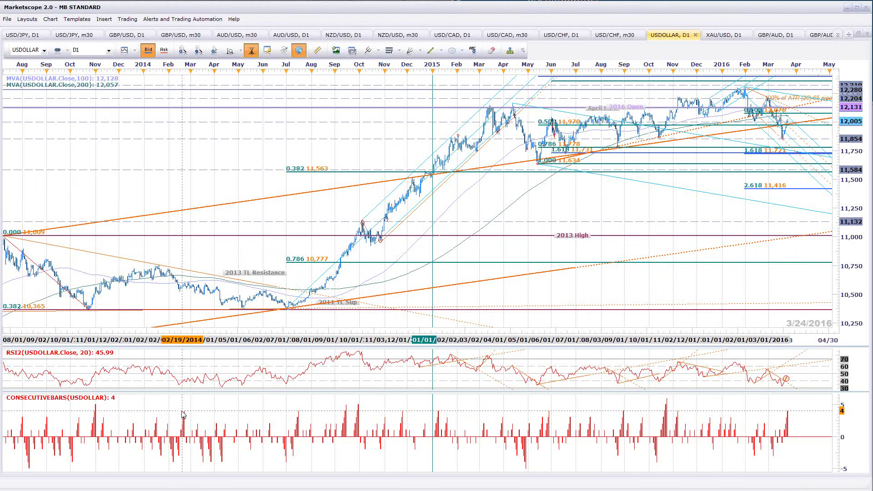
scroll(183, 415, "up", 1)
left_click_drag(175, 257, 291, 246)
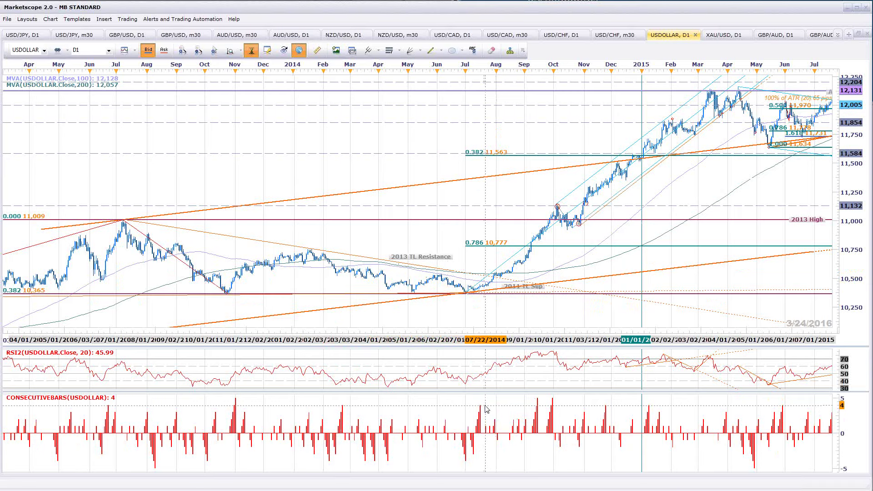
scroll(485, 409, "up", 2)
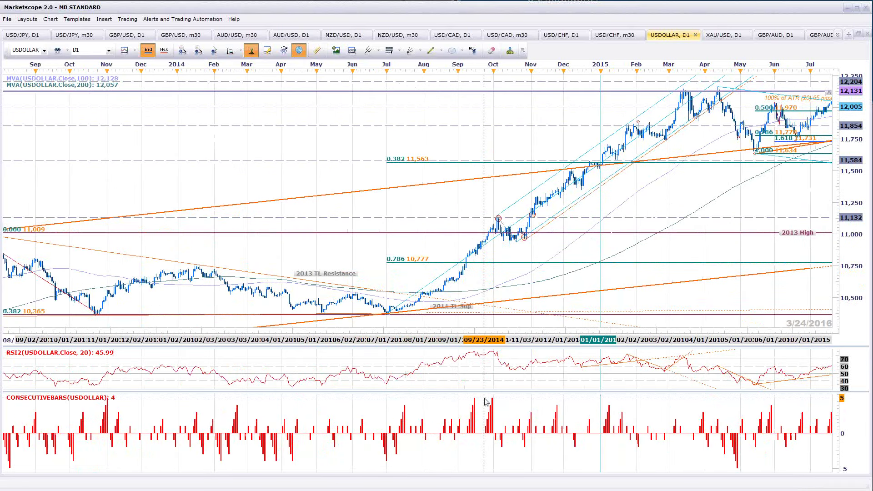
scroll(486, 402, "up", 3)
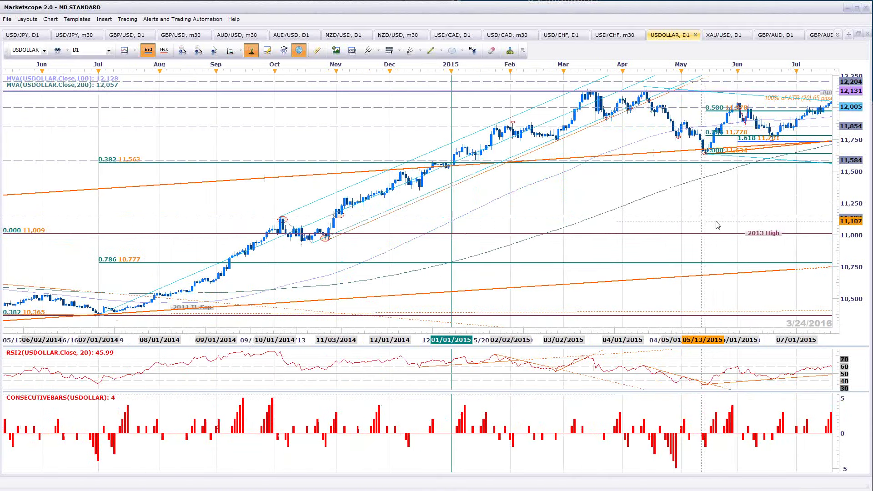
scroll(492, 308, "up", 2)
scroll(492, 308, "up", 4)
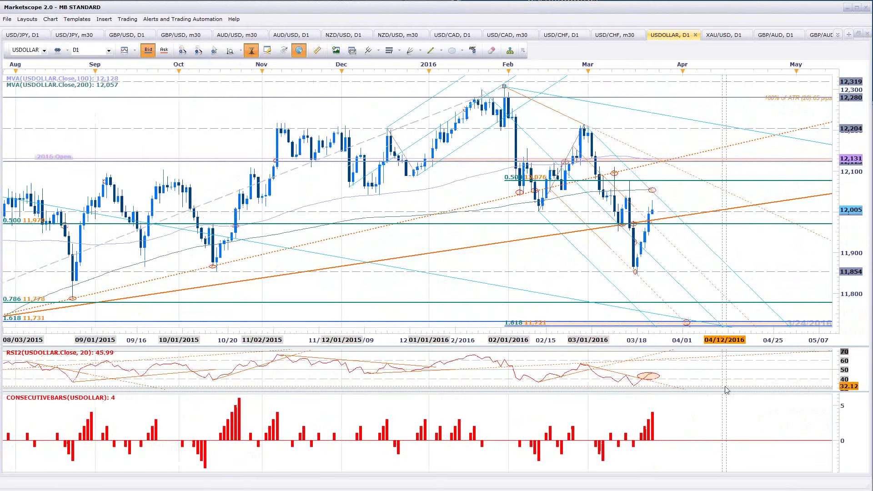
Remove the Consecutive Bars Indicator from the USDOLLAR daily chart
left_click(655, 434)
key("Delete")
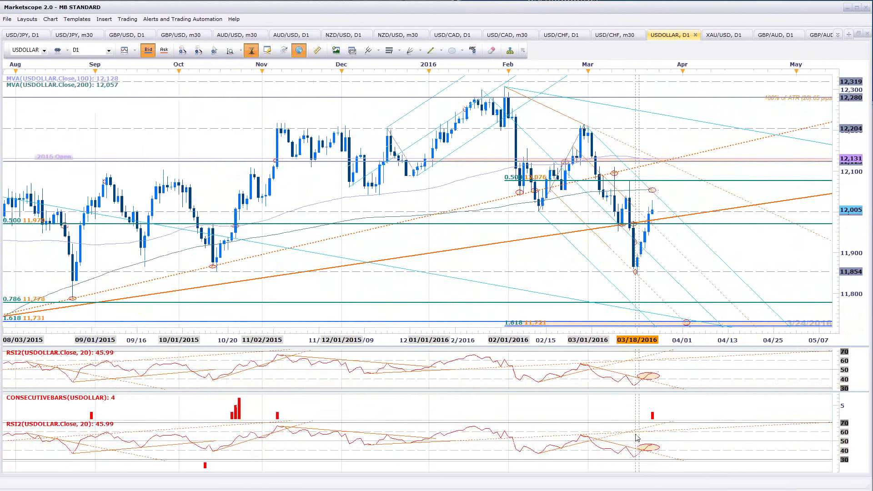
scroll(814, 332, "down", 2)
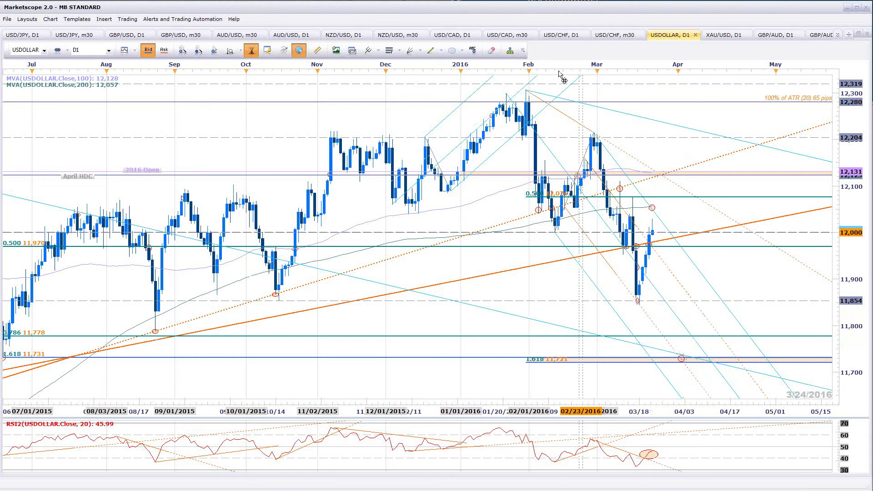
Open the NZD/USD daily chart and move the rising trend line's second anchor to the mid-March low at about 0.6575
left_click(334, 37)
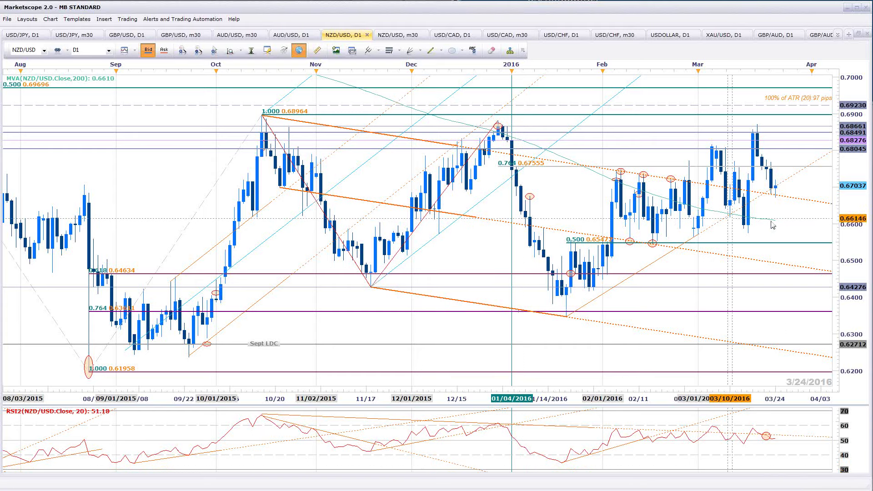
scroll(773, 216, "down", 3)
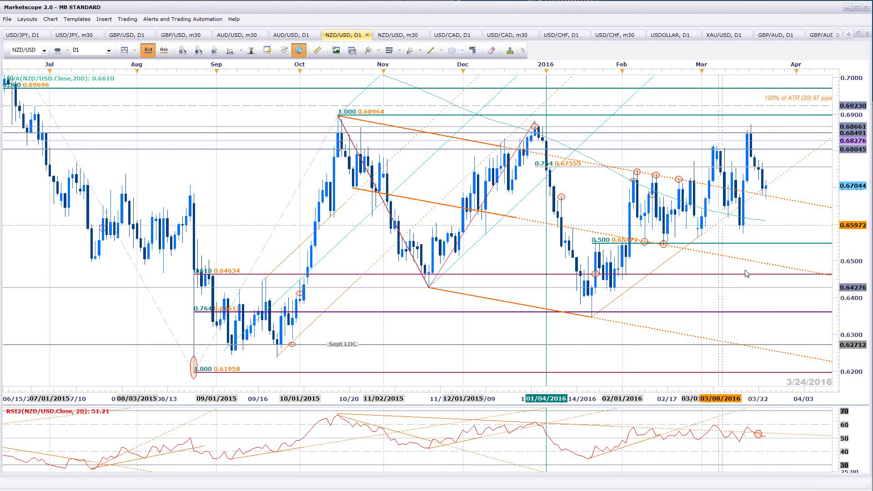
left_click(700, 237)
left_click_drag(699, 237, 743, 234)
left_click(790, 231)
scroll(790, 237, "down", 2)
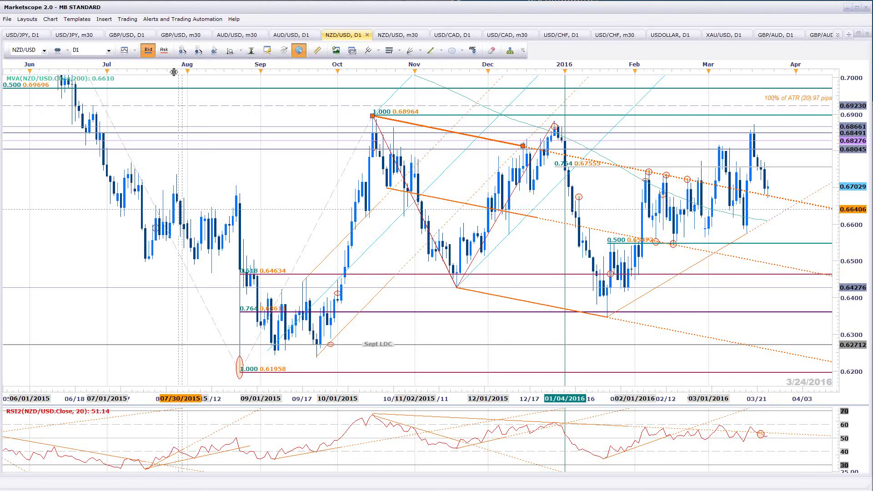
Check NZD/USD on the weekly timeframe, and return the chart to daily to compare the January to March 2016 price action
left_click(109, 50)
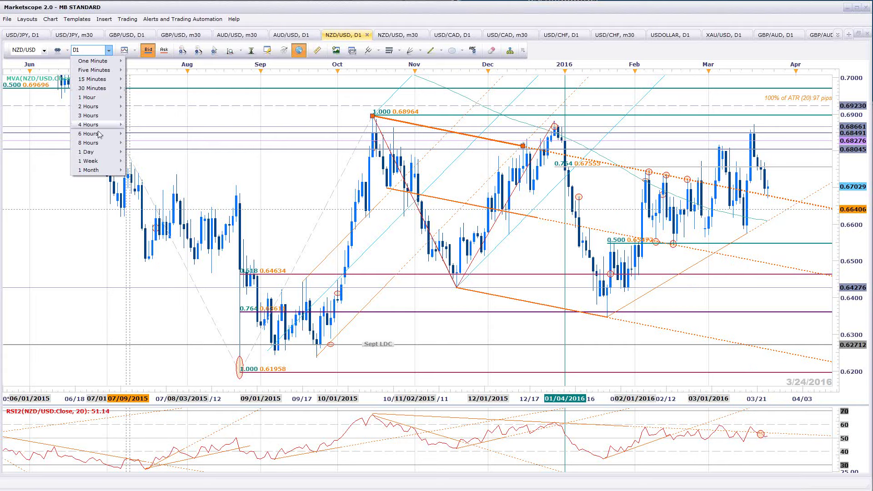
key("Return")
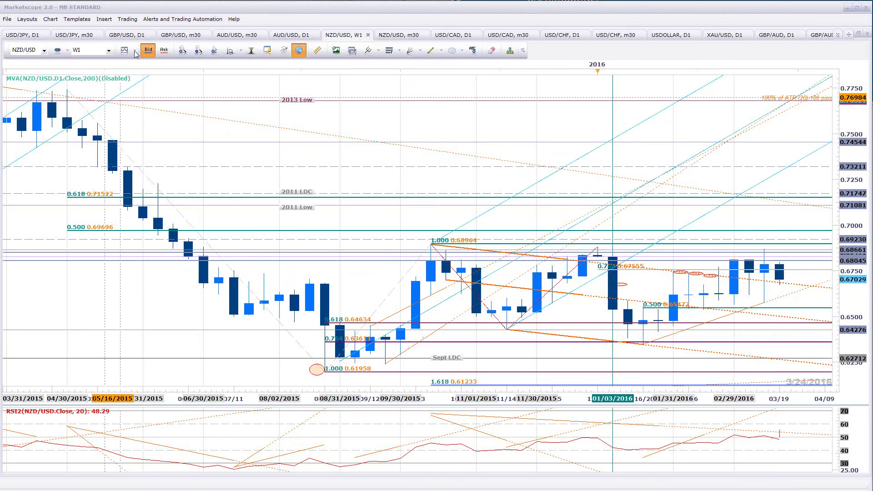
left_click(108, 51)
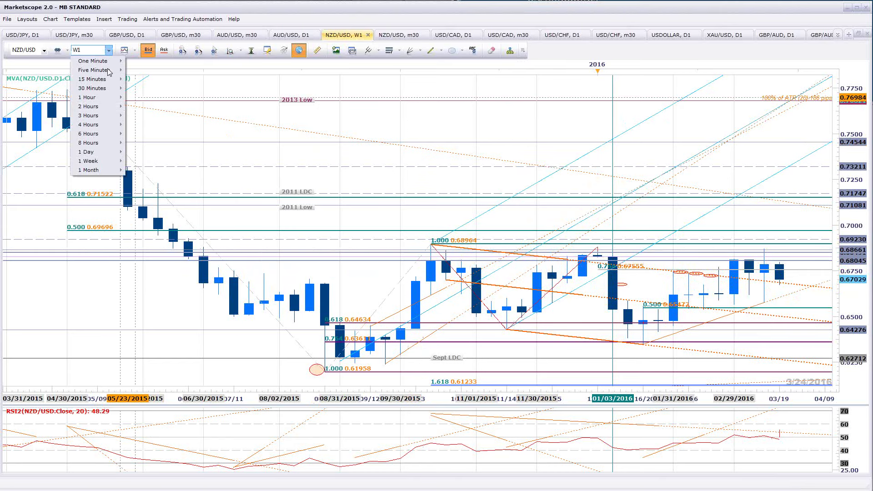
left_click(93, 153)
scroll(746, 232, "down", 8)
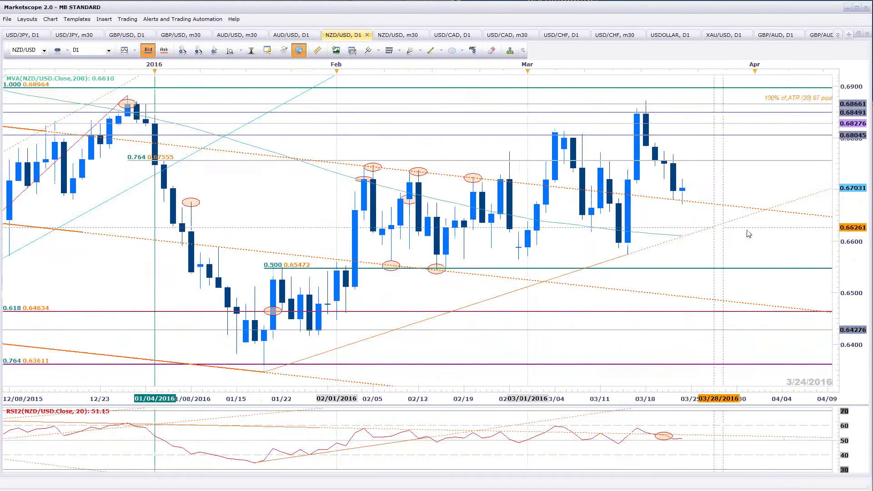
scroll(700, 262, "down", 1)
scroll(696, 221, "up", 1)
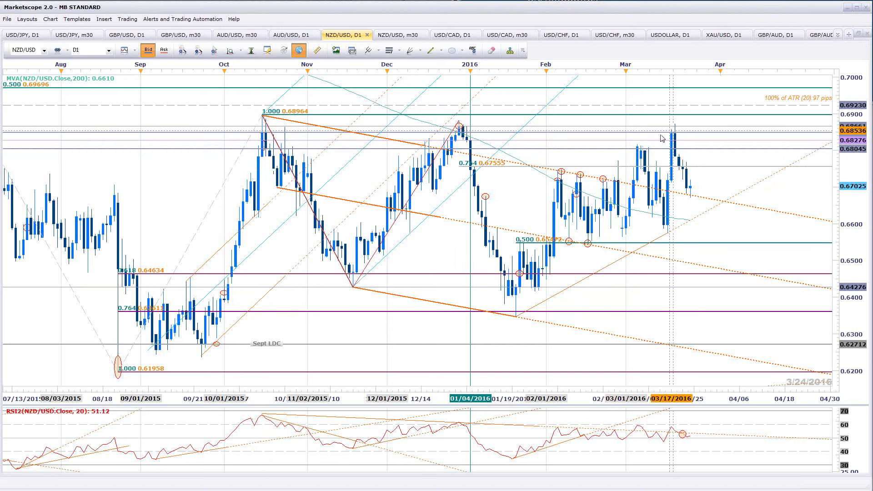
View NZD/USD daily as a line chart to compare closes with the pitchfork, and restore the candlestick display
left_click(134, 51)
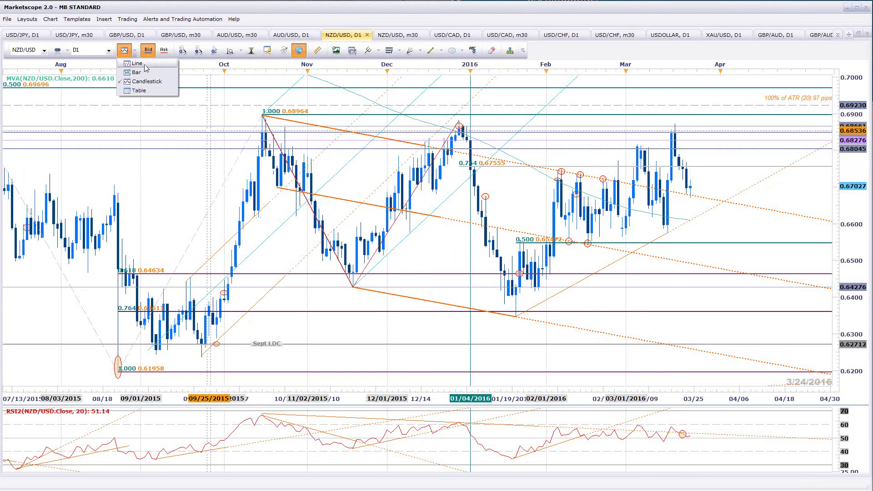
left_click(137, 64)
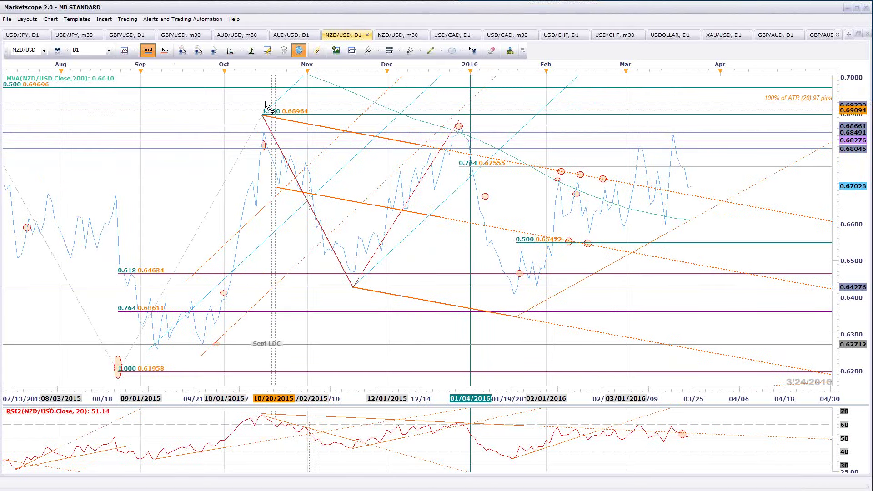
left_click(109, 51)
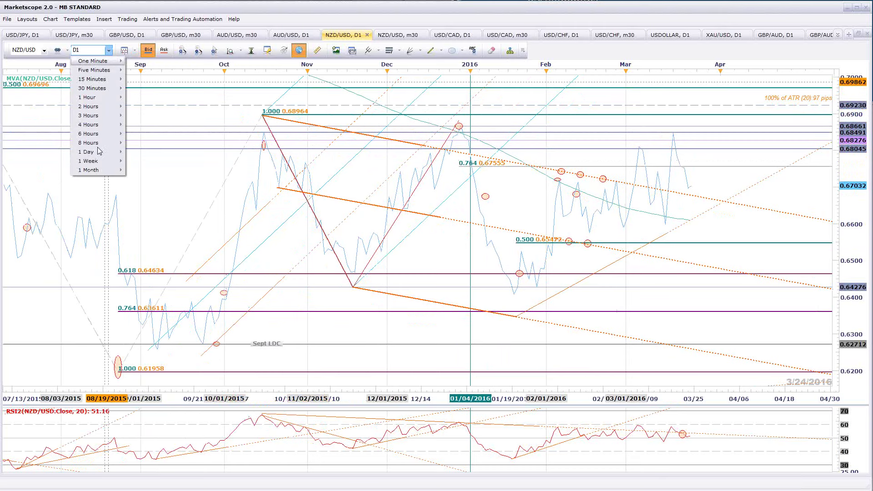
left_click(138, 54)
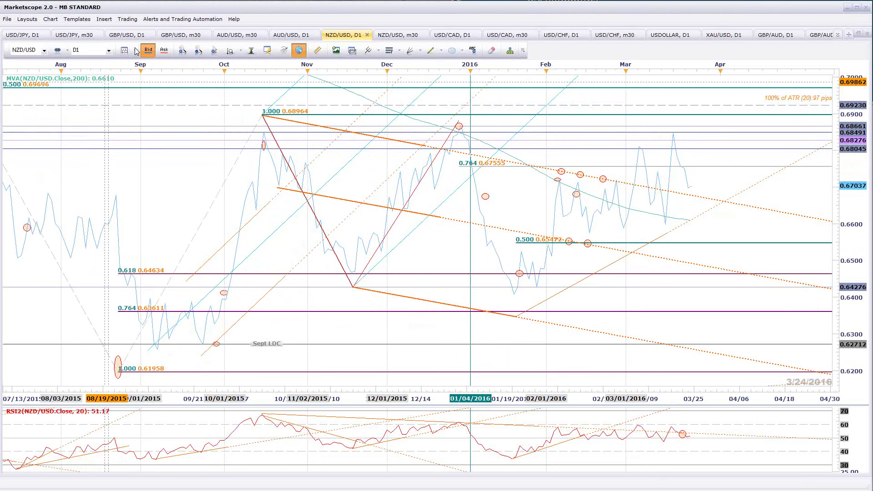
left_click(135, 50)
left_click(141, 82)
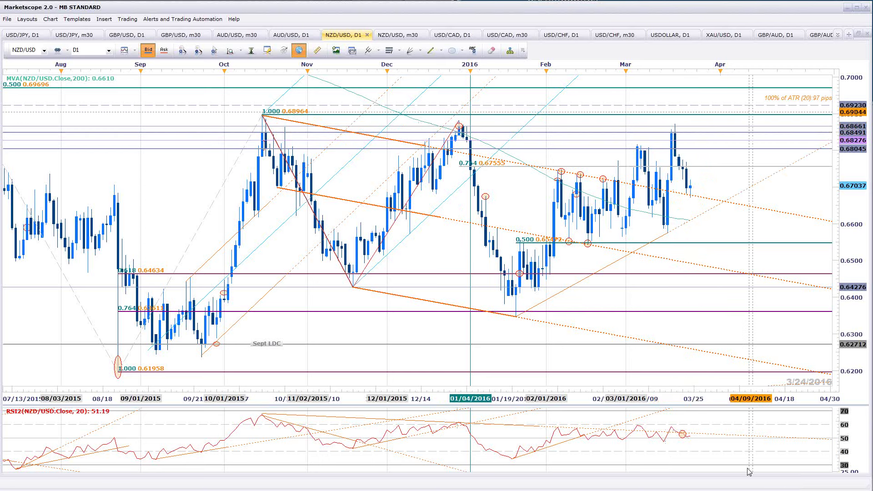
scroll(740, 466, "down", 2)
scroll(738, 461, "up", 1)
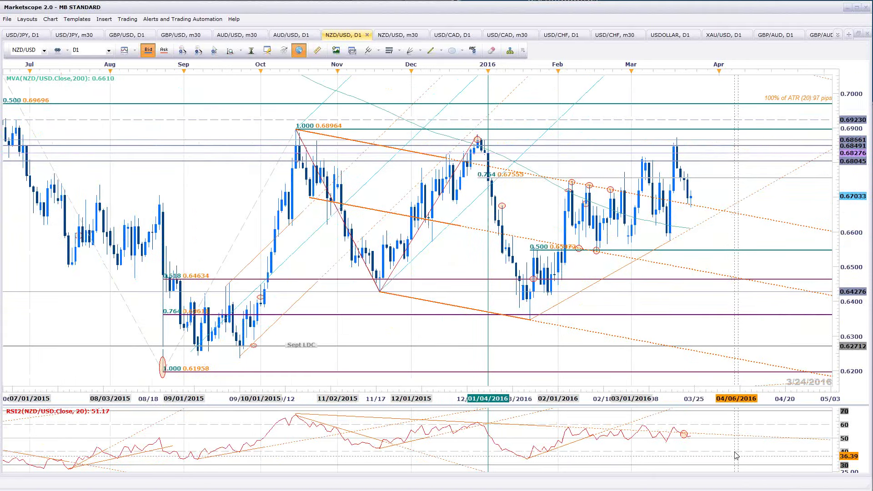
scroll(674, 460, "up", 1)
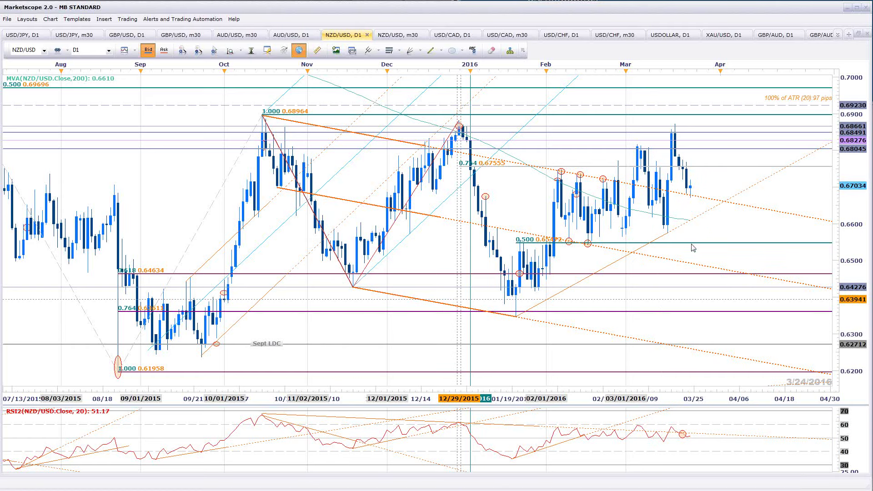
Open the NZD/USD 30-minute chart and examine the March swings against the descending channel and Fibonacci retracement levels
key("ctrl+Tab")
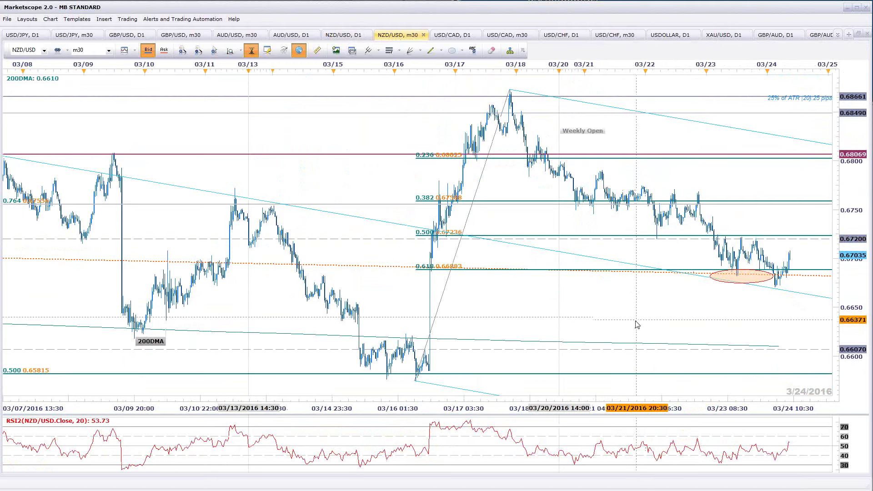
scroll(632, 326, "down", 1)
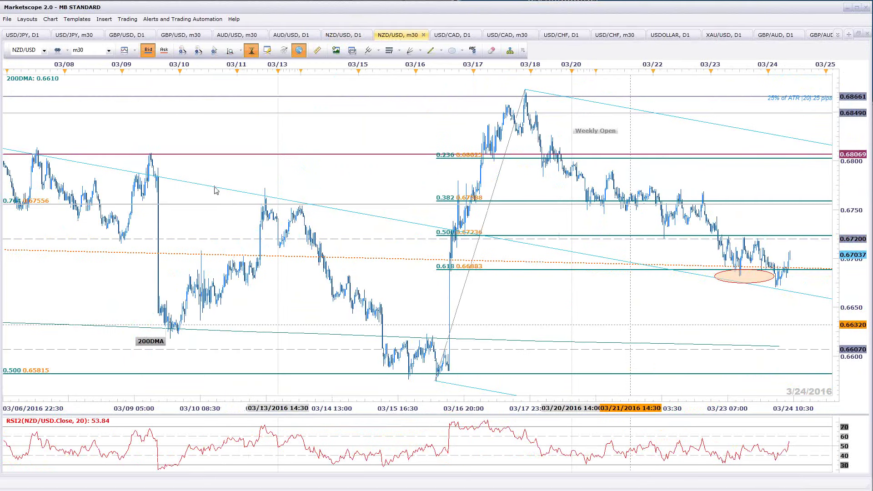
scroll(214, 192, "down", 1)
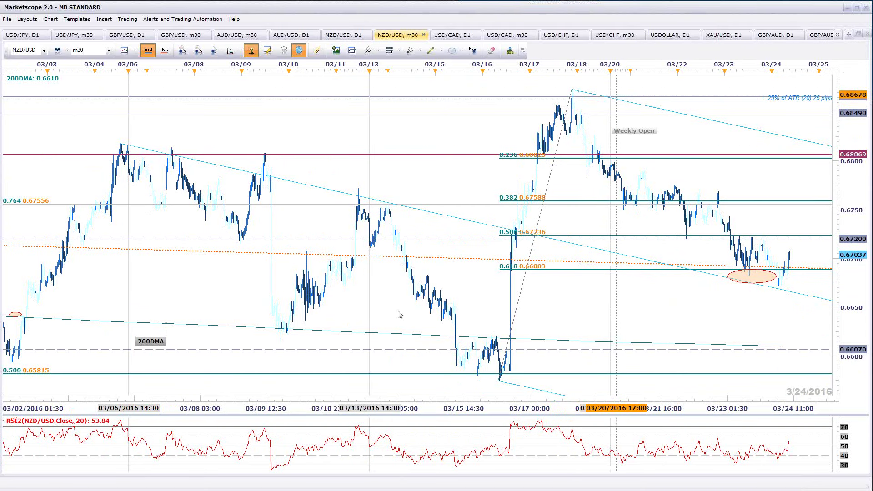
scroll(696, 314, "right", 3)
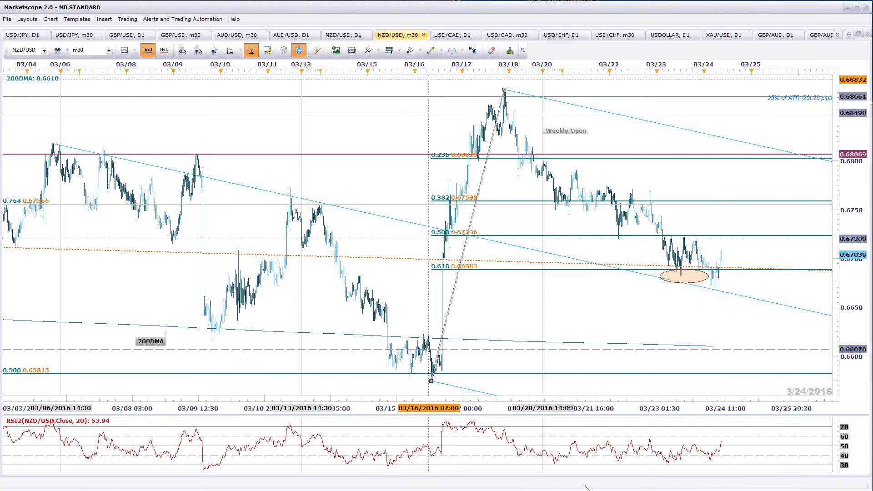
Draw converging trend lines on the NZD/USD 30-minute RSI, a falling one ending near 47 and a rising one ending near 39
left_click(431, 50)
left_click_drag(649, 439, 728, 449)
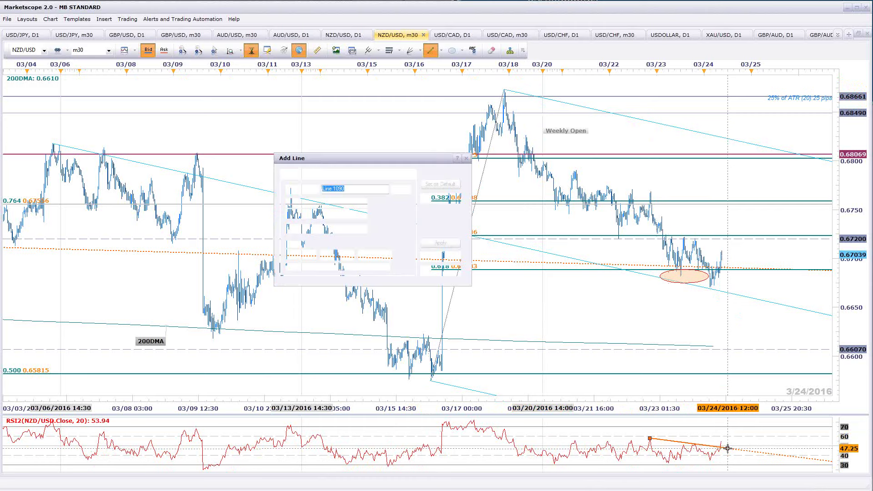
key("Return")
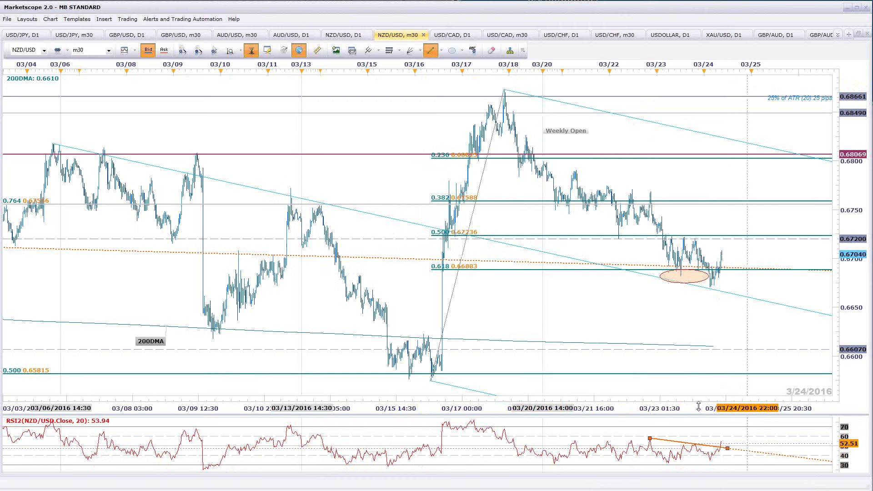
left_click_drag(668, 463, 756, 456)
key("Return")
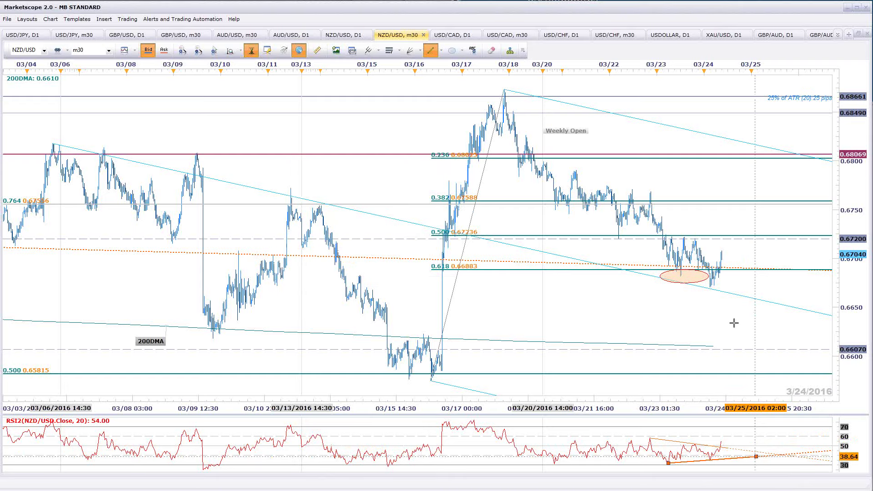
Examine NZD/USD 30-minute price around the 0.618 retracement, the descending channel line and the 200DMA
left_click_drag(686, 319, 641, 348)
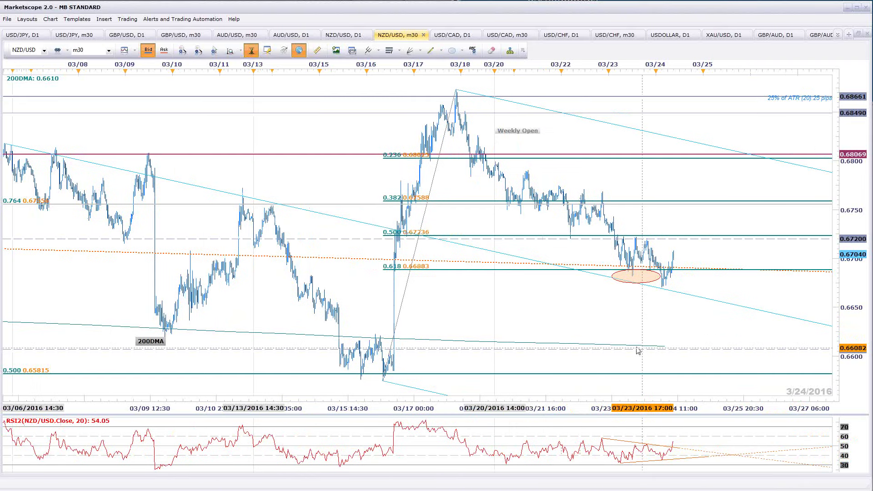
scroll(523, 348, "down", 3)
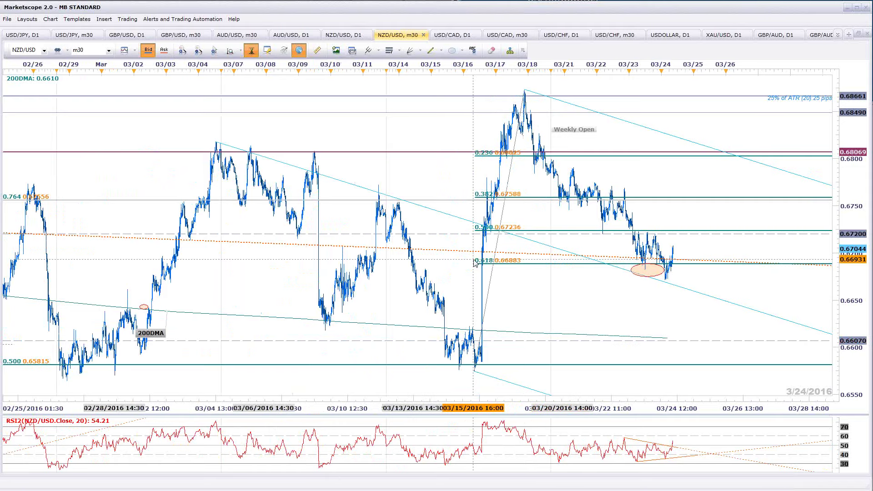
scroll(531, 145, "down", 1)
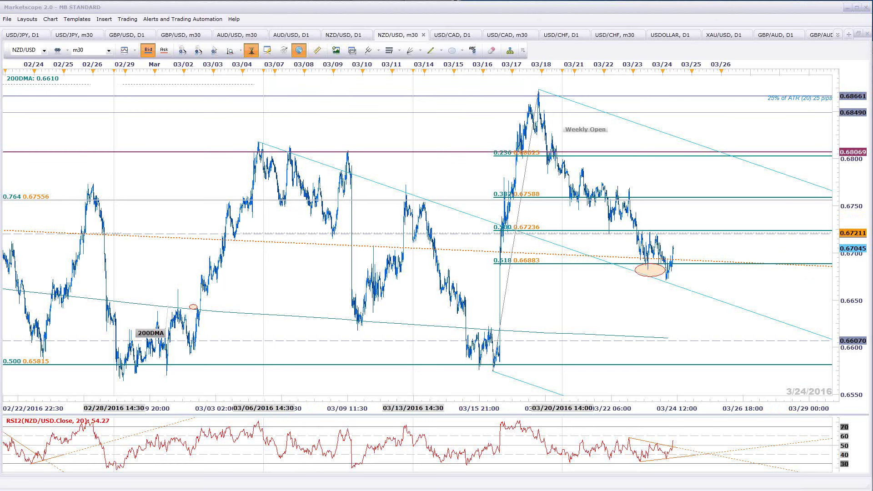
scroll(809, 308, "up", 3)
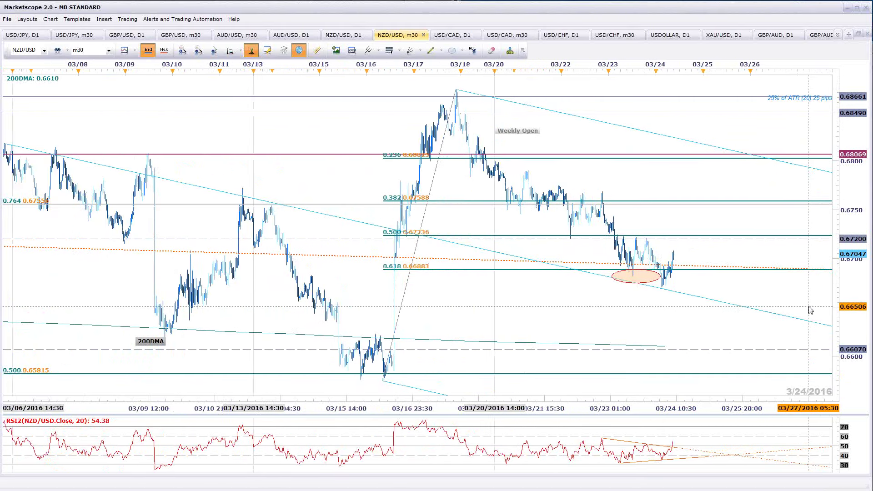
scroll(810, 310, "up", 3)
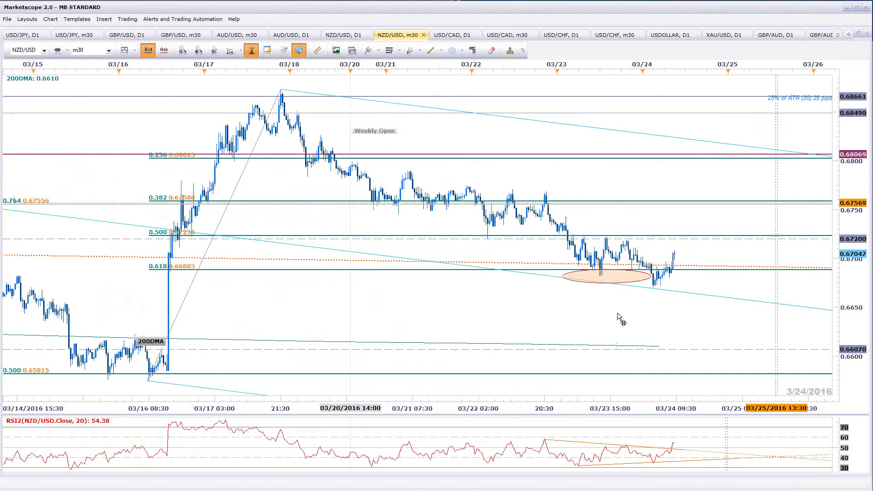
Open the USD/CHF daily chart and examine the Fibonacci extension levels beneath the March 2016 low
left_click(564, 35)
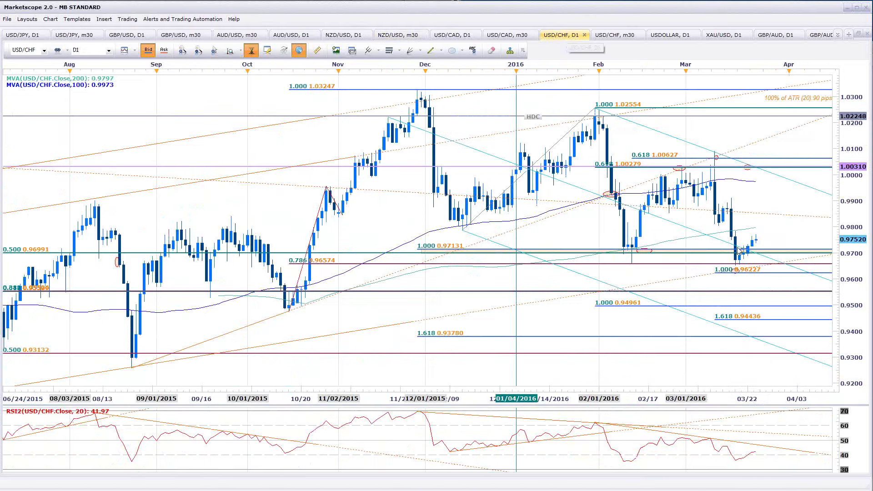
left_click_drag(739, 252, 706, 278)
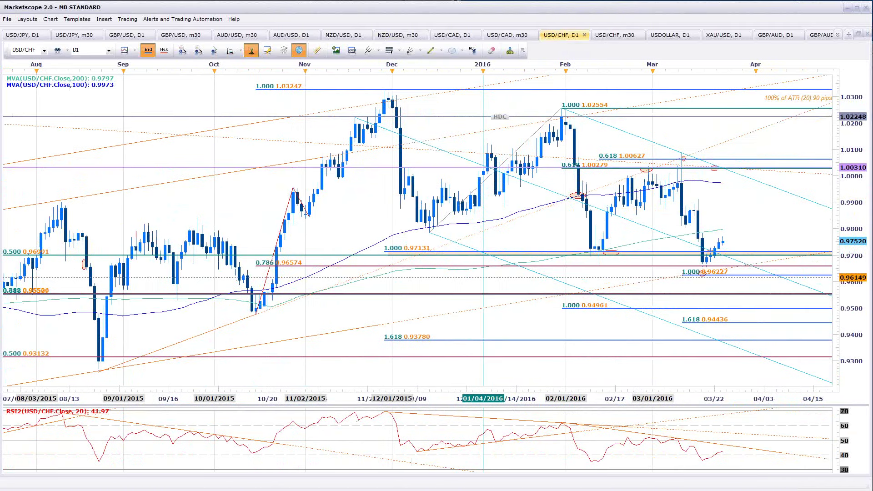
scroll(706, 278, "down", 1)
left_click_drag(832, 325, 835, 290)
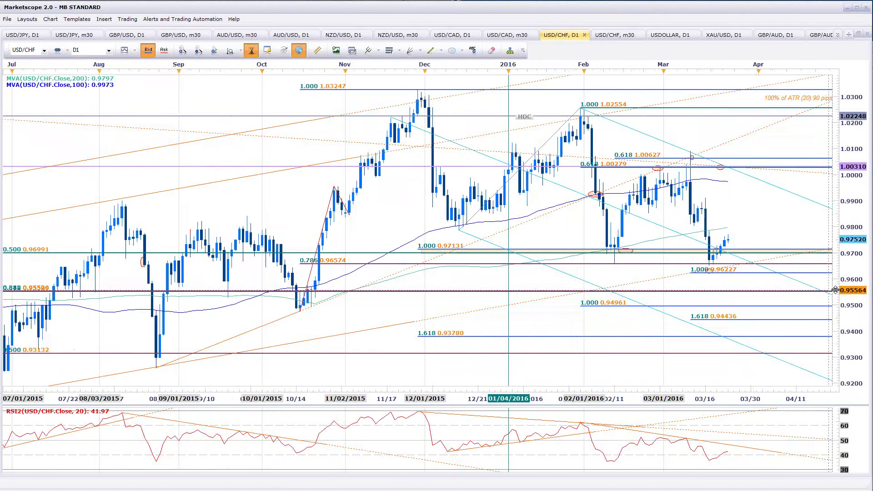
scroll(835, 290, "down", 1)
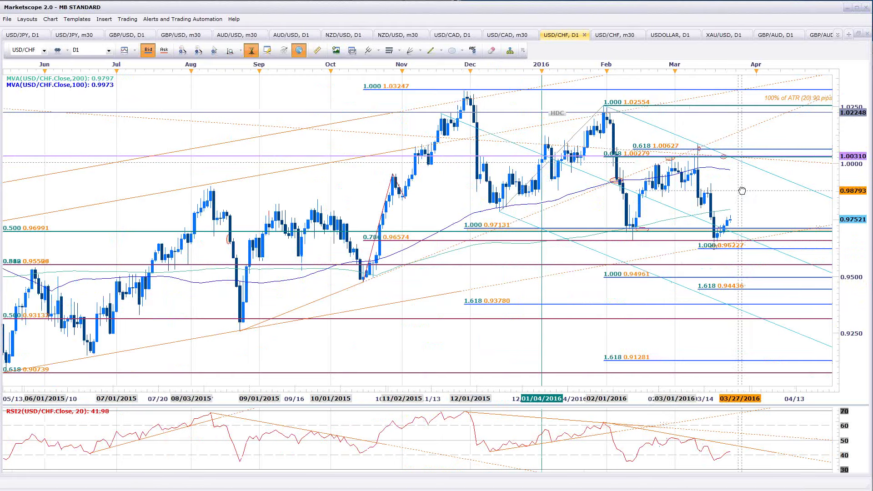
left_click_drag(741, 191, 712, 273)
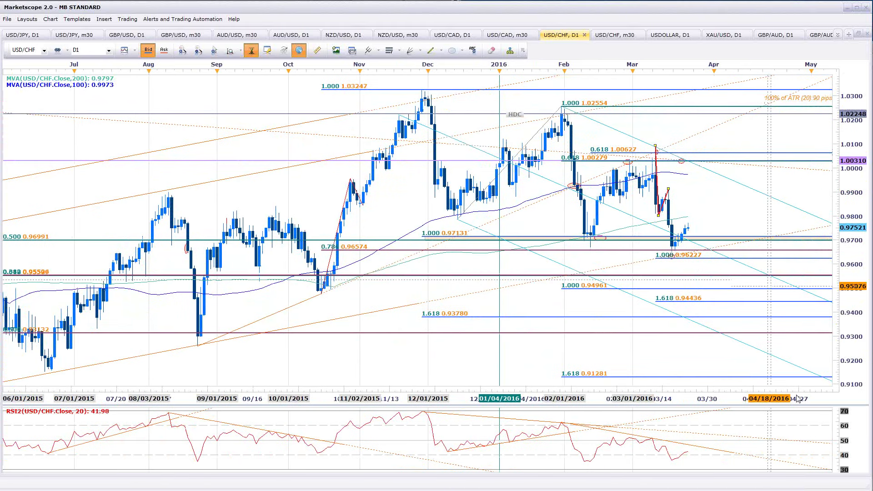
key("Delete")
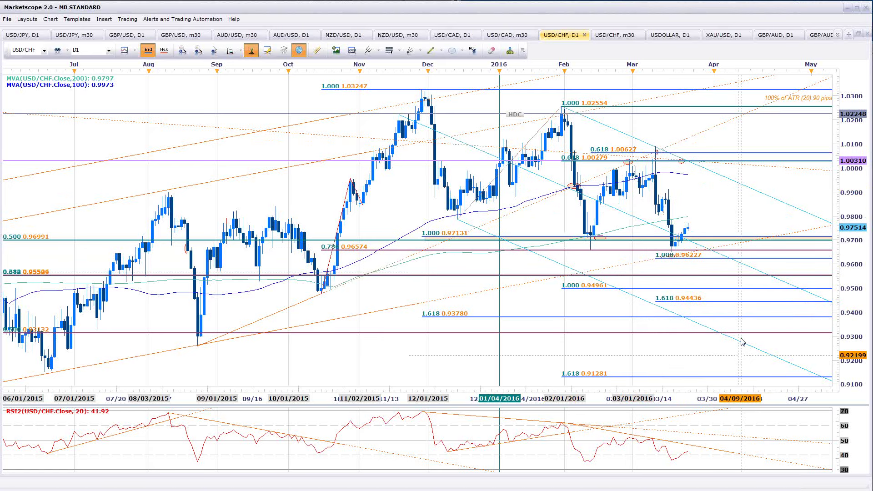
Select the rising USD/CHF trend line from the May 2015 low and follow its extension to the March 2016 low
left_click(699, 260)
left_click(695, 252)
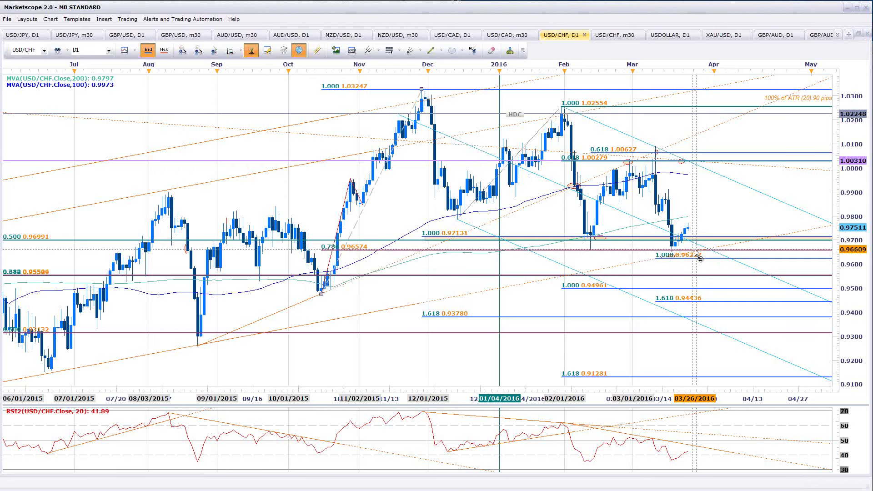
scroll(209, 377, "down", 2)
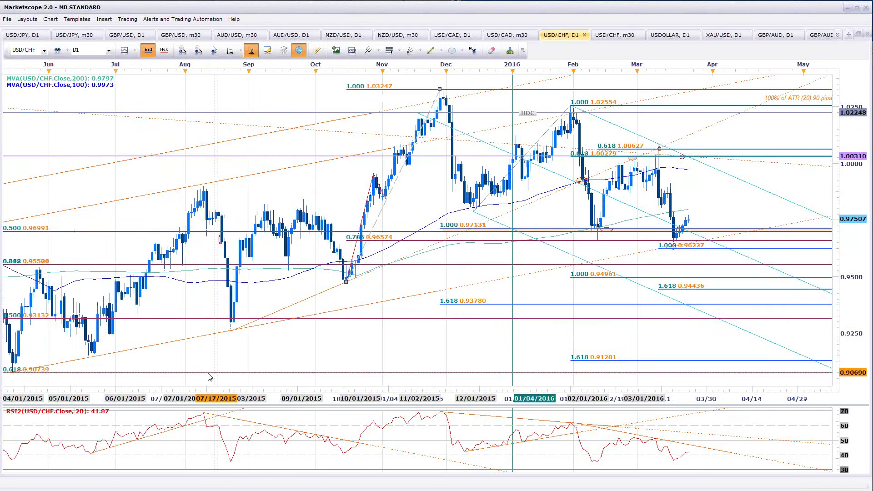
scroll(283, 289, "down", 3)
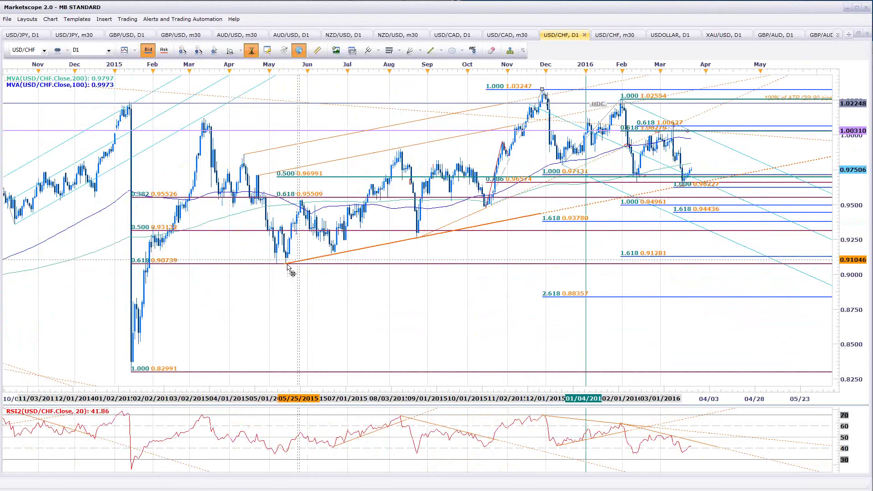
left_click(284, 268)
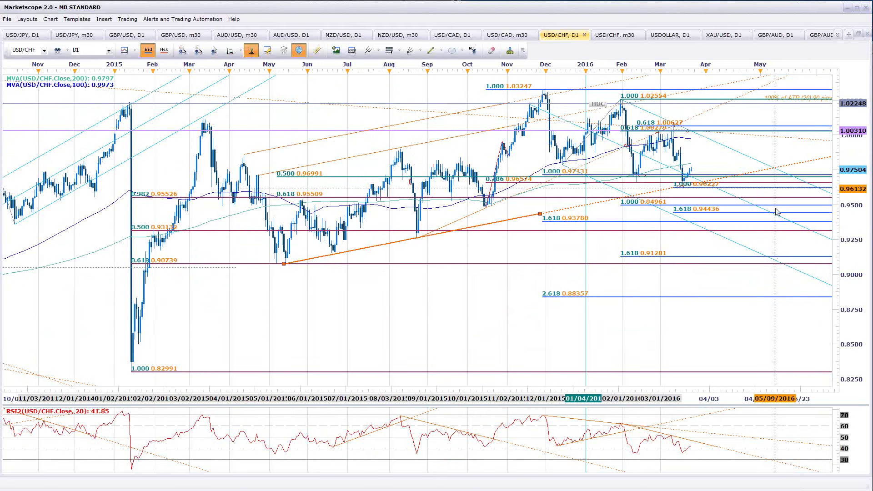
scroll(768, 228, "up", 3)
scroll(769, 228, "up", 2)
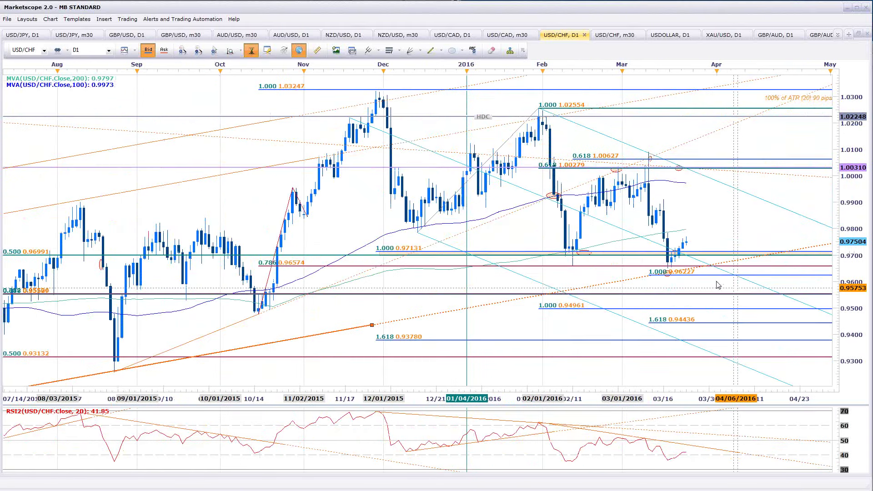
Select the USD/CHF Fibonacci extension from the March 2016 high and examine price around its 1.000 level and the 200-day moving average
scroll(686, 257, "up", 1)
scroll(686, 257, "up", 2)
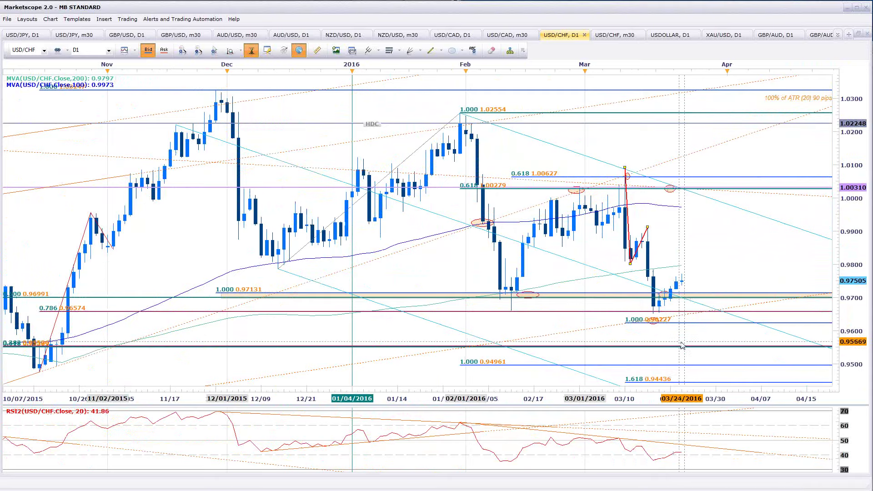
scroll(346, 307, "down", 3)
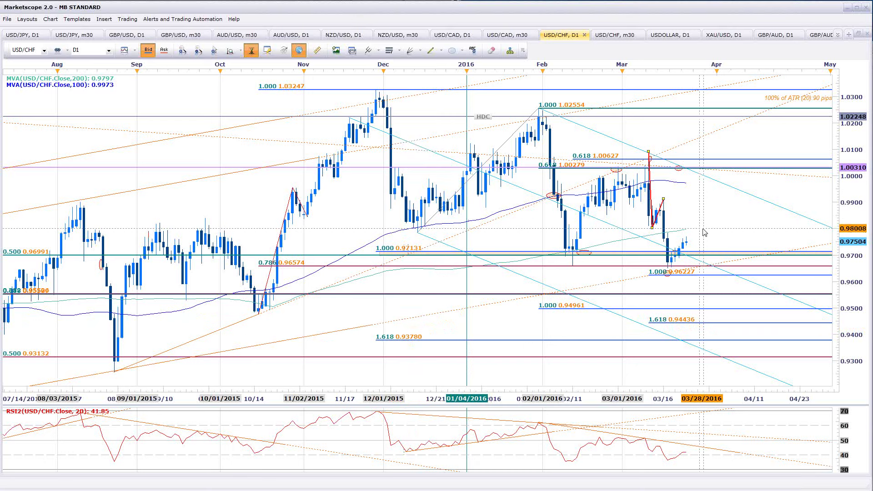
key("Delete")
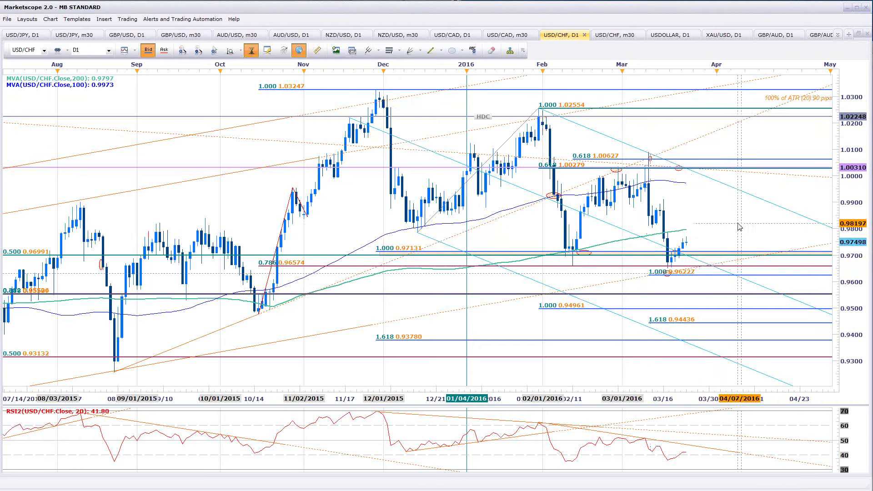
Review the wider USD/CHF daily price history, and open the USD/CHF 30-minute chart
scroll(739, 228, "down", 1)
scroll(739, 227, "down", 2)
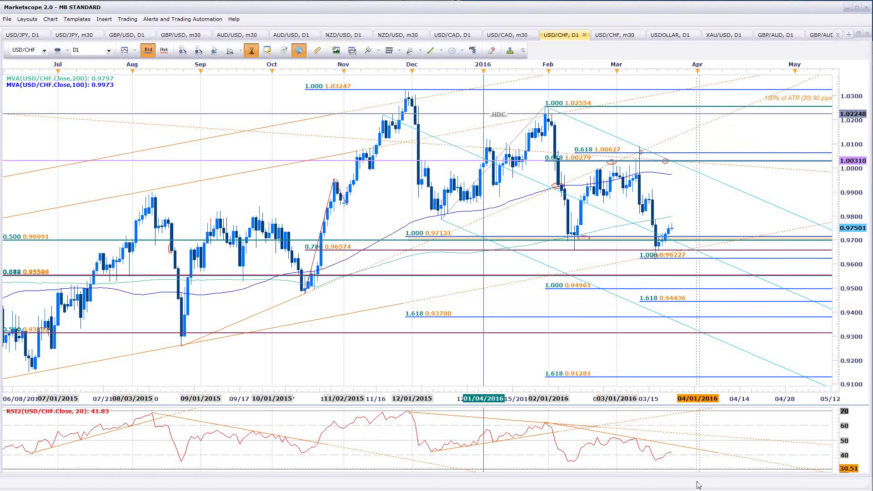
left_click(612, 38)
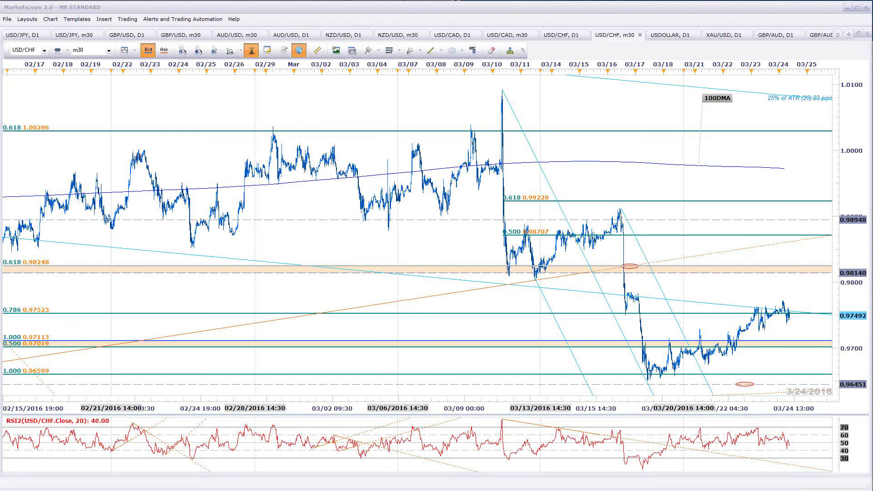
Switch to the Federal Reserve monetary policy page in Chrome, highlight the 2016 Committee Members list, and move the browser window off the chart
key("alt+Tab")
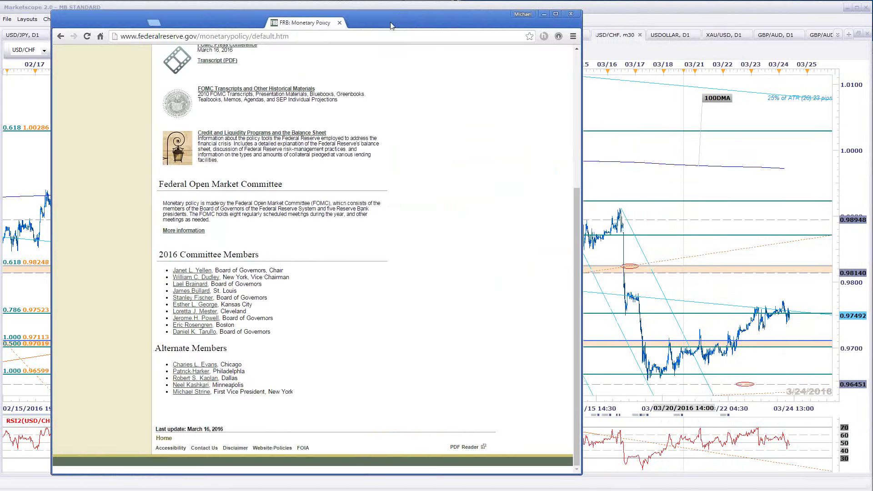
left_click(324, 37)
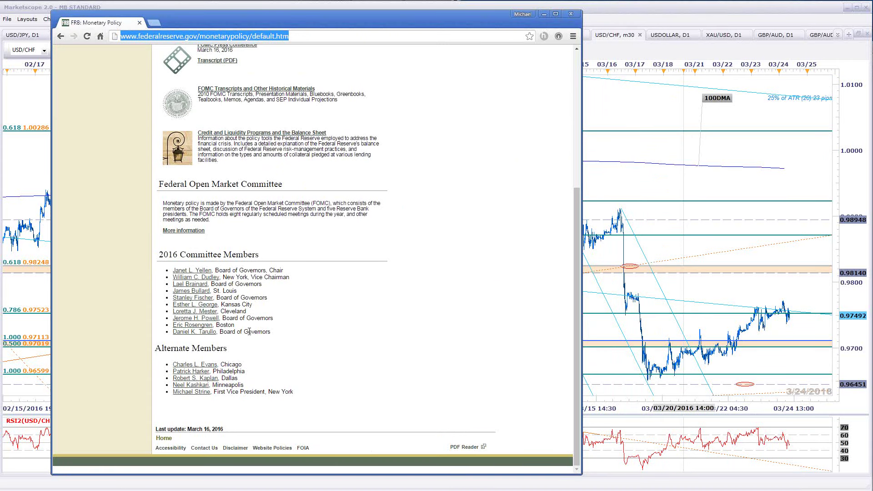
left_click_drag(280, 333, 171, 268)
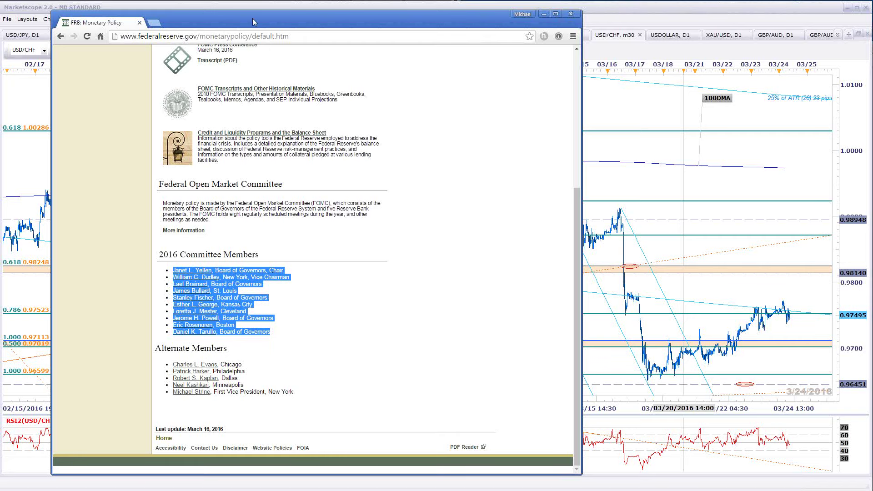
left_click_drag(254, 20, 864, 27)
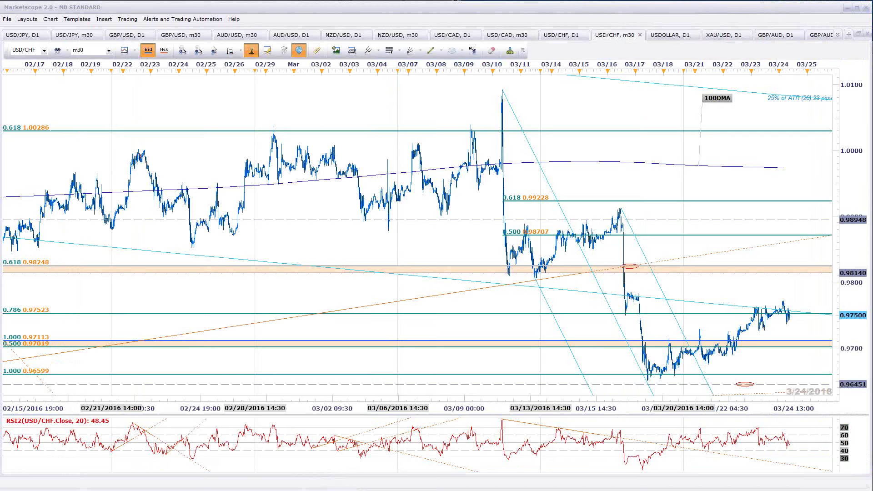